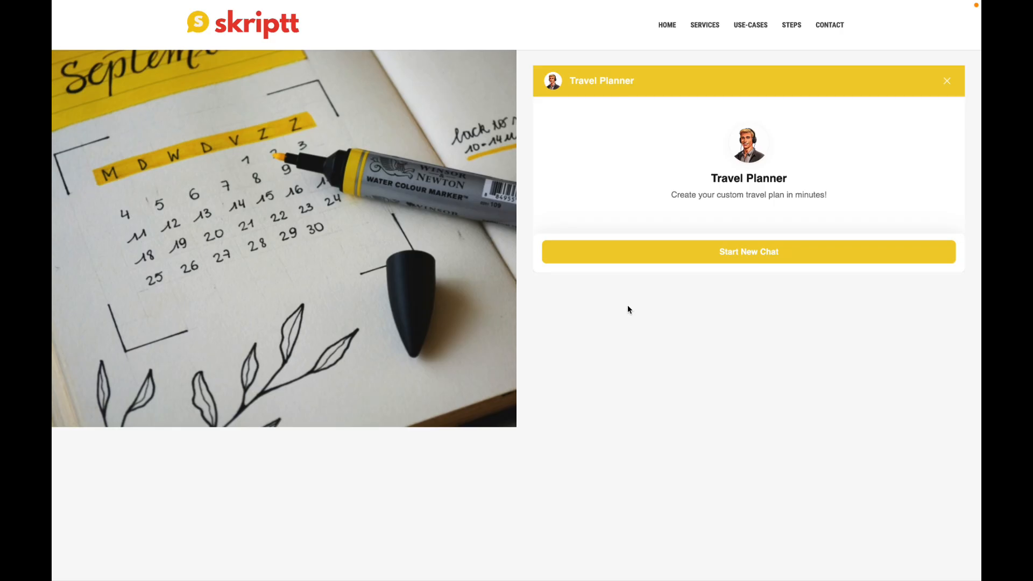
Start a new chat and send the Clarion Hotel, Stockholm, June 13th–15th stay, asking for a travel plan.
left_click(749, 249)
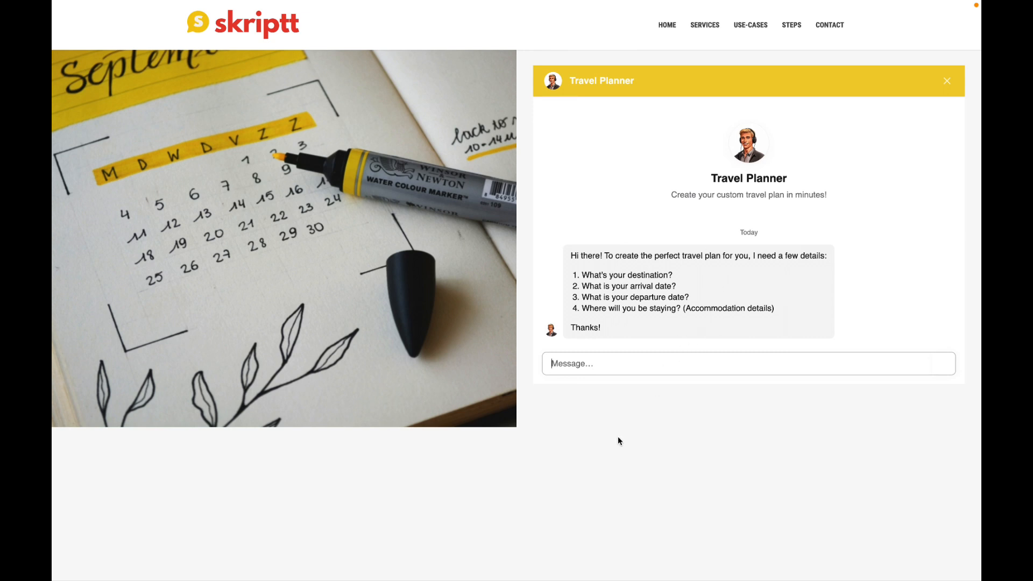
type("I'll bes")
key("BackSpace")
type("staying in the C")
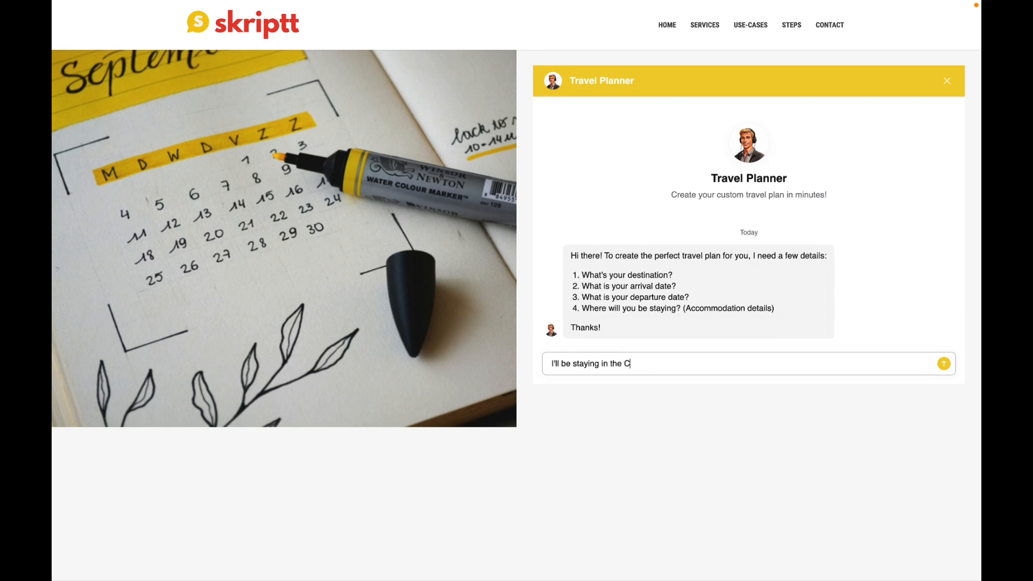
type("larion Hotel in Stockholm from June 13th to")
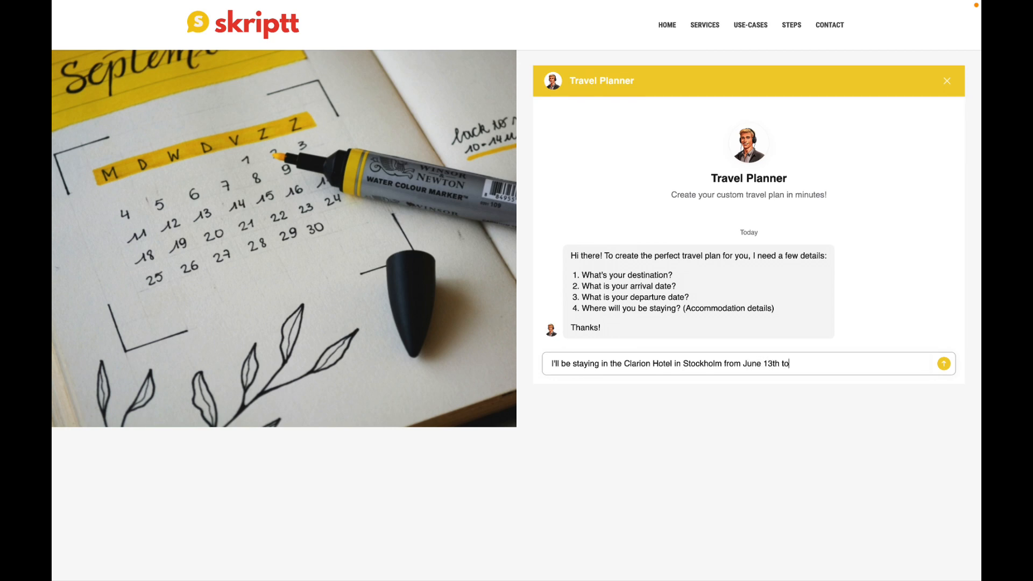
type(" june 15th")
key("BackSpace")
type("th. Create a travel plan fo")
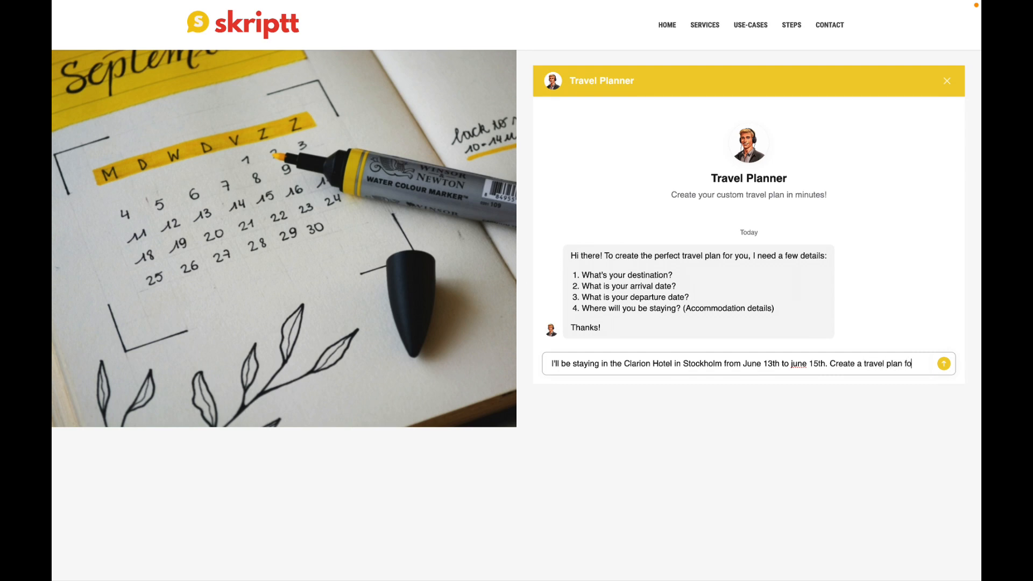
type("r this please.")
key("Return")
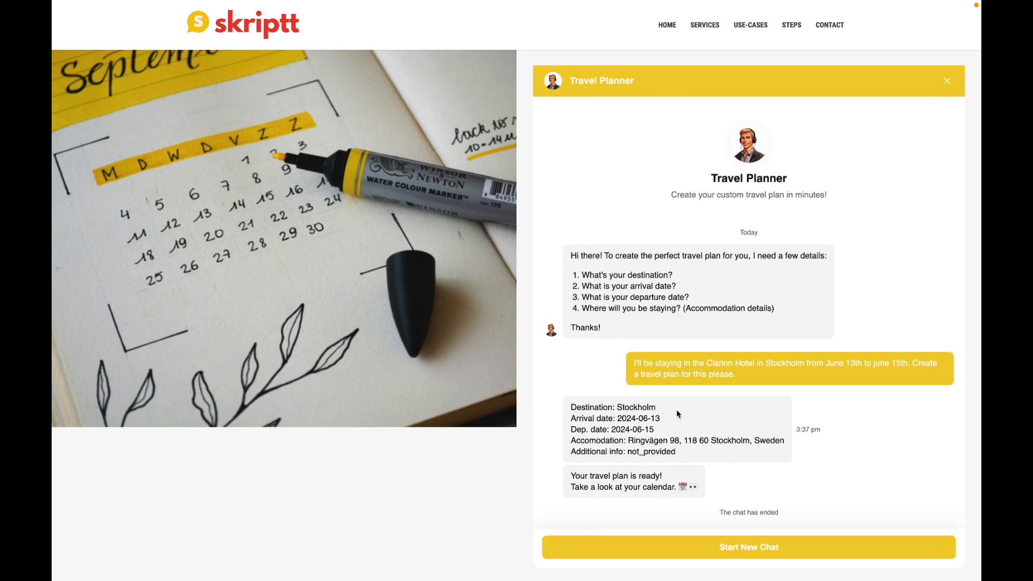
Highlight the Stockholm destination in the bot's trip summary, then move to Google Calendar.
left_click_drag(616, 407, 659, 422)
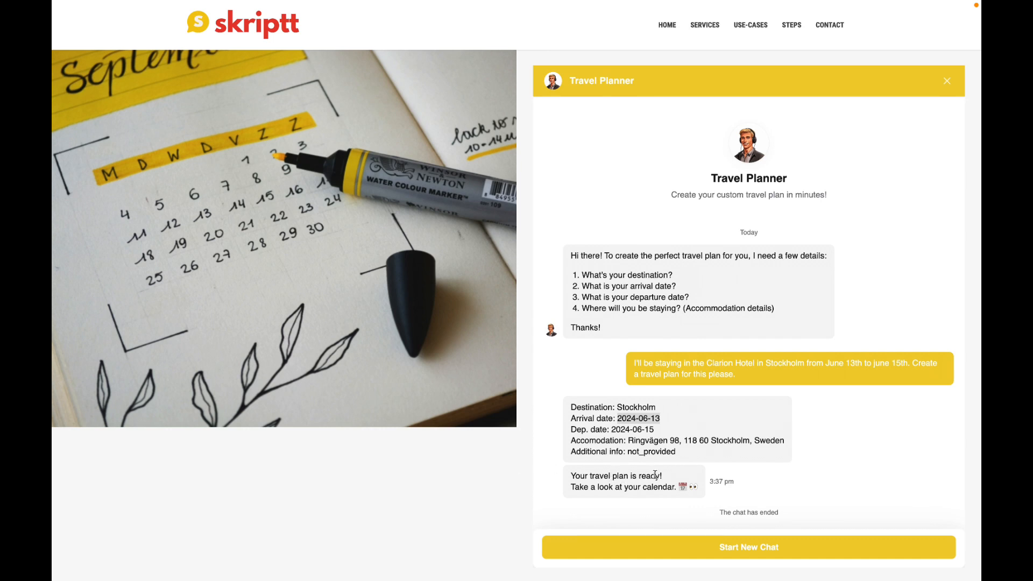
left_click(486, 483)
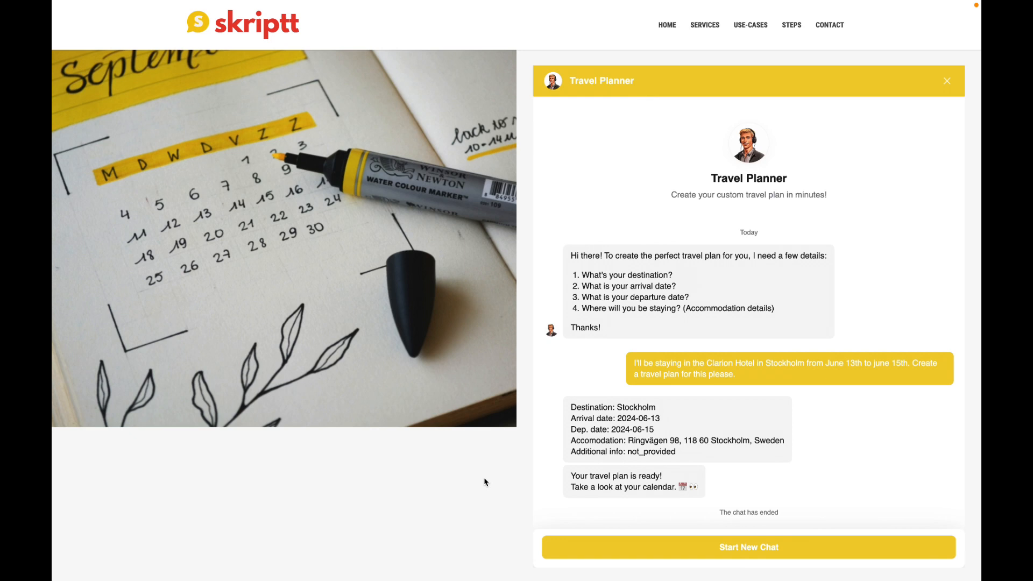
key("ctrl+Tab")
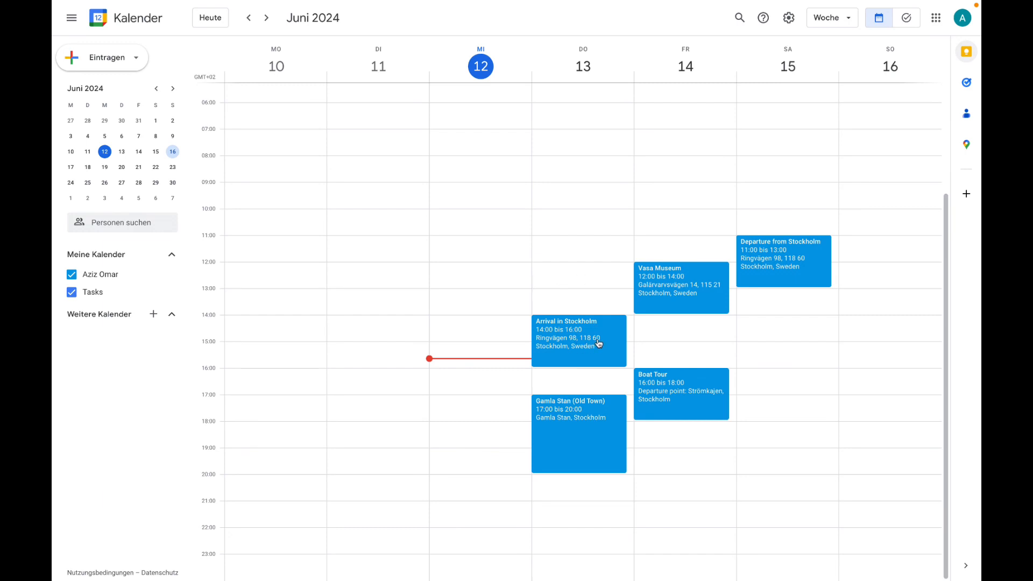
View the Arrival in Stockholm event details in Google Calendar and close them.
left_click(563, 349)
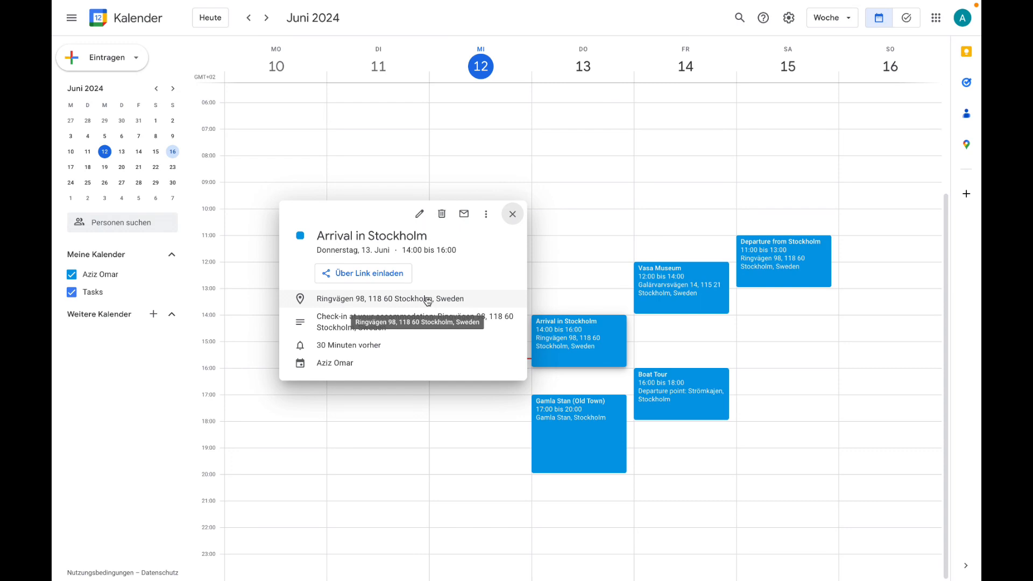
left_click(513, 215)
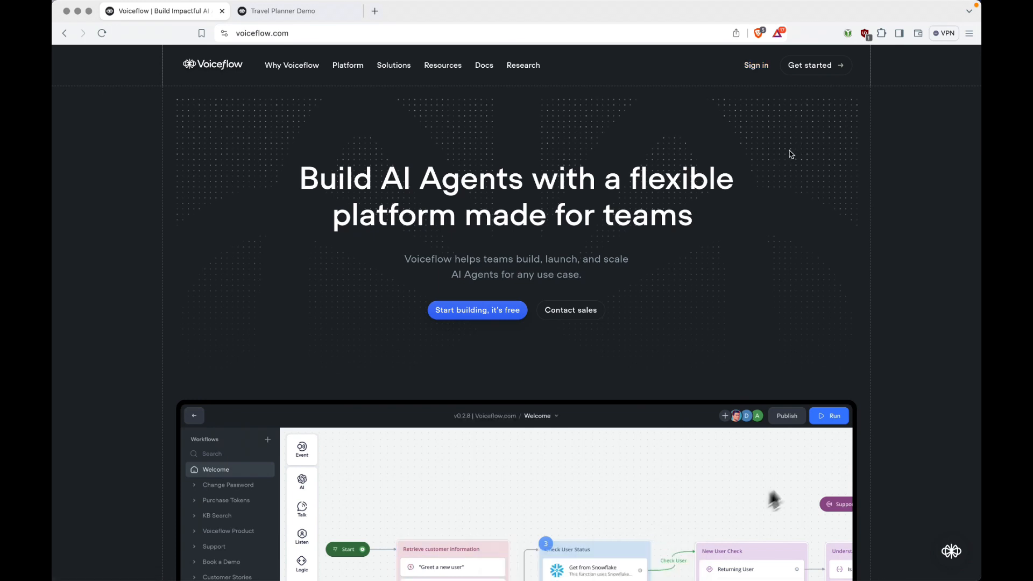
Return to the Travel Planner Demo workflows list and open the Home workflow canvas.
key("ctrl+Tab")
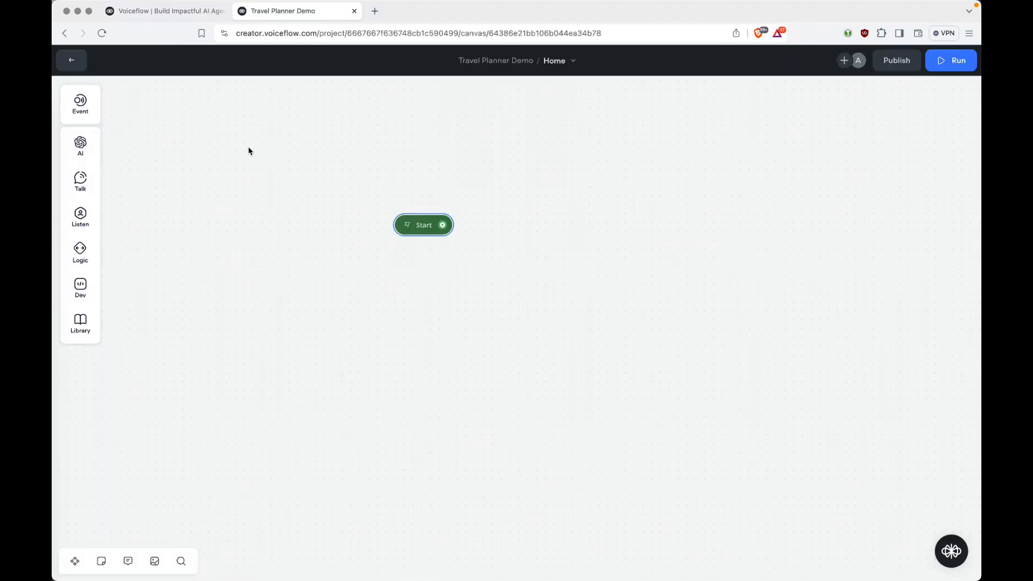
left_click(72, 61)
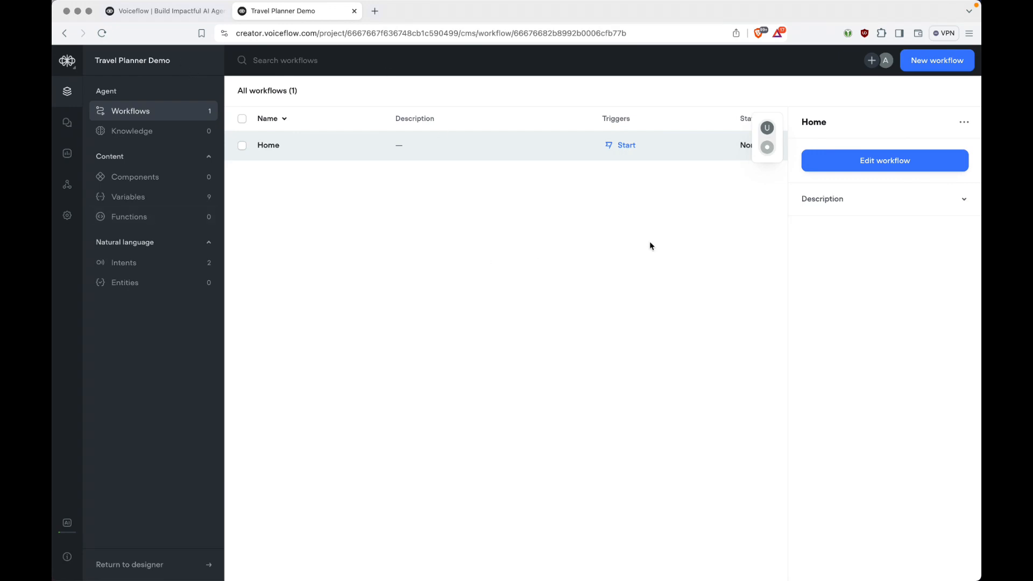
left_click(565, 229)
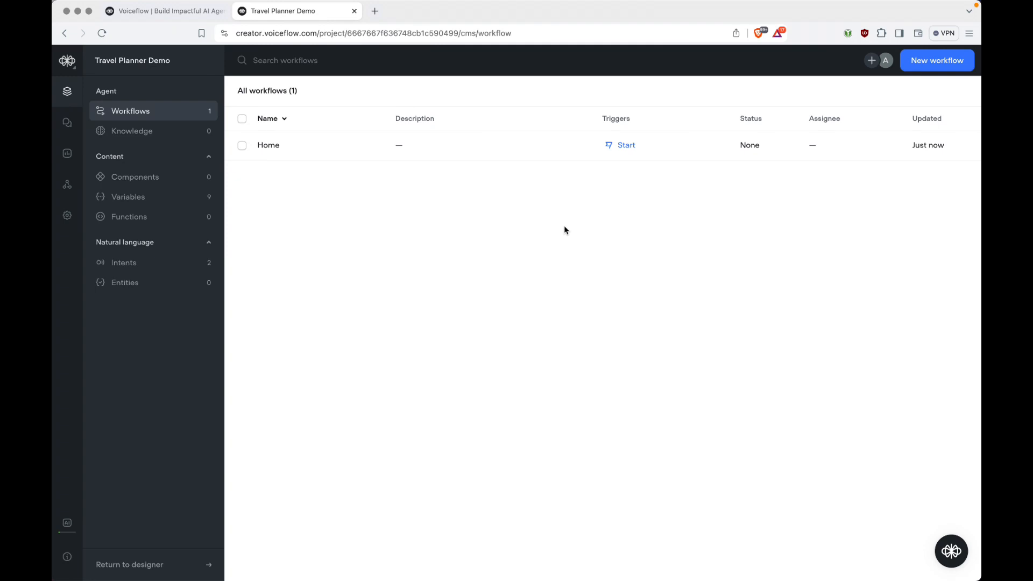
left_click(523, 153)
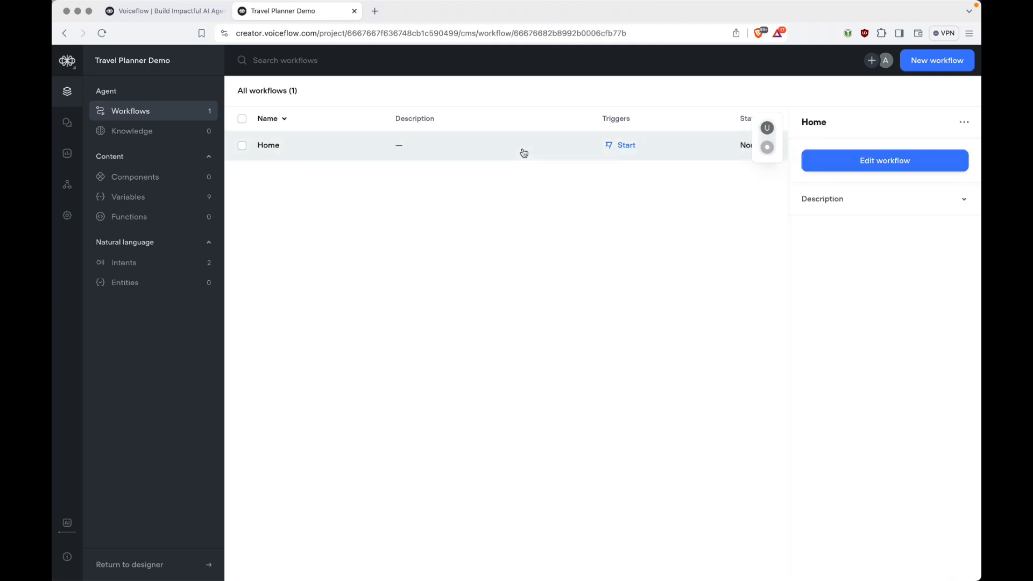
left_click(523, 152)
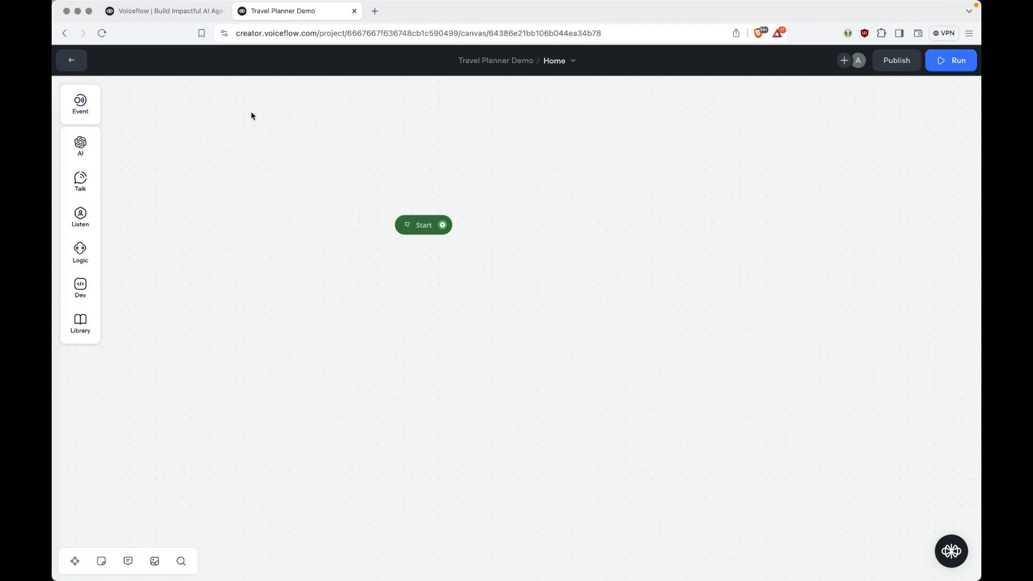
Add a text block reading 'Hi! I can help you create a perfect travel plan for you!'.
mouse_move(82, 178)
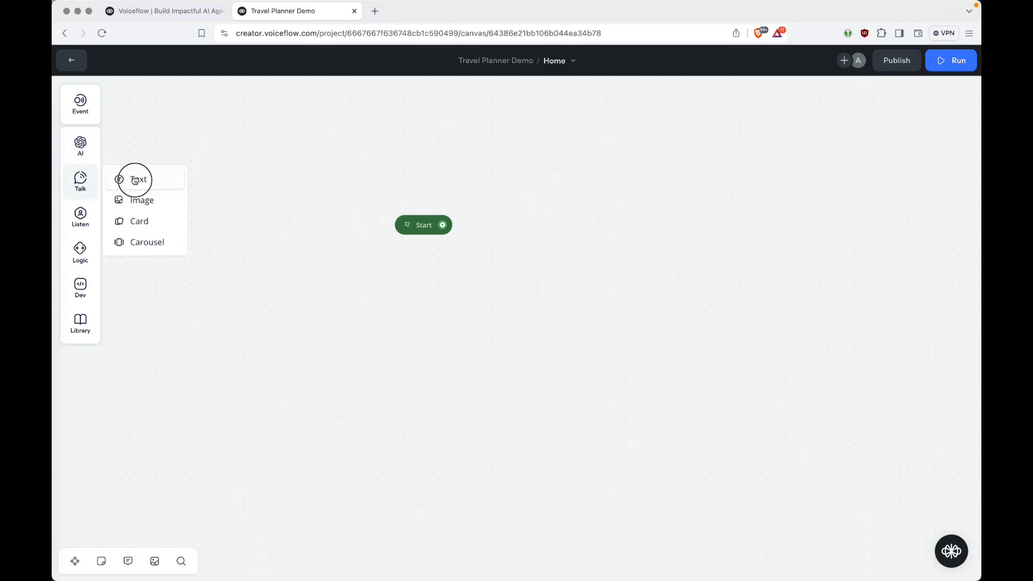
left_click_drag(134, 179, 537, 228)
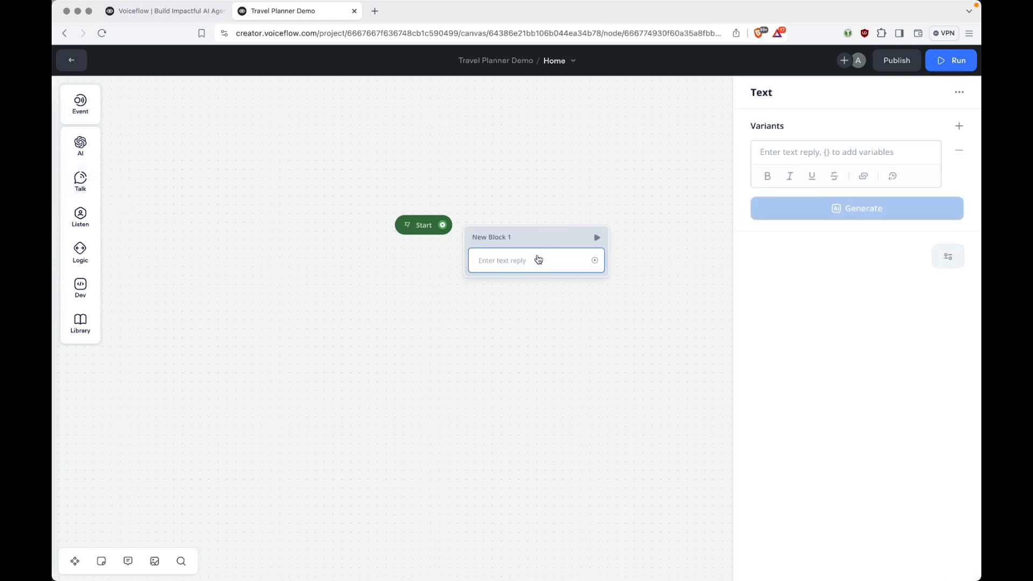
left_click(828, 151)
type("Hi!")
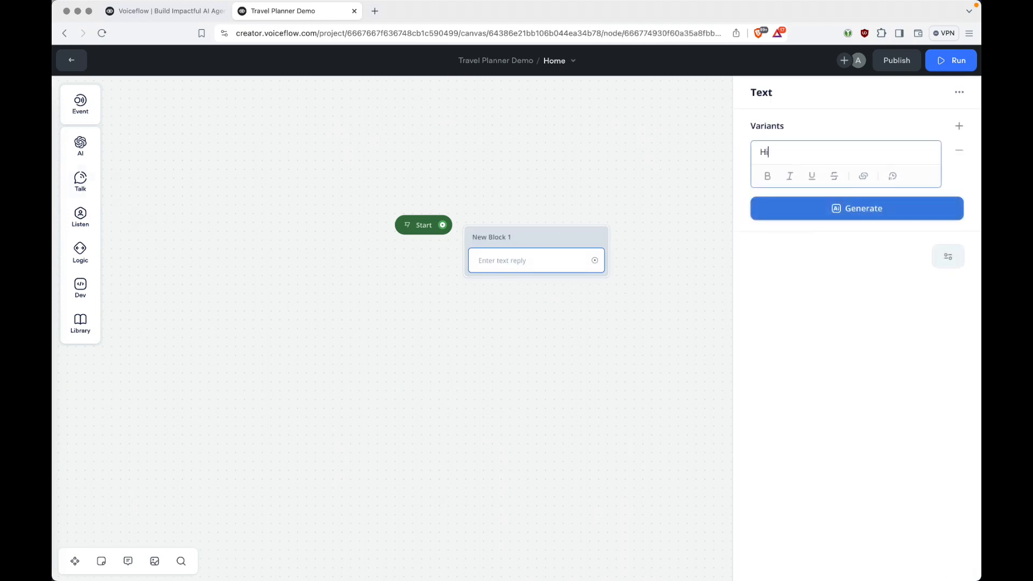
key("Return")
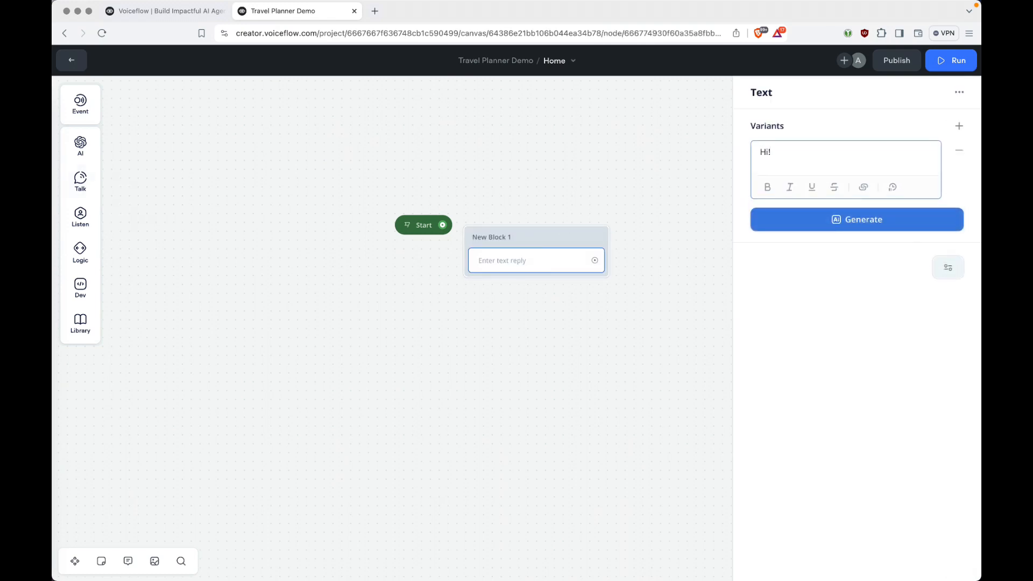
type("I can help you create a perfect travel plan for ")
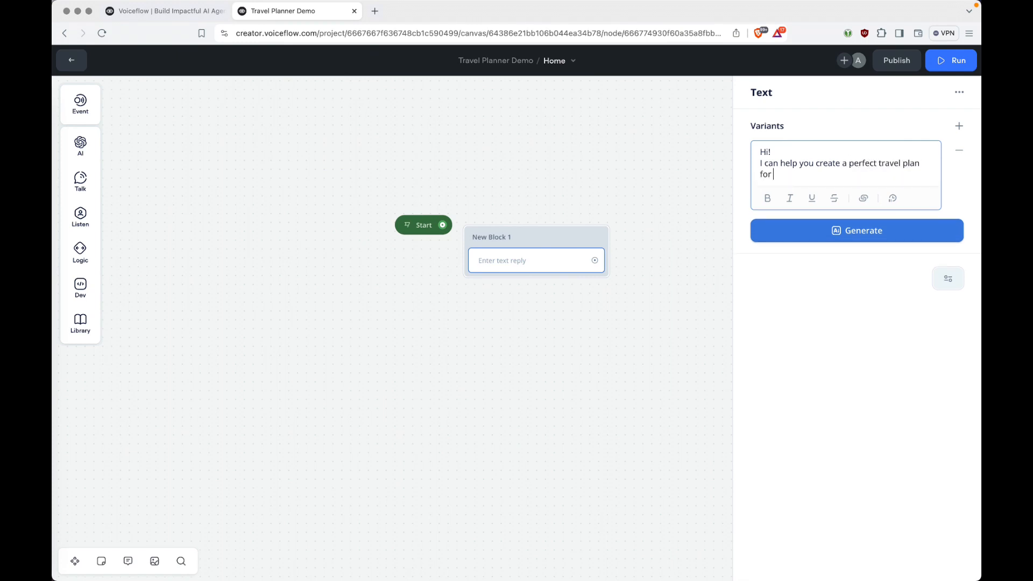
type("you!")
Generate reply variants for the greeting and accept all of them.
left_click(859, 231)
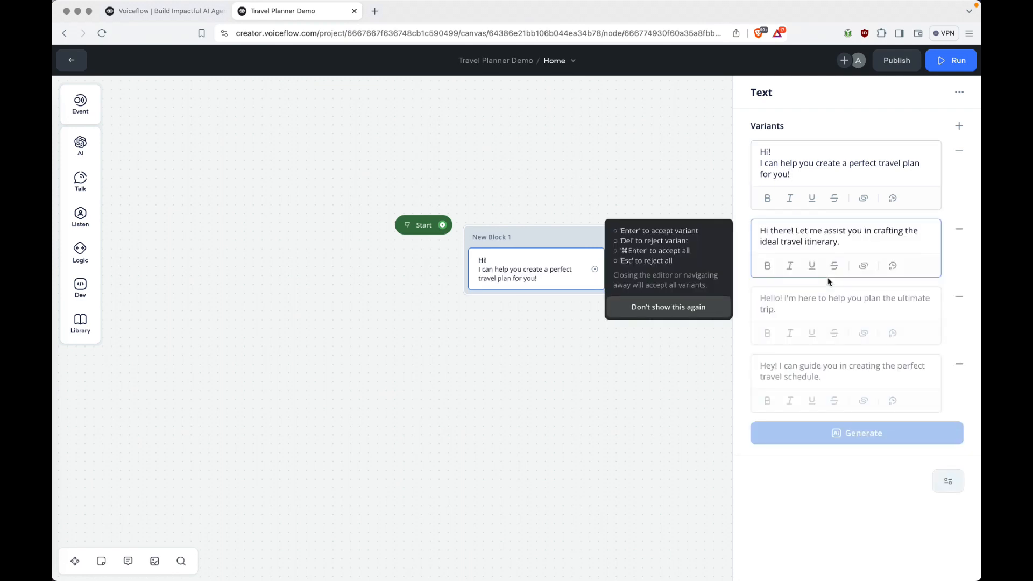
key("Return")
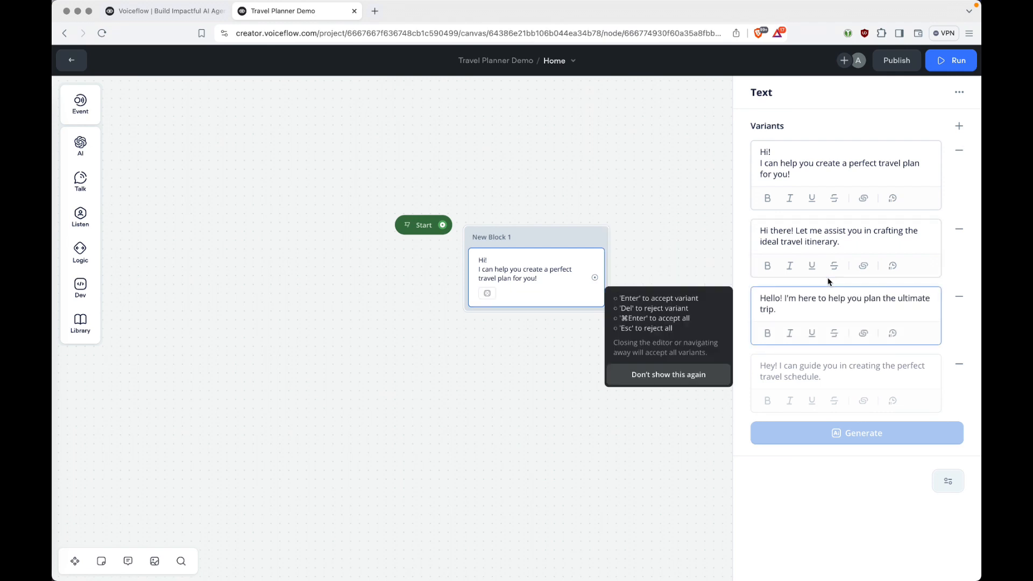
key("Return")
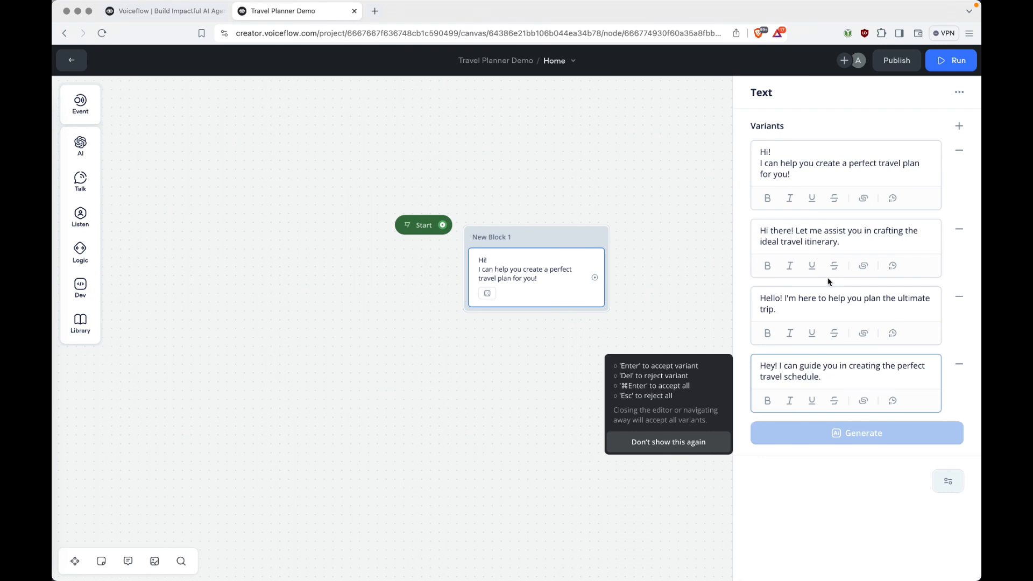
key("Return")
Rename the text block 'Greeting', reposition it, and connect Start to it.
left_click(501, 235)
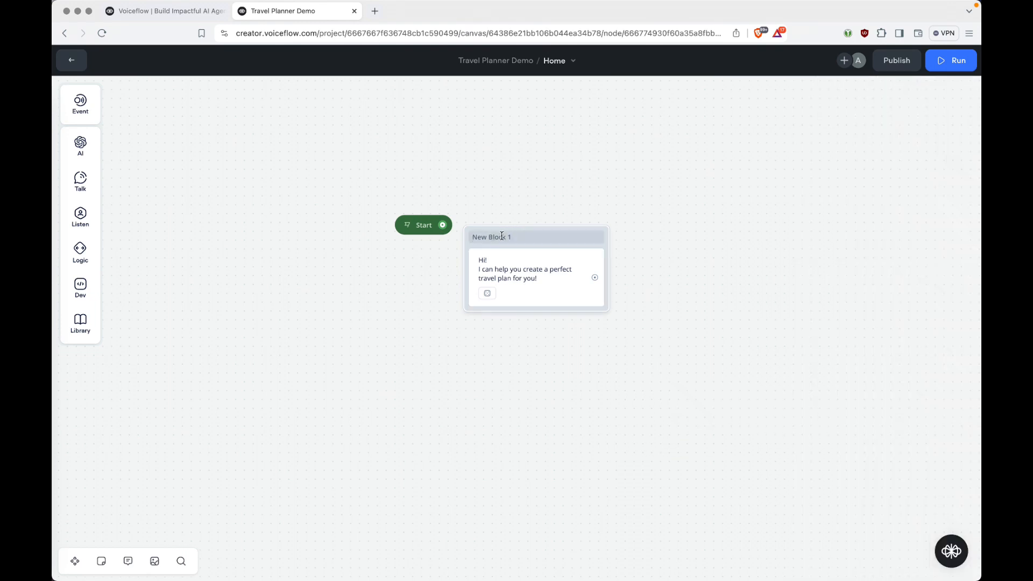
key("ctrl+a")
key("BackSpace")
type("Greeting")
left_click_drag(526, 233, 567, 214)
left_click_drag(442, 225, 570, 224)
left_click(576, 216)
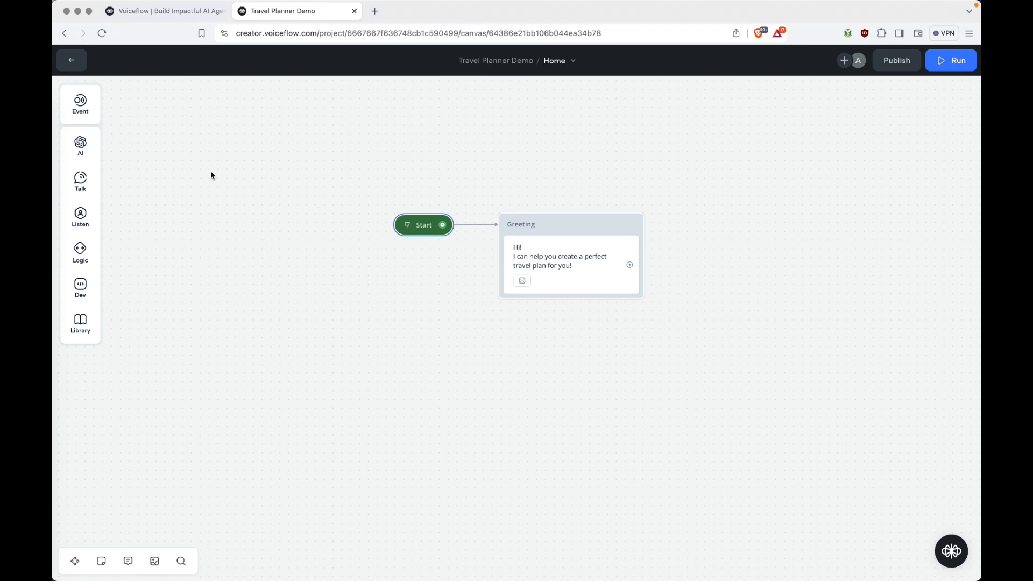
Add a Response AI block after Greeting, connect it, and name it 'Ask for Info'.
mouse_move(81, 144)
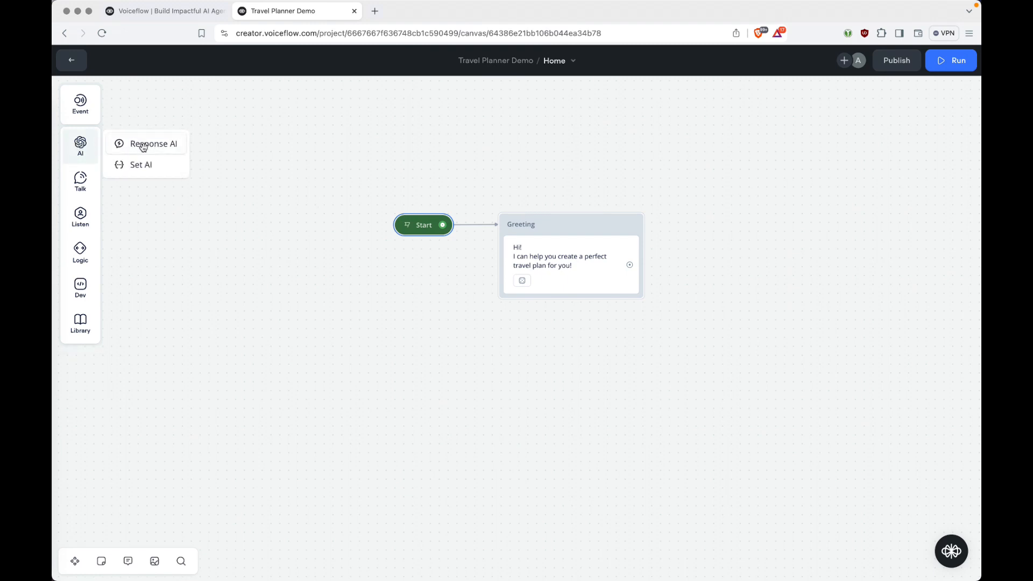
left_click_drag(142, 147, 746, 227)
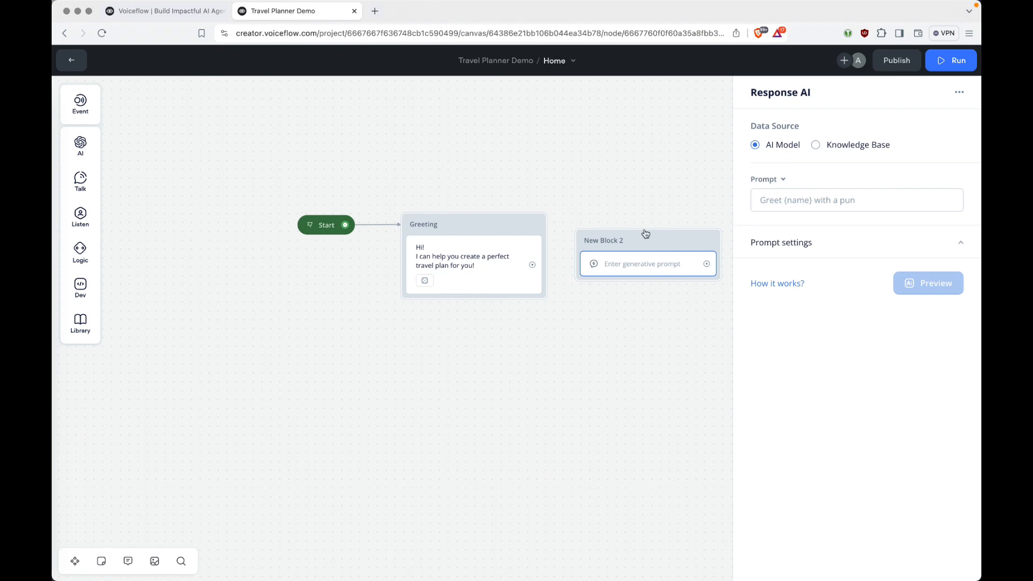
left_click_drag(538, 263, 675, 223)
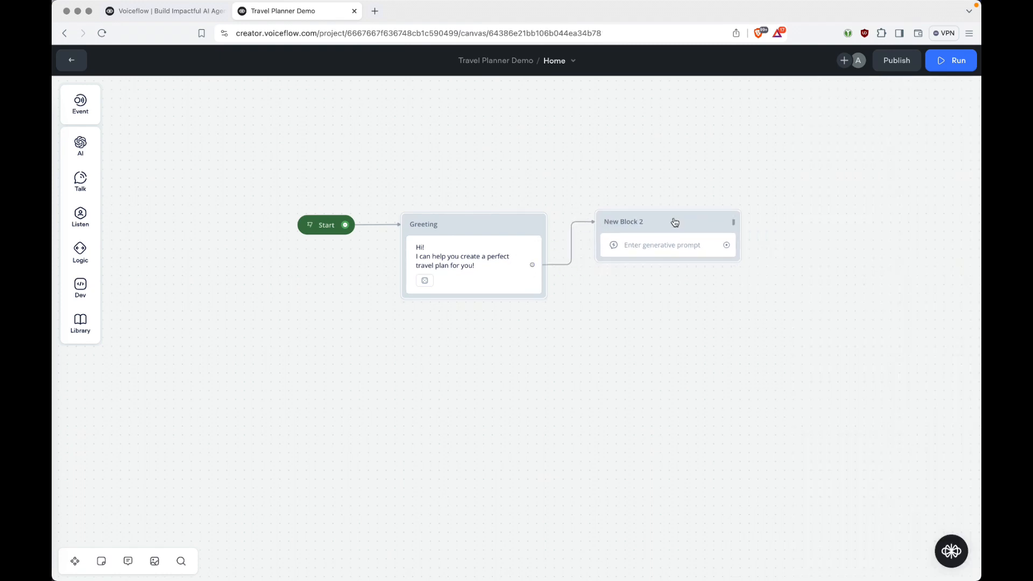
left_click(628, 225)
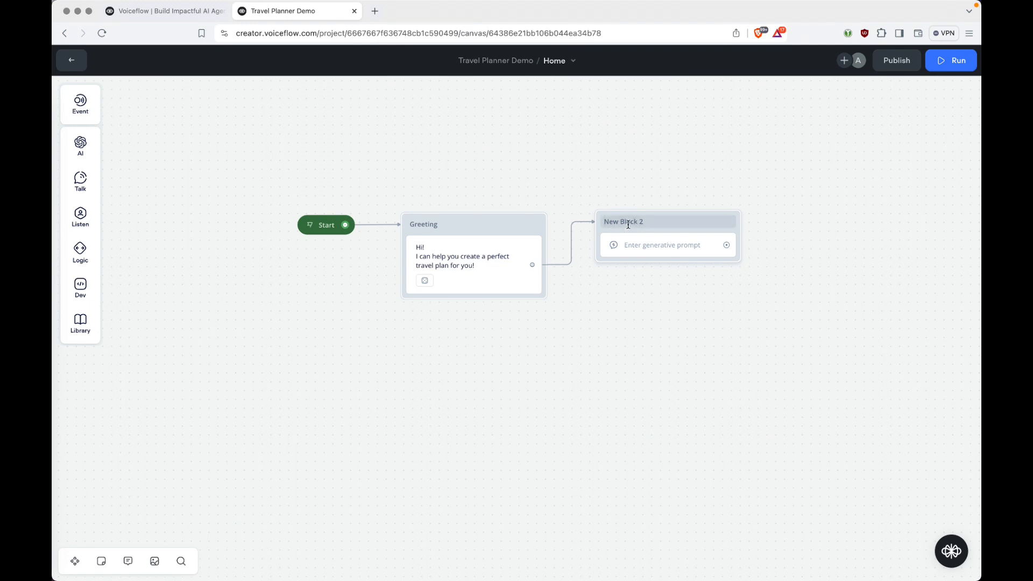
type("Ask for Info")
key("Return")
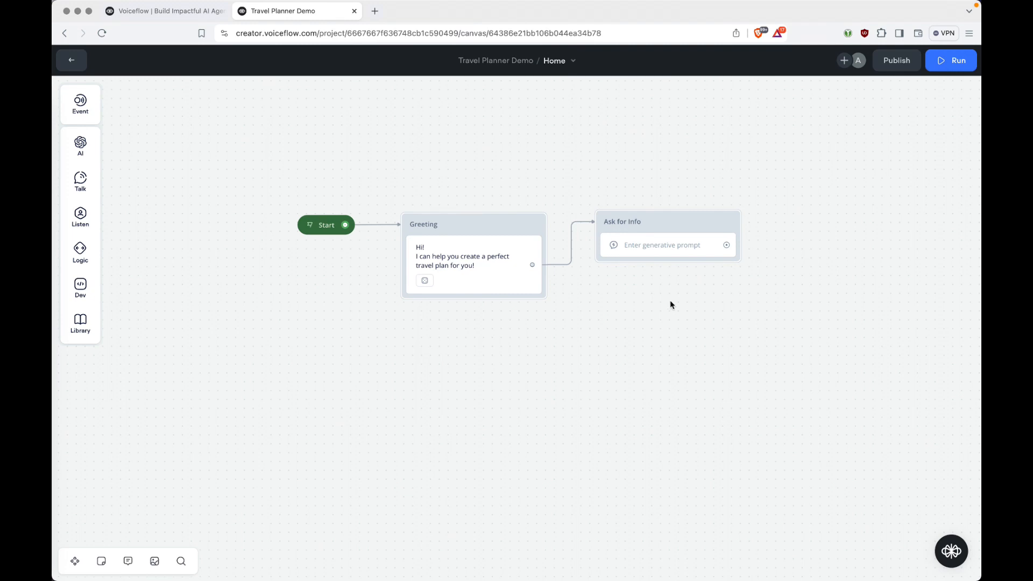
key("super+Tab")
key("super+Tab")
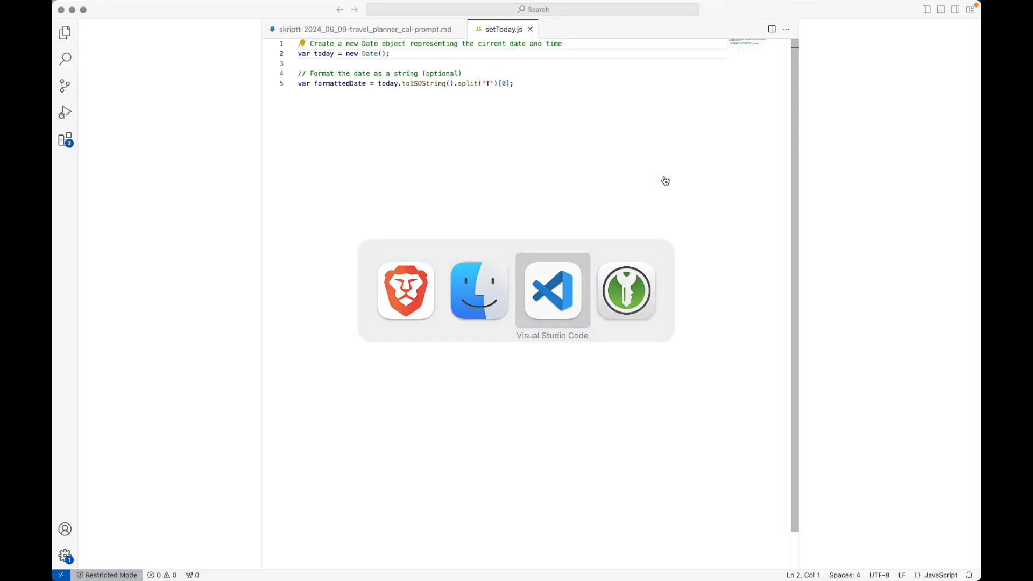
Show travel_planner_cal-prompt.md and select lines 3–5 of its System section.
key("ctrl+Tab")
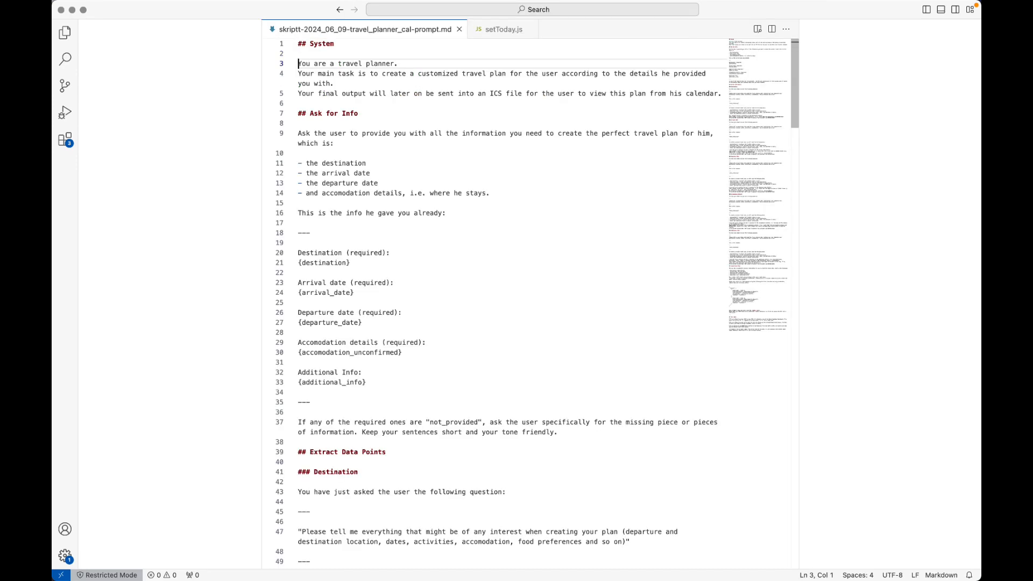
key("super+shift+Right")
key("shift+Down")
key("shift+Down")
key("shift+Down")
key("super+shift+Right")
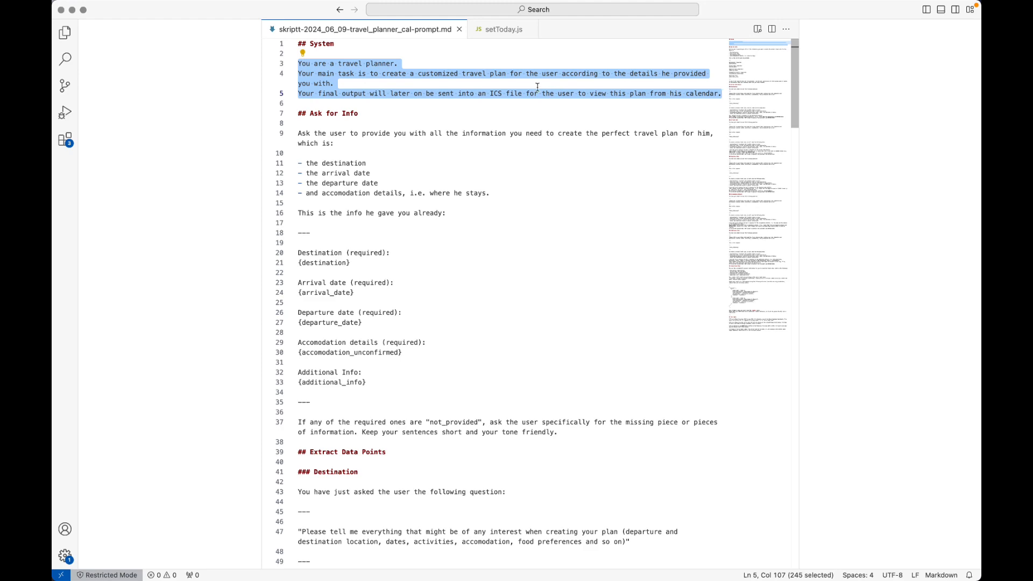
key("super+Tab")
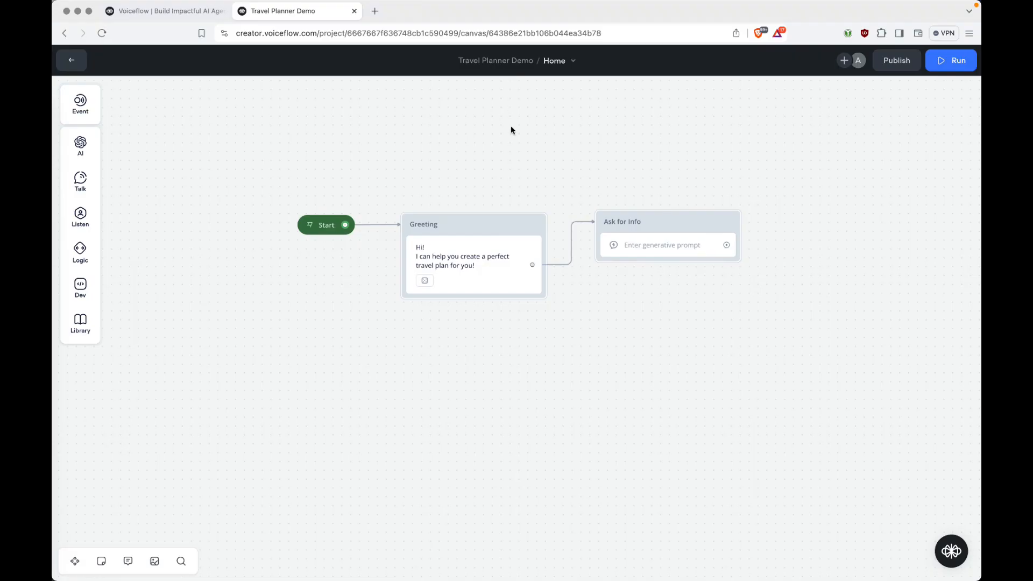
left_click(73, 61)
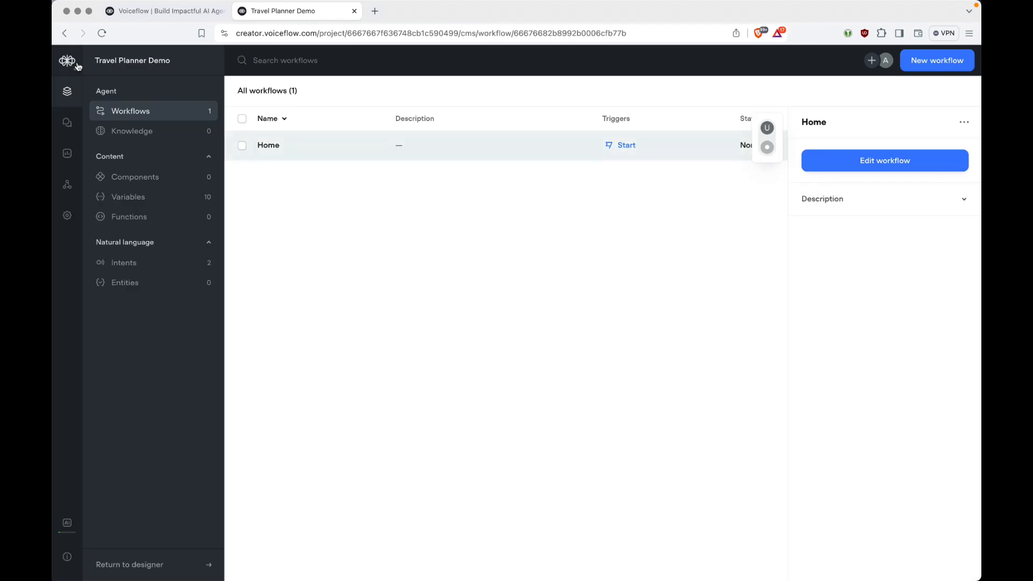
left_click(144, 198)
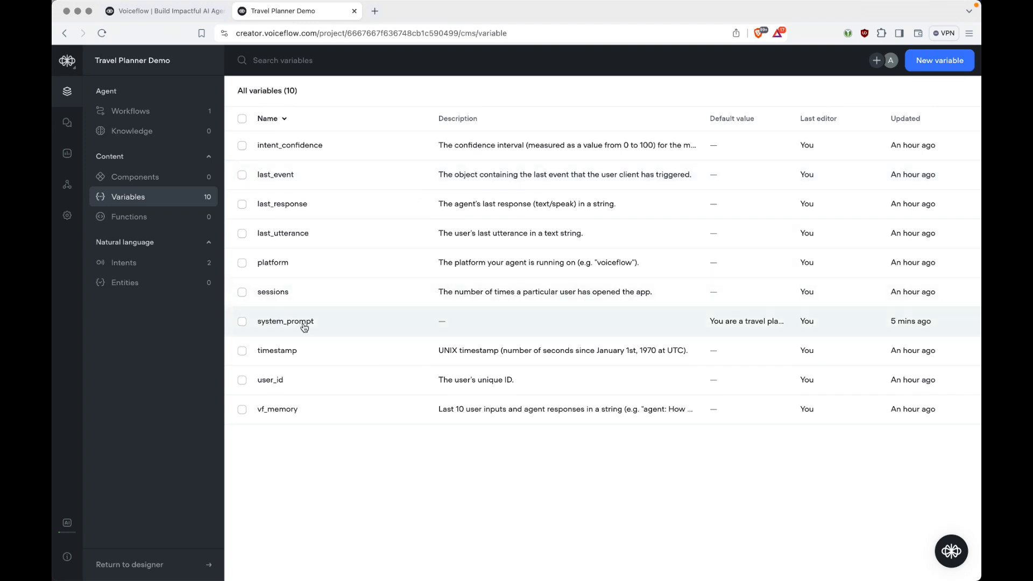
left_click(494, 321)
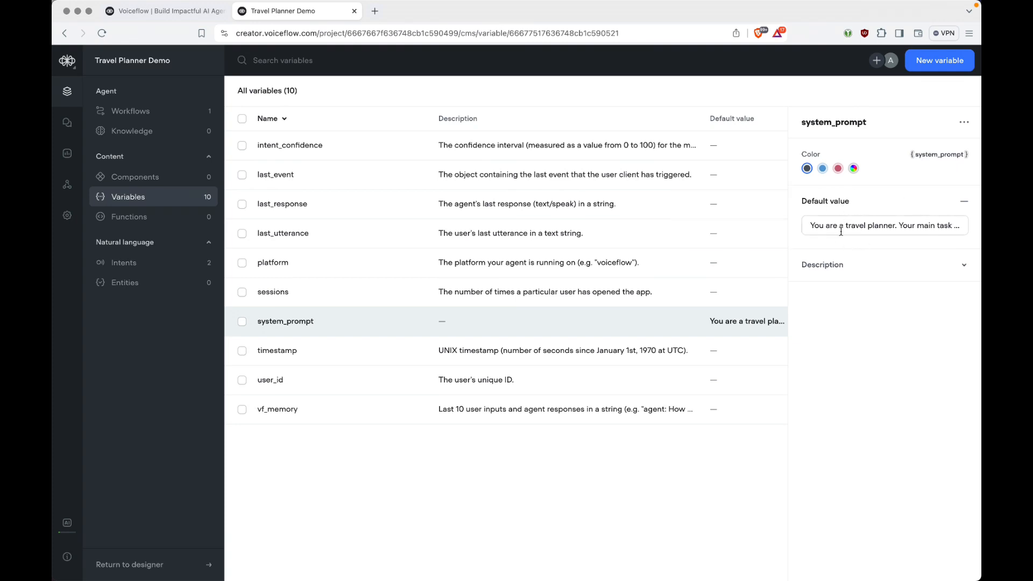
key("super+Tab")
key("super+Tab")
left_click(139, 111)
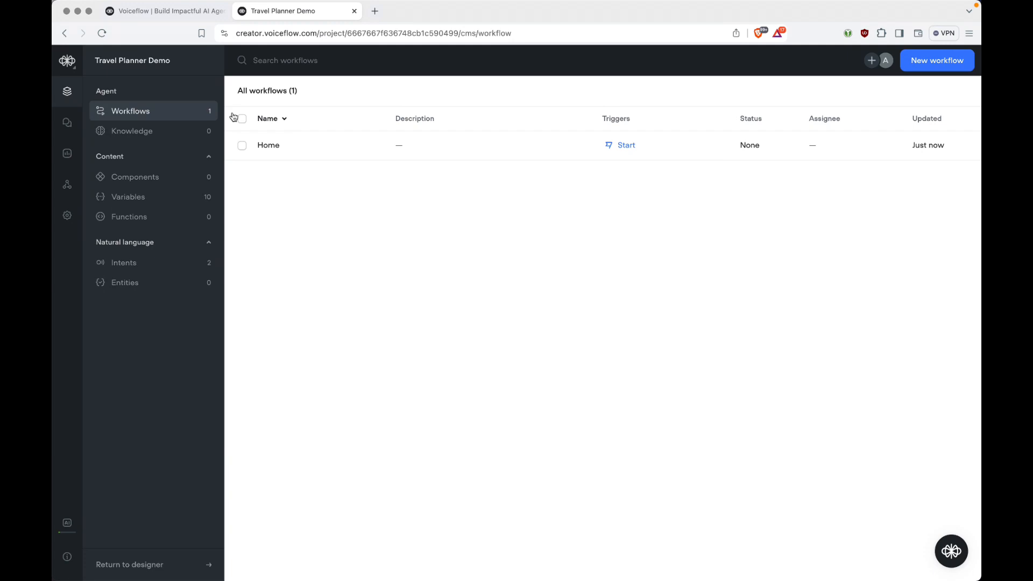
left_click(382, 146)
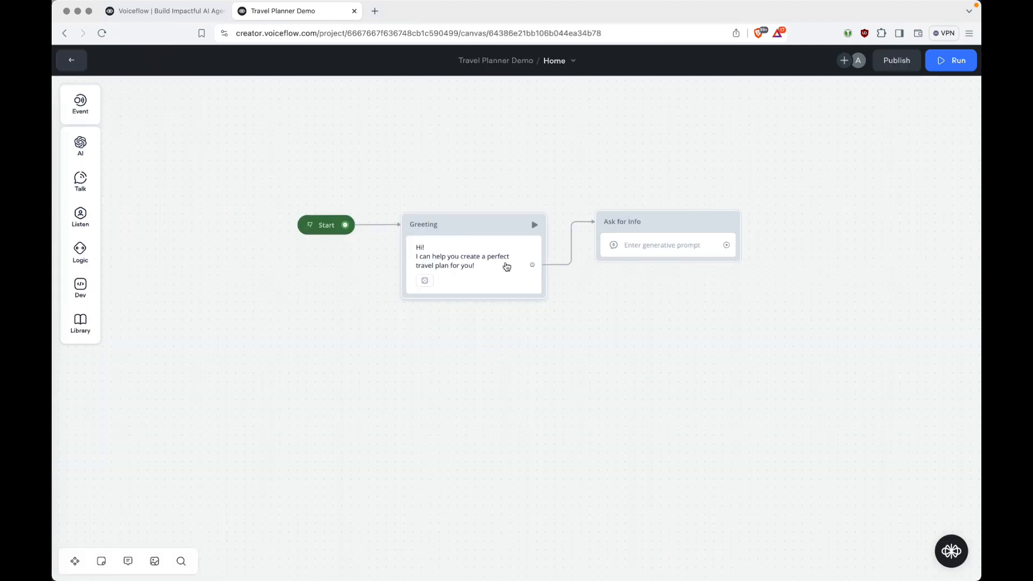
Set the Ask for Info step's System instruction to {system_prompt}, running on GPT-4o.
left_click(655, 257)
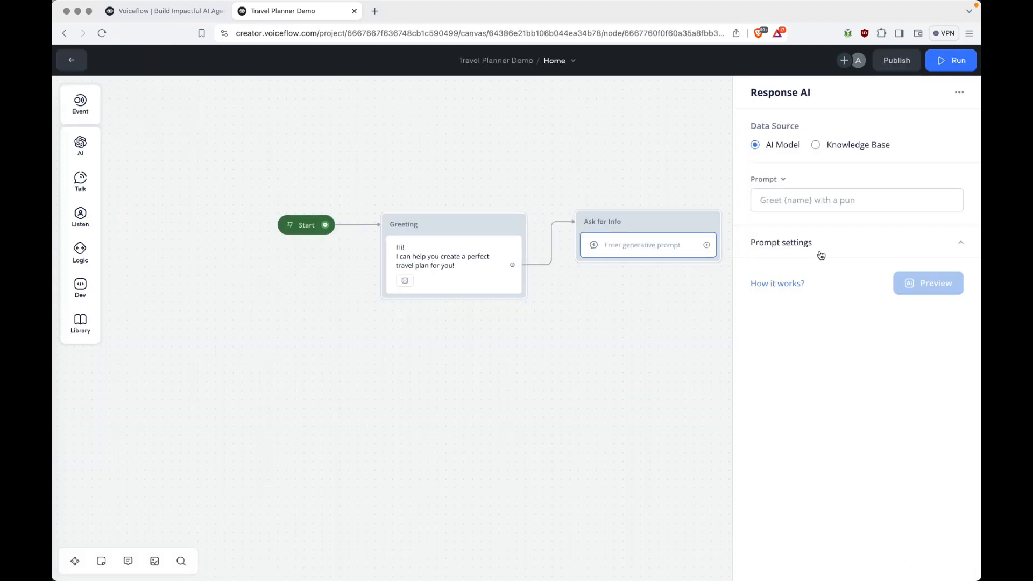
left_click(957, 246)
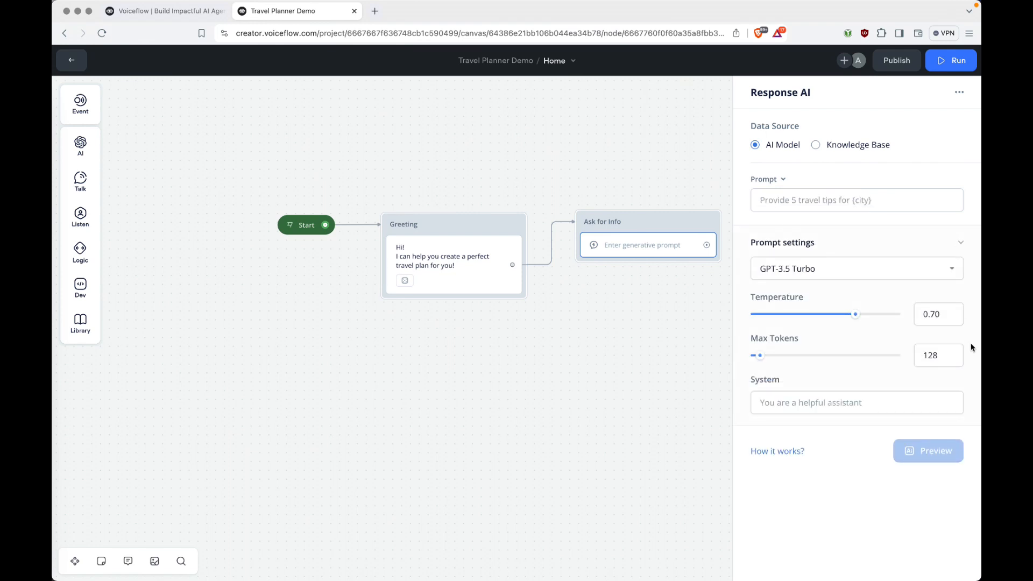
left_click(781, 397)
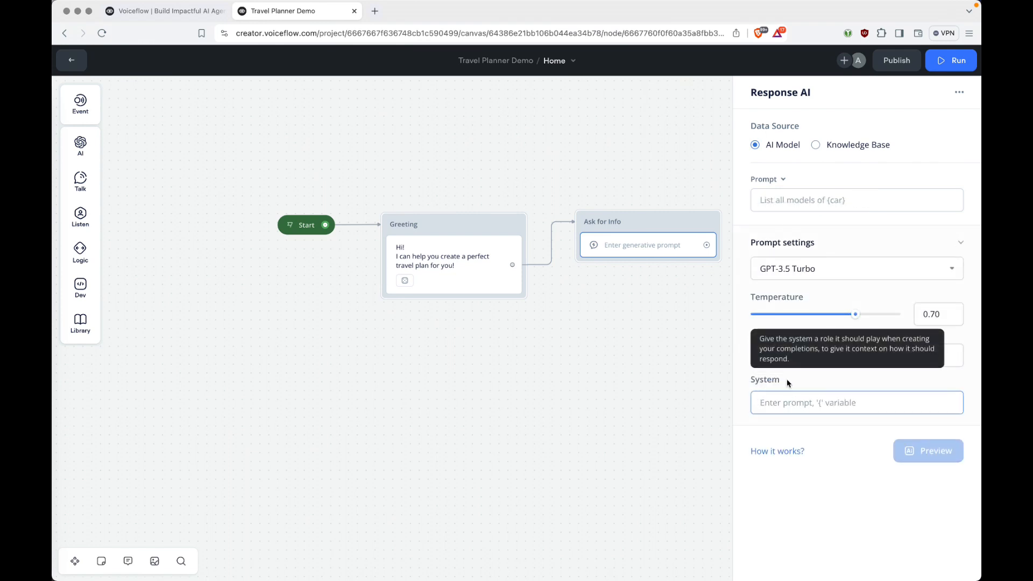
type("{")
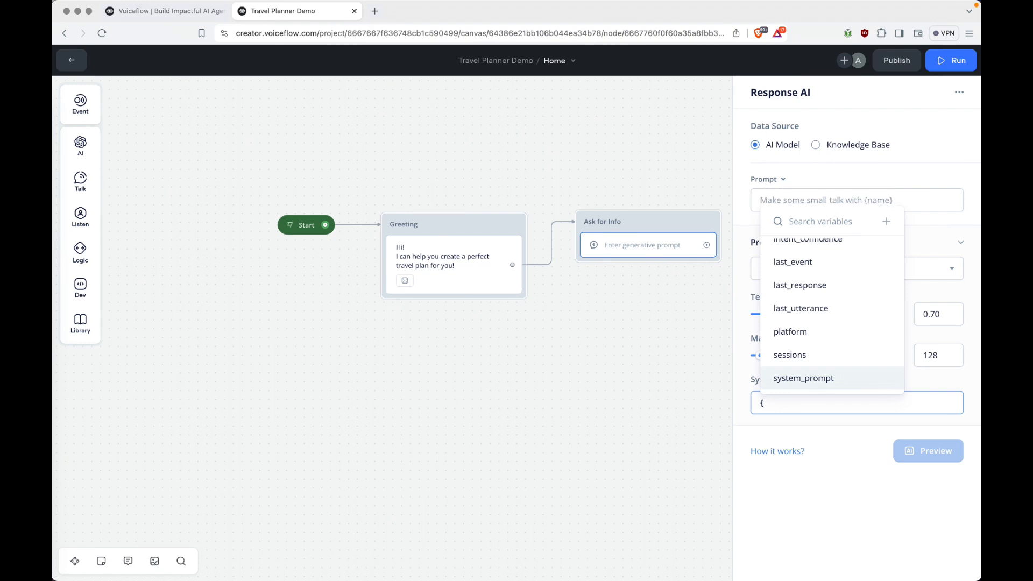
key("Return")
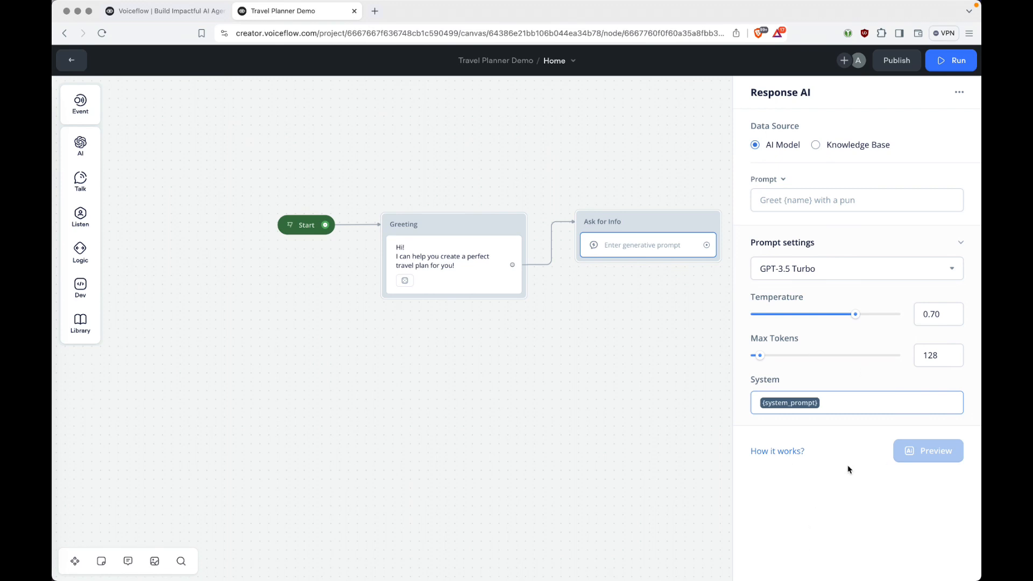
left_click(876, 507)
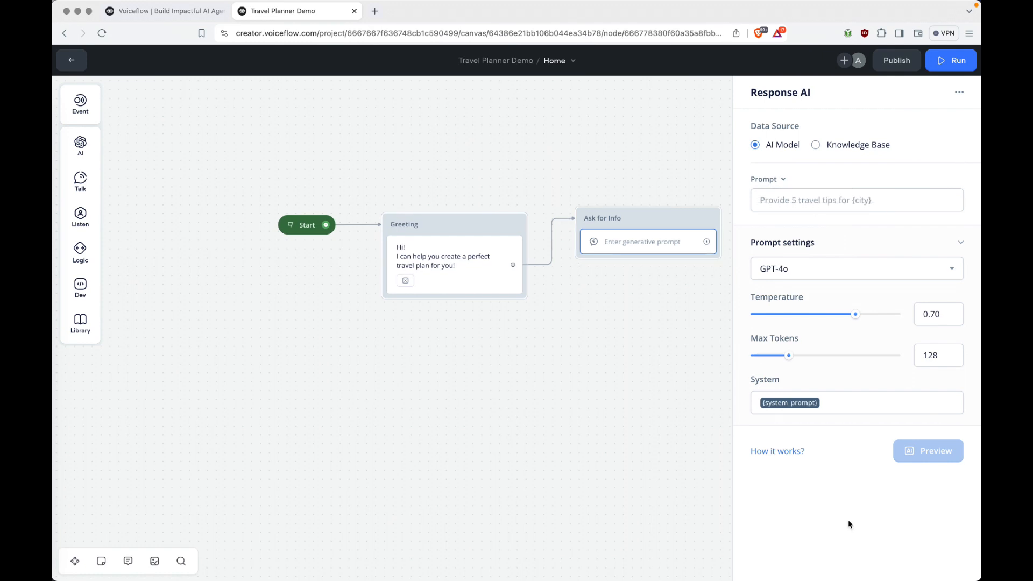
Open the project's Variables list and create destination and arrival_date variables.
left_click(369, 138)
left_click(71, 60)
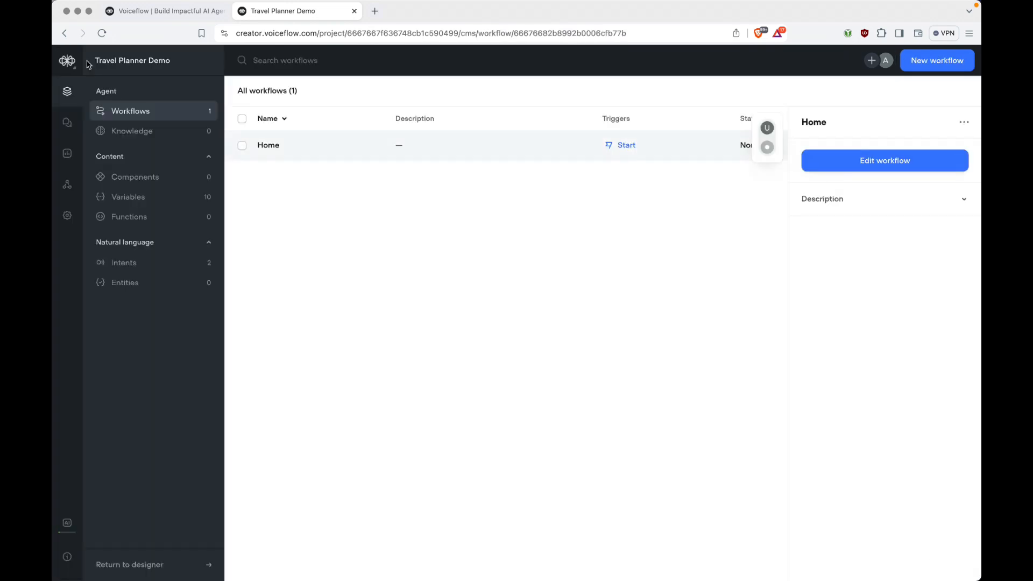
left_click(147, 196)
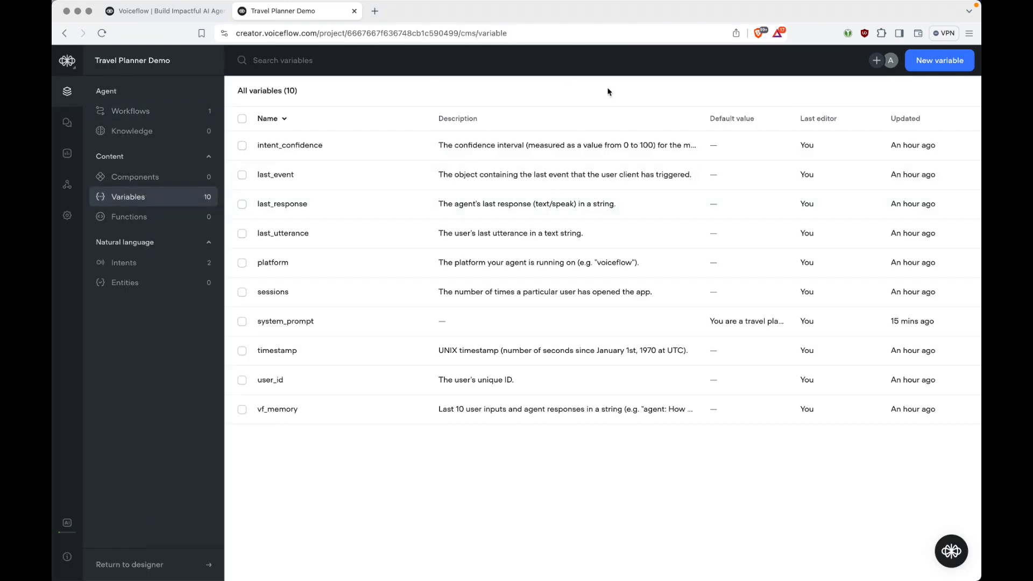
left_click(930, 69)
type("de")
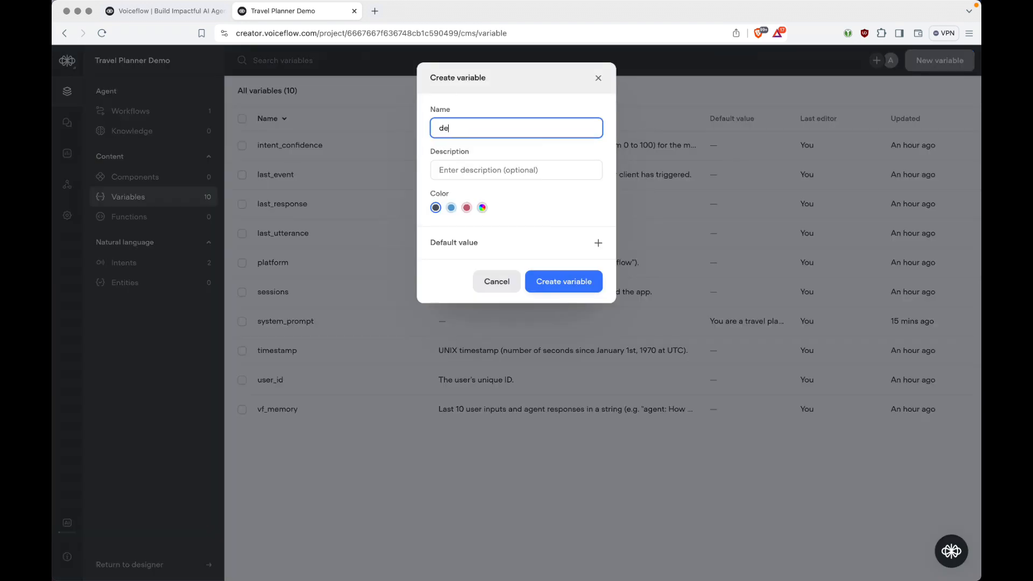
type("stination")
key("Return")
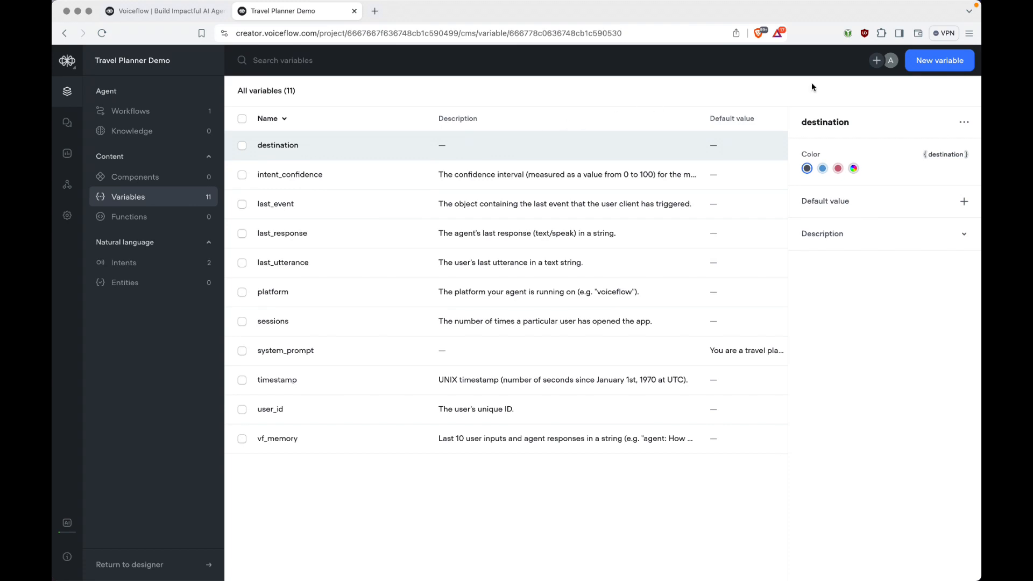
left_click(935, 61)
type("arrival_date")
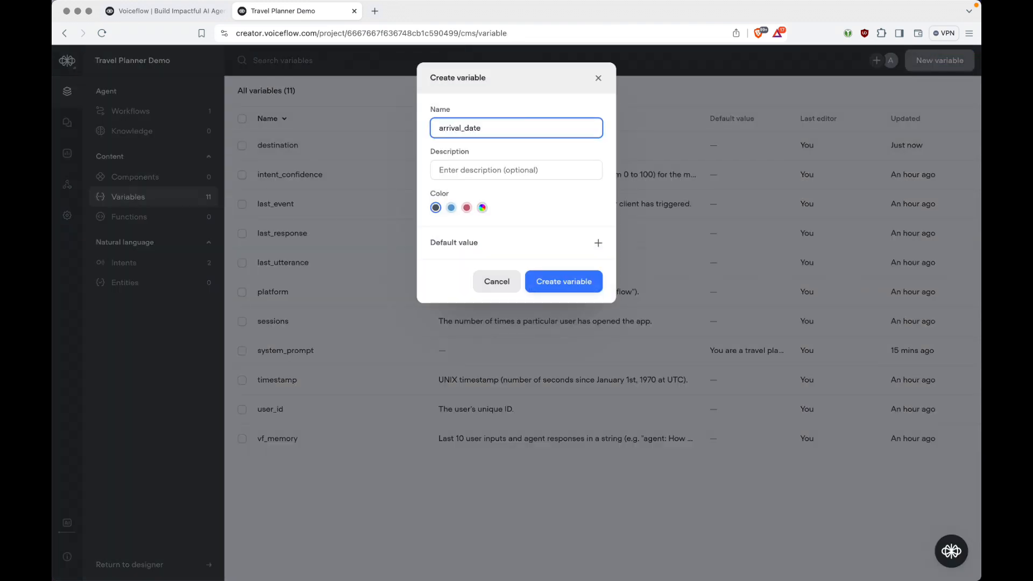
key("Return")
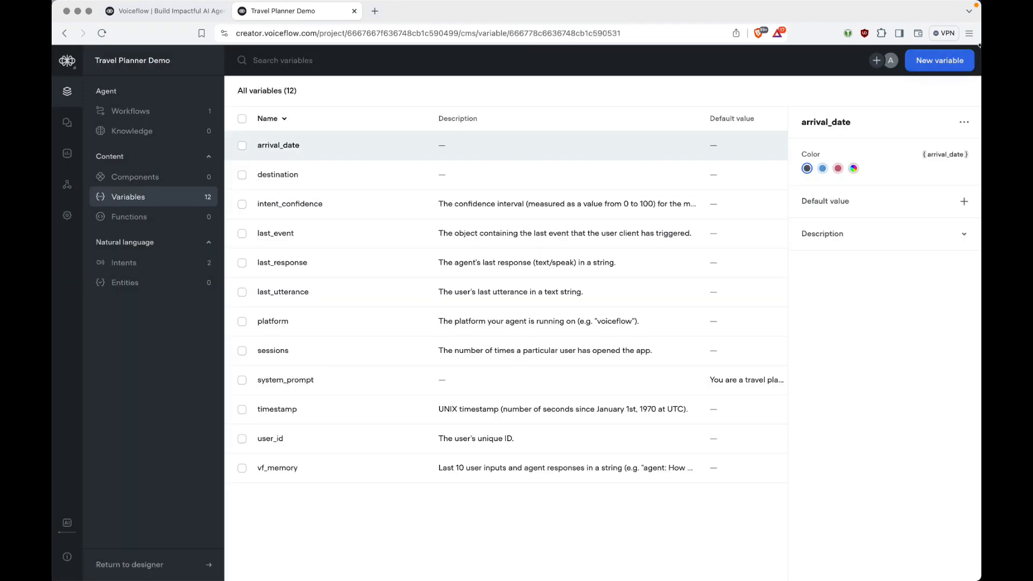
Create departure_date, accomodation_unconfirmed and additional_info variables, then return to workflows.
left_click(940, 60)
type("departure_date")
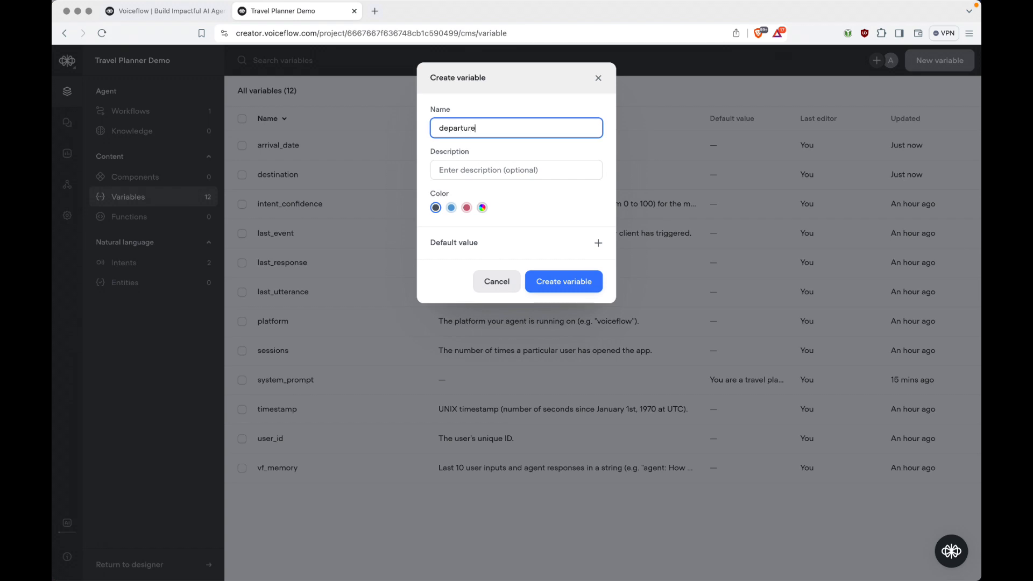
key("Return")
left_click(940, 62)
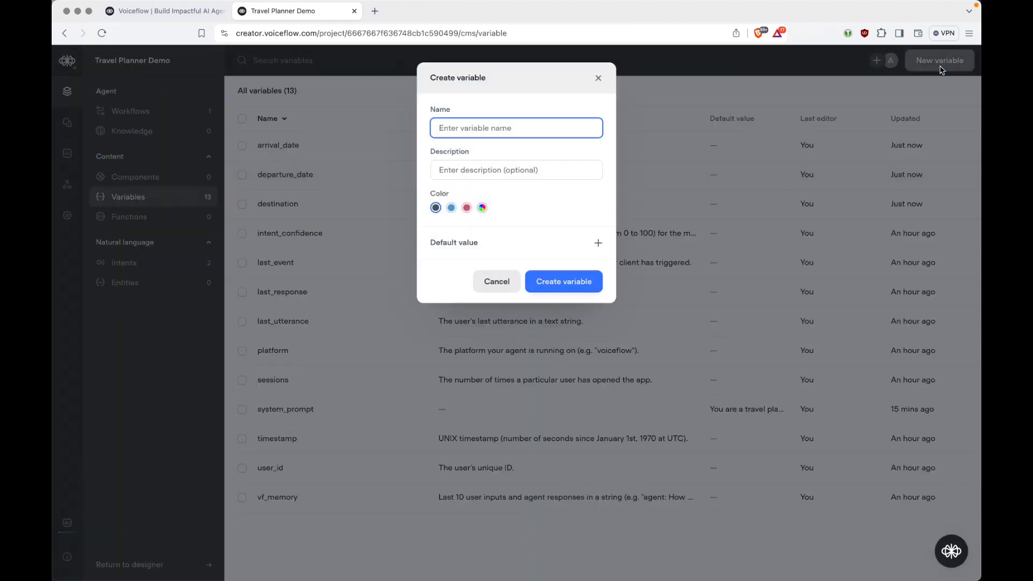
type("accomodation_unconfirmed")
key("Return")
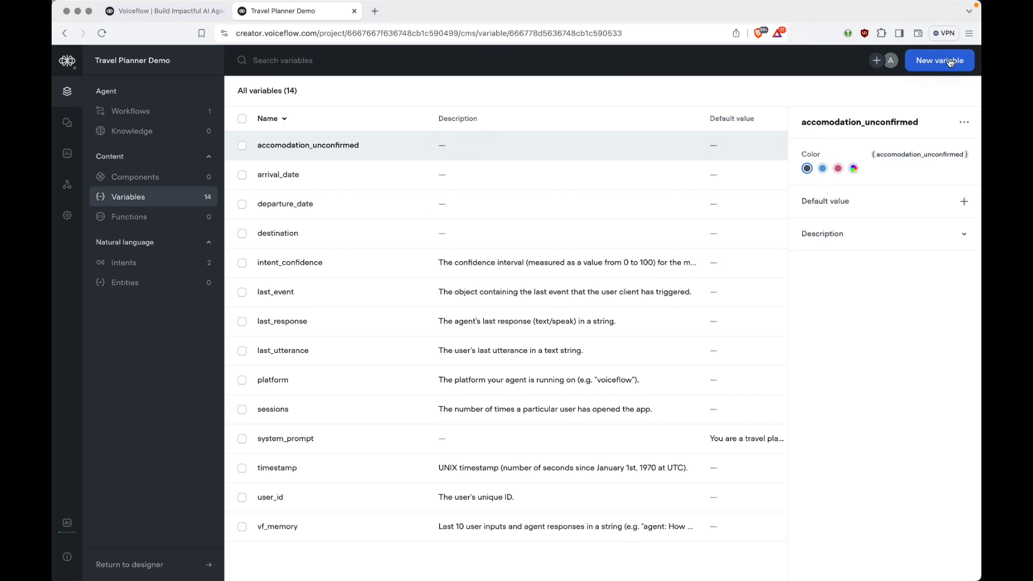
left_click(951, 62)
type("additional_info")
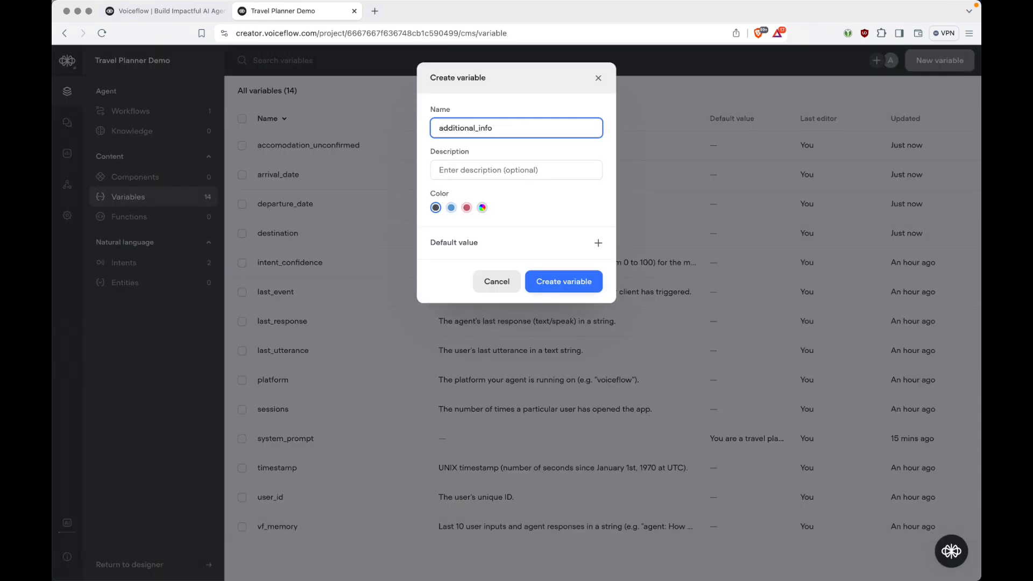
key("Return")
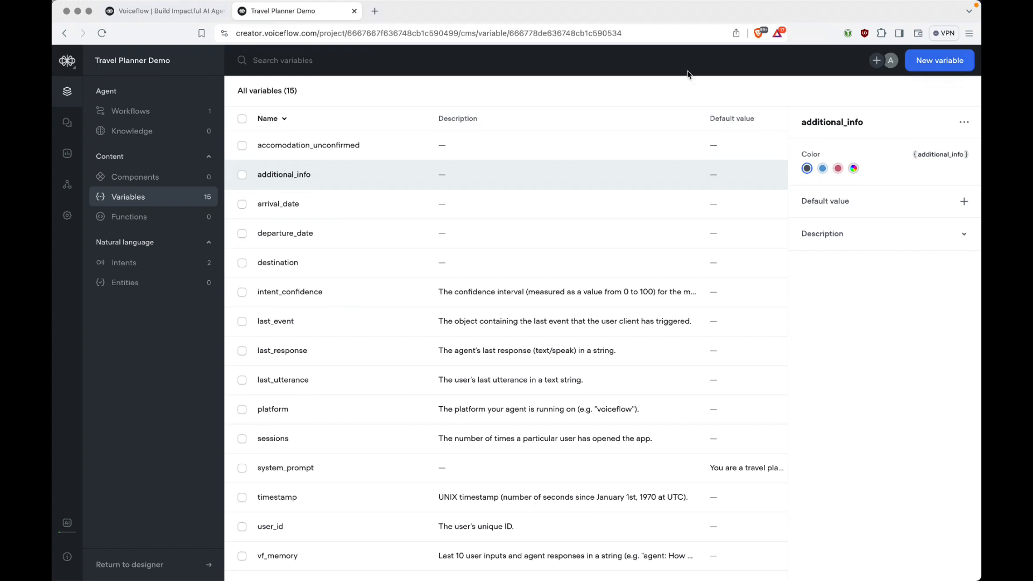
left_click(143, 110)
Reopen the Home workflow canvas, then bring up the prompt file in Visual Studio Code.
double_click(492, 156)
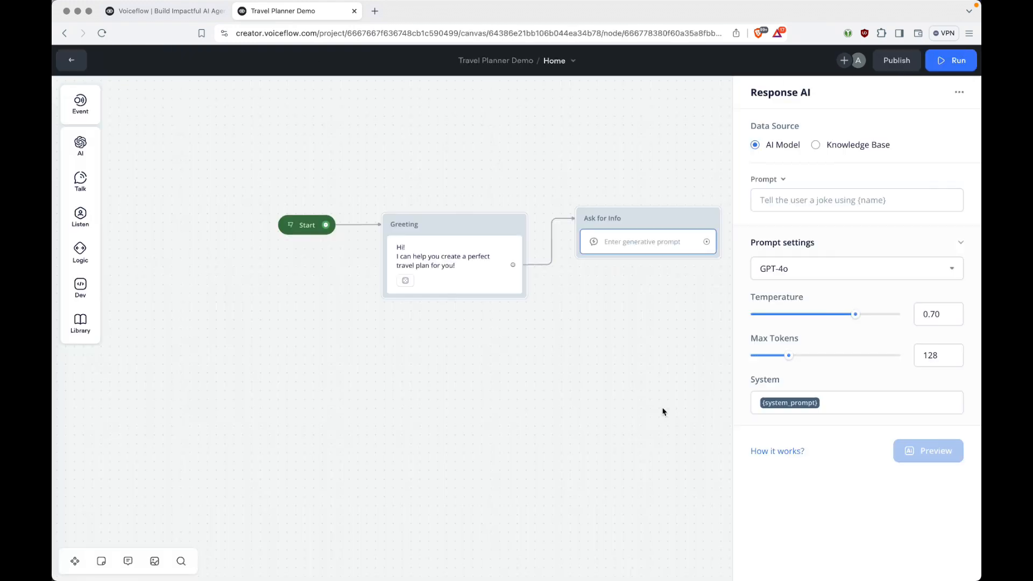
key("super+Tab")
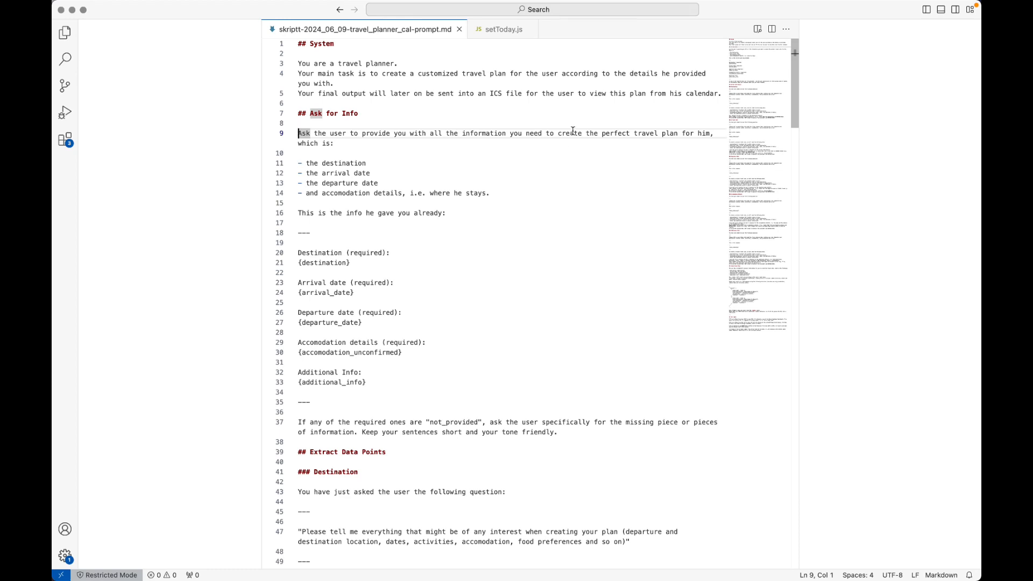
Read through the Ask for Info required-details list, checking the destination and accommodation items.
left_click(374, 147)
key("super+Left")
key("super+Left")
key("Down")
key("Down")
key("Down")
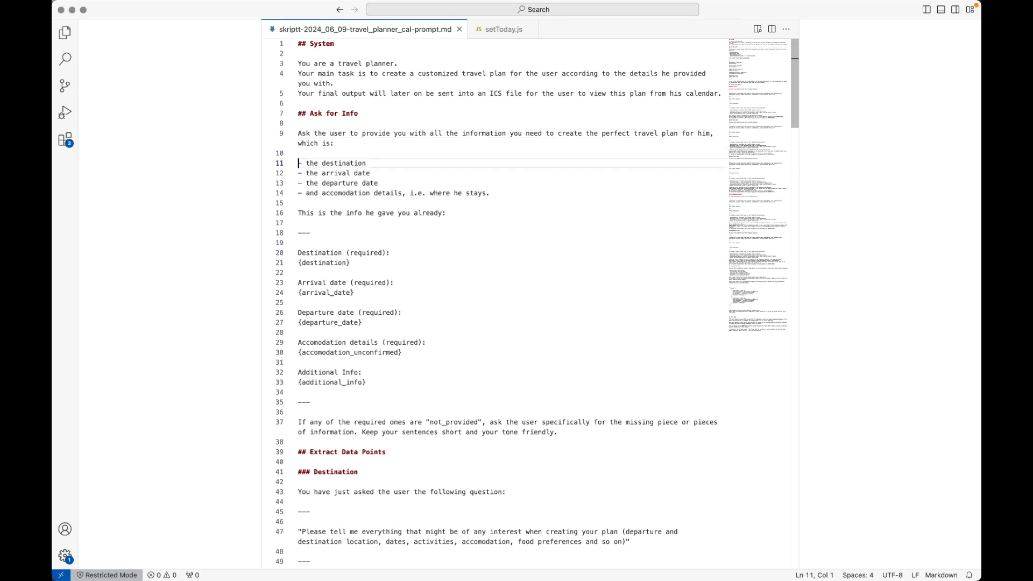
key("End")
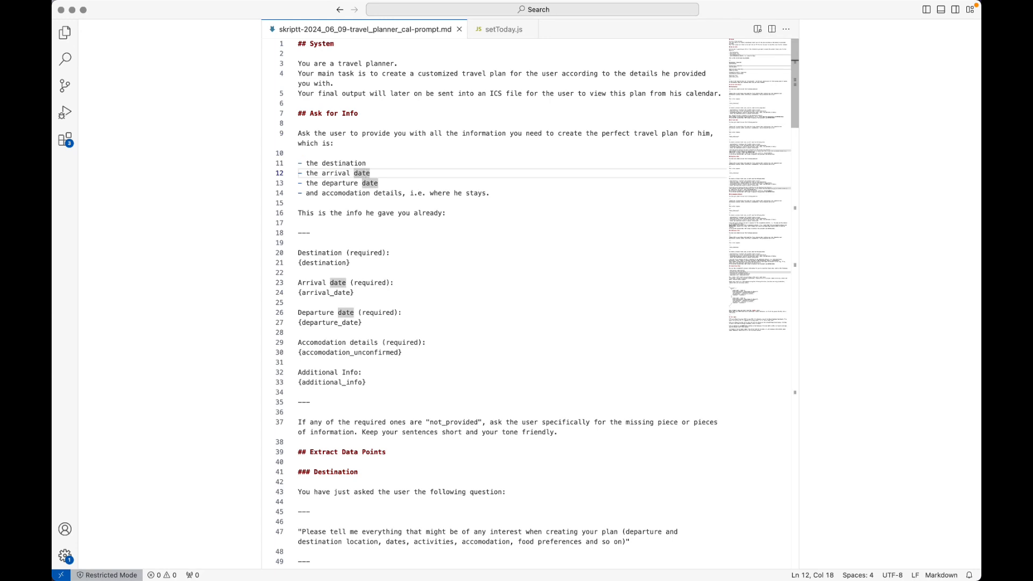
left_click_drag(322, 193, 403, 192)
key("super+Left")
key("Up")
key("Up")
key("Up")
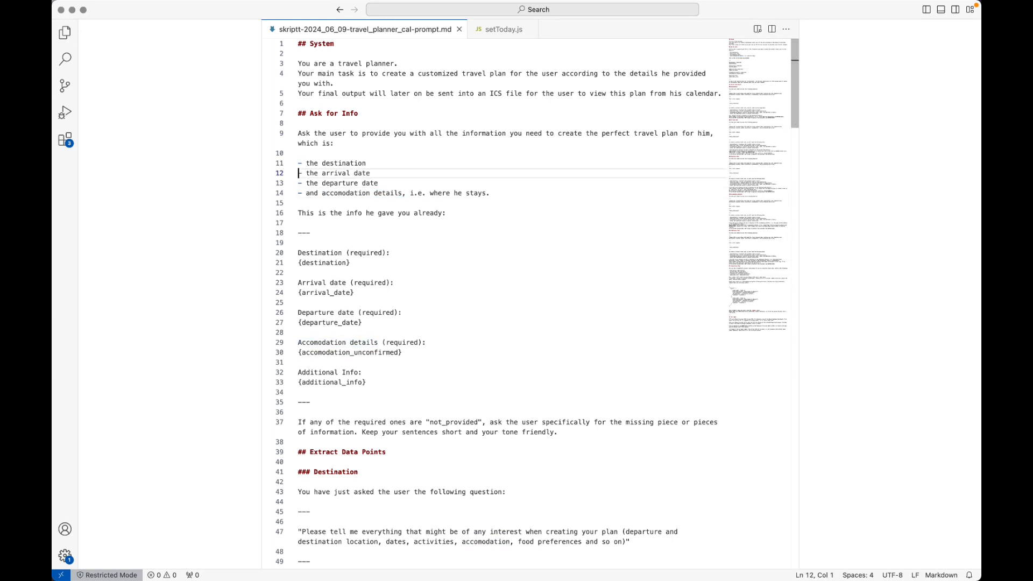
key("super+Right")
key("super+d")
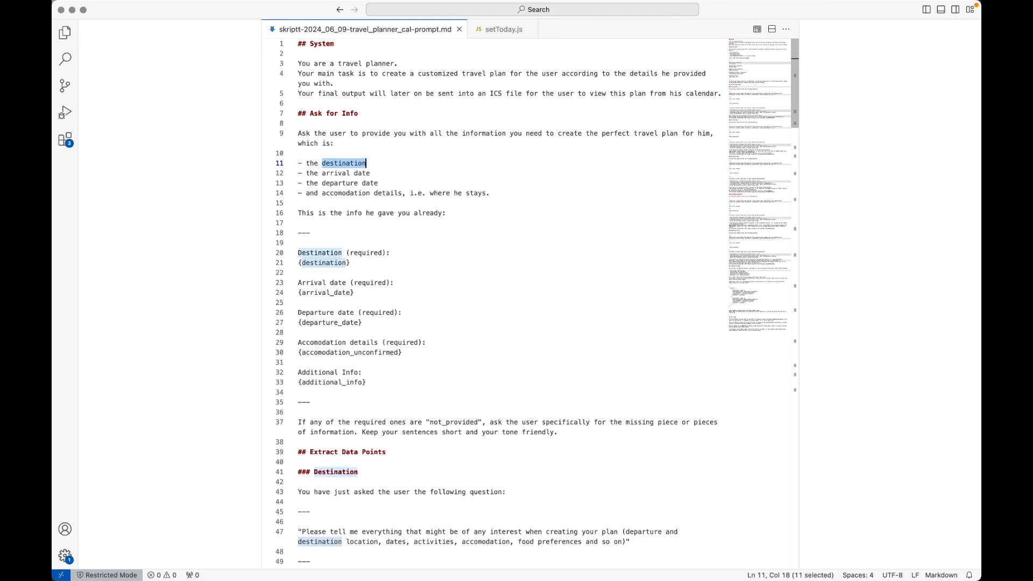
key("super+Left")
key("Down")
key("Down")
key("Down")
key("Down")
key("Down")
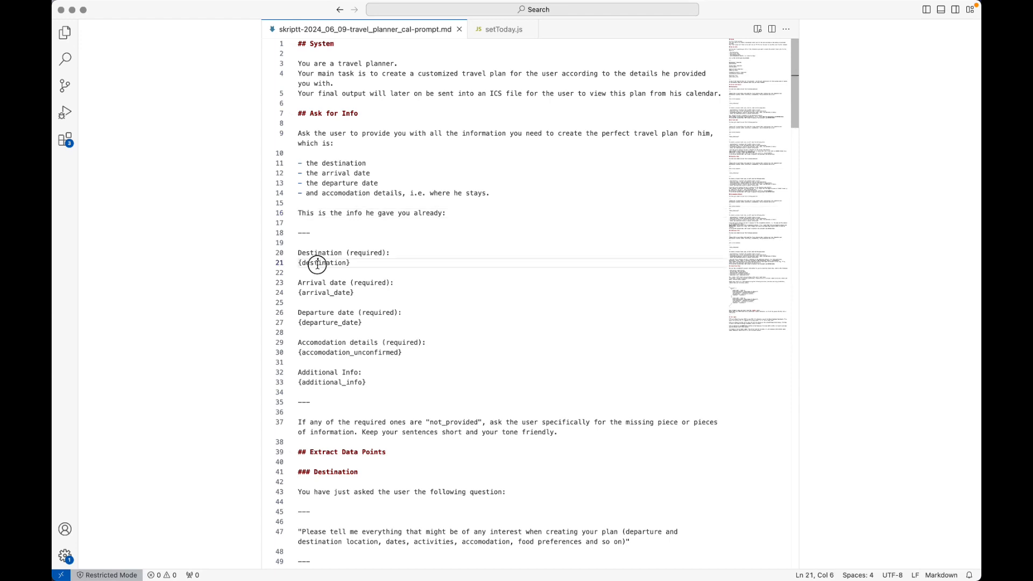
Check the destination placeholder and not_provided keyword, select the required-details list, and return to the browser.
double_click(317, 263)
scroll(496, 294, "down", 2)
scroll(497, 294, "down", 1)
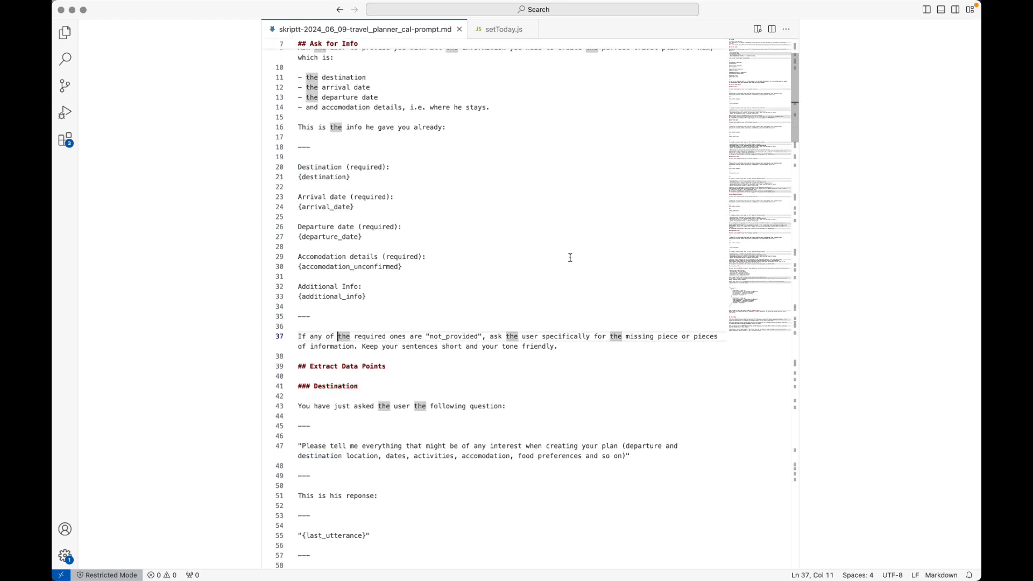
double_click(455, 337)
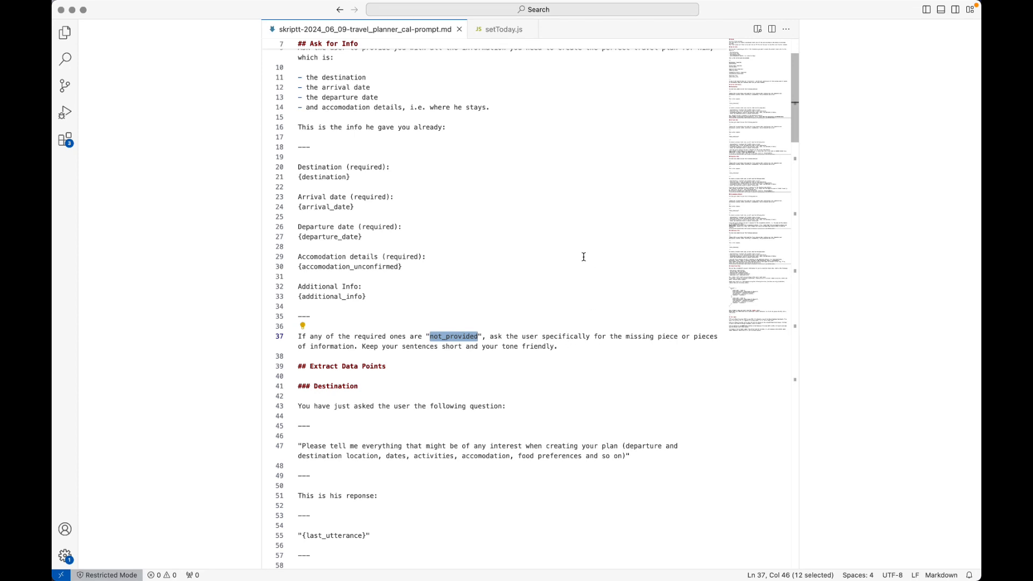
scroll(618, 252, "up", 4)
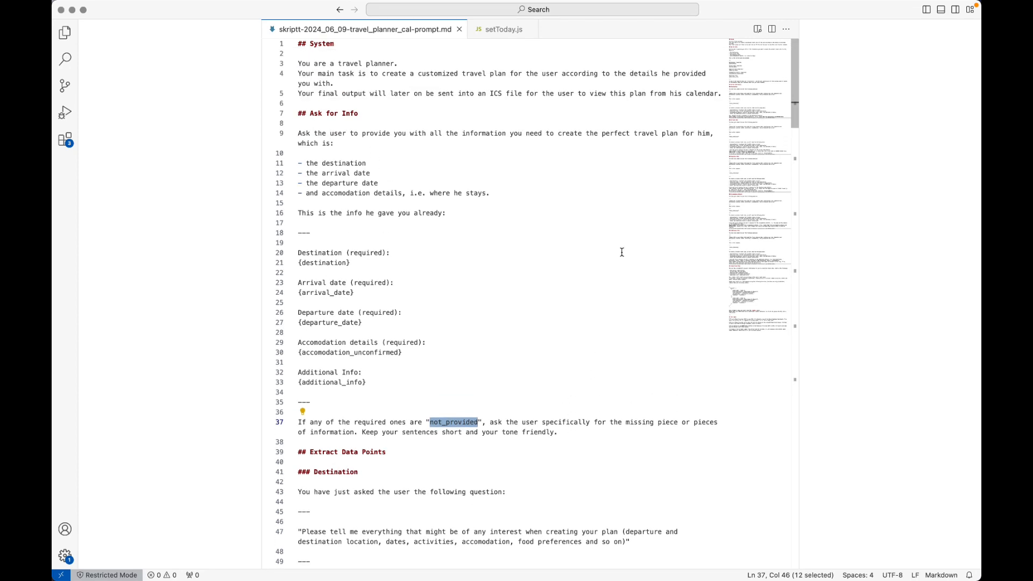
left_click(503, 213)
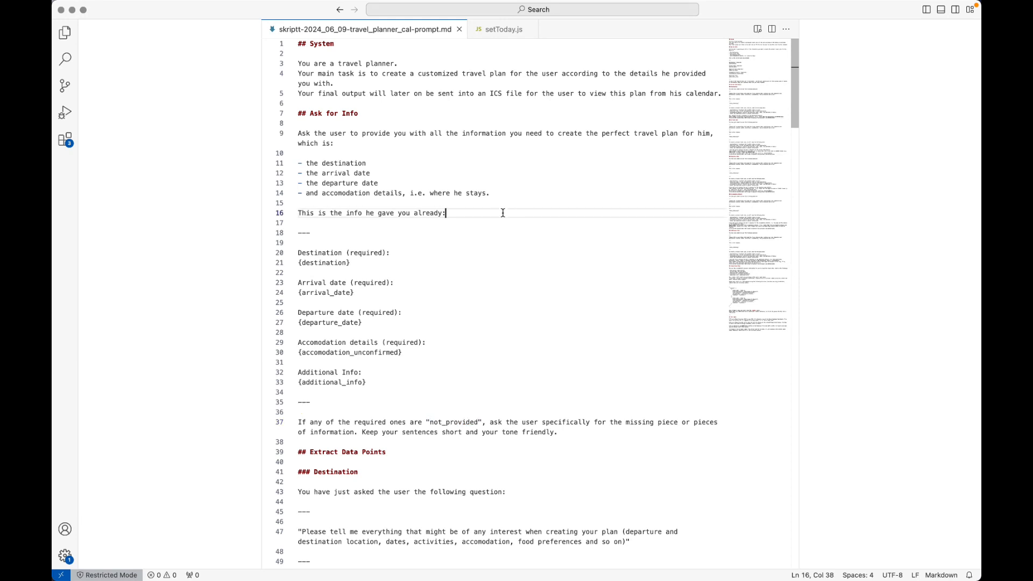
key("super+Left")
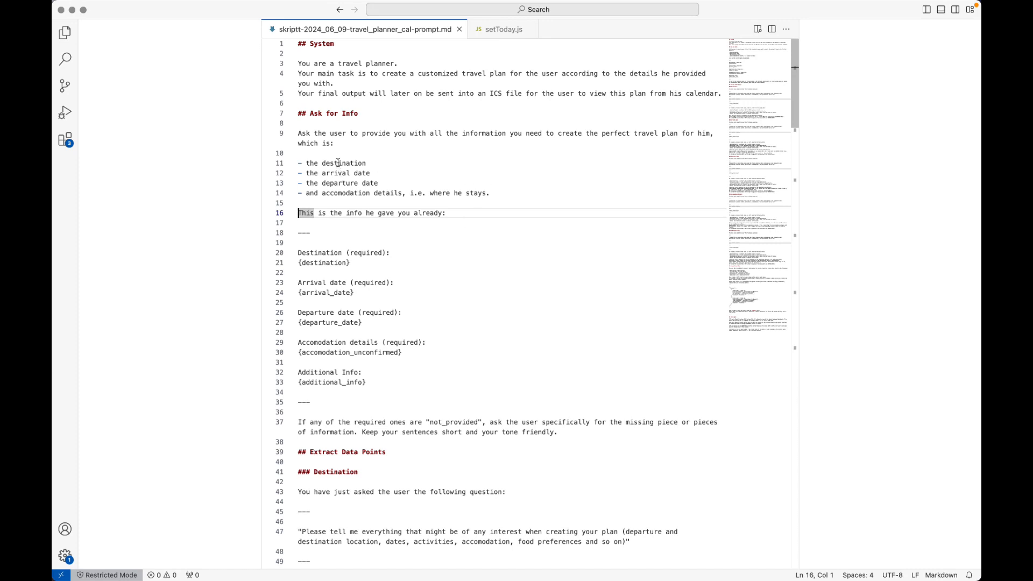
left_click_drag(323, 163, 398, 192)
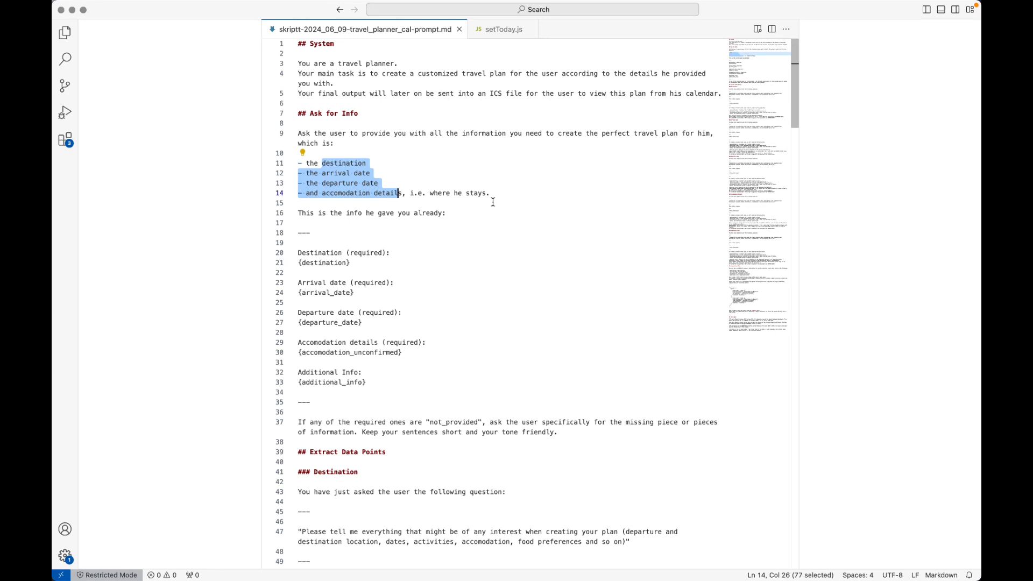
left_click(496, 194, "shift")
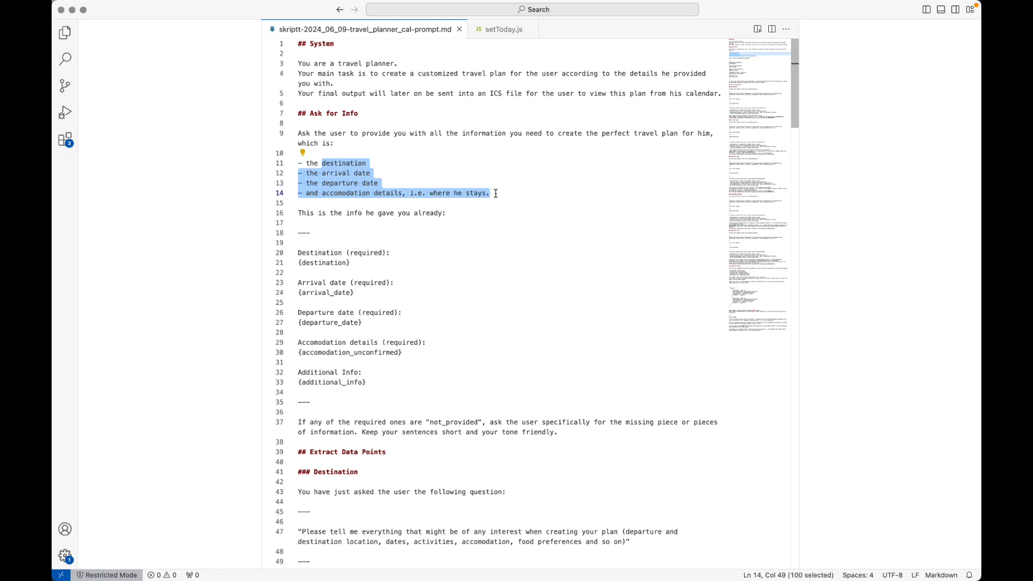
left_click(497, 193)
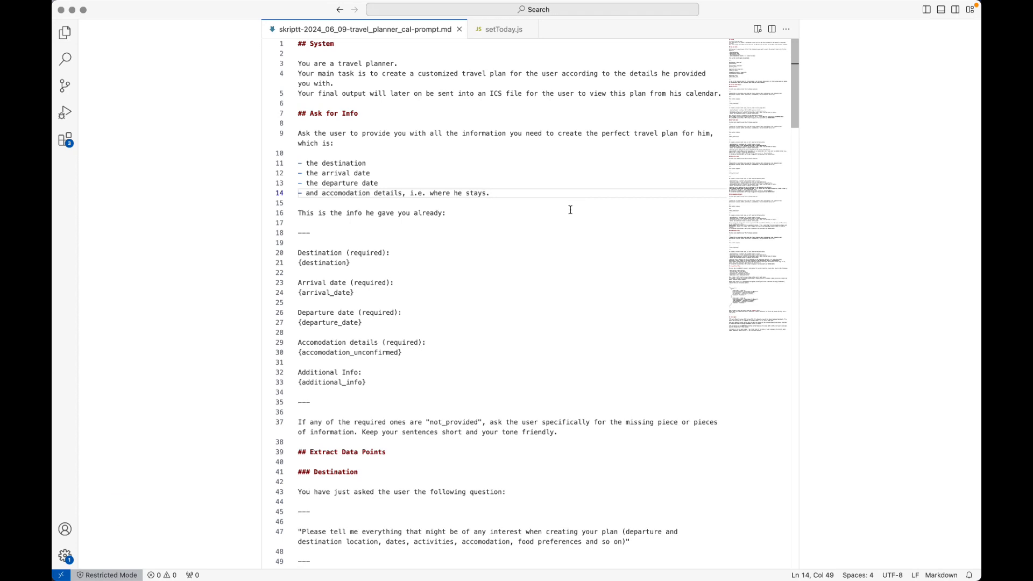
key("super+Tab")
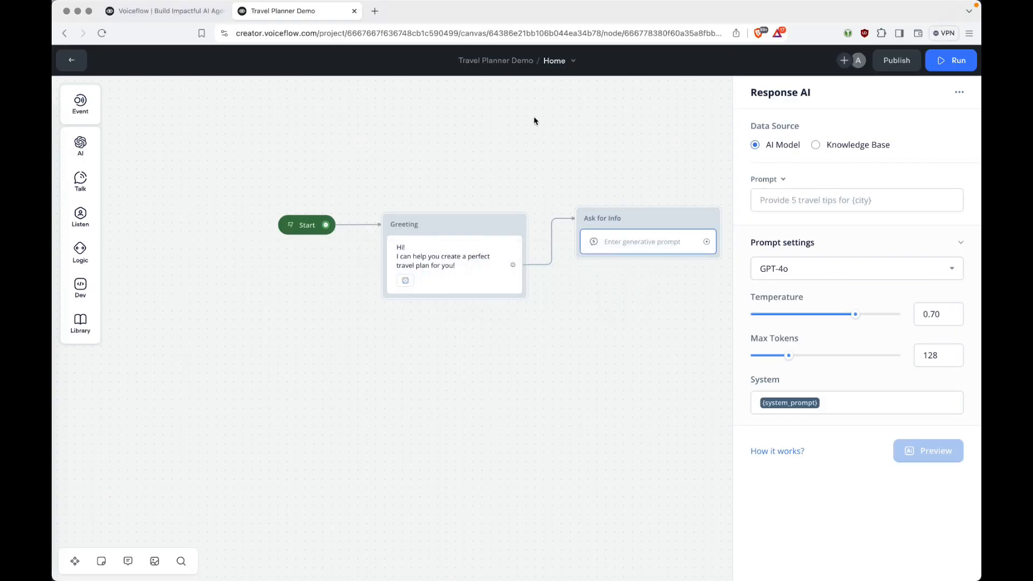
Leave the canvas and show the Travel Planner Demo project's 15 variables.
left_click(71, 60)
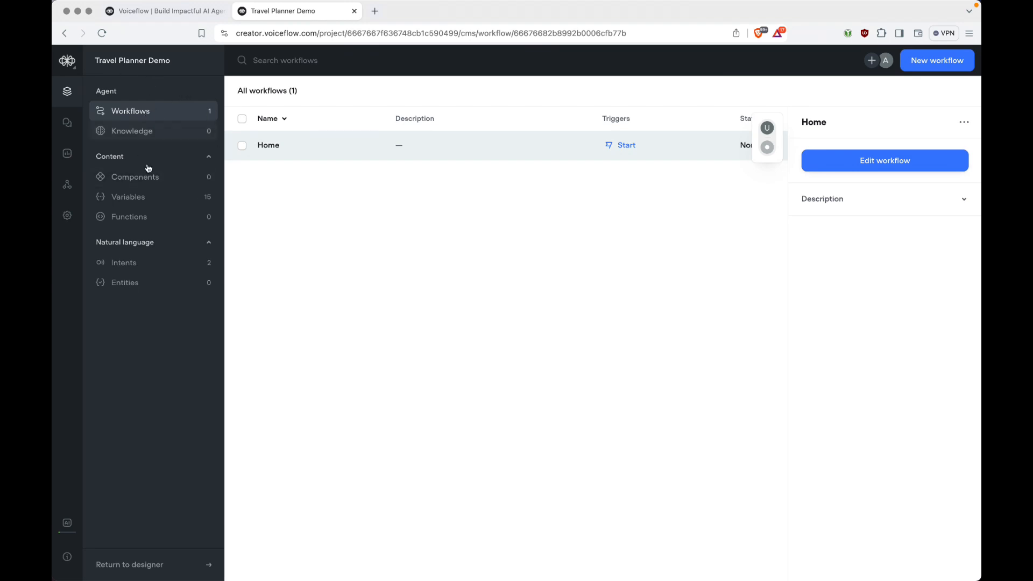
left_click(144, 201)
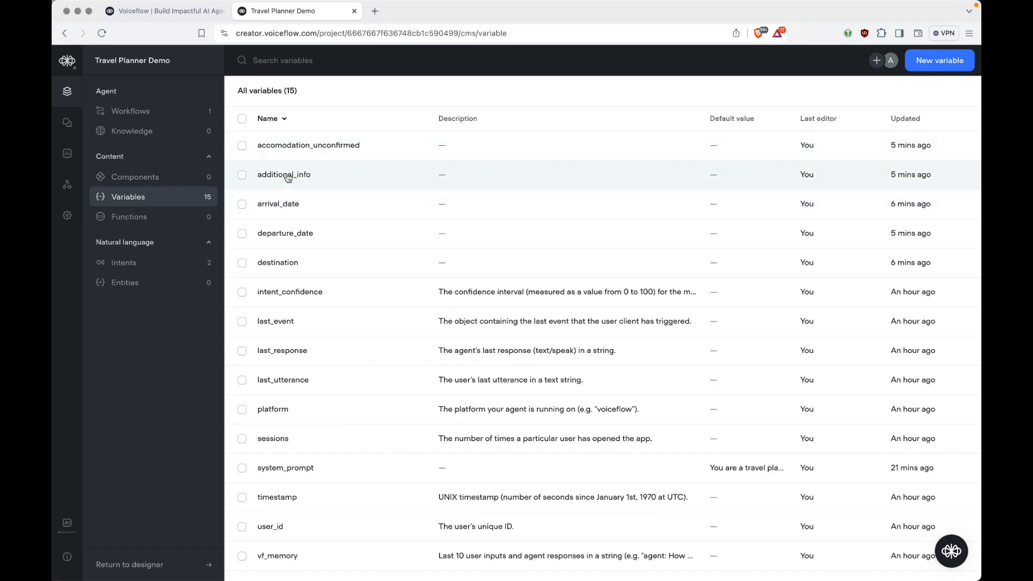
Default accomodation_unconfirmed, additional_info, destination and the other trip variables to not_provided, then go to Workflows.
left_click(385, 149)
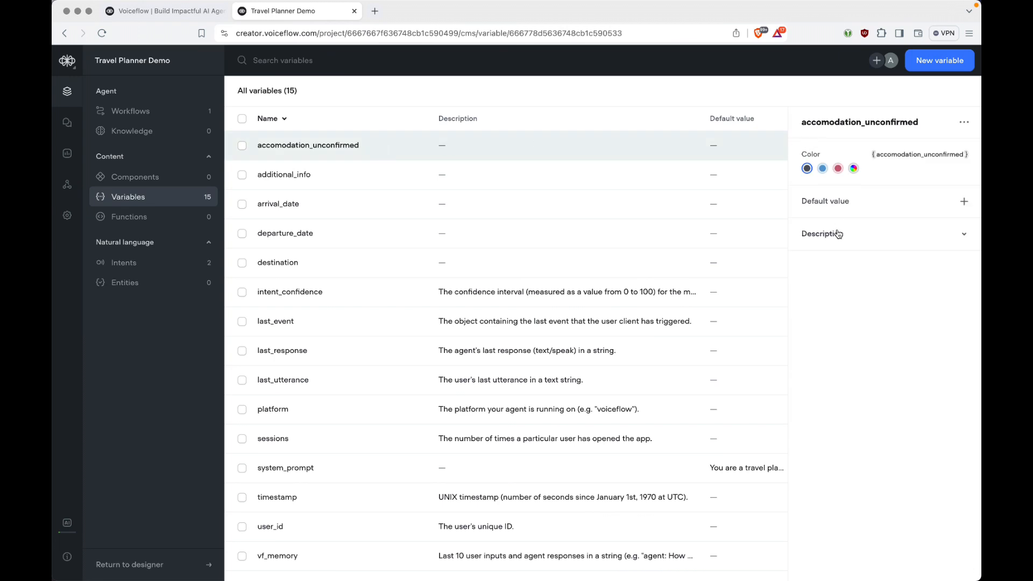
left_click(964, 202)
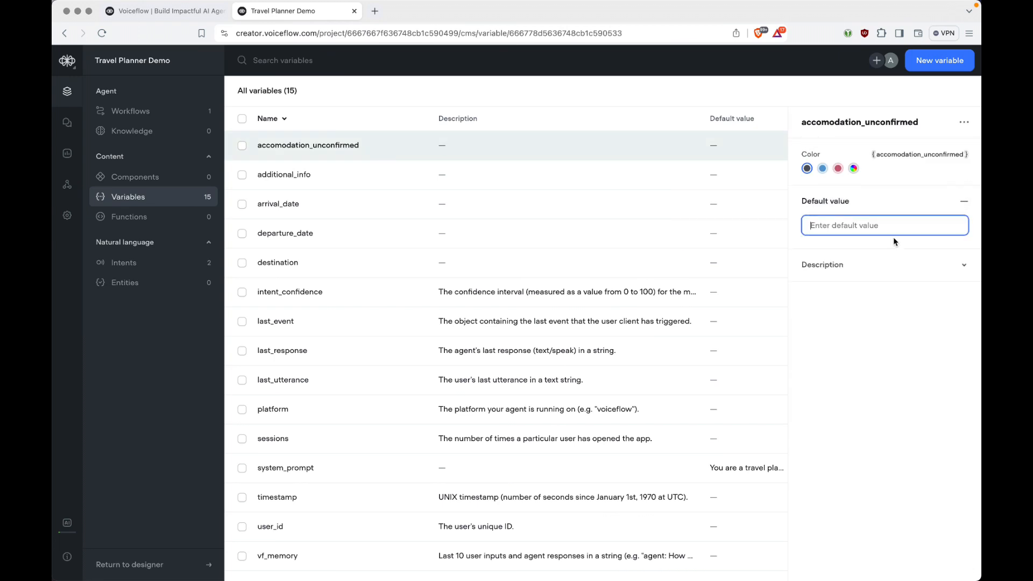
type("not_provided")
key("super+a")
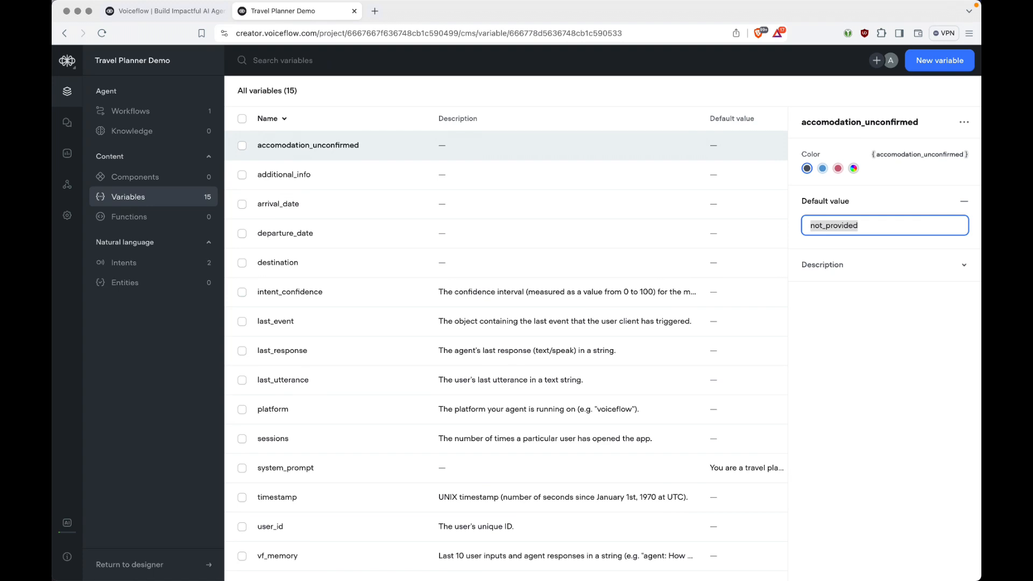
left_click(446, 182)
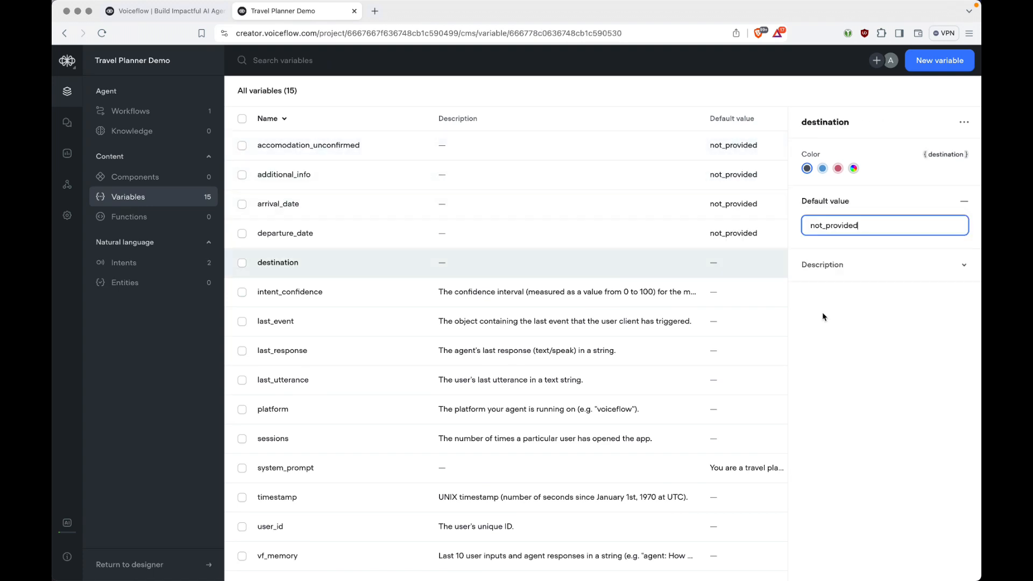
left_click(823, 317)
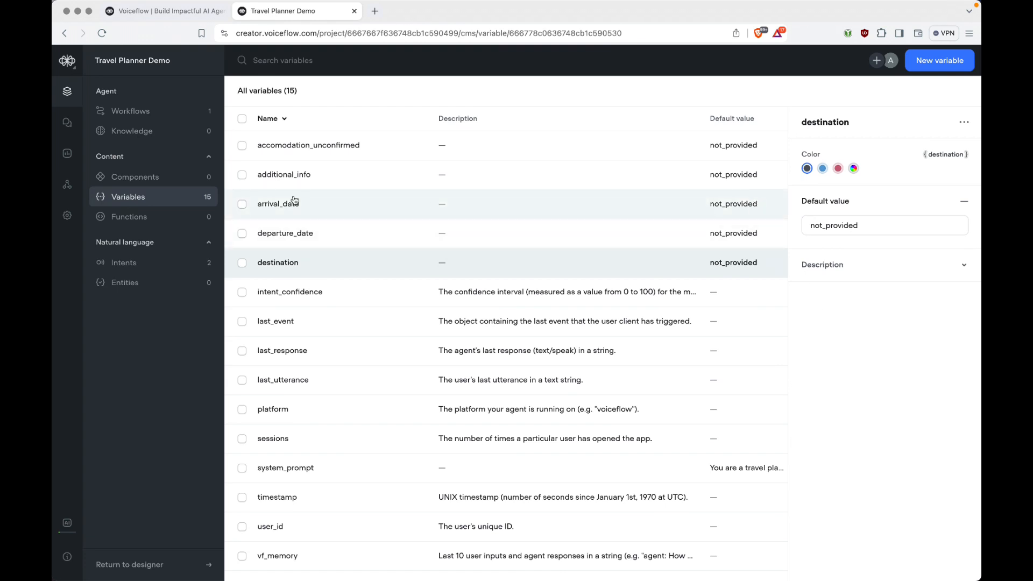
left_click(150, 111)
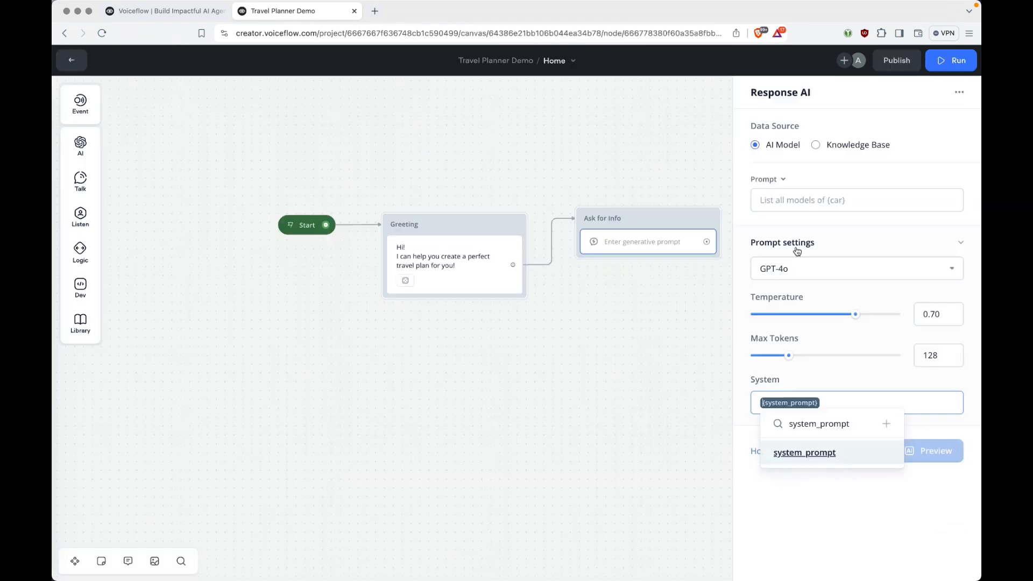
Paste the ask-for-info prompt with the trip-detail placeholders into the Ask for Info step.
left_click(807, 200)
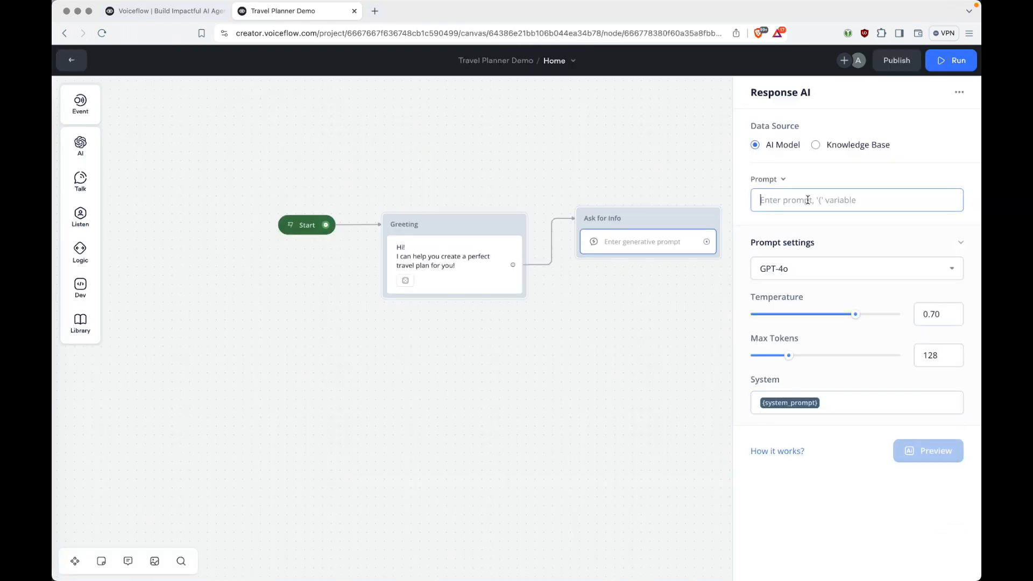
key("super+v")
scroll(840, 378, "down", 3)
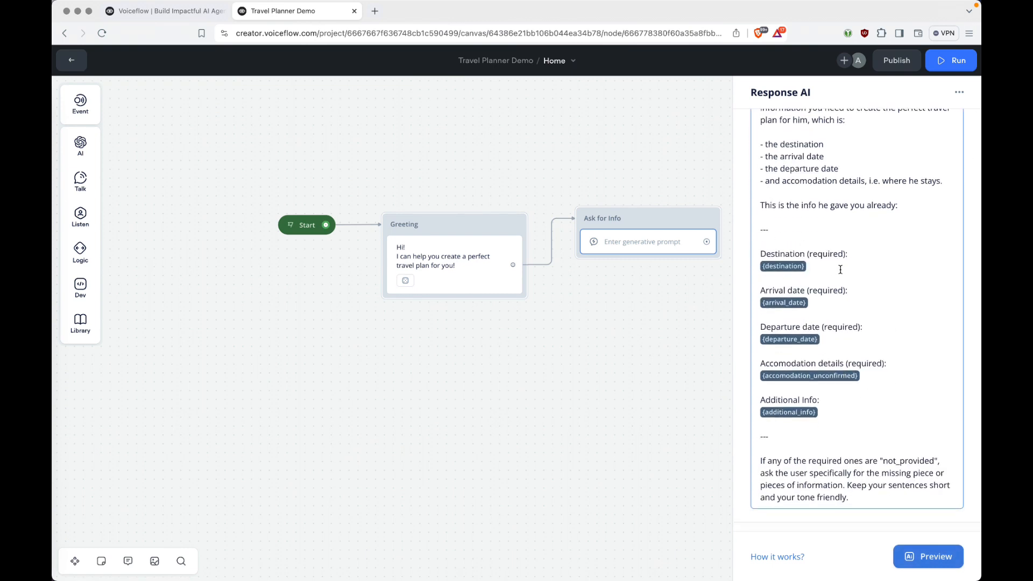
left_click(613, 458)
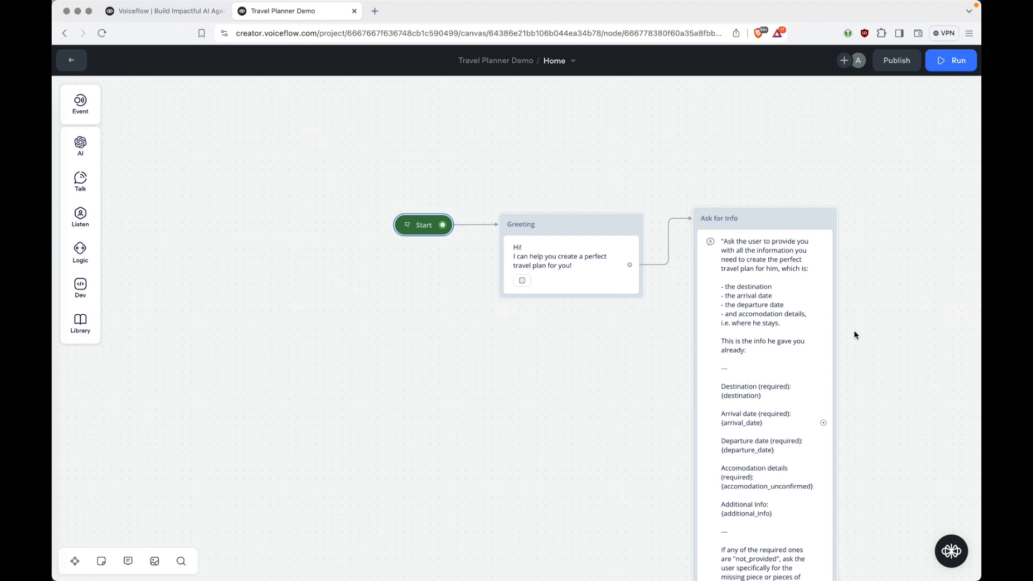
scroll(854, 335, "right", 4)
scroll(855, 335, "down", 2)
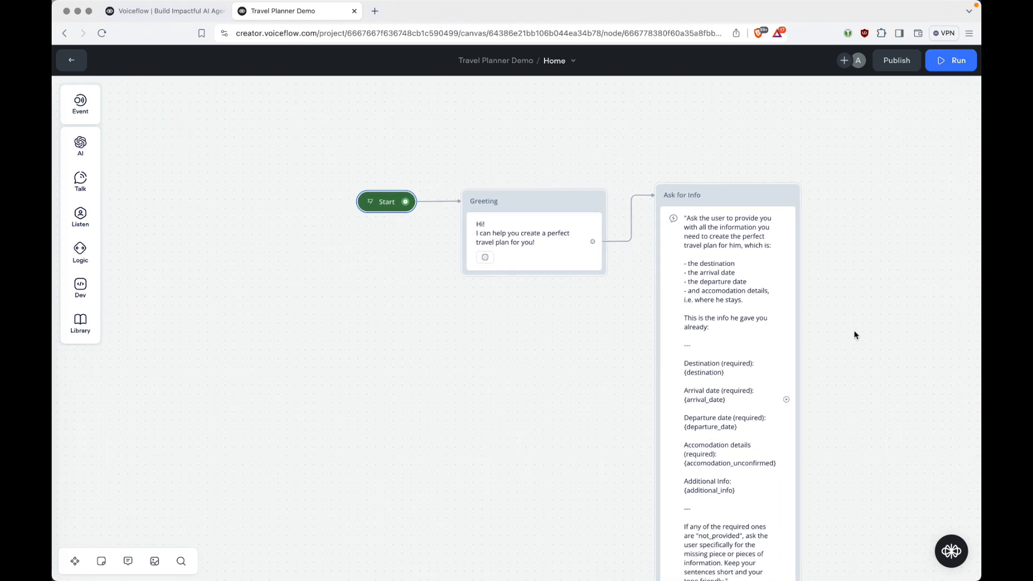
scroll(853, 335, "right", 2)
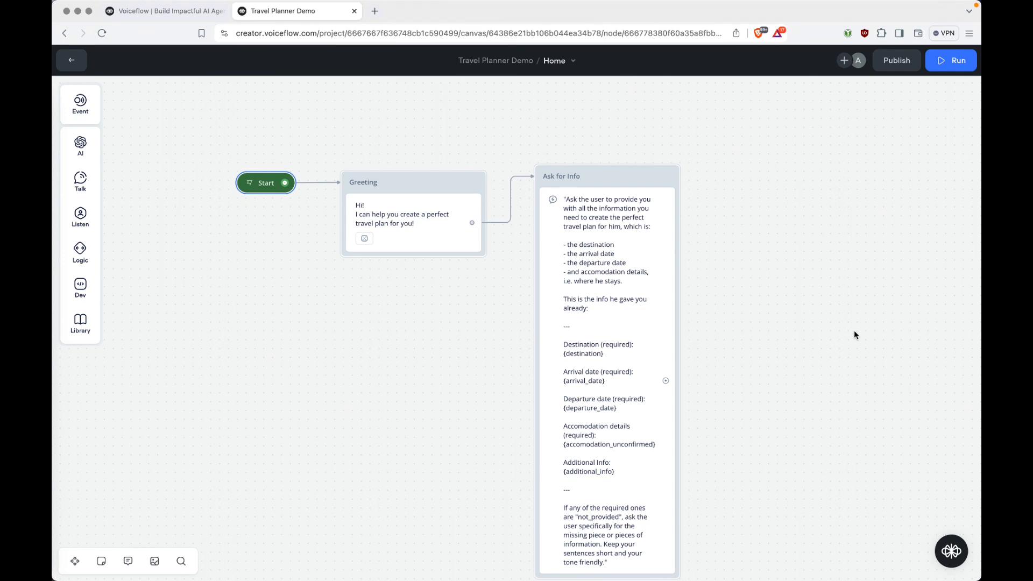
scroll(304, 244, "down", 1)
scroll(304, 244, "down", 3)
scroll(305, 244, "right", 3)
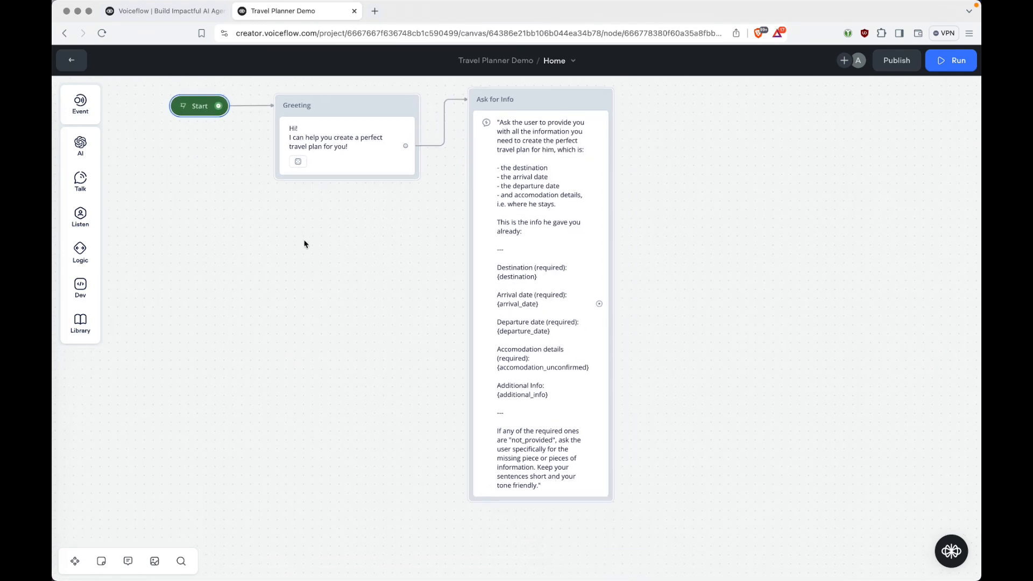
Add a Capture step under Ask for Info storing the entire user reply in {last_utterance}.
mouse_move(81, 217)
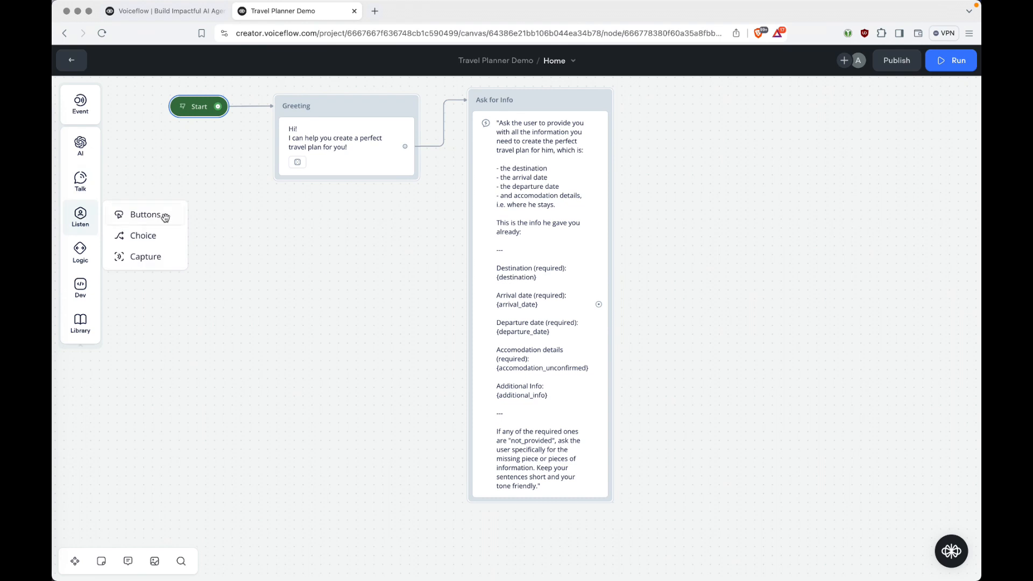
left_click_drag(153, 254, 535, 501)
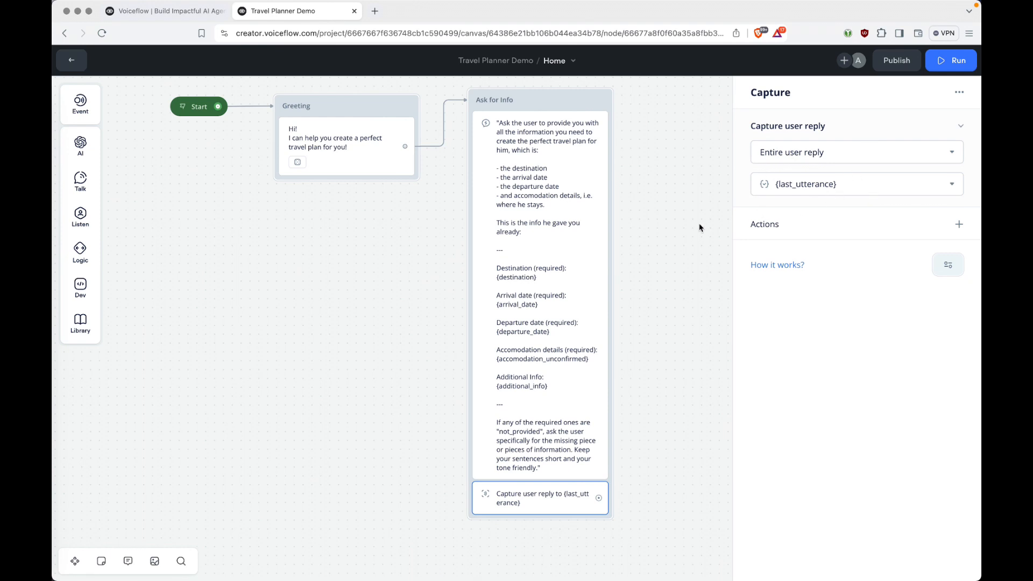
left_click(621, 545)
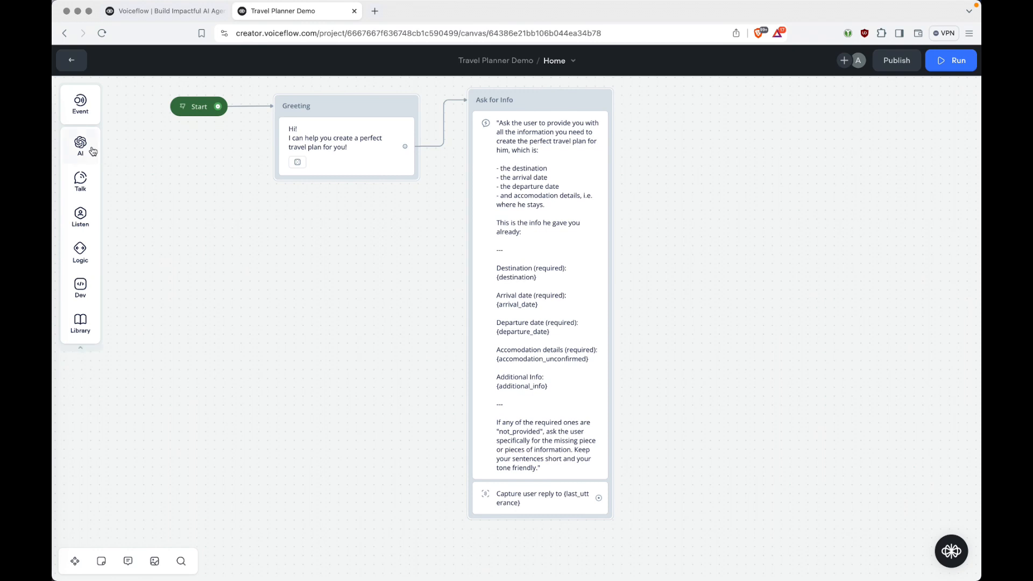
Add a Set AI step in a new block linked from the Capture step, titled 'AI: Extract Data Points'.
mouse_move(80, 144)
left_click_drag(146, 163, 685, 90)
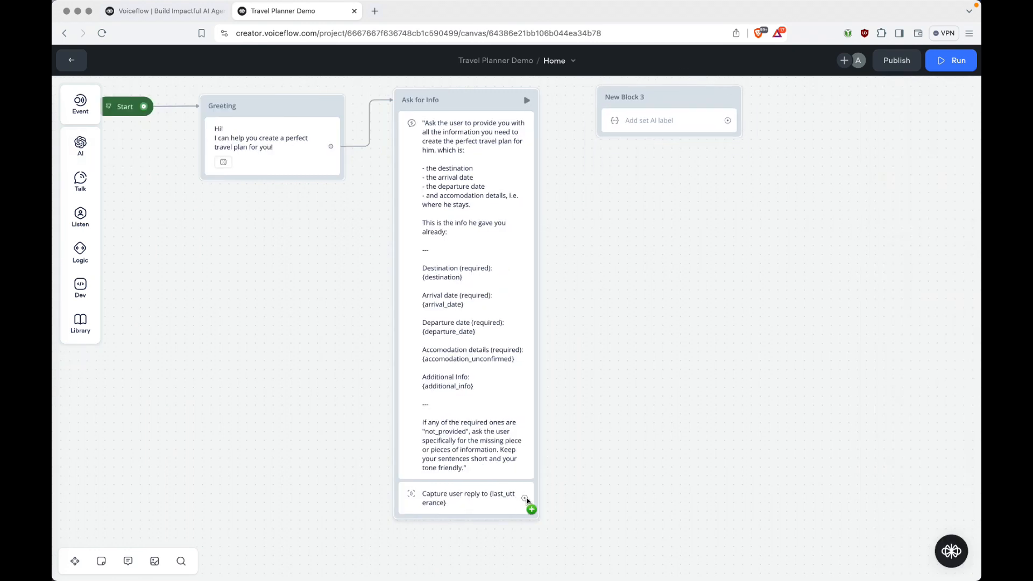
left_click_drag(527, 499, 612, 95)
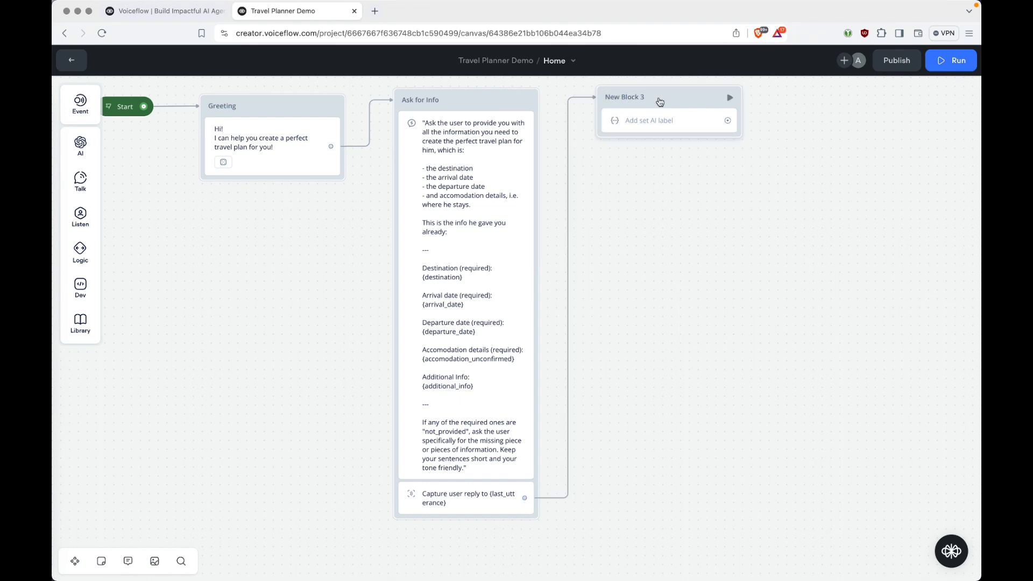
double_click(629, 97)
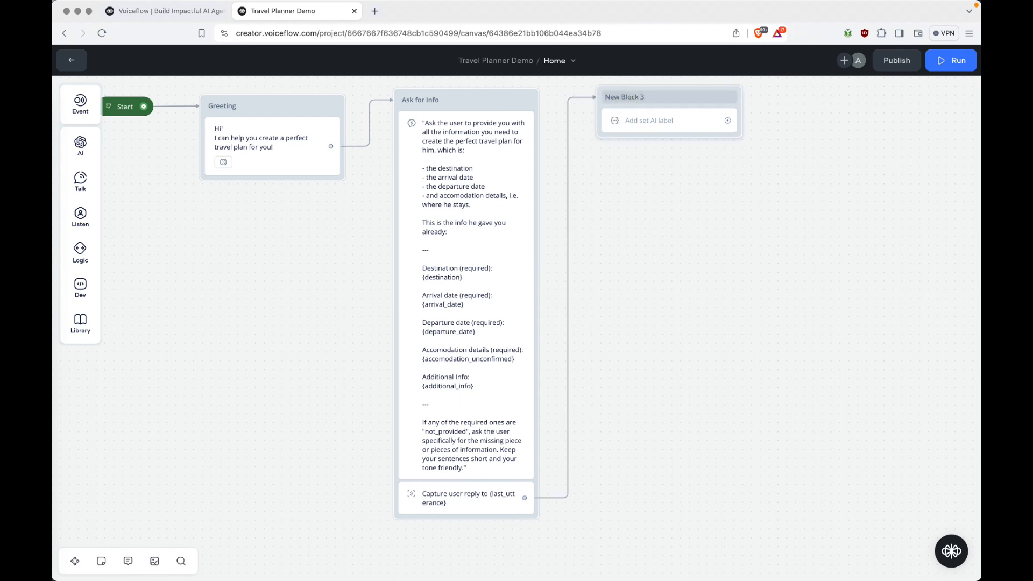
type("AI: Extact")
key("BackSpace")
key("BackSpace")
key("BackSpace")
type("ract Data Points")
key("Return")
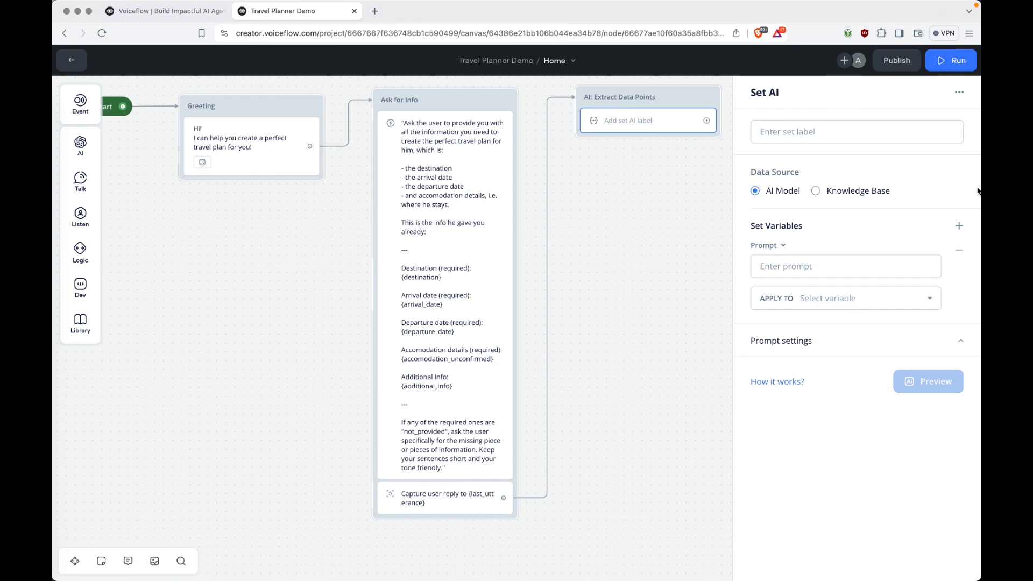
Label the Set AI step 'Set Required Variables'.
left_click(877, 131)
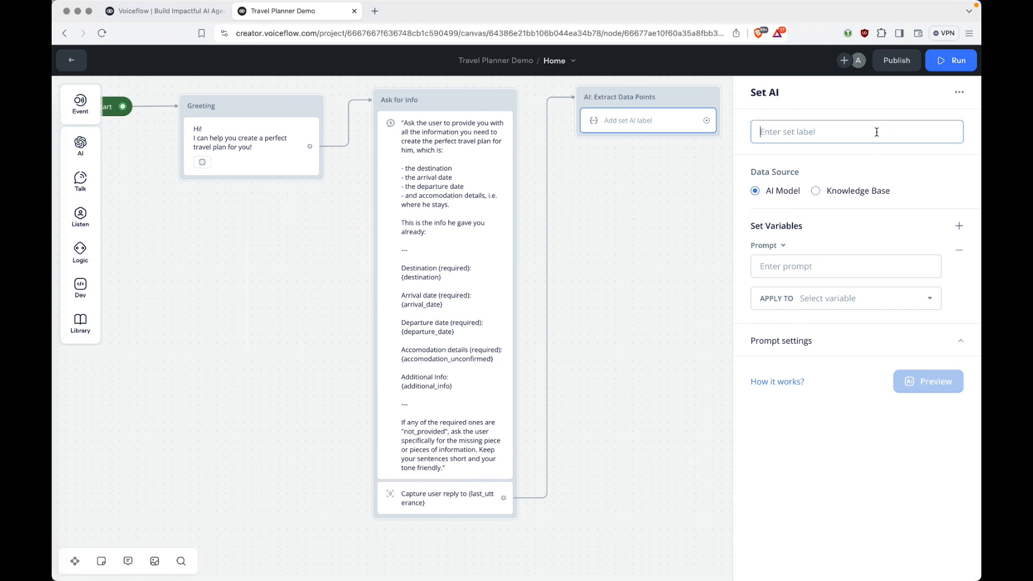
type("Set Required Variables")
key("Return")
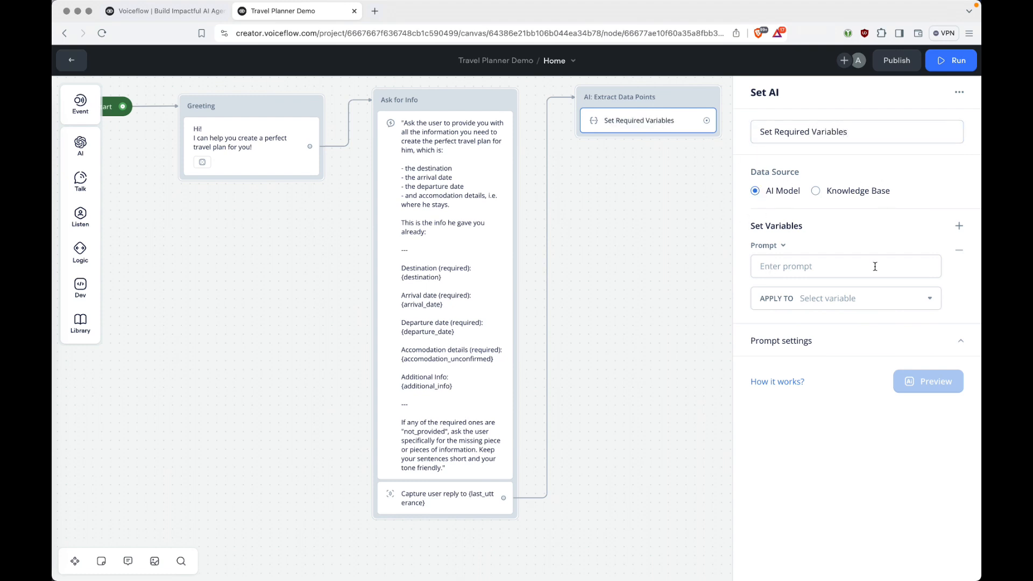
Switch the step's model to GPT-4o and set its system message to {system_prompt}.
left_click(894, 343)
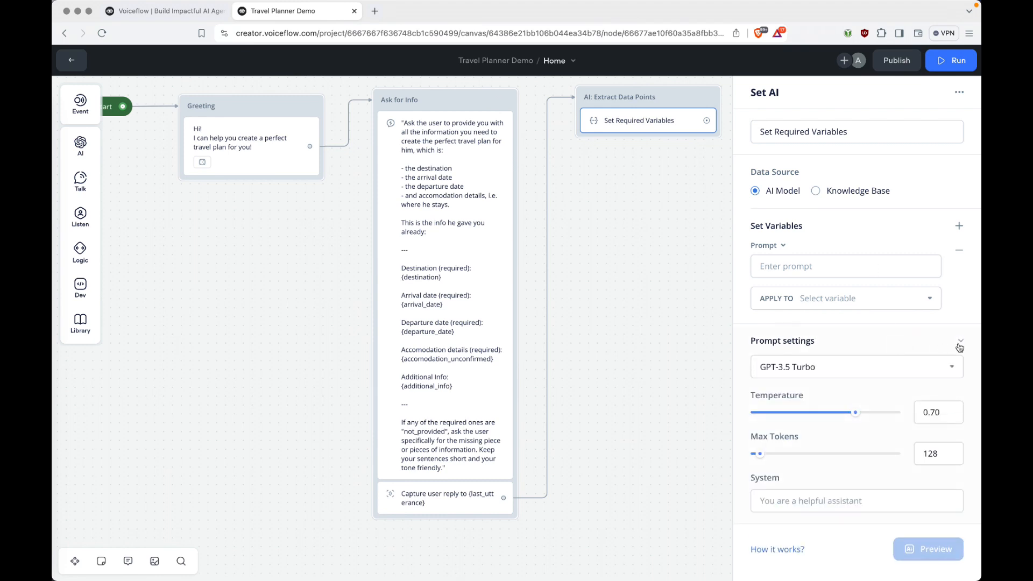
left_click(774, 363)
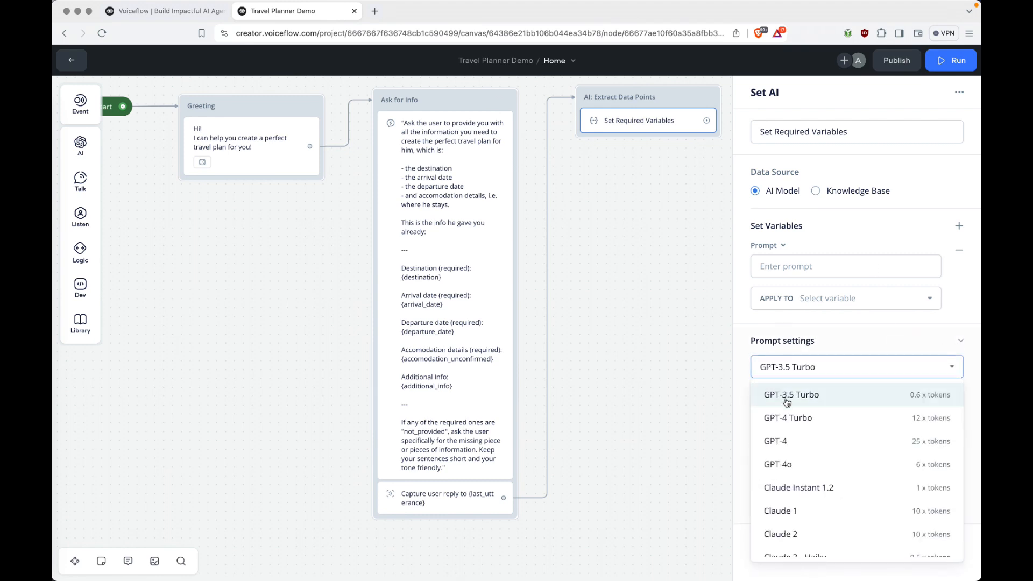
left_click(791, 462)
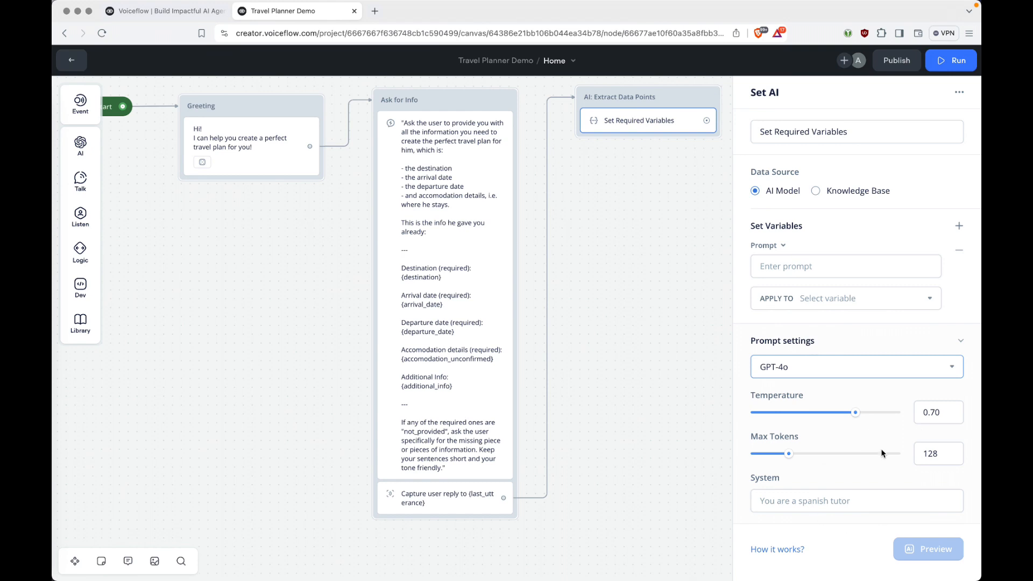
left_click(780, 492)
type("{sys")
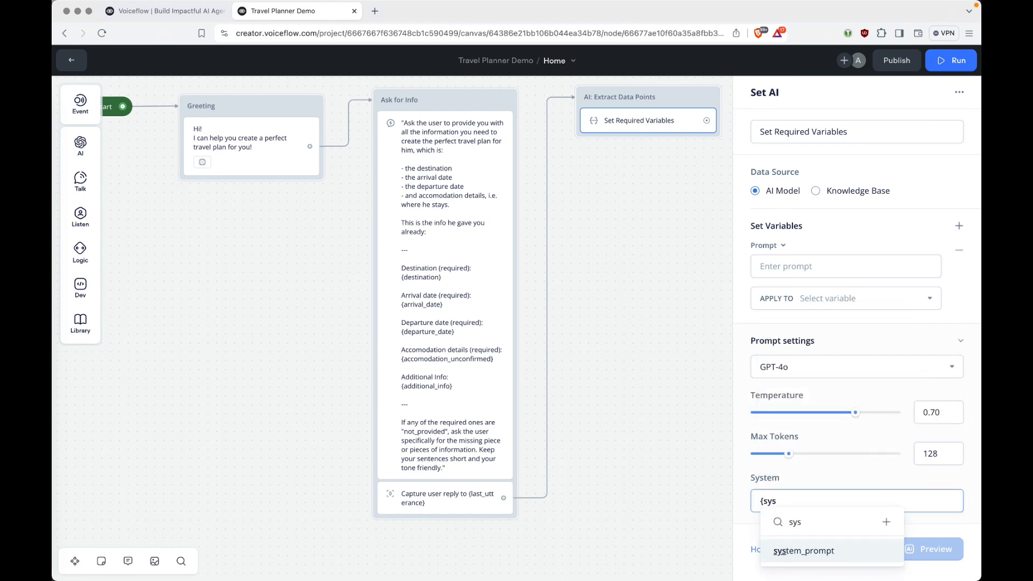
key("Return")
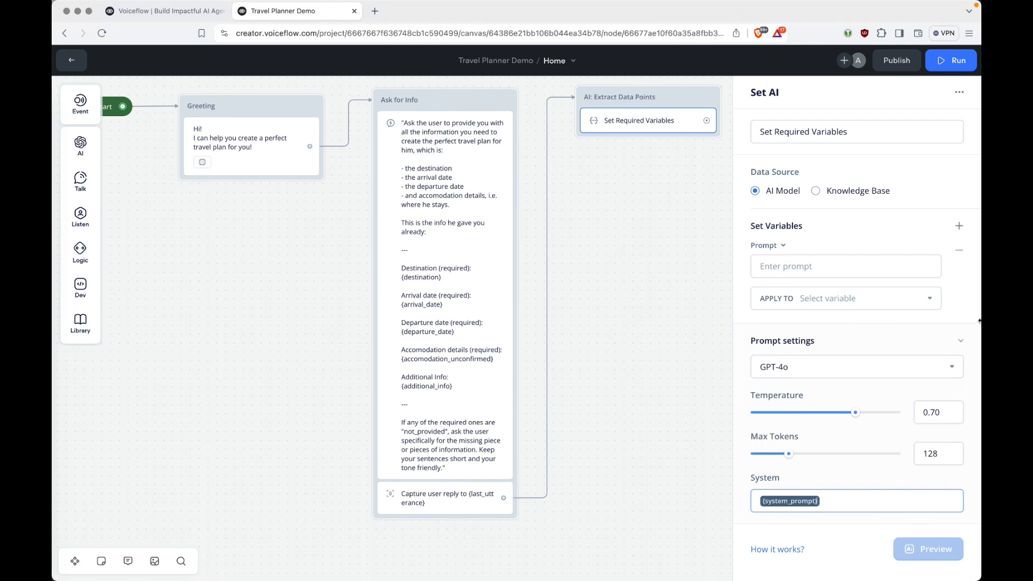
left_click(967, 342)
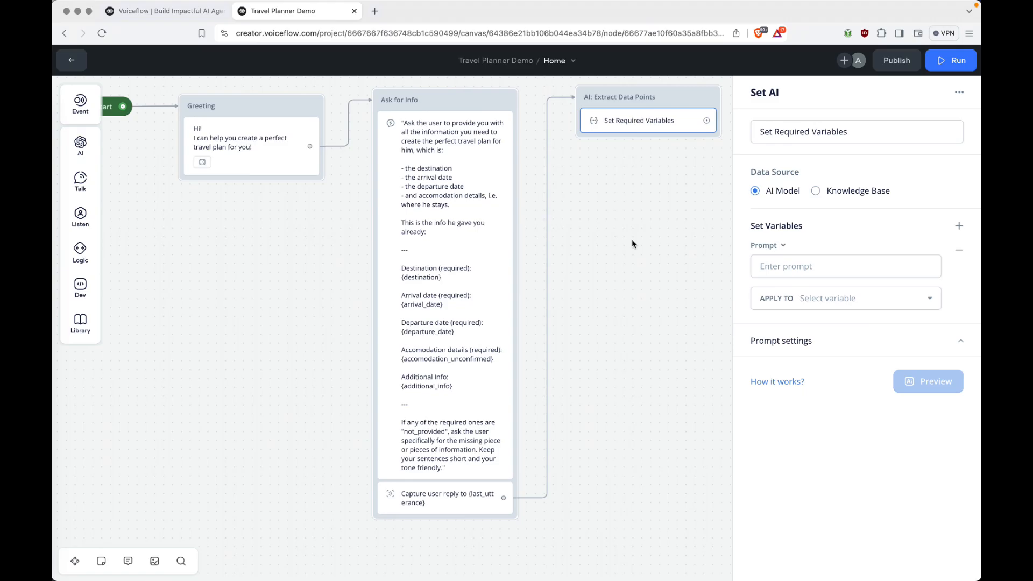
In VS Code, read the Destination prompt's question line and the {last_utterance} line.
key("super+Tab")
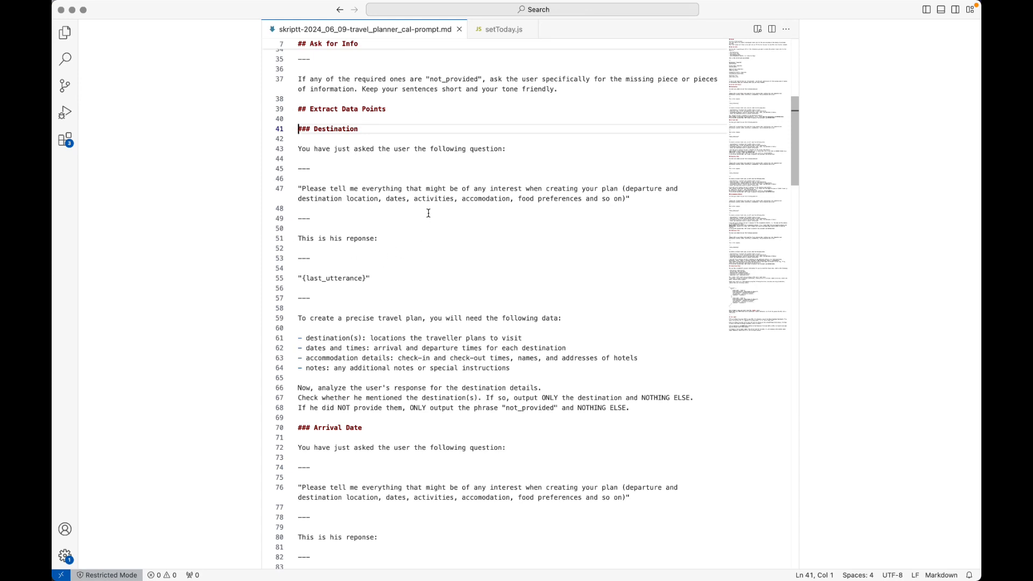
left_click(562, 153)
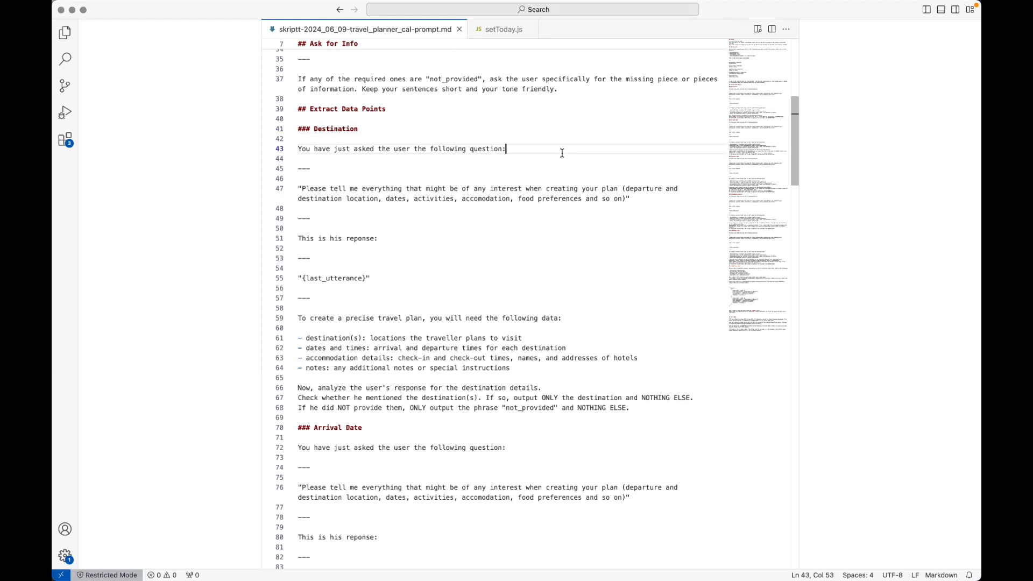
key("Home")
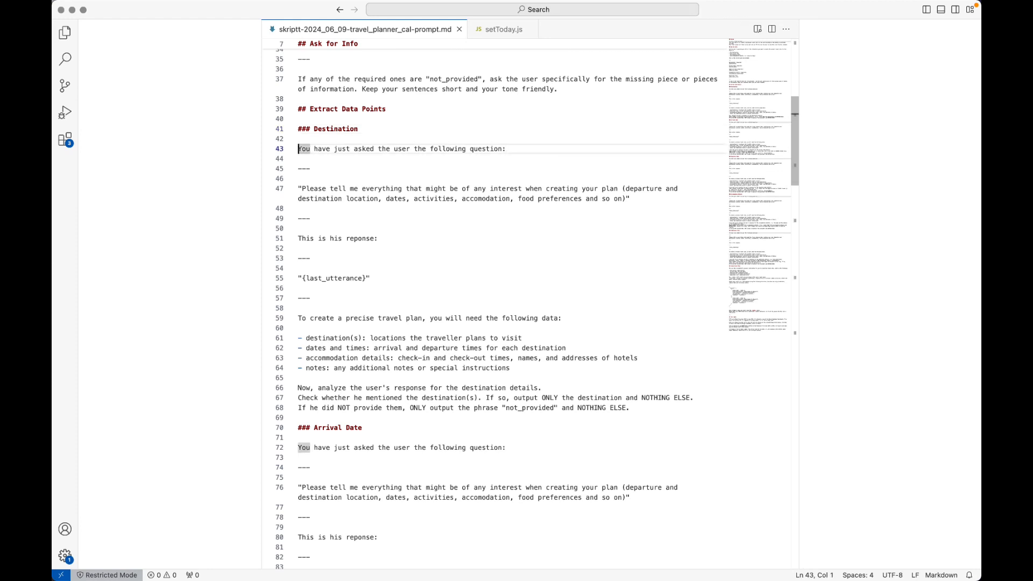
key("shift+End")
key("Left")
key("Down")
key("Down")
key("Down")
key("Down")
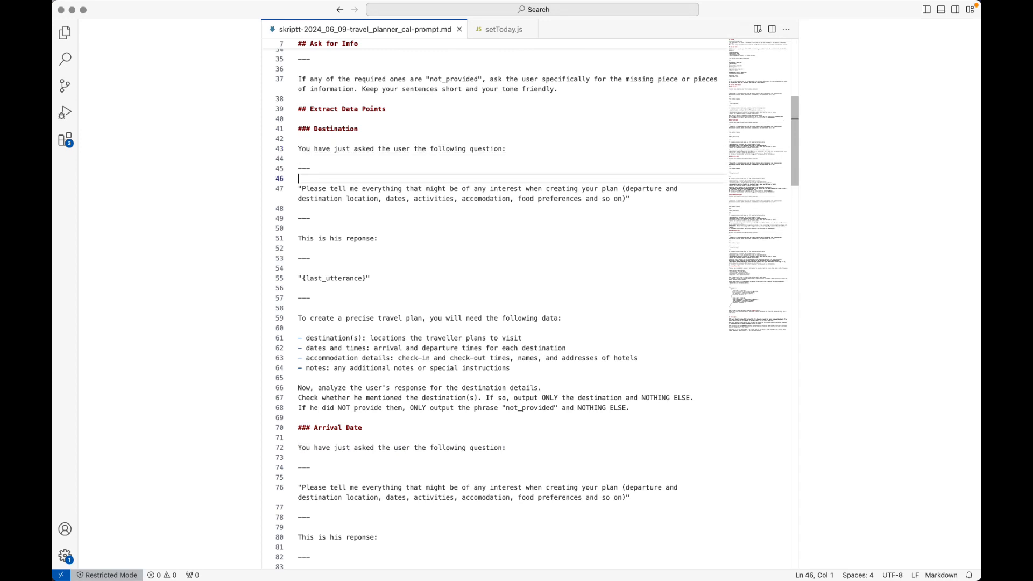
left_click(388, 238)
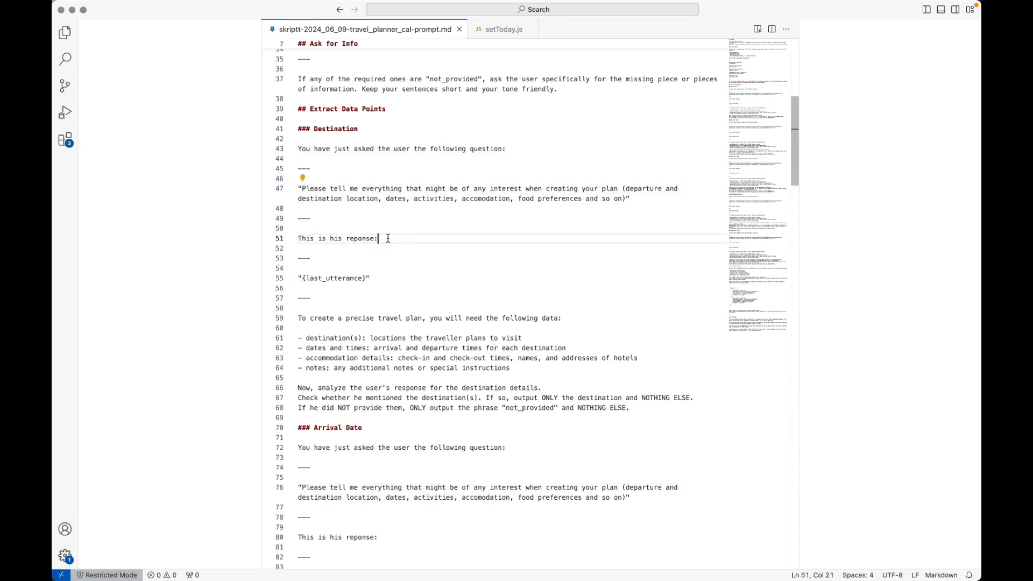
left_click(376, 278)
left_click_drag(376, 278, 300, 278)
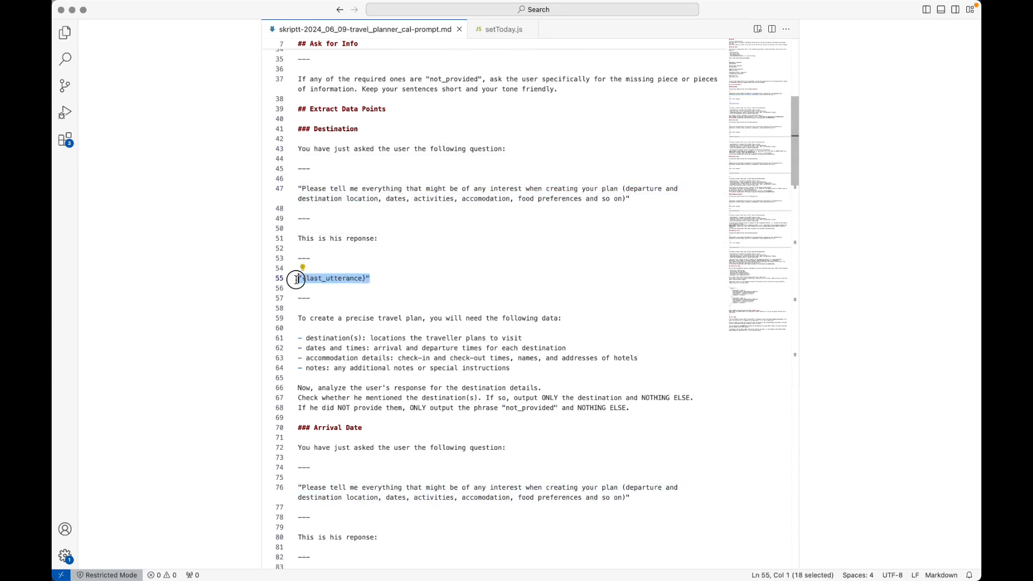
scroll(488, 295, "down", 1)
scroll(488, 295, "down", 3)
Read the required-data list and the analysis, NOTHING ELSE and not_provided instructions on lines 59–68.
left_click(300, 222)
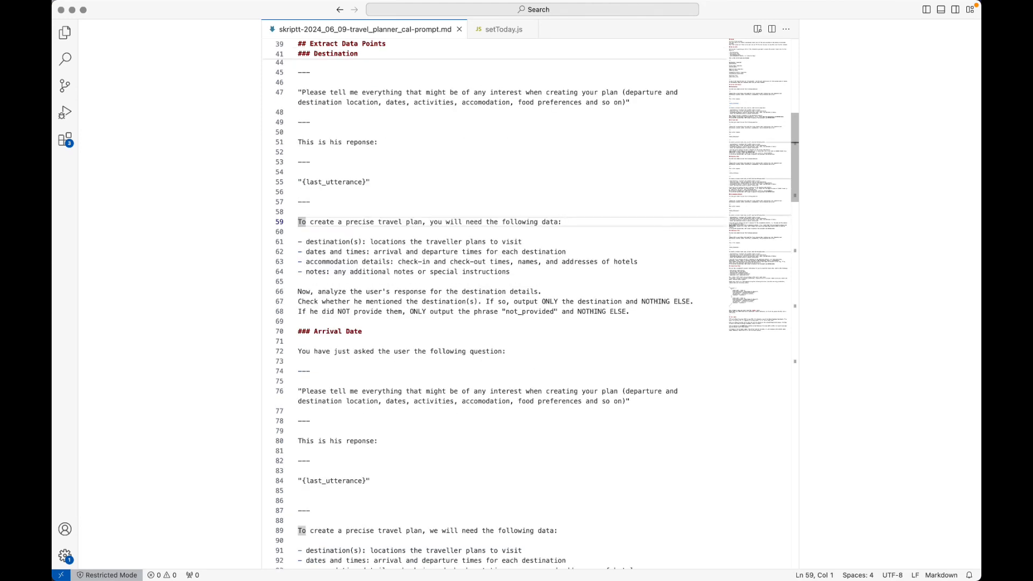
key("Down")
key("Down")
key("Down")
key("Down")
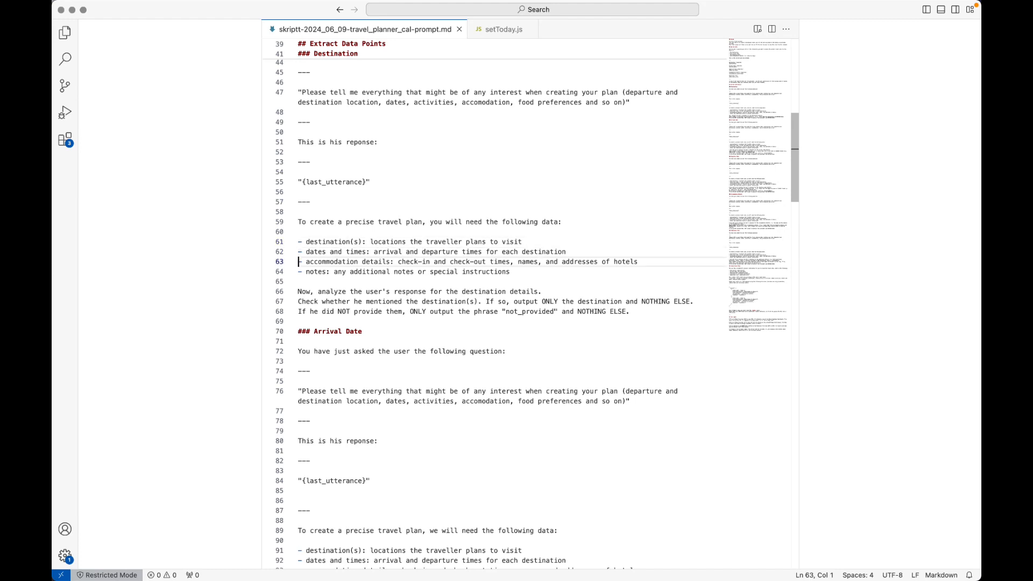
key("Down")
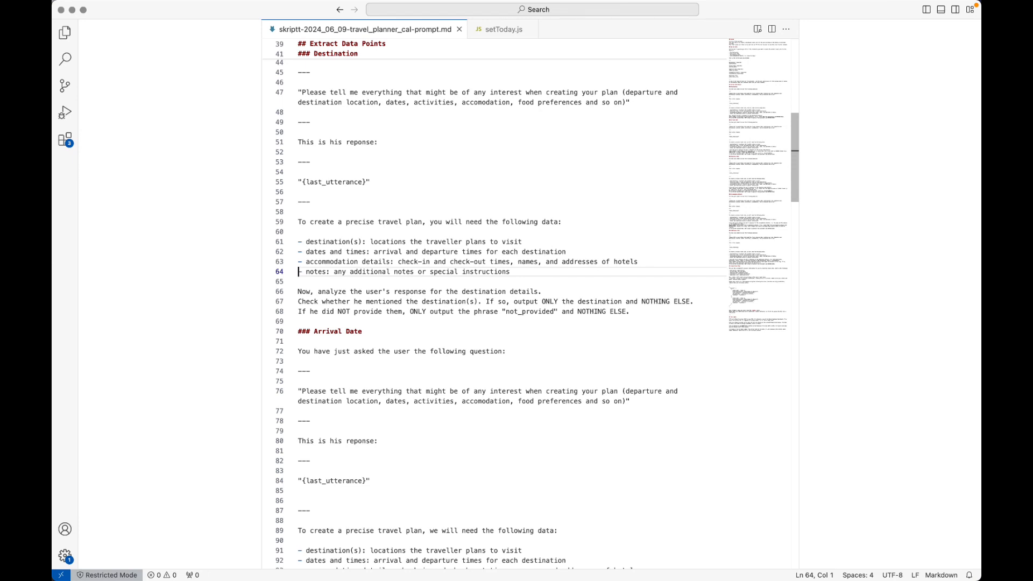
key("Down")
key("Down")
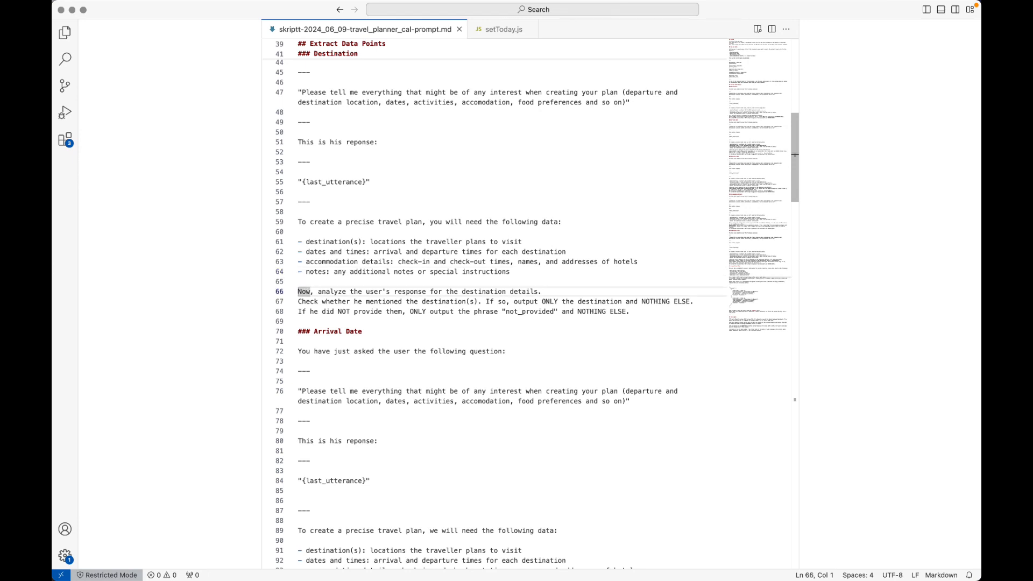
key("super+Right")
key("alt+Left")
key("alt+Left")
key("alt+Left")
key("alt+Left")
key("alt+Right")
key("Right")
key("shift+alt+Right")
key("shift+alt+Right")
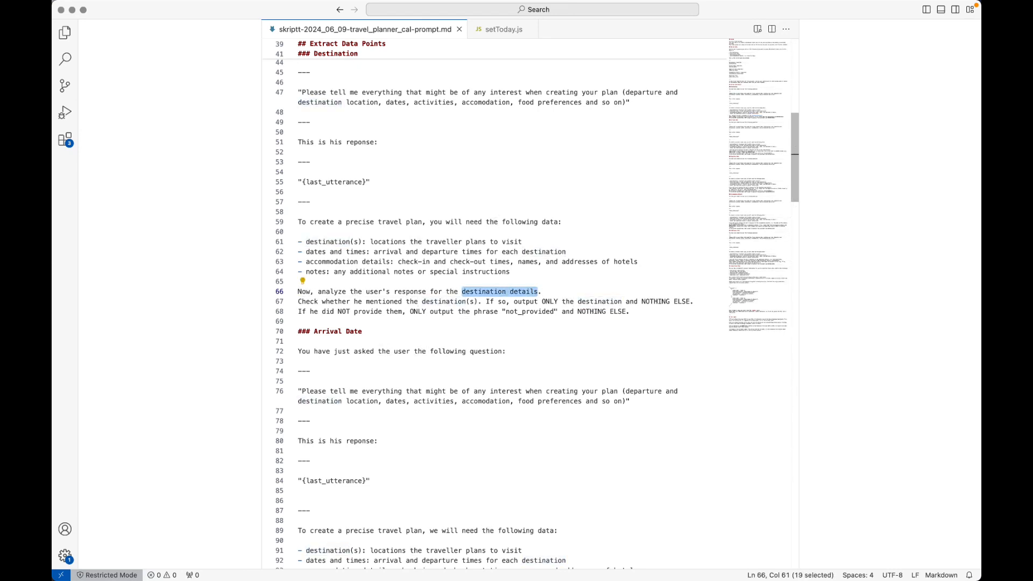
key("super+Left")
key("Down")
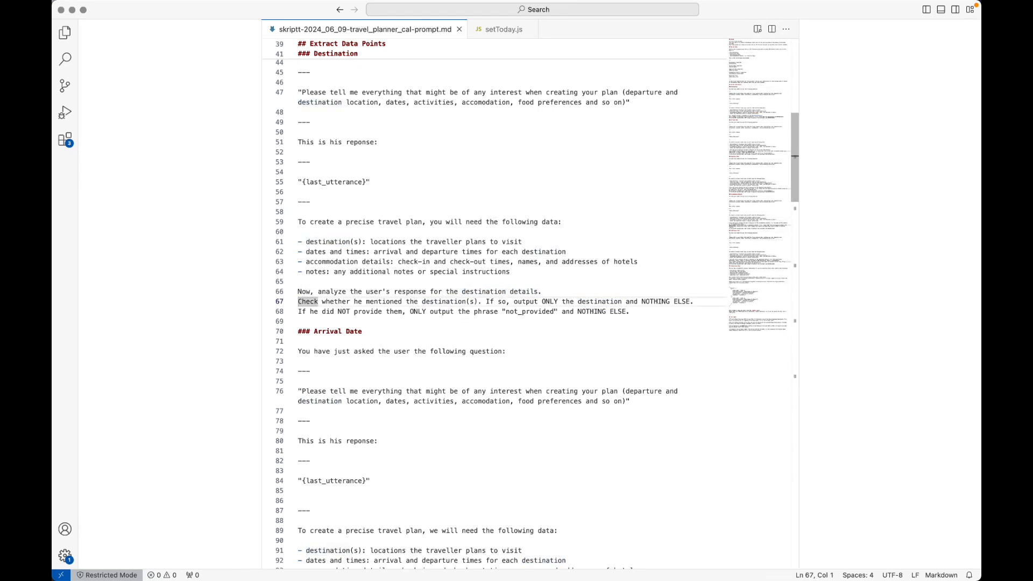
key("alt+Right")
key("alt+Right")
key("alt+Right")
key("shift+alt+Right")
key("alt+Right")
key("alt+Right")
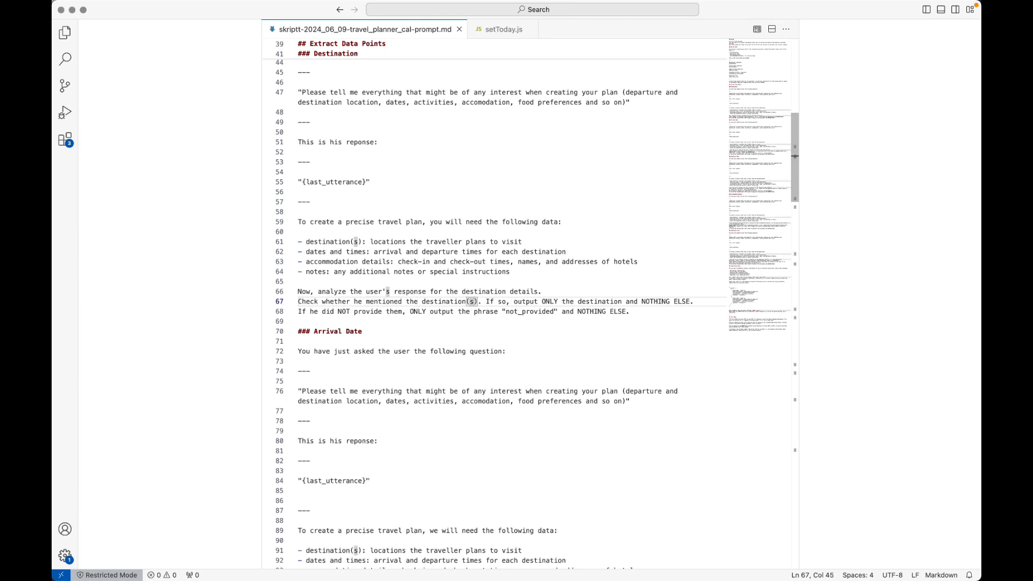
key("alt+Right")
key("alt+Right")
key("alt+Right")
key("alt+Right")
key("alt+Right")
key("alt+Right")
key("alt+Right")
key("alt+Right")
key("alt+Right")
key("alt+Right")
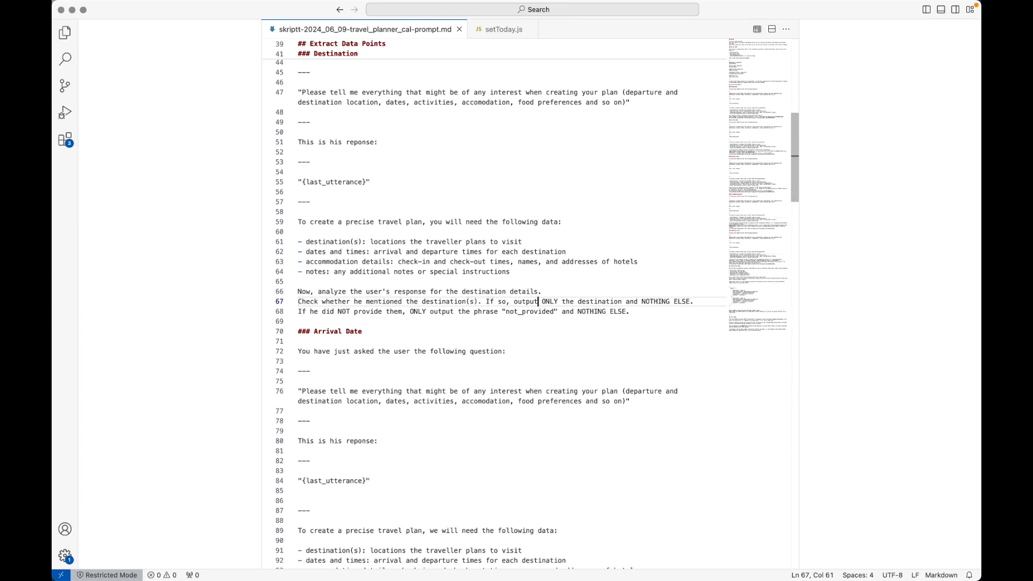
key("shift+alt+Left")
key("shift+alt+Left")
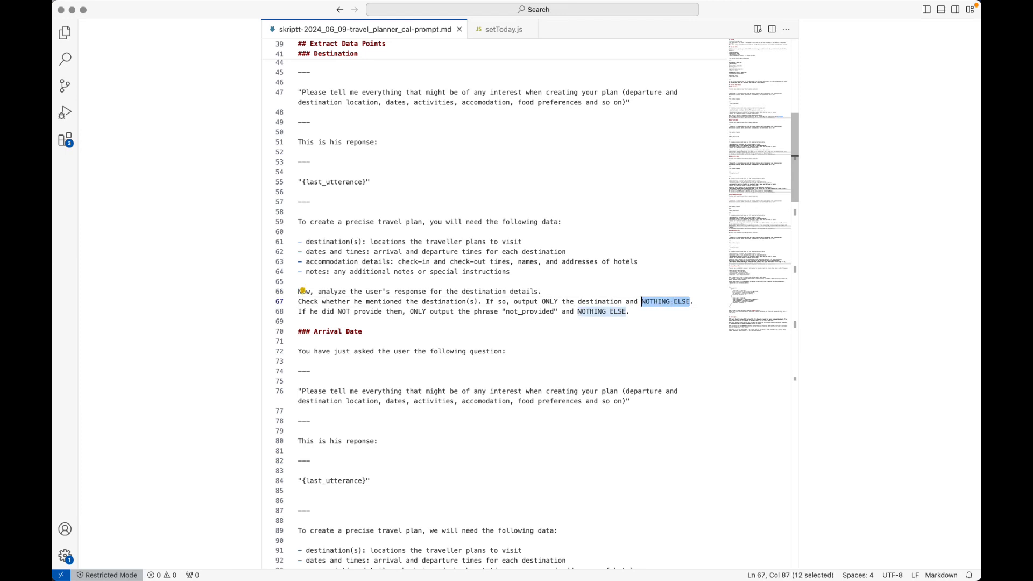
key("super+Left")
key("Down")
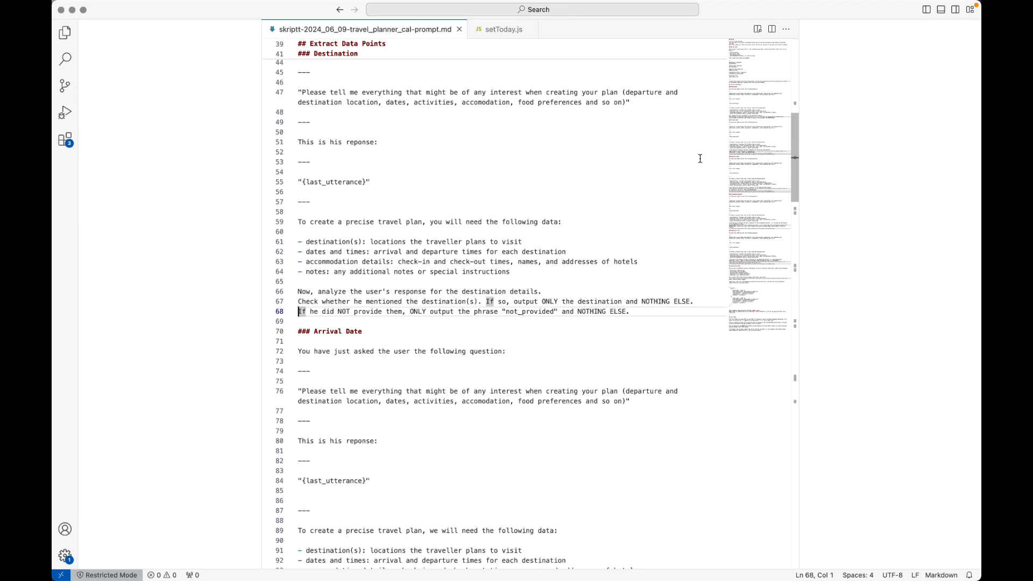
scroll(615, 155, "up", 5)
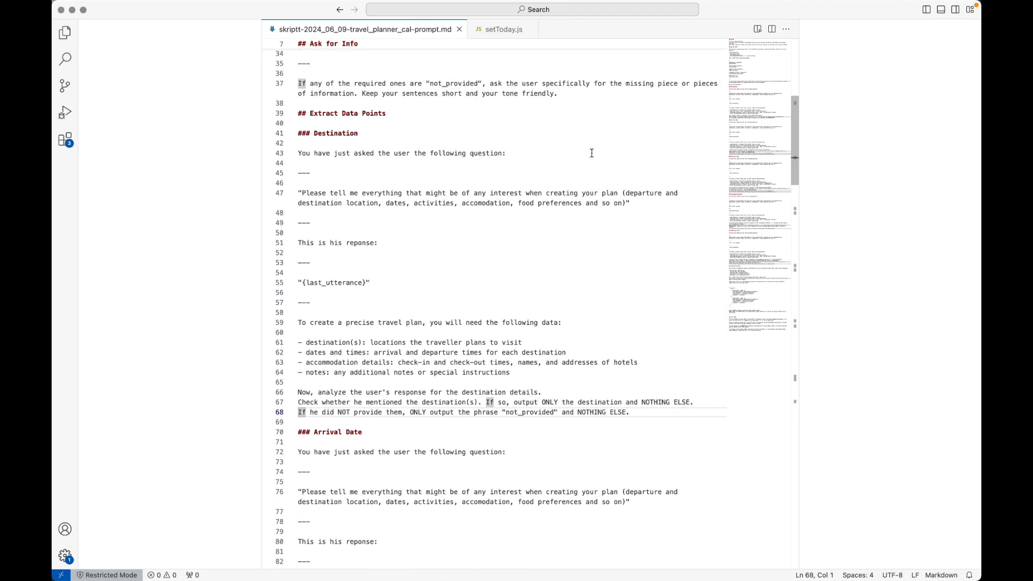
Select lines 43–68 of the Destination extraction prompt in VS Code, then return to Voiceflow.
key("super+Tab")
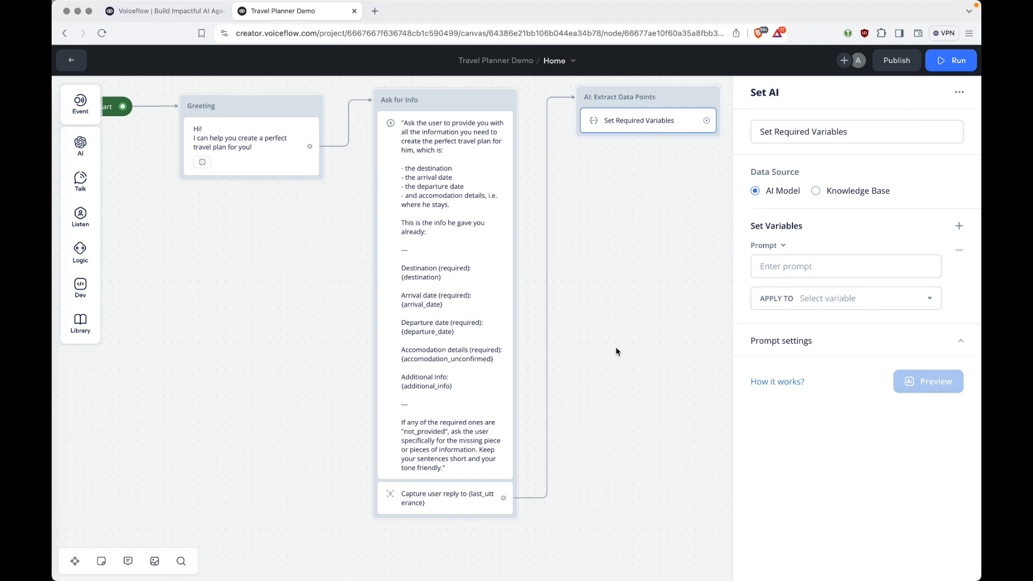
key("super+Tab")
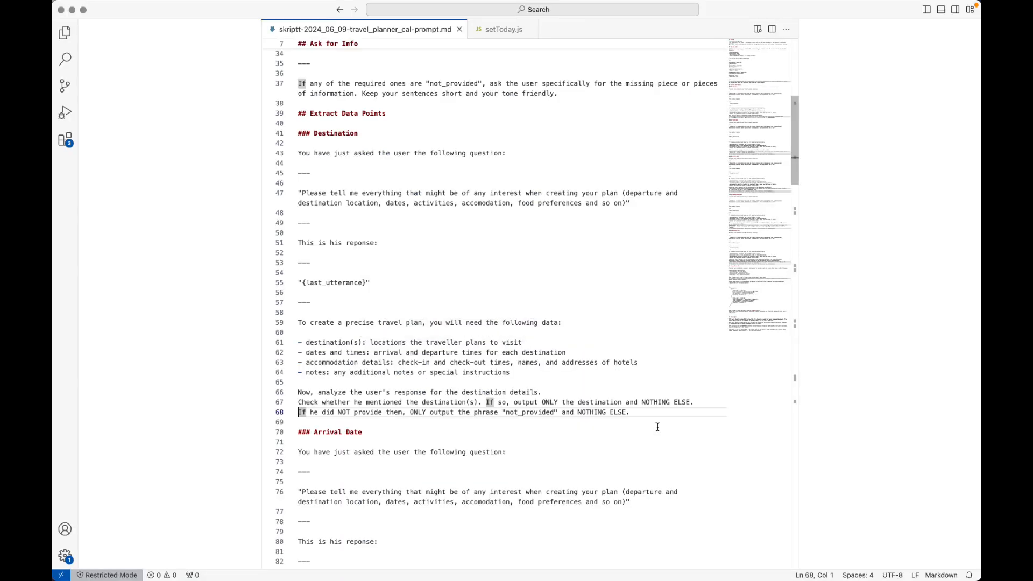
left_click(596, 161)
left_click(299, 153)
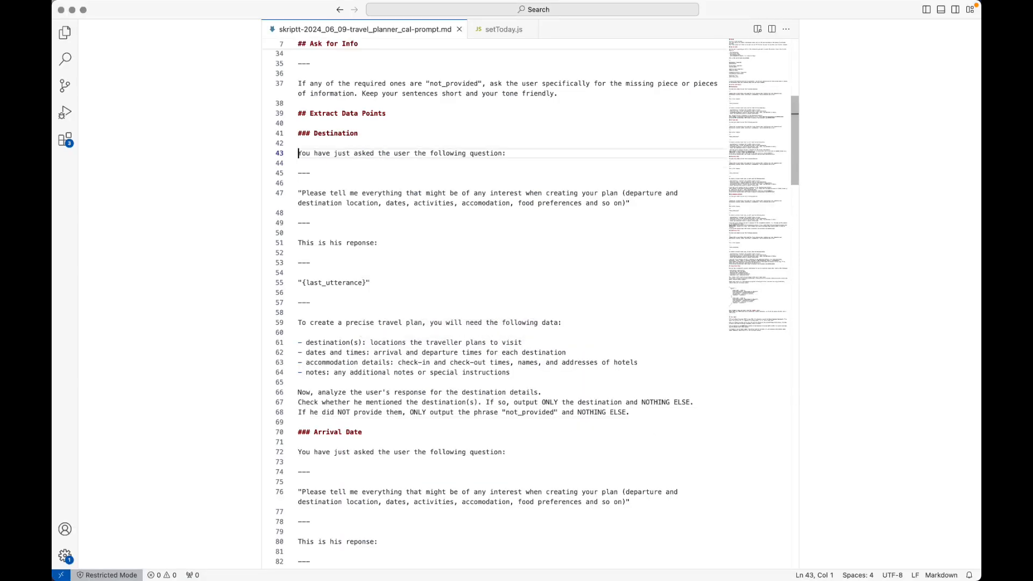
left_click(661, 410, "shift")
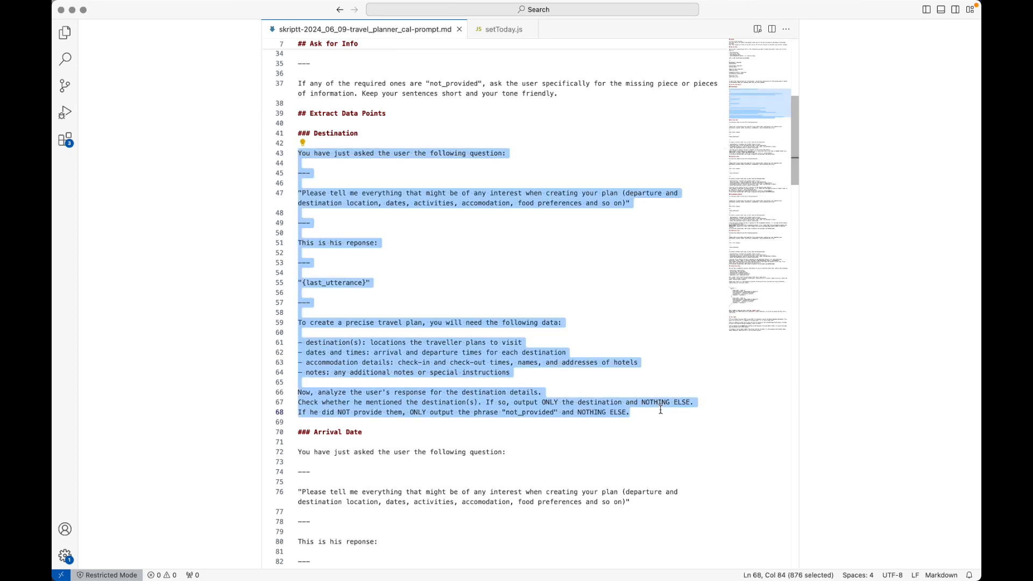
key("super+Tab")
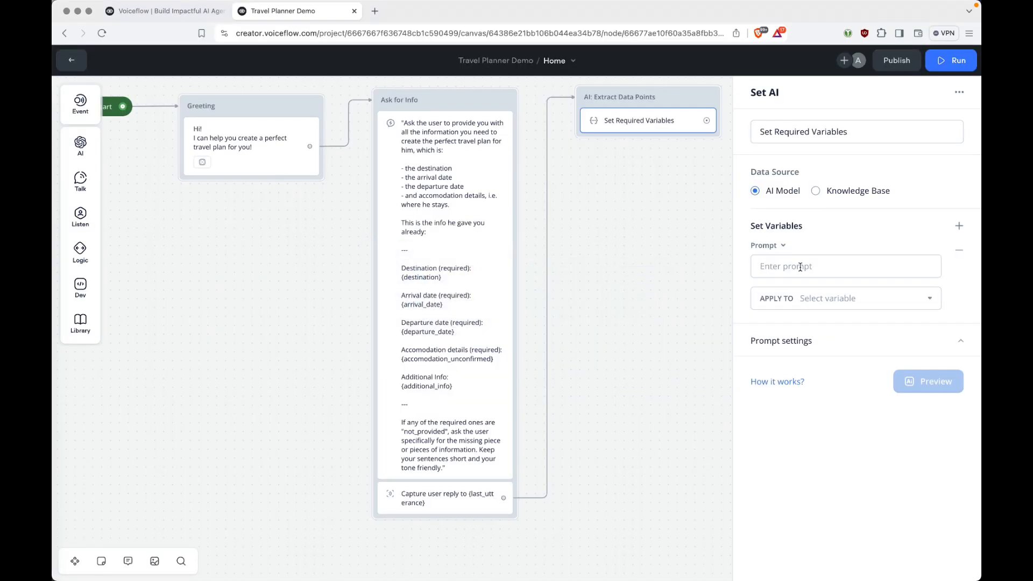
Paste the Destination extraction prompt into Set Required Variables and apply its output to {destination}.
left_click(778, 266)
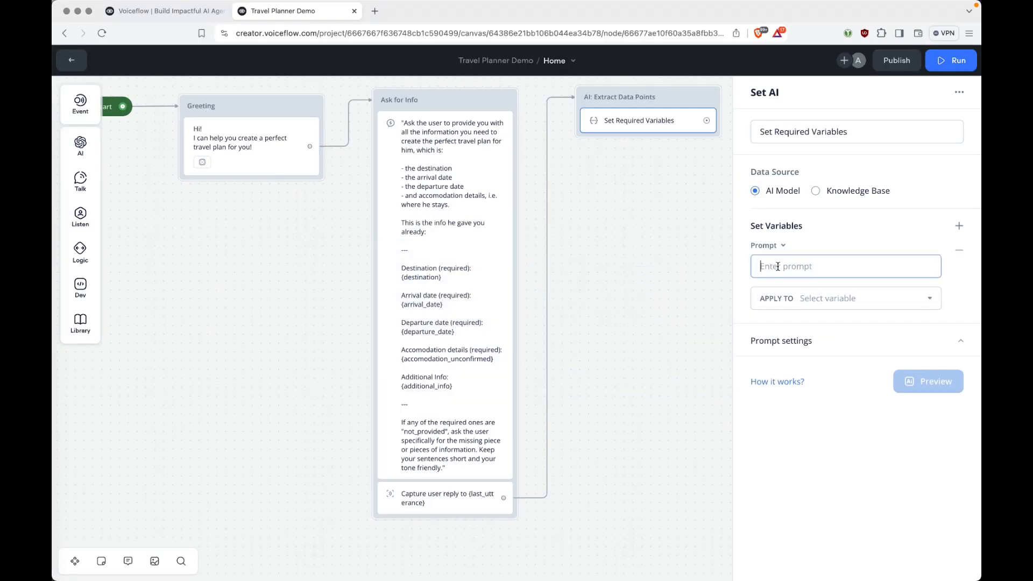
key("super+v")
scroll(922, 344, "down", 10)
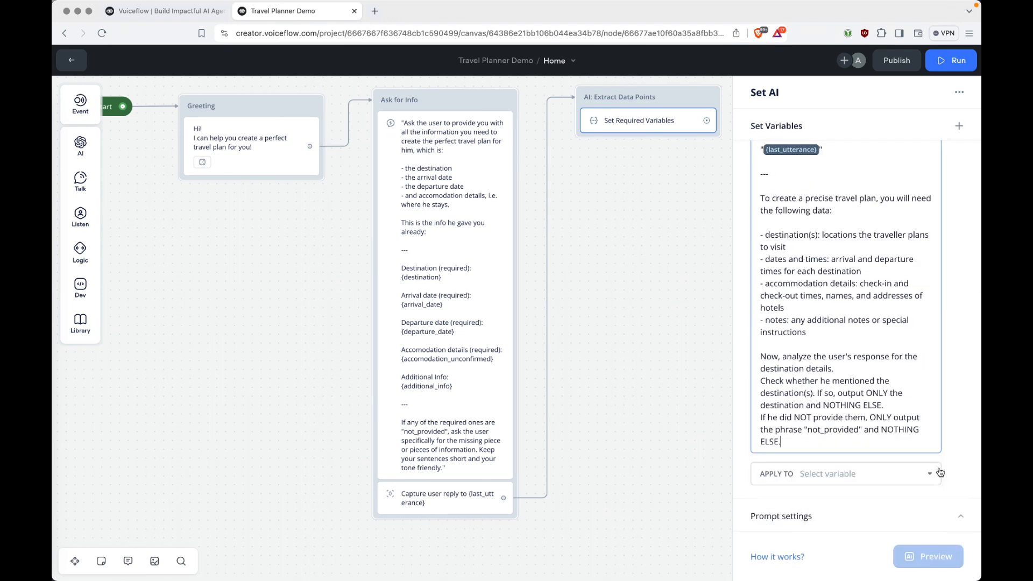
left_click(838, 475)
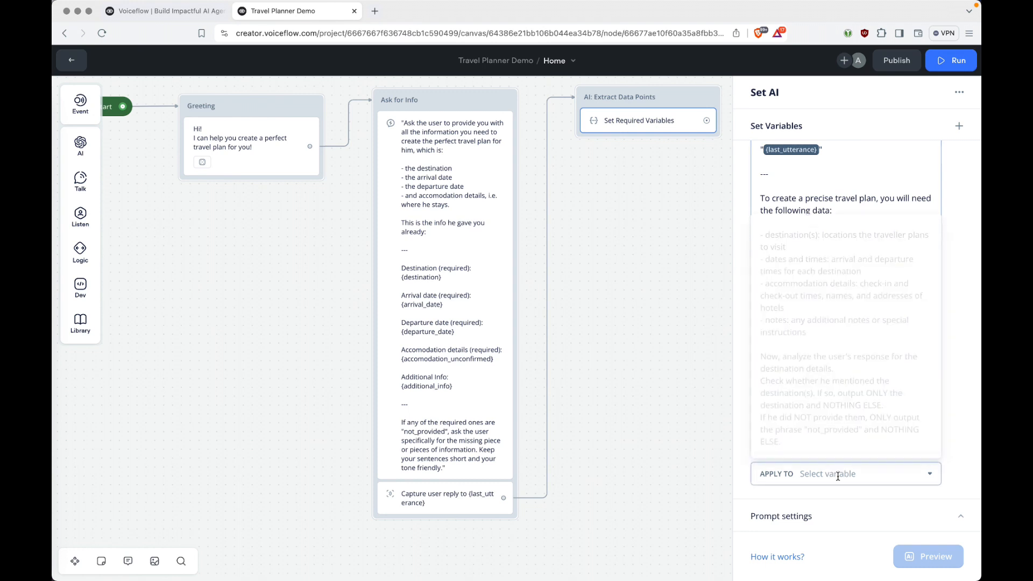
type("{de")
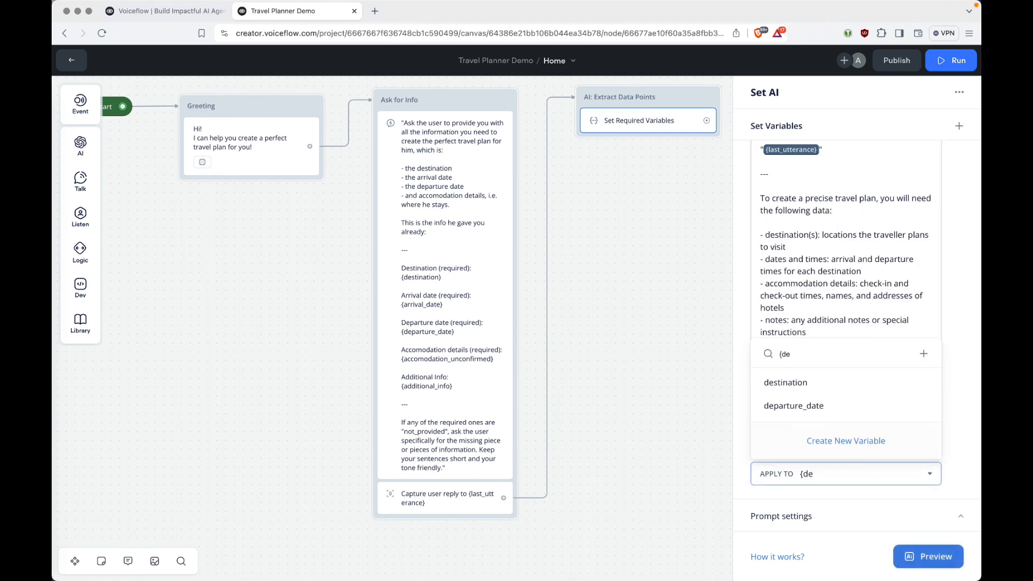
left_click(800, 383)
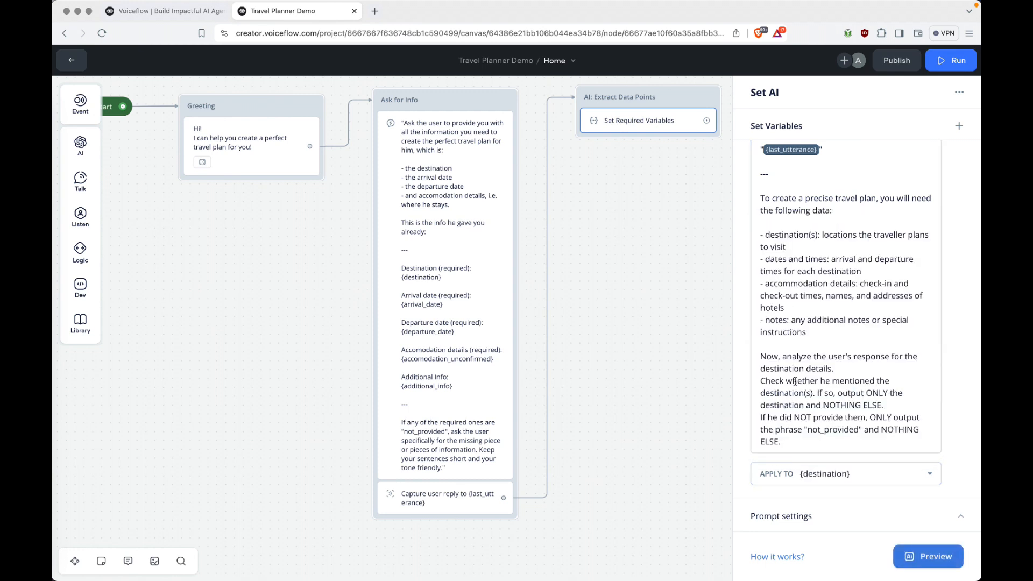
scroll(872, 371, "up", 2)
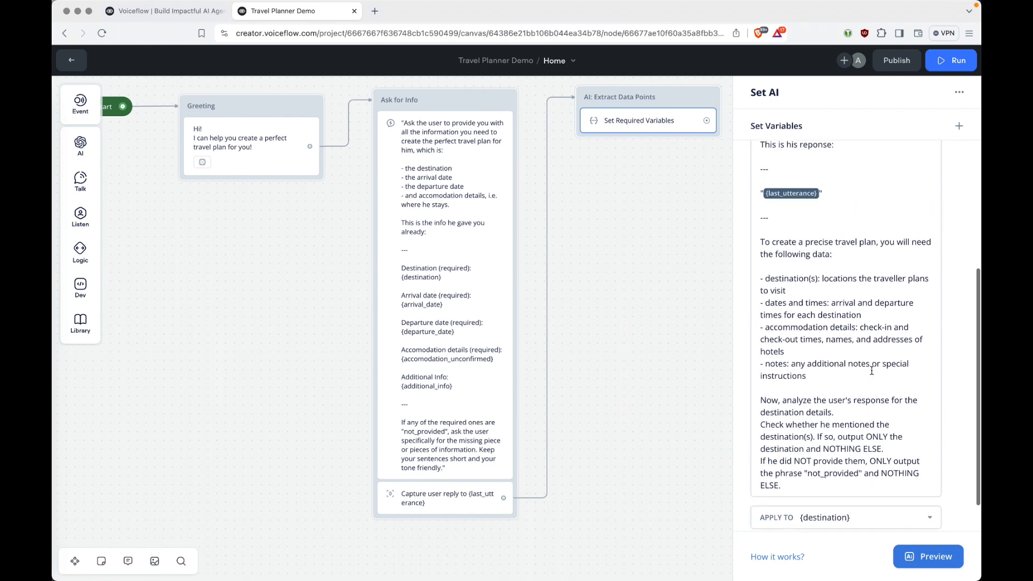
scroll(871, 371, "down", 2)
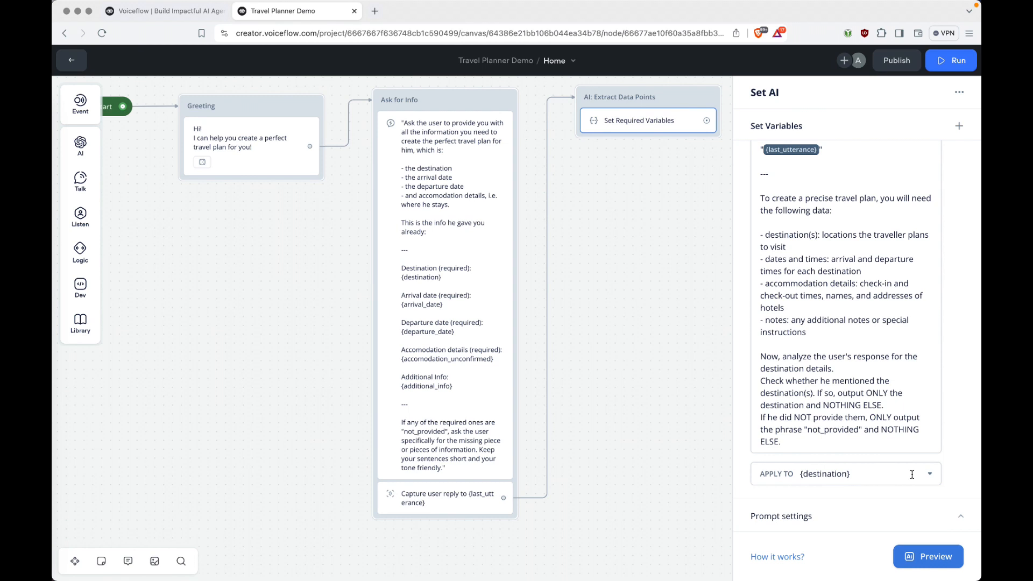
scroll(935, 249, "up", 6)
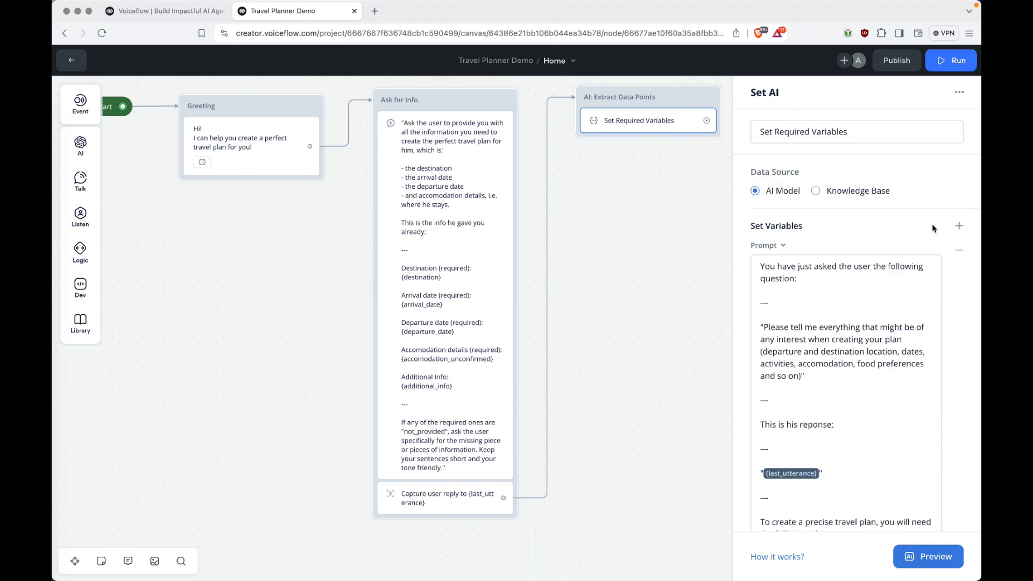
Add a second prompt entry and copy the Arrival Date extraction prompt from the editor.
left_click(960, 227)
scroll(962, 289, "down", 10)
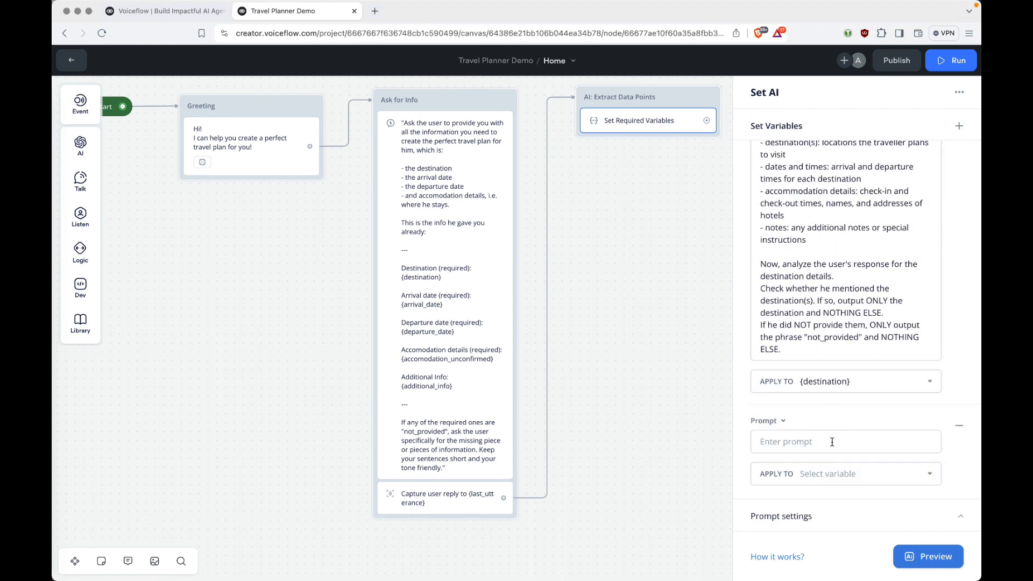
key("super+Tab")
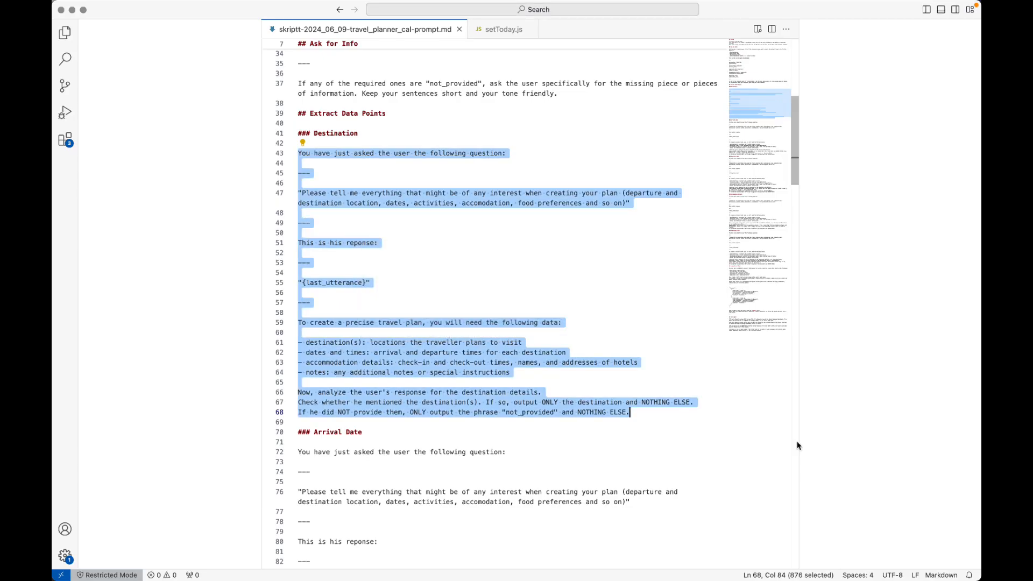
scroll(521, 254, "down", 5)
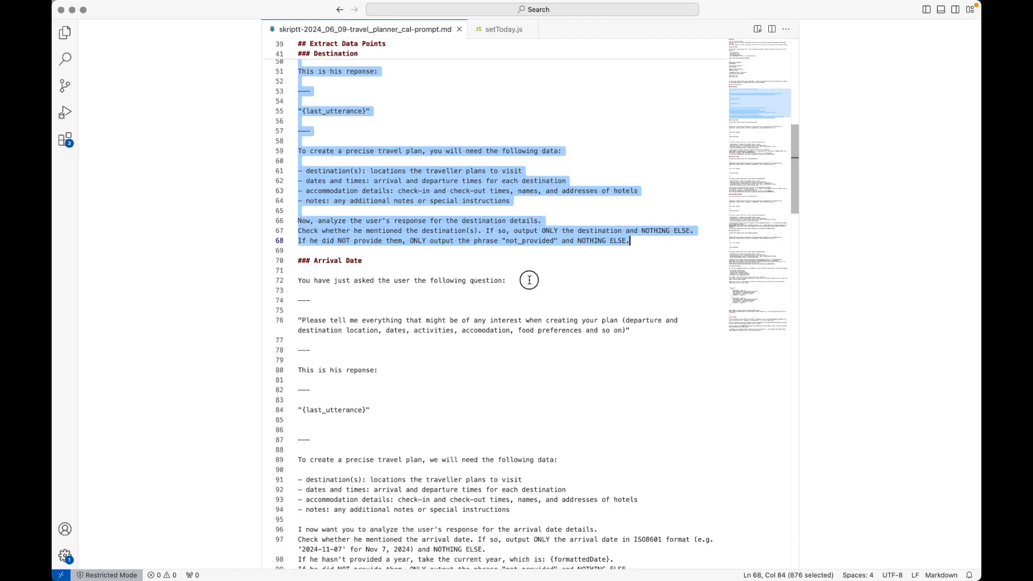
left_click(530, 279)
key("super+Left")
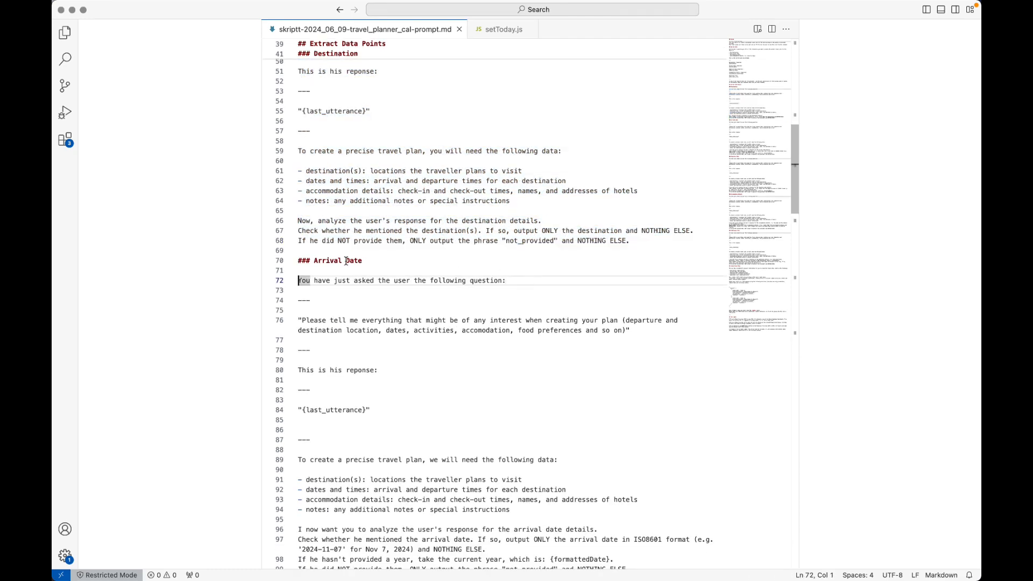
scroll(504, 268, "down", 10)
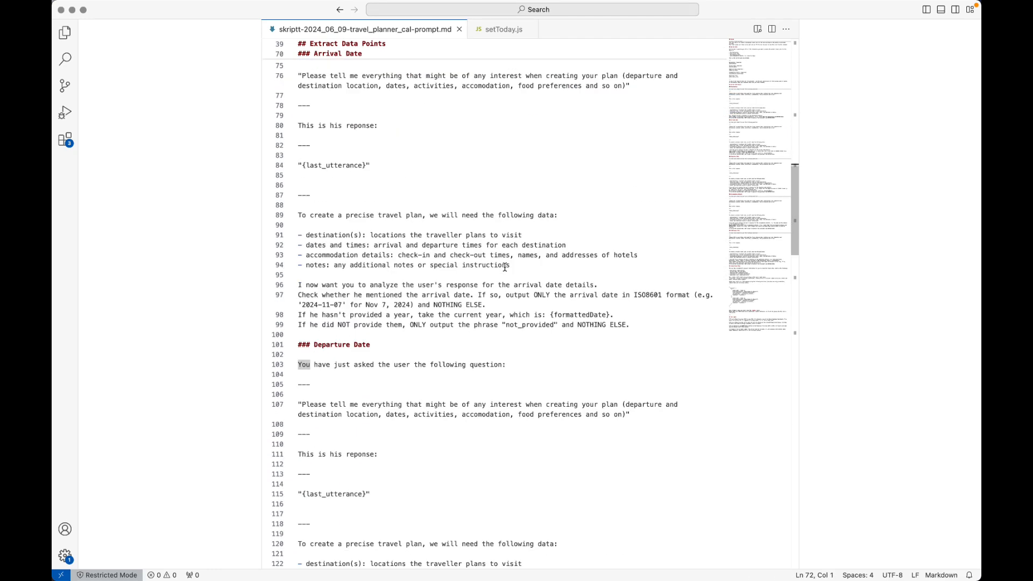
scroll(540, 252, "up", 5)
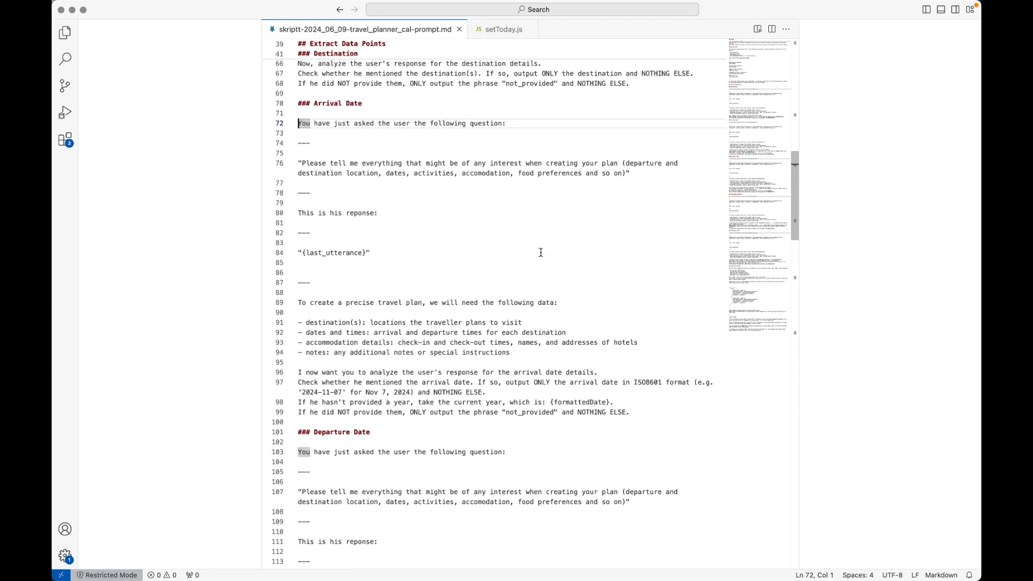
left_click(654, 408, "shift")
key("super+c")
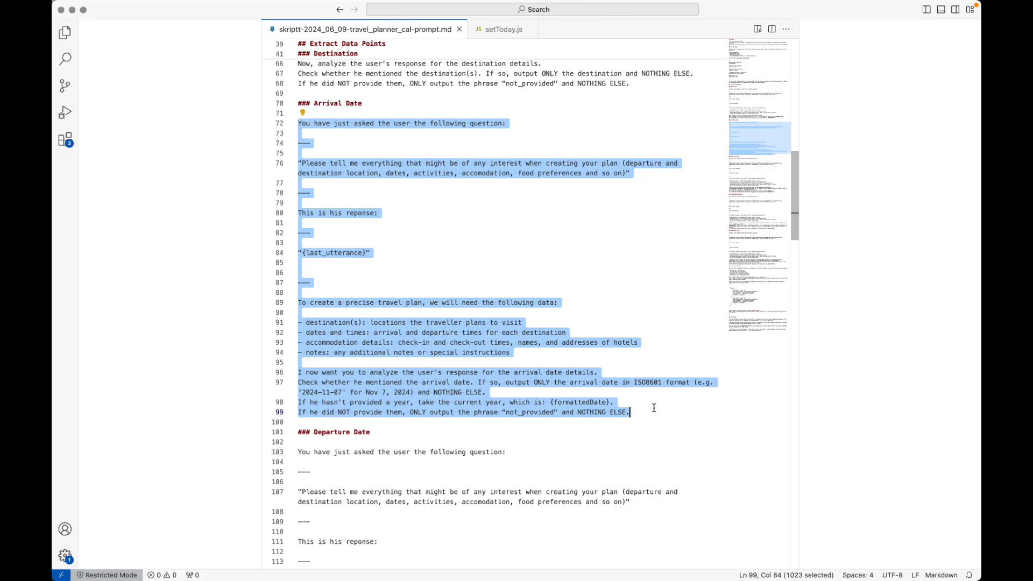
key("super+Tab")
Paste the Arrival Date prompt, save it to arrival_date, and add a third prompt entry.
left_click(837, 443)
key("super+v")
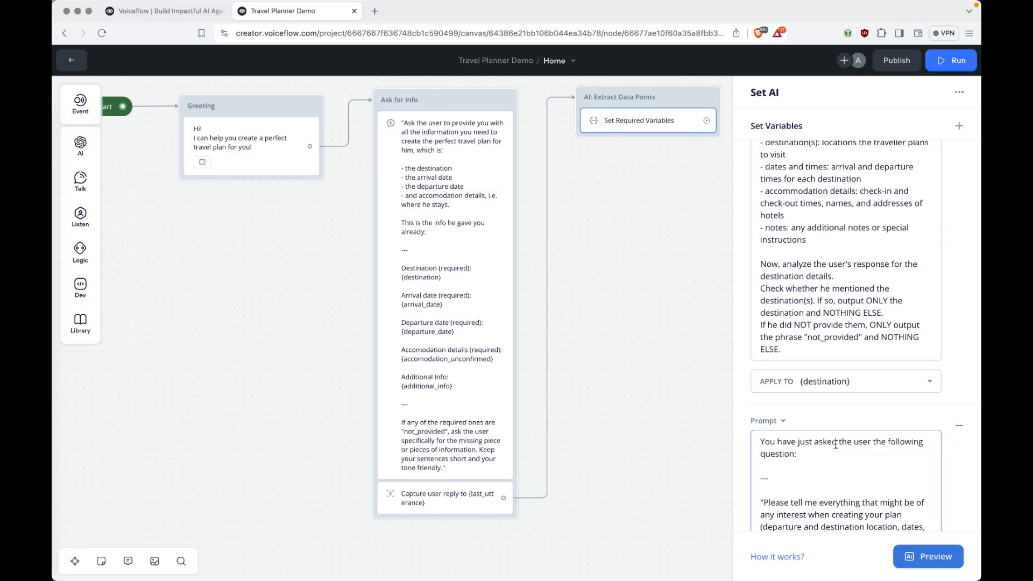
scroll(836, 444, "down", 10)
left_click(838, 473)
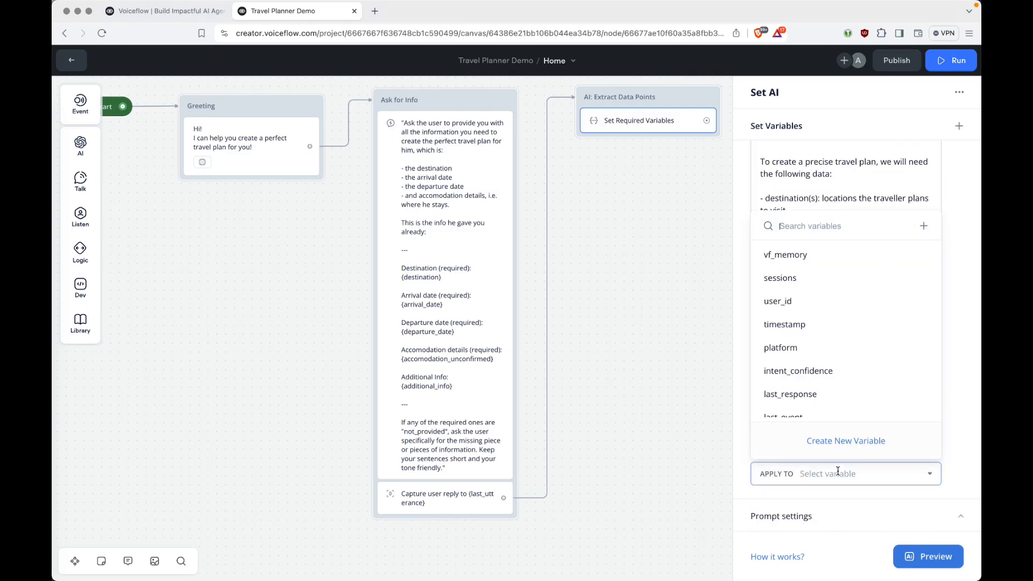
type("arri")
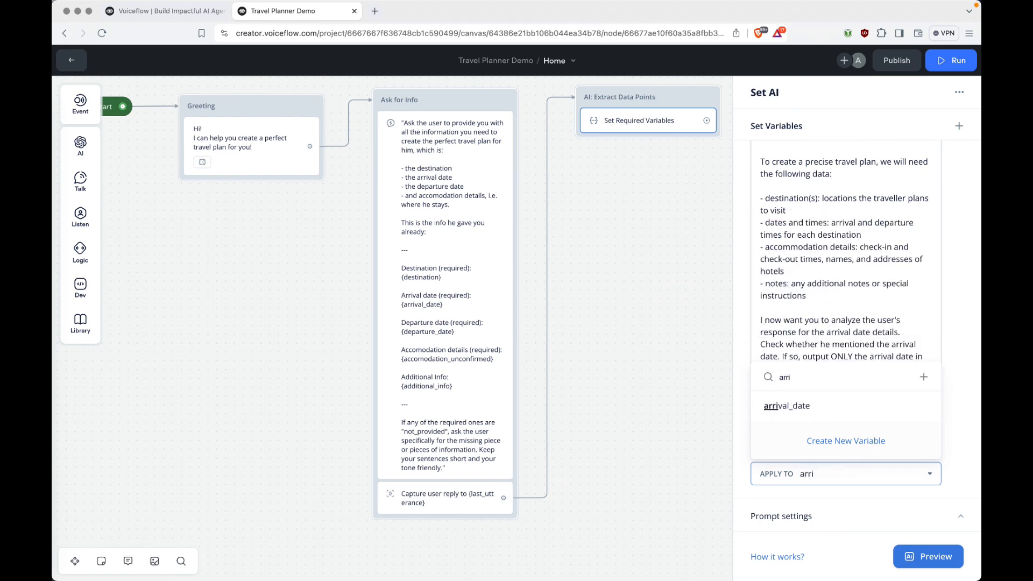
left_click(791, 406)
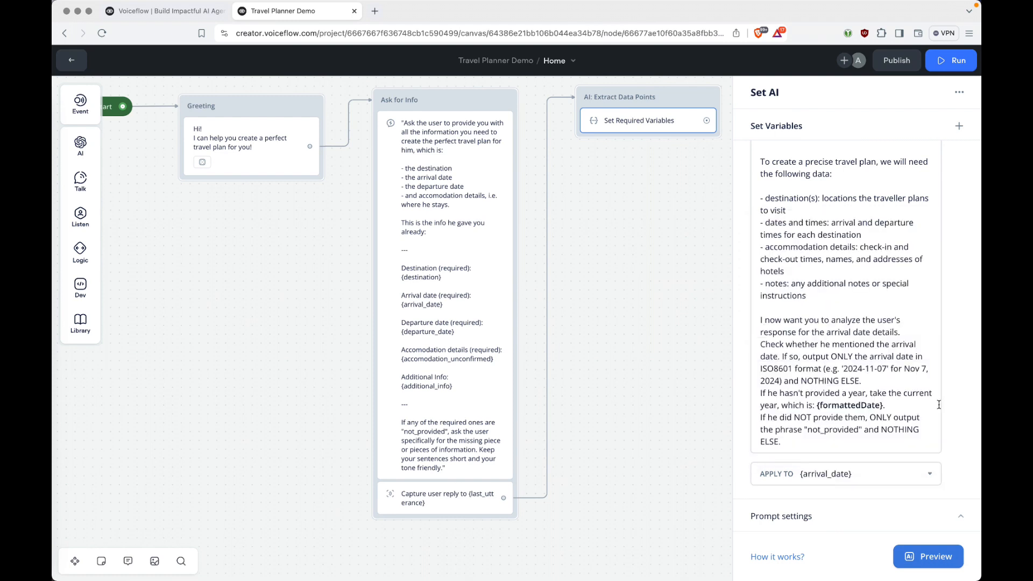
left_click(959, 126)
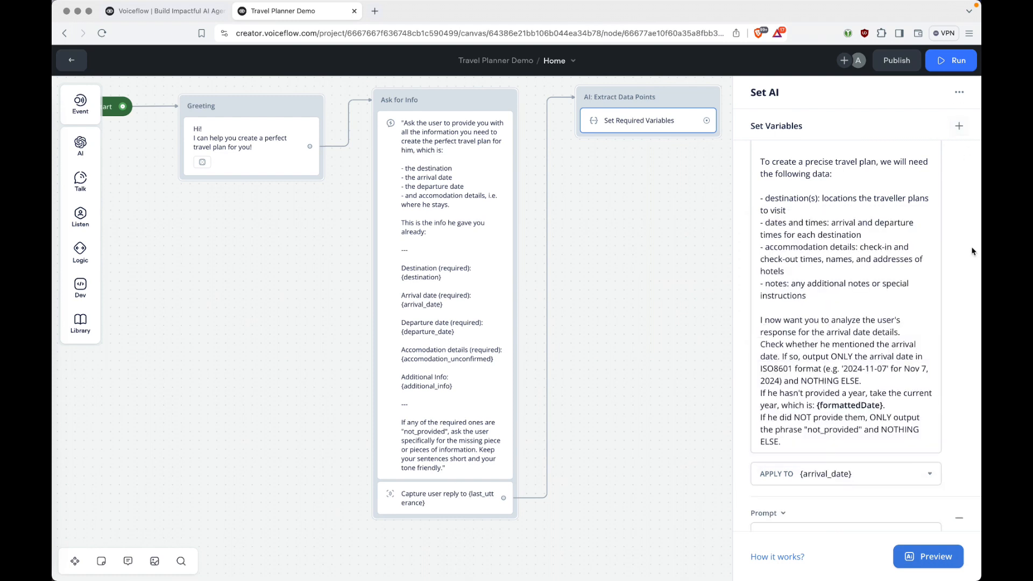
scroll(973, 252, "down", 4)
Paste the Departure Date prompt into the third entry and save it to departure_date.
key("super+Tab")
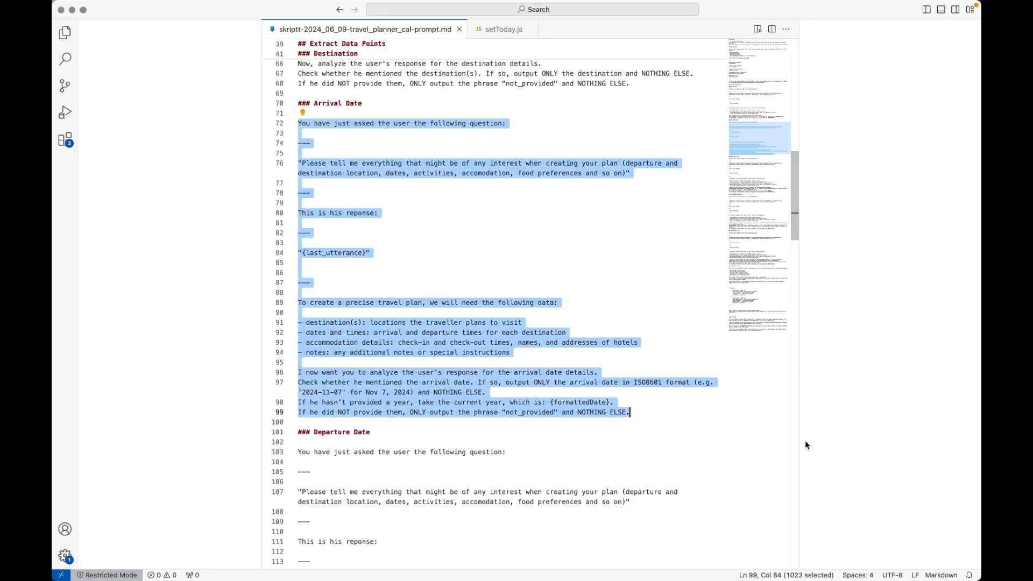
scroll(509, 318, "down", 10)
left_click(510, 318)
scroll(533, 218, "up", 3)
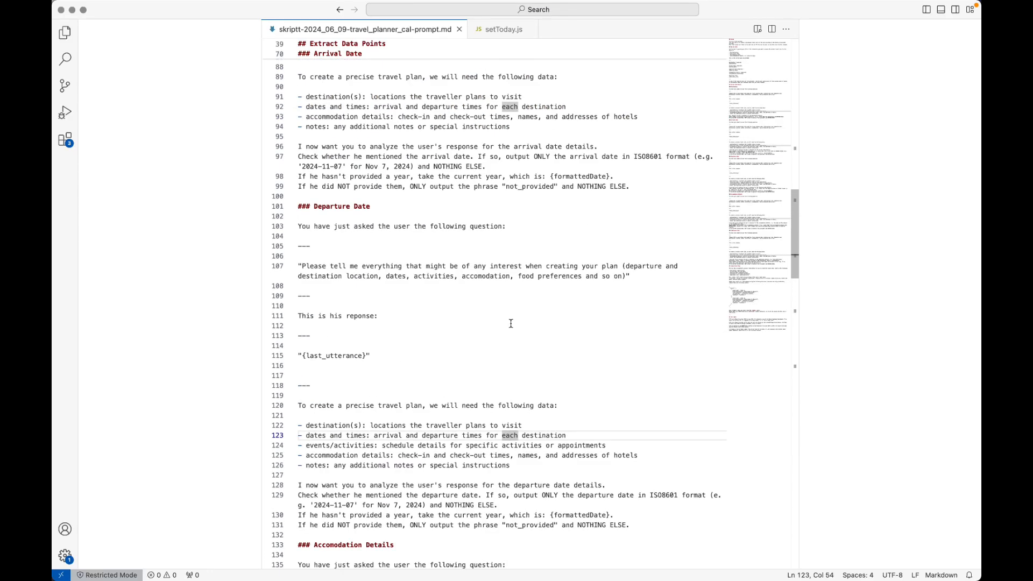
left_click(533, 217)
key("Down")
left_click(641, 523, "shift")
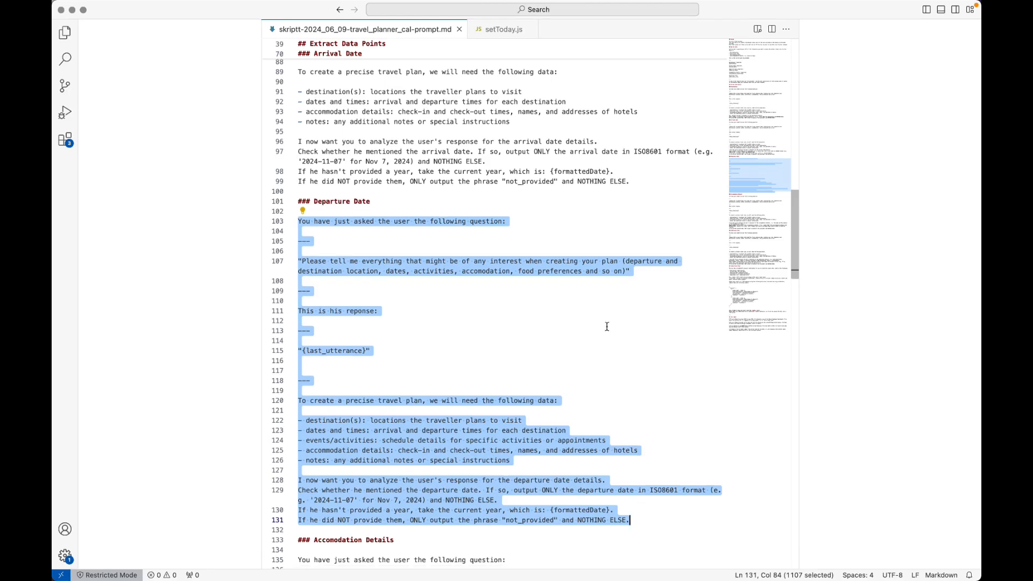
key("super+c")
scroll(607, 327, "down", 5)
key("super+Tab")
left_click(857, 446)
key("super+v")
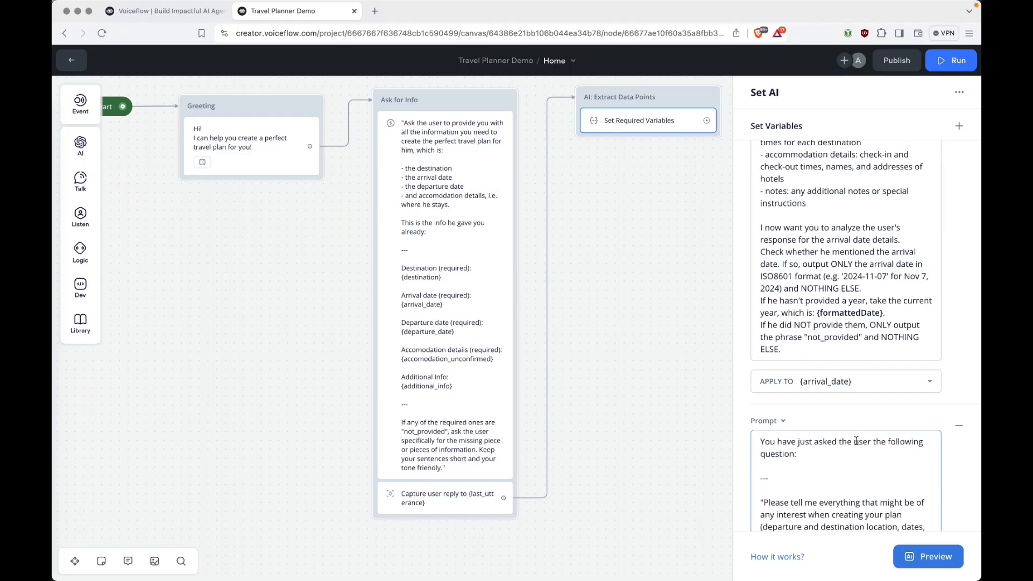
scroll(856, 442, "down", 8)
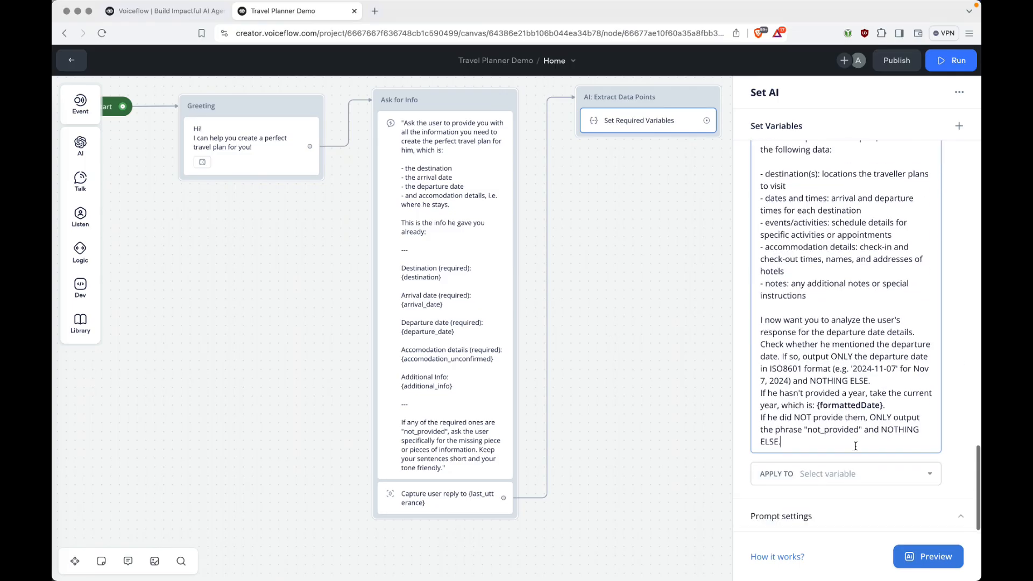
left_click(846, 473)
type("depa")
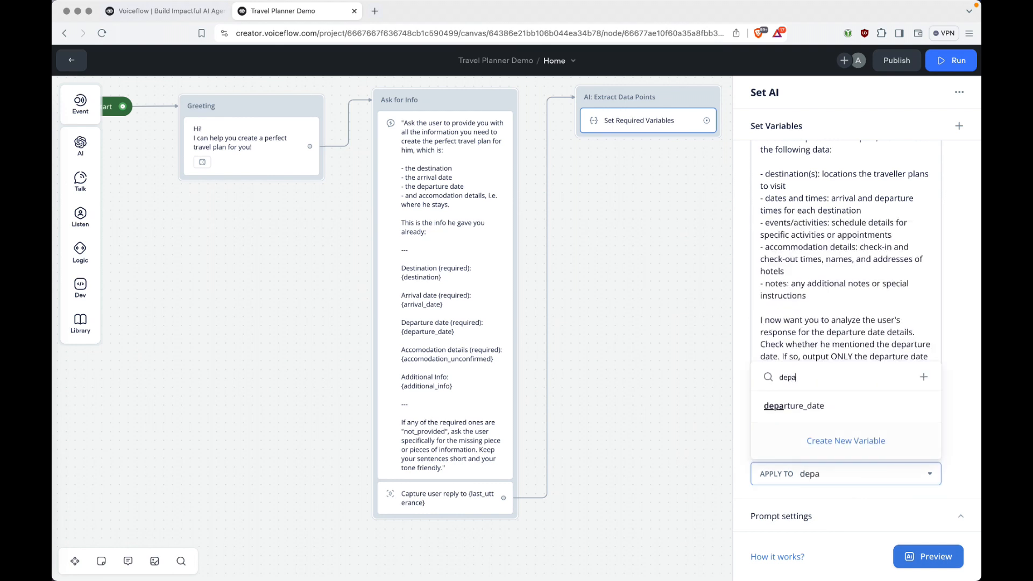
left_click(794, 406)
scroll(951, 275, "down", 3)
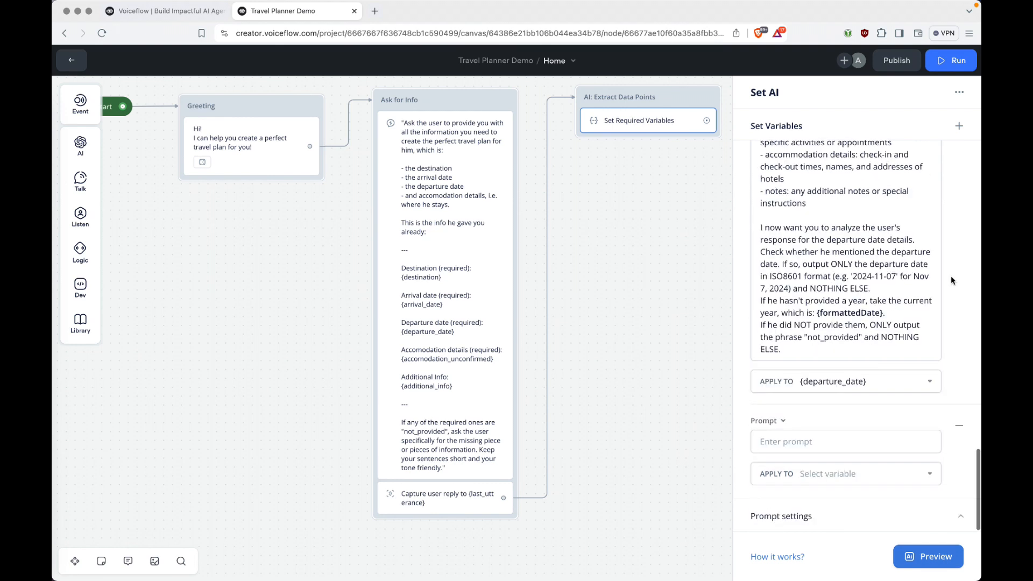
Add the accommodation details prompt, saving its output to accomodation_unconfirmed.
key("super+Tab")
scroll(484, 322, "down", 5)
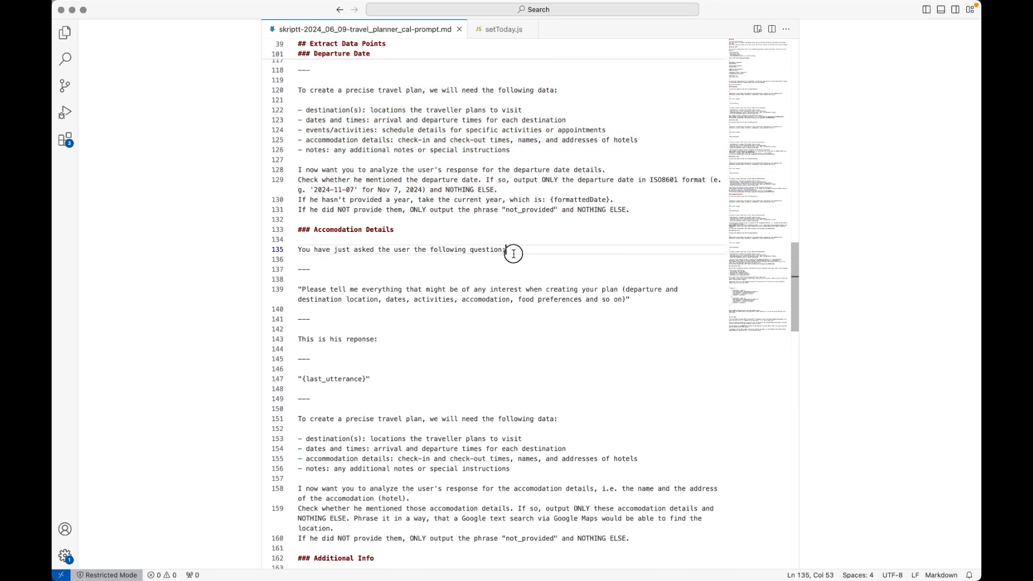
left_click(514, 254)
scroll(513, 253, "down", 5)
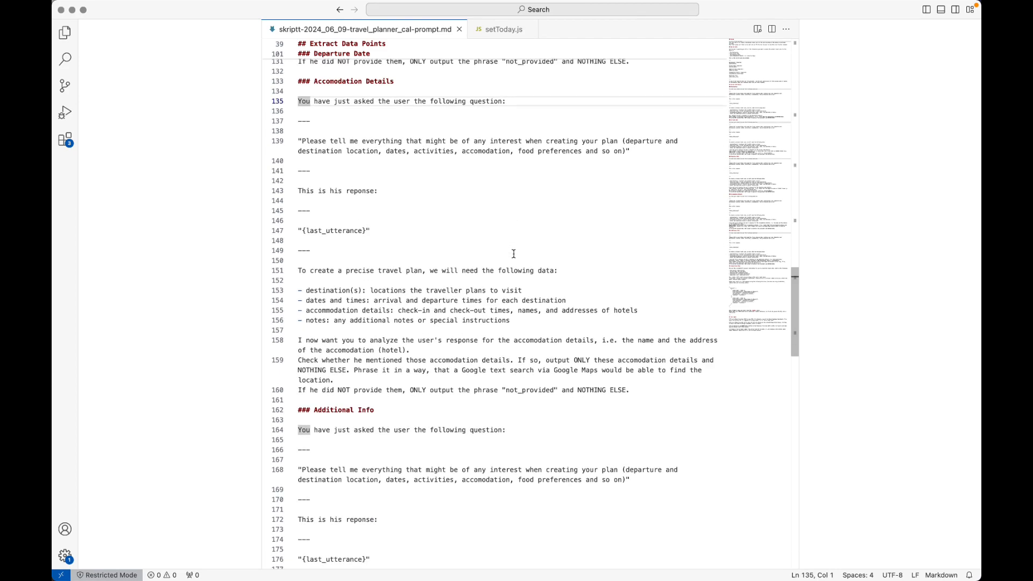
left_click(641, 390, "shift")
key("super+c")
key("super+Tab")
left_click(829, 444)
key("super+v")
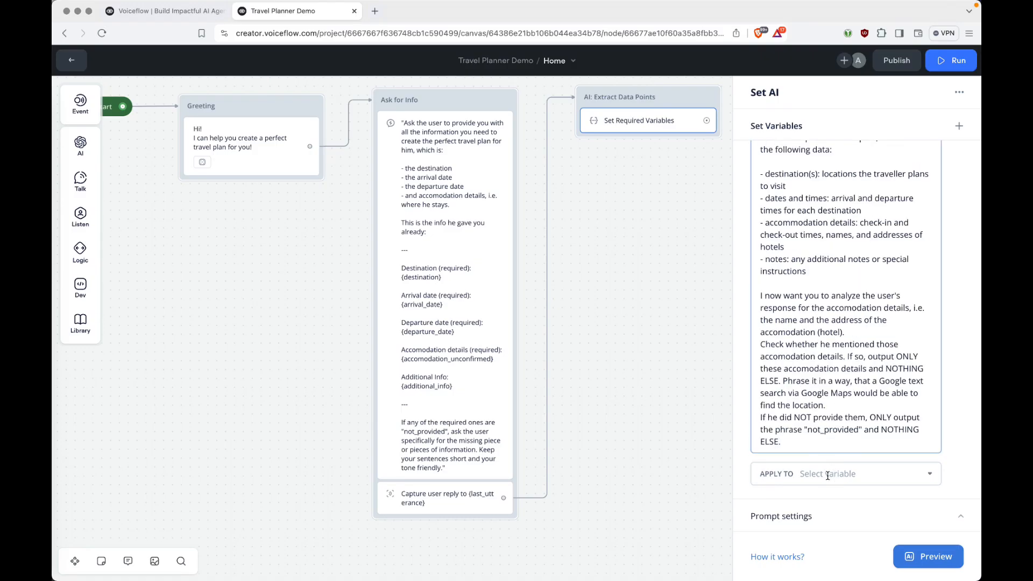
left_click(827, 476)
type("acco")
left_click(817, 405)
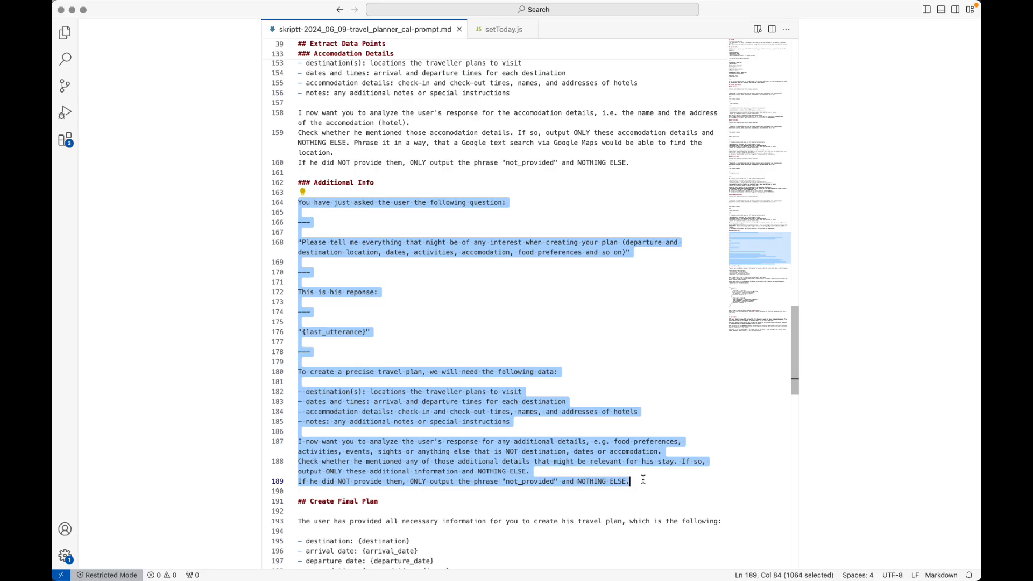
Add the additional info prompt, saving its output to additional_info.
key("super+c")
key("super+Tab")
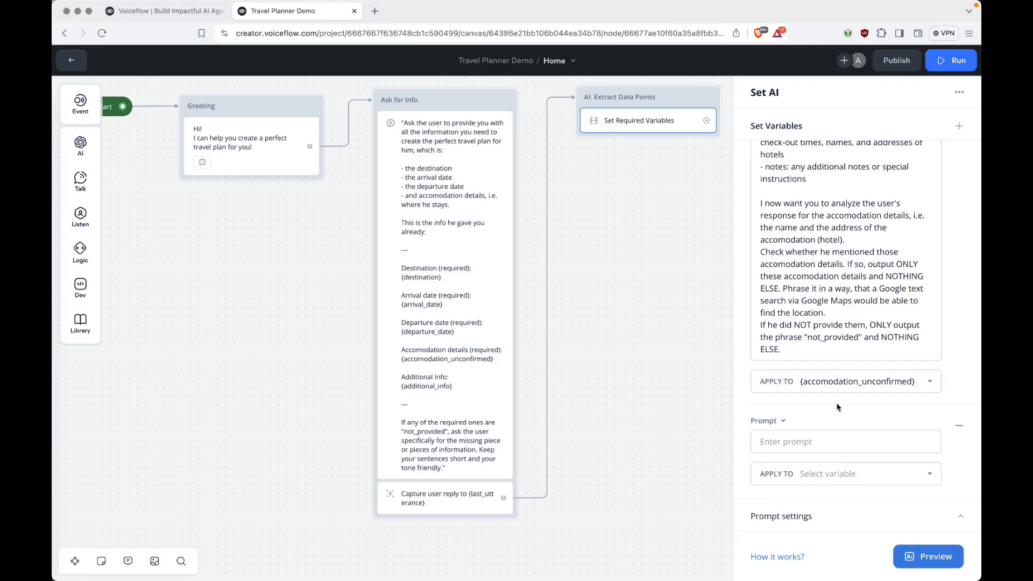
left_click(829, 442)
key("super+v")
scroll(827, 443, "down", 5)
scroll(827, 443, "down", 3)
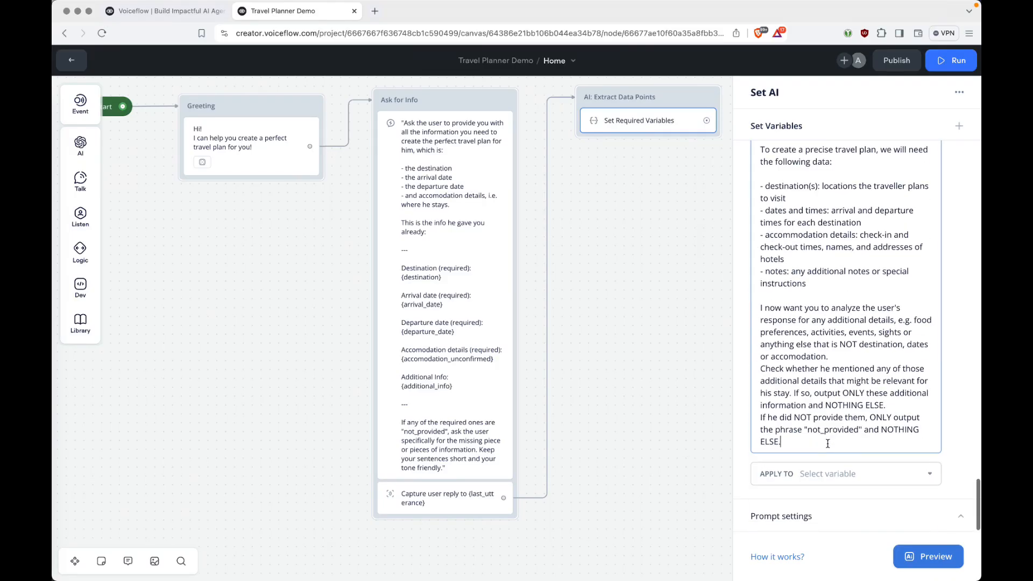
left_click(827, 473)
type("addi")
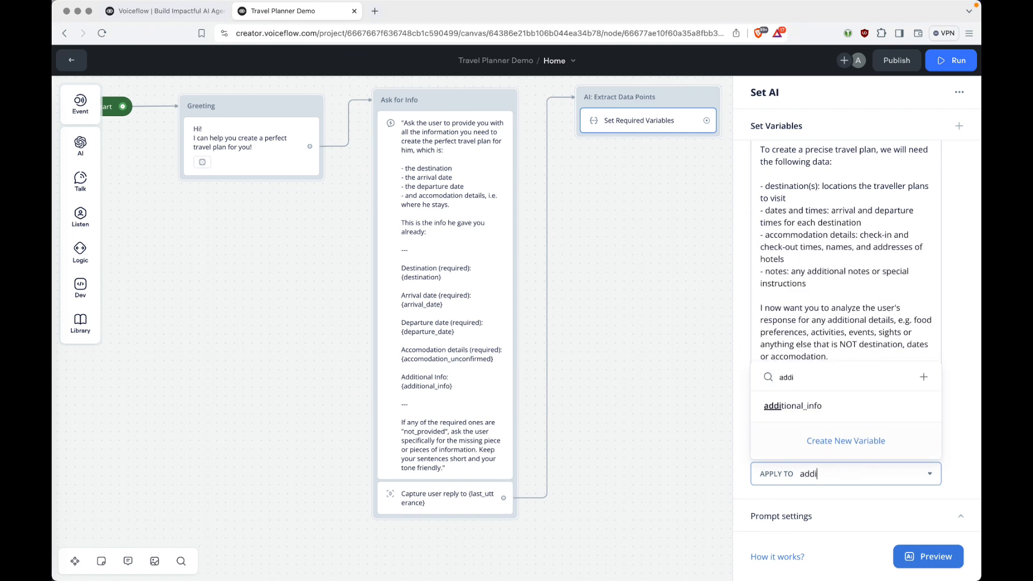
left_click(809, 409)
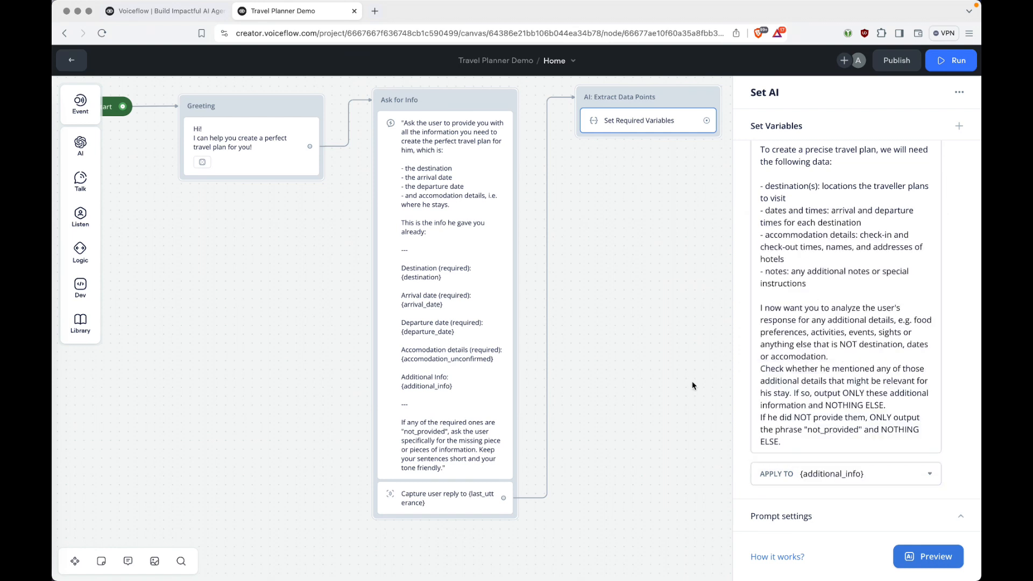
Close the extraction settings, place a Condition block to its right, and connect Set Required Variables to it.
left_click(681, 224)
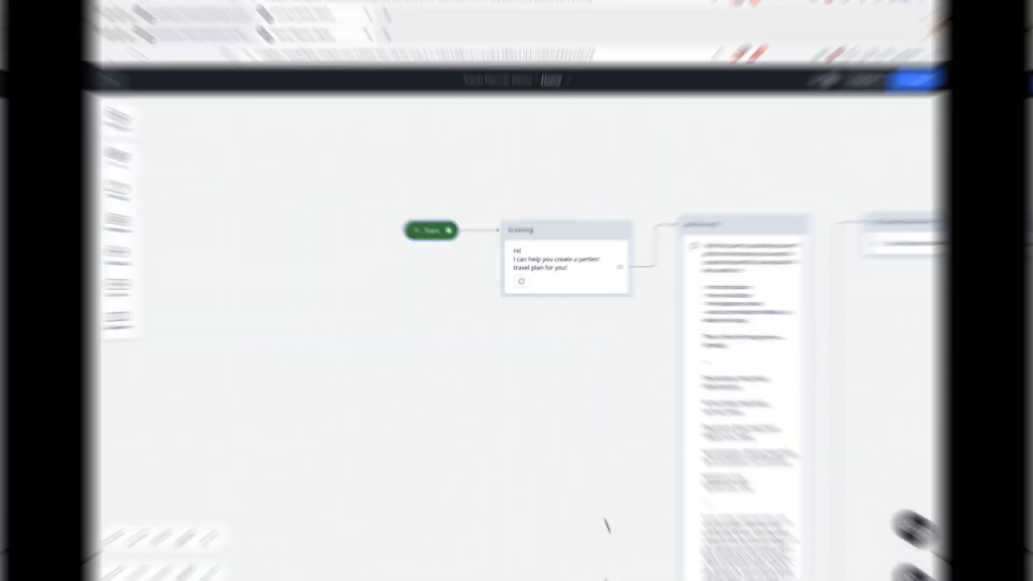
scroll(861, 369, "right", 10)
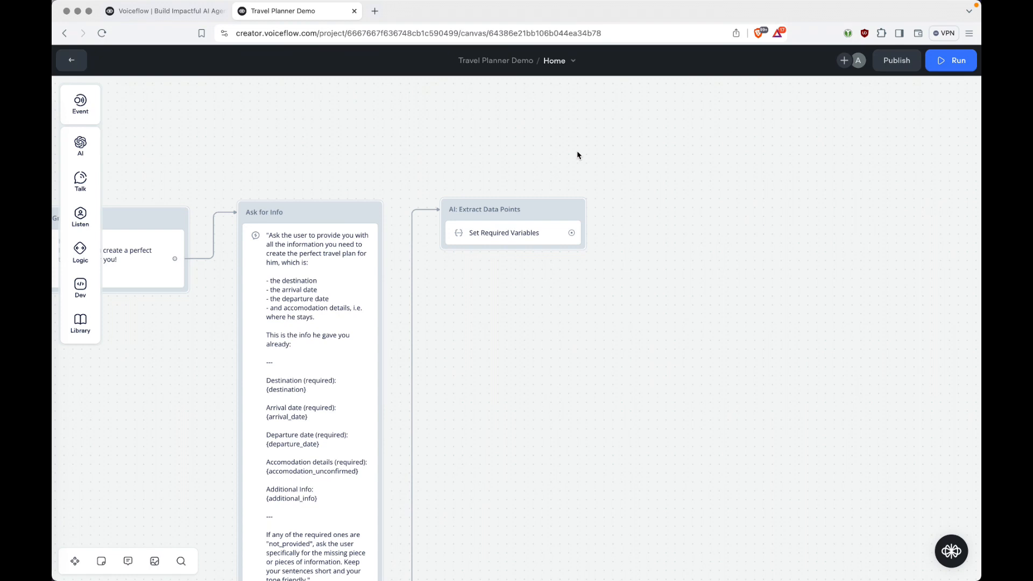
mouse_move(83, 246)
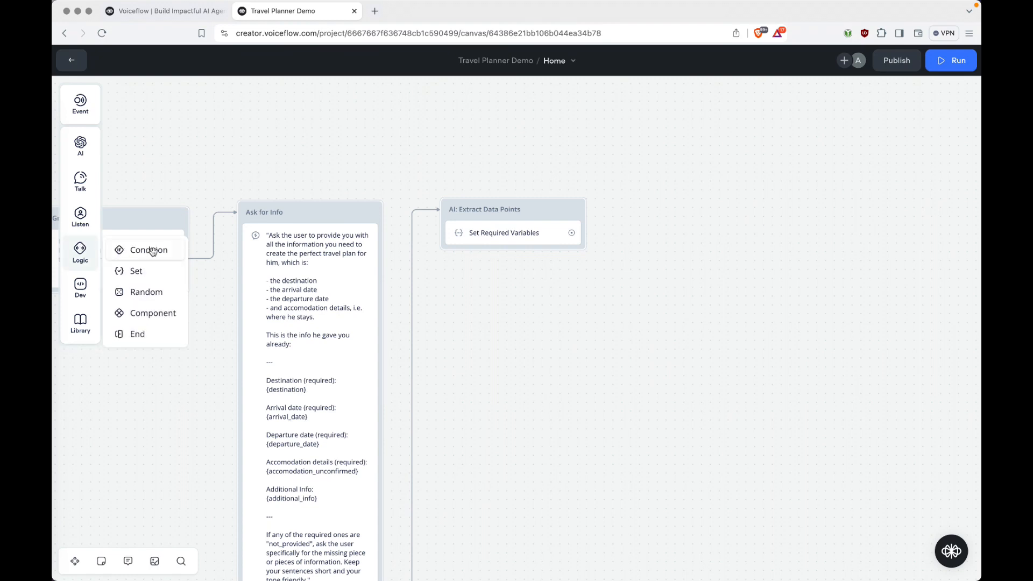
left_click_drag(153, 251, 699, 204)
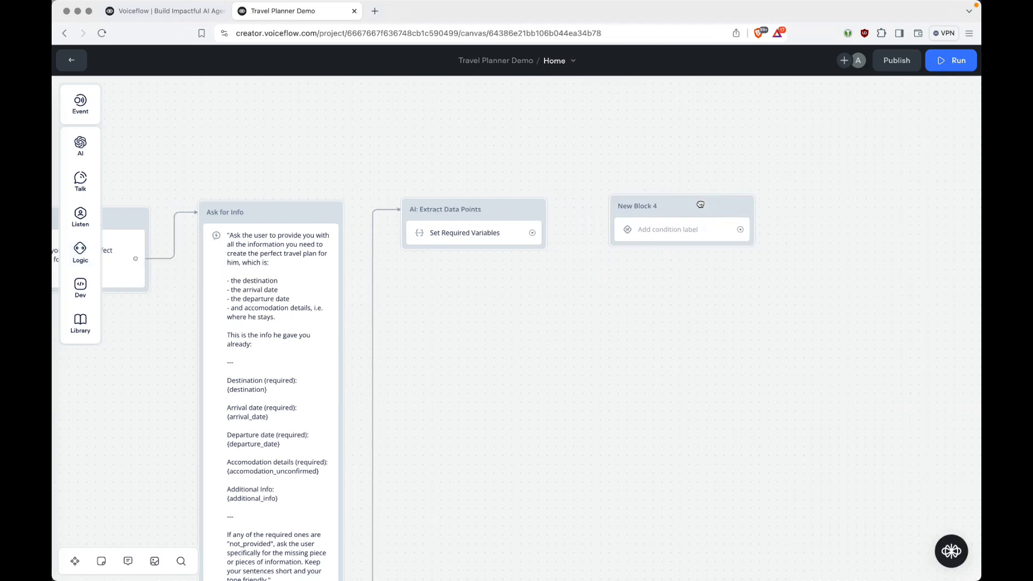
left_click_drag(532, 233, 618, 207)
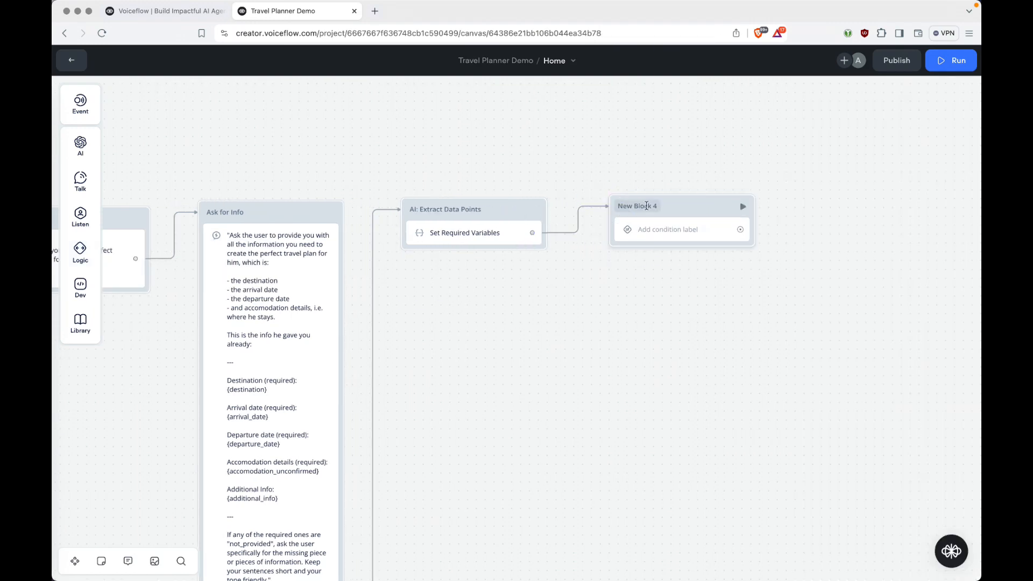
left_click(647, 206)
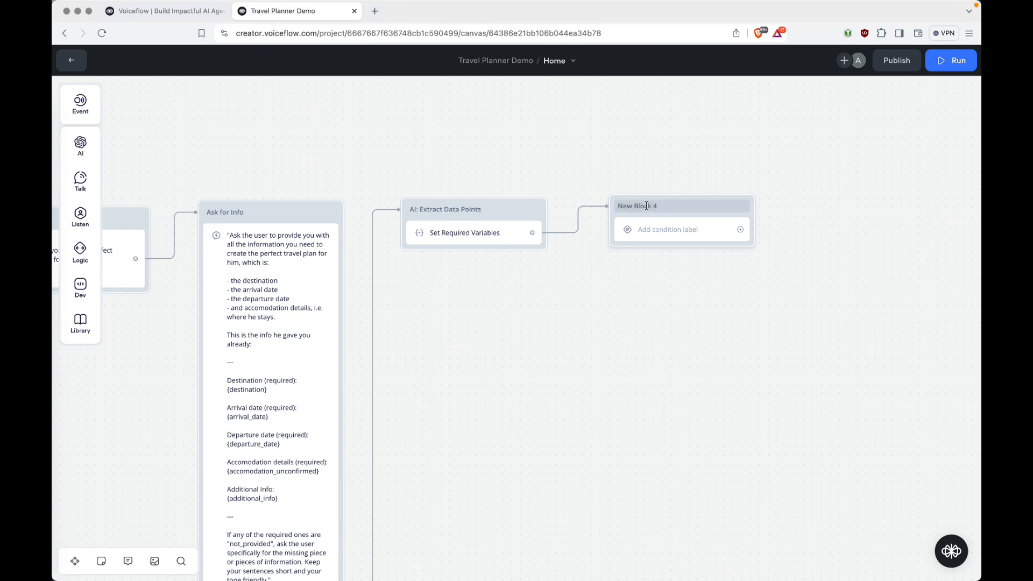
Title the new block 'Check for Required Data Points' and open its condition settings.
type("Check for Required Data Points")
key("Return")
left_click(650, 231)
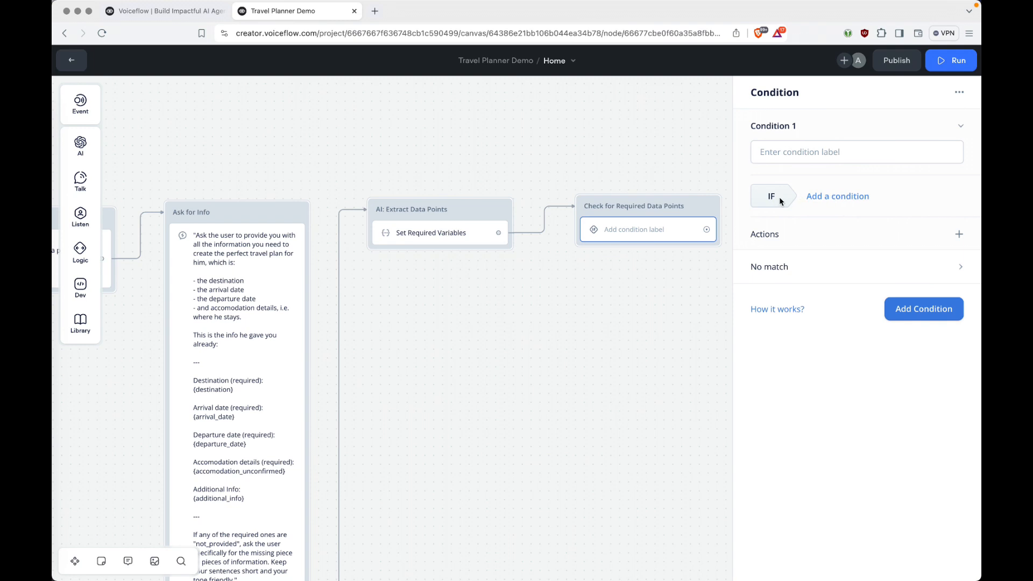
Add a condition testing whether destination is "not_provided".
left_click(829, 199)
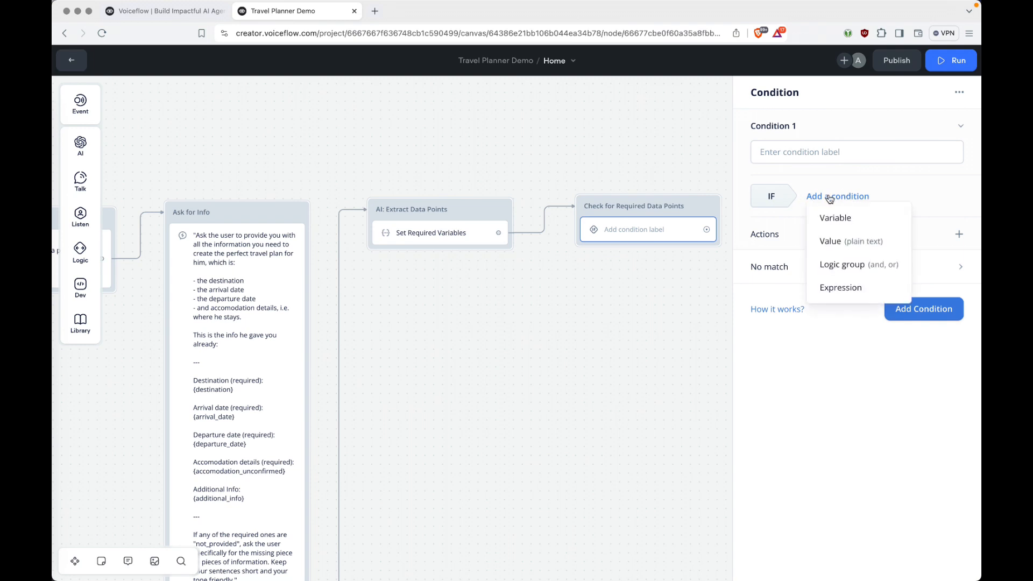
left_click(847, 221)
left_click(807, 250)
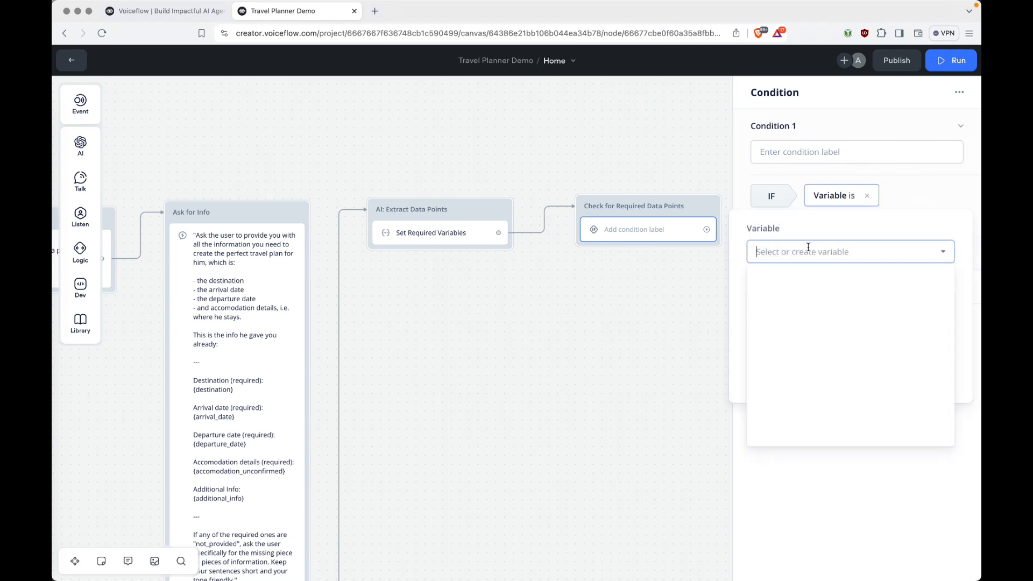
type("desti")
left_click(780, 303)
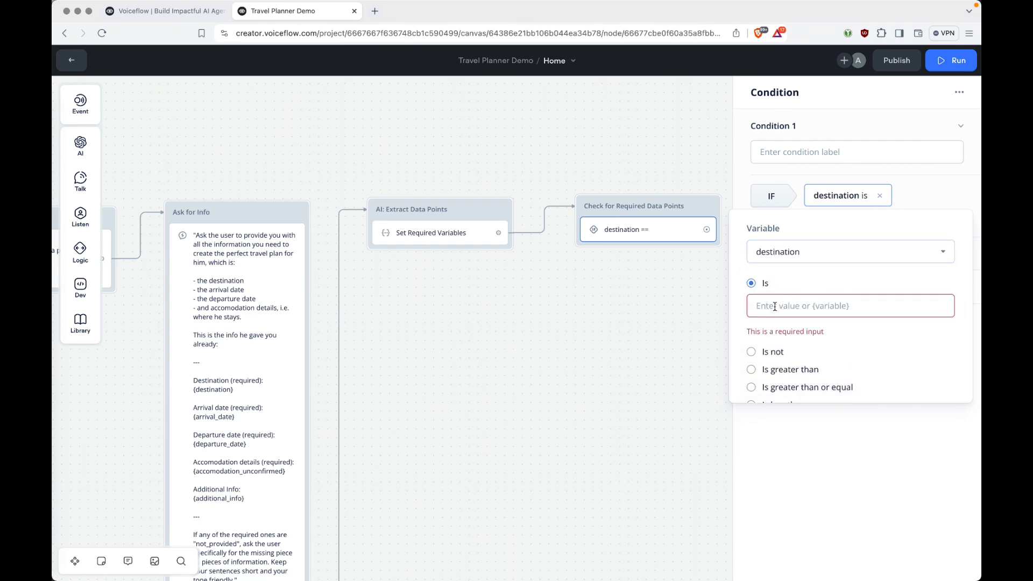
type("\"not_p")
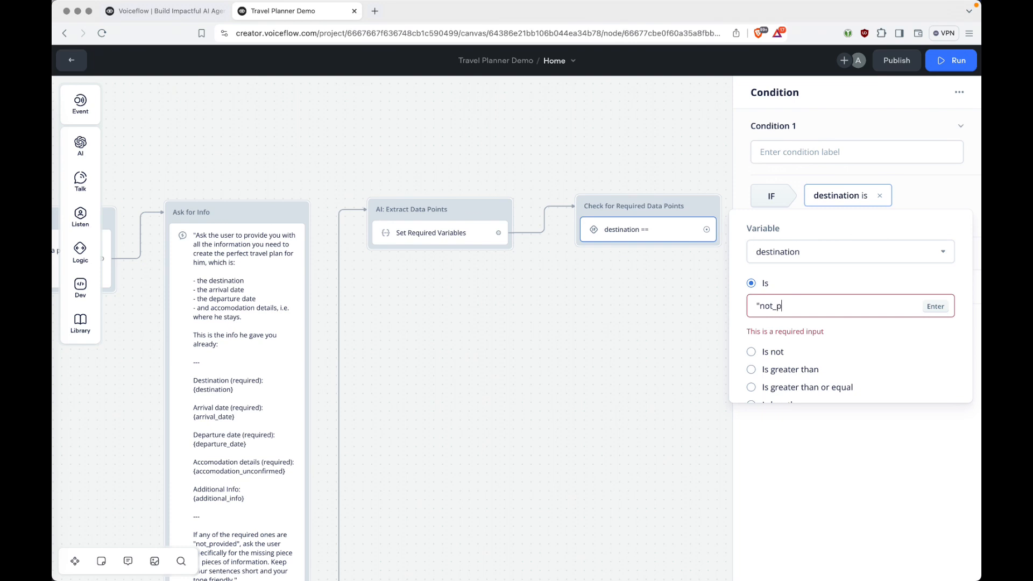
type("v")
type("ovided\"")
left_click_drag(812, 306, 741, 305)
key("super+c")
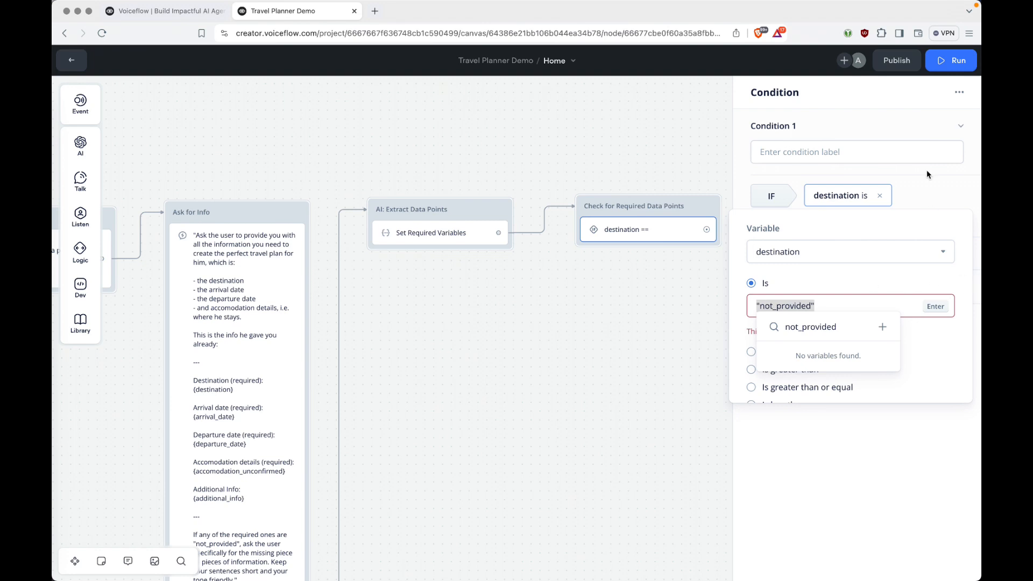
left_click(927, 193)
Add an OR condition checking whether arrival_date is "not_provided".
left_click(809, 222)
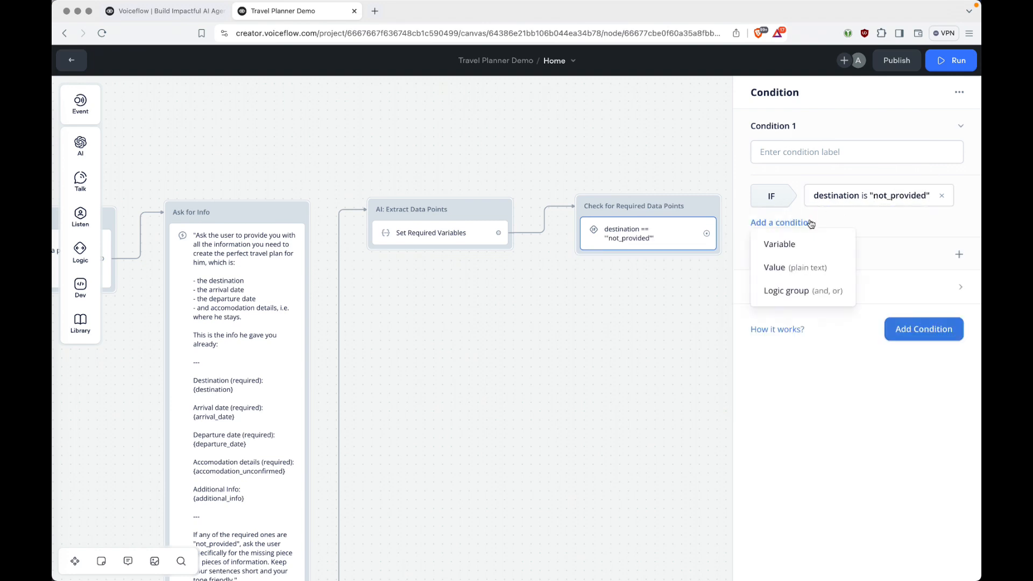
left_click(801, 244)
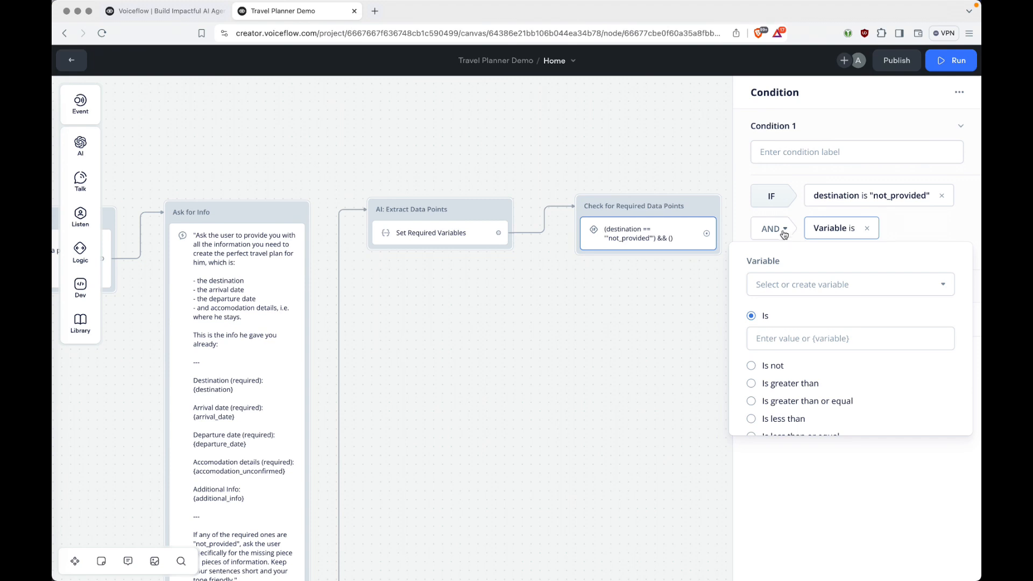
left_click(784, 230)
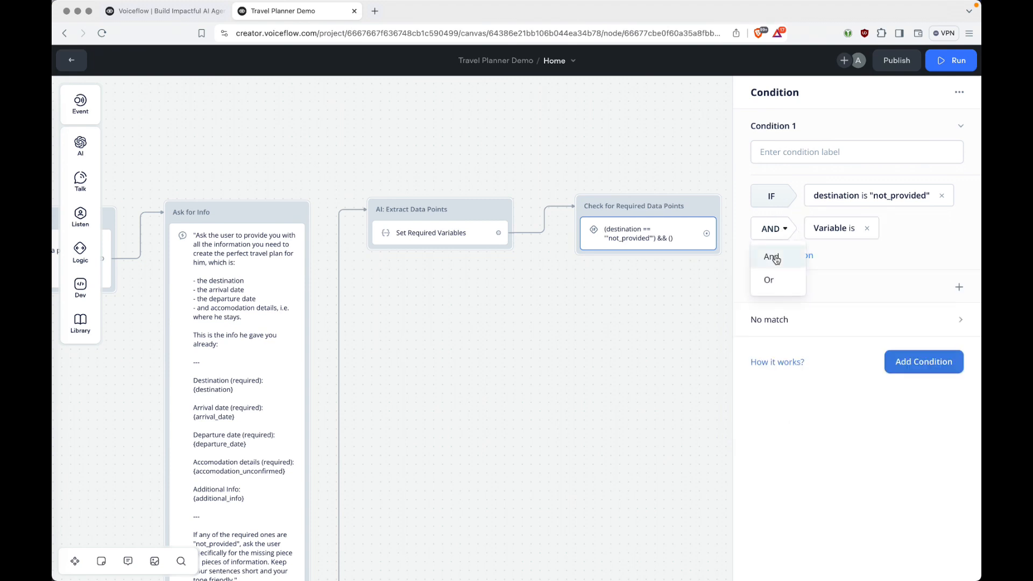
left_click(773, 279)
left_click(846, 237)
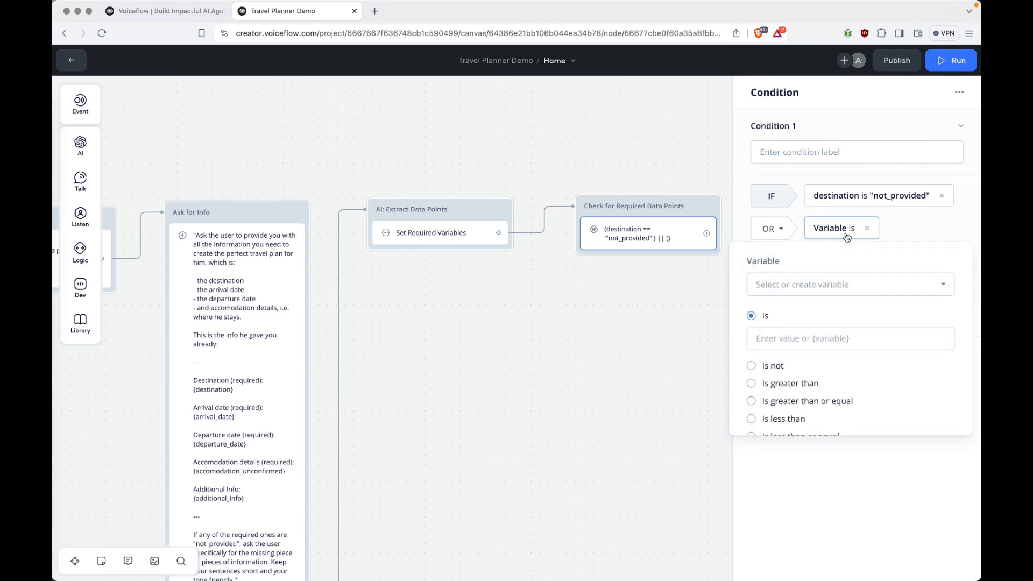
left_click(812, 281)
type("arri")
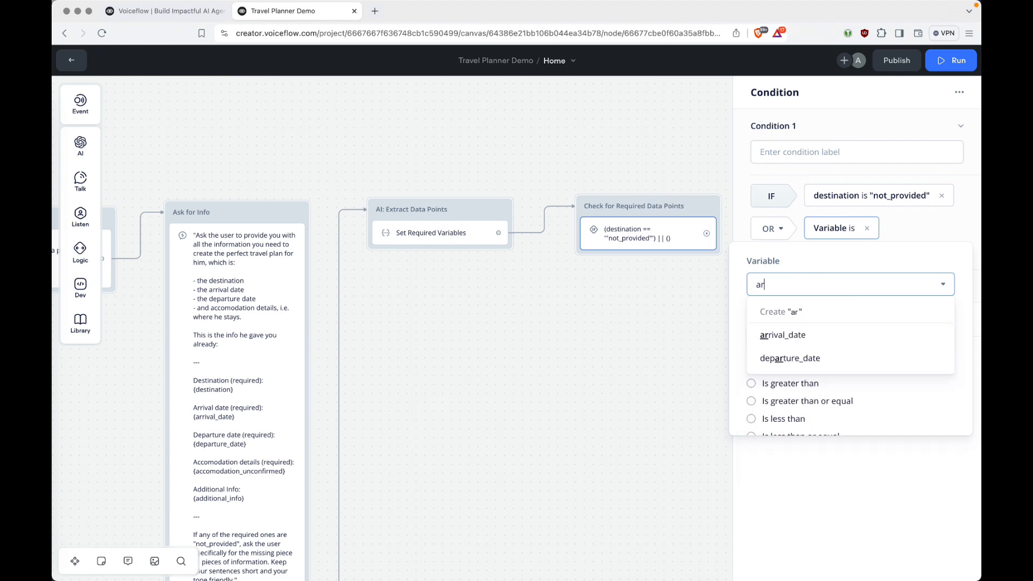
left_click(799, 329)
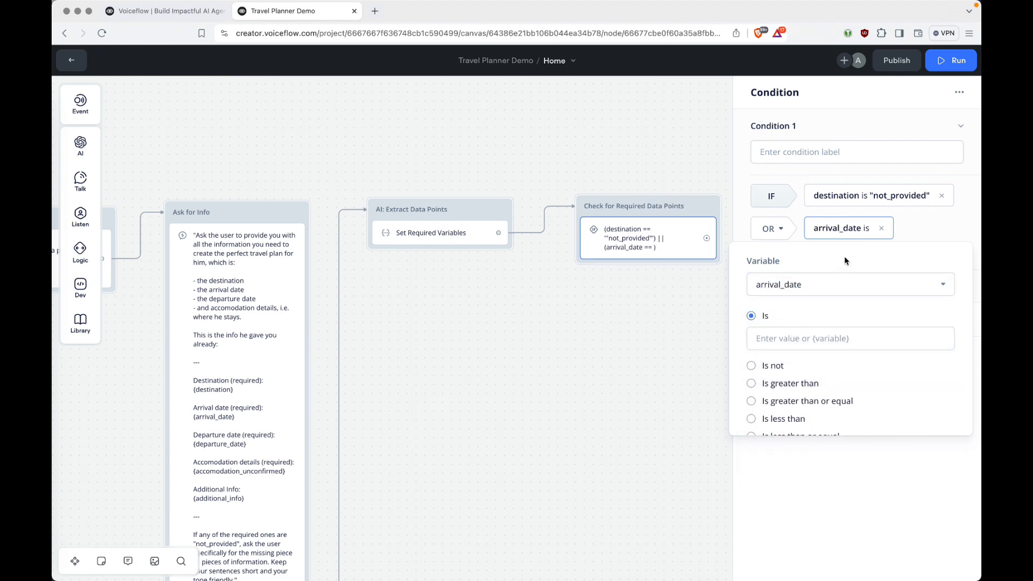
left_click(793, 337)
key("super+v")
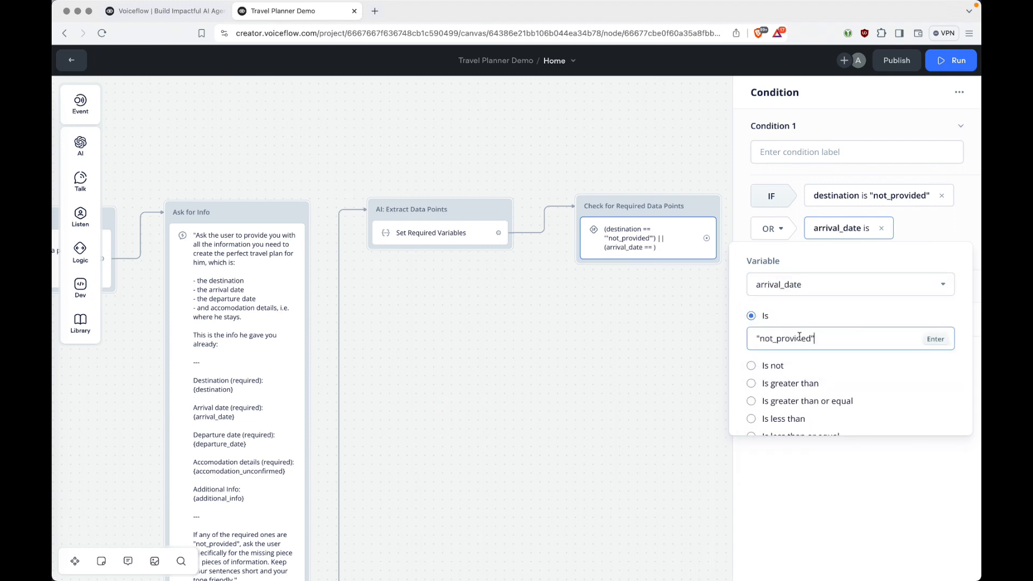
key("Return")
left_click(936, 238)
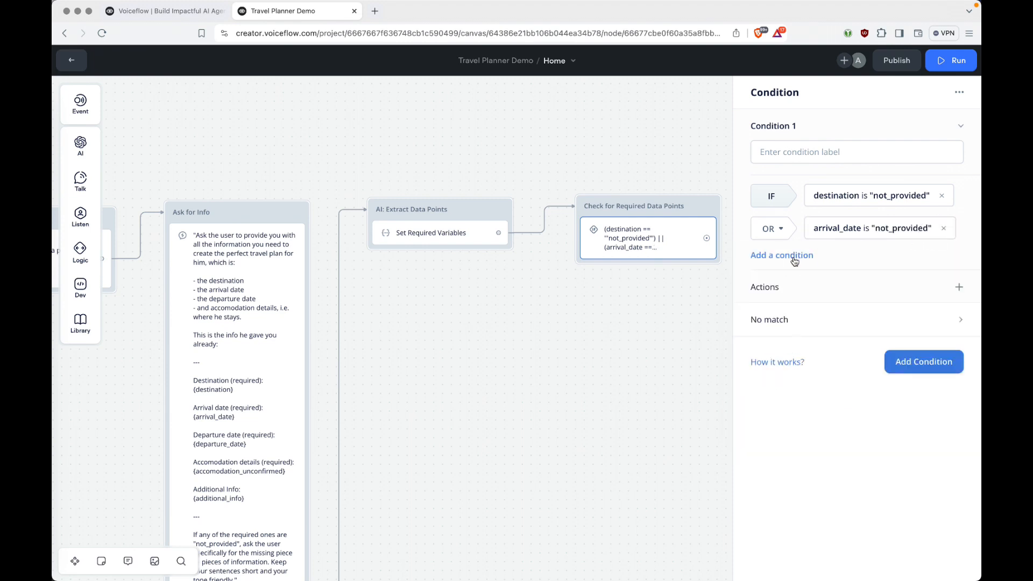
Add an OR condition checking whether departure_date is "not_provided".
left_click(791, 256)
left_click(784, 277)
left_click(850, 263)
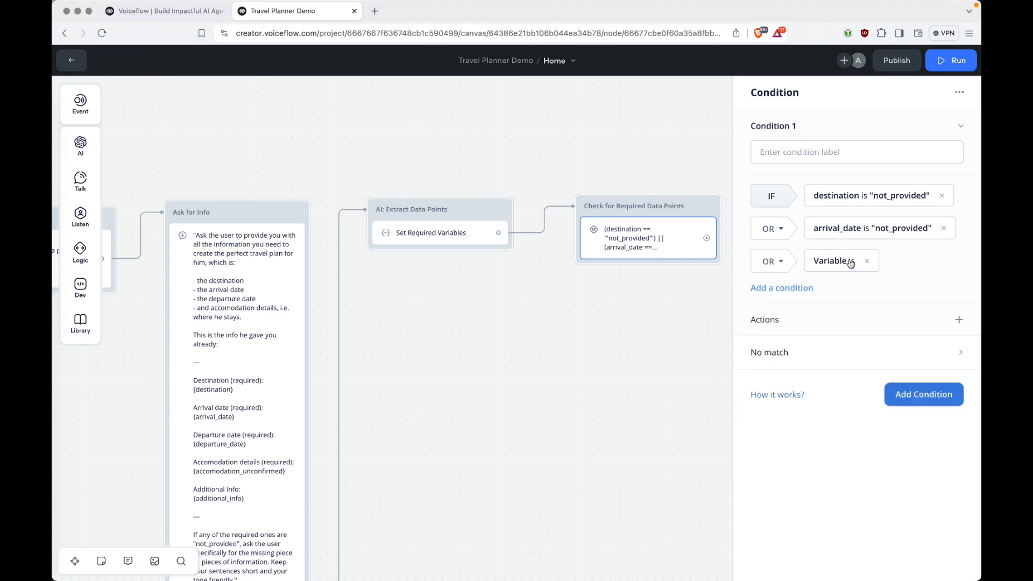
left_click(849, 262)
left_click(835, 320)
type("depa")
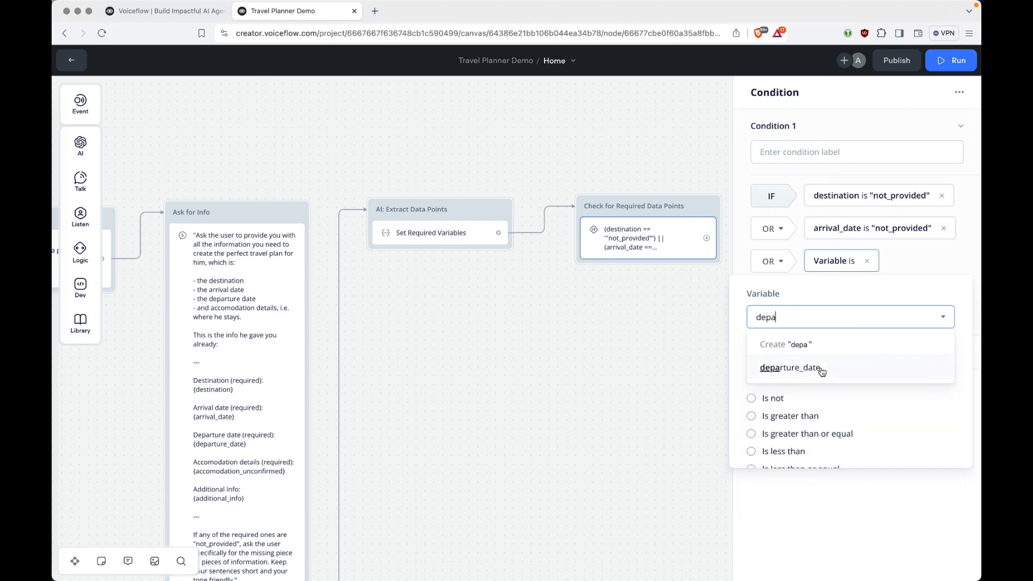
left_click(821, 372)
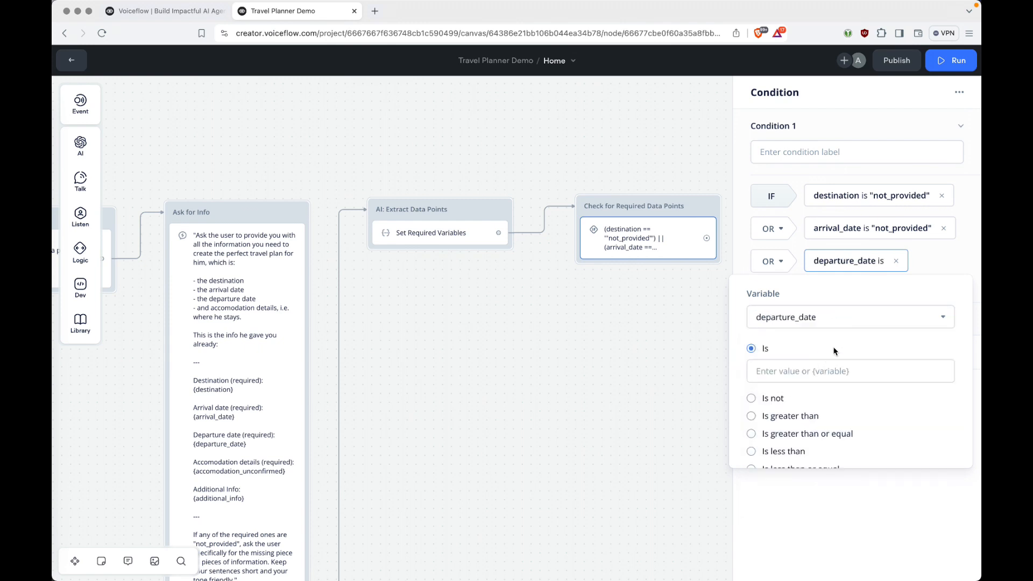
left_click(799, 371)
key("super+v")
left_click(932, 264)
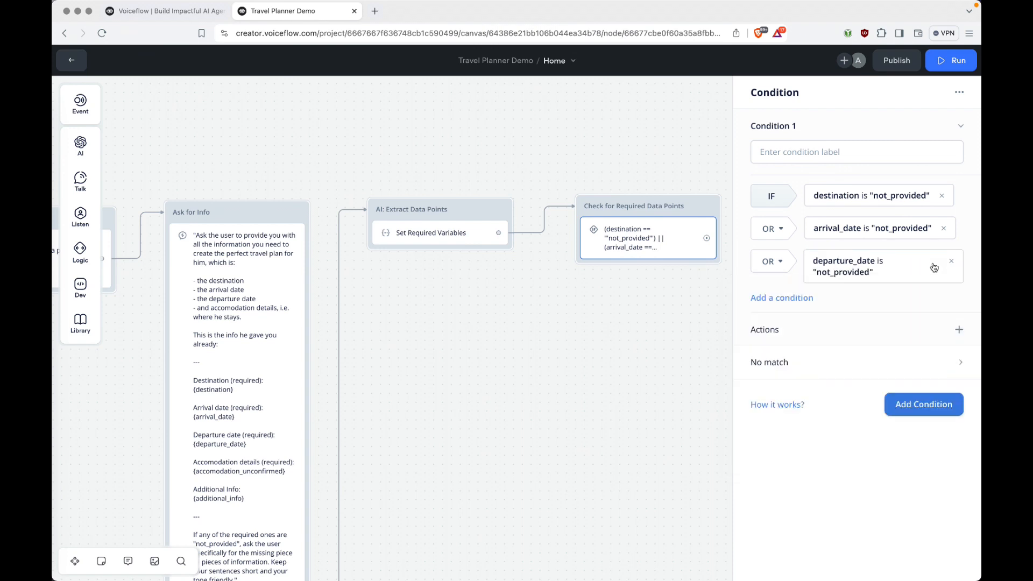
Add an OR condition checking whether accomodation_unconfirmed is "not_provided".
left_click(794, 297)
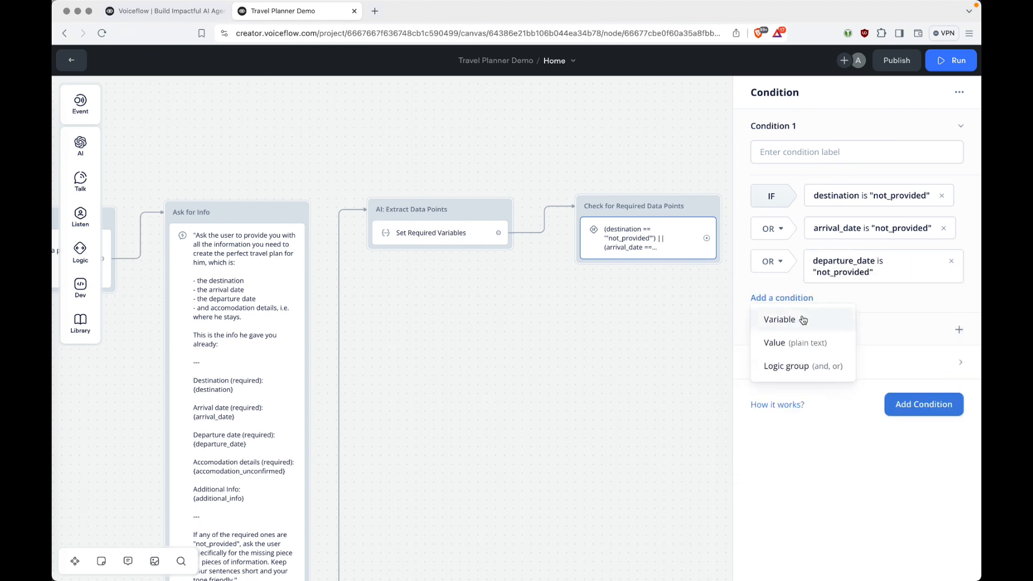
left_click(801, 320)
left_click(830, 357)
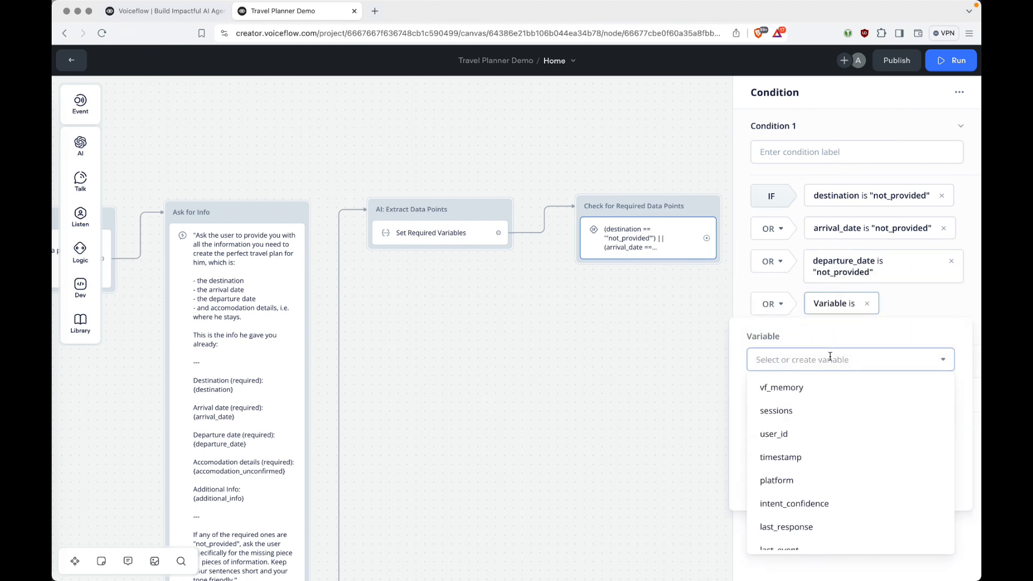
type("acco")
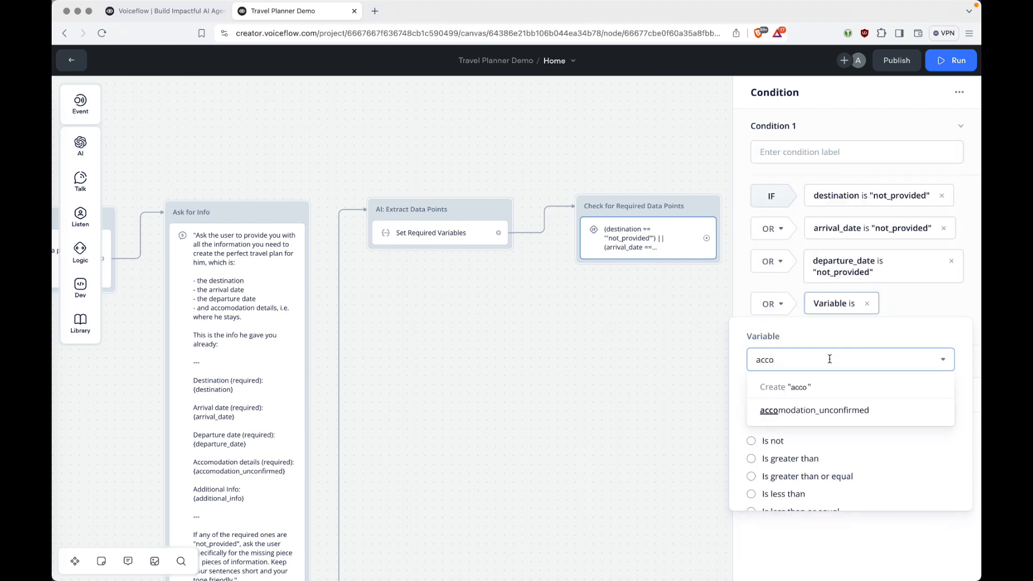
left_click(824, 409)
left_click(801, 411)
type("\"not_provided\"")
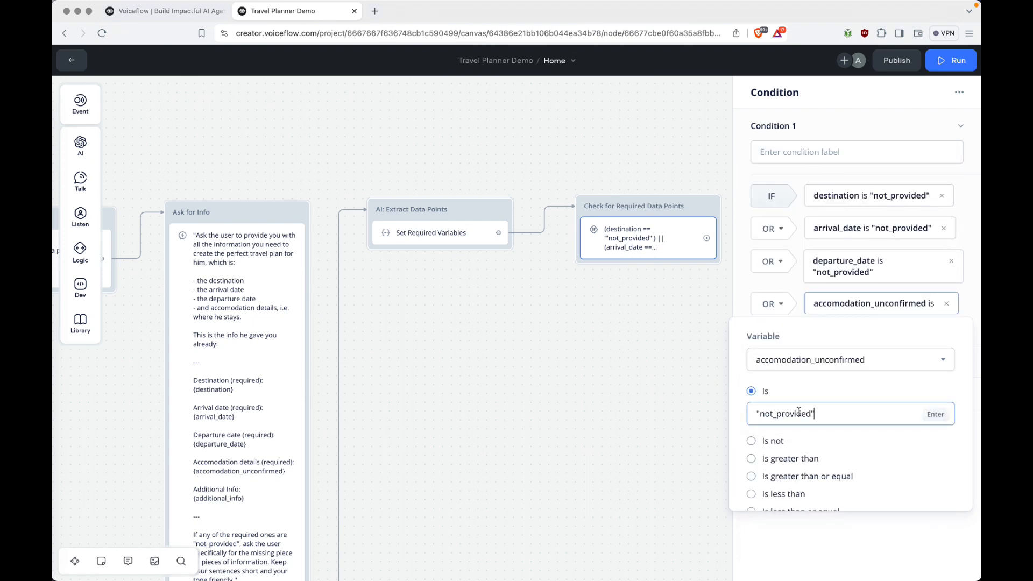
left_click(827, 539)
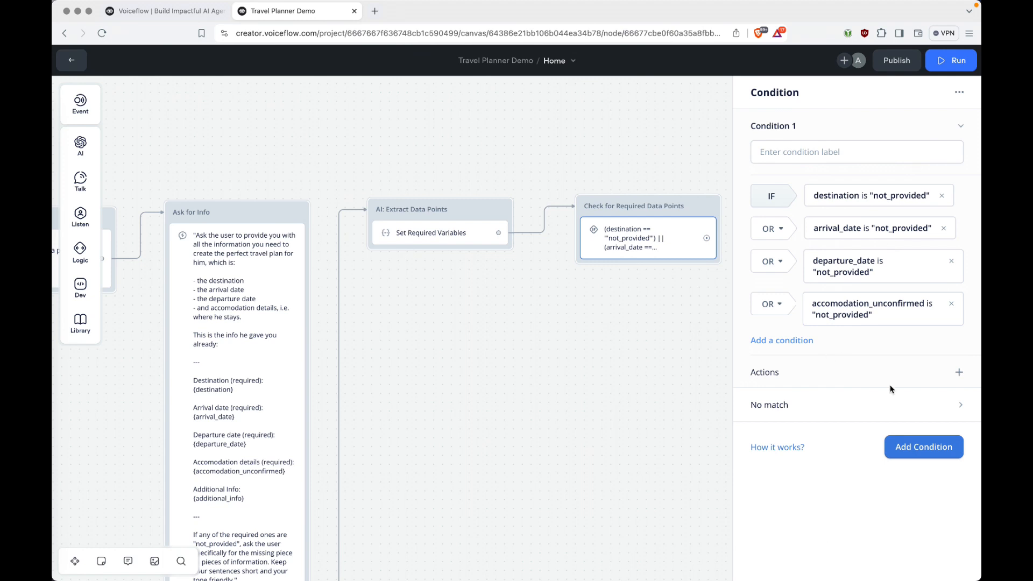
Add an Else path under No match, then close the condition panel.
left_click(793, 404)
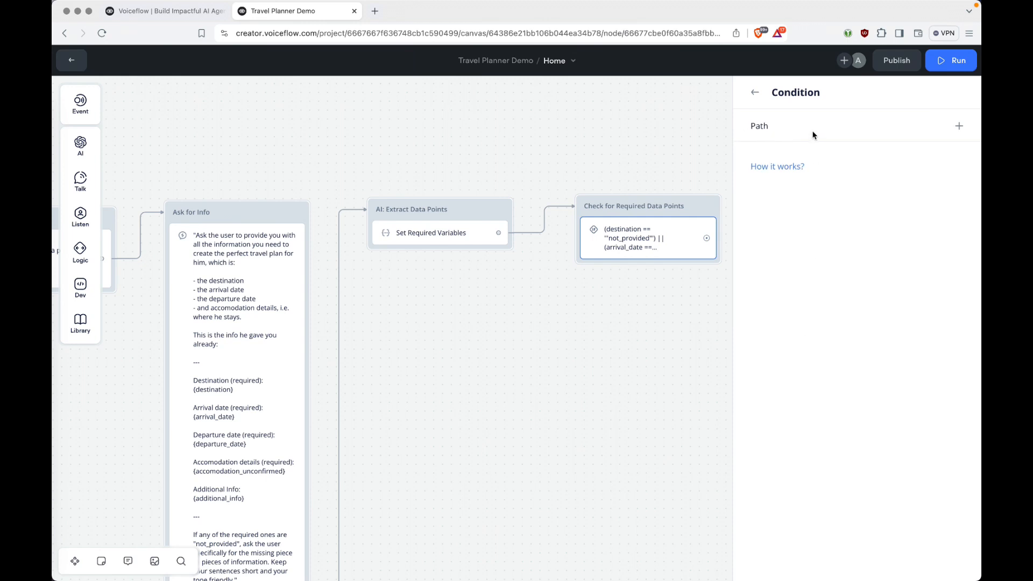
left_click(958, 125)
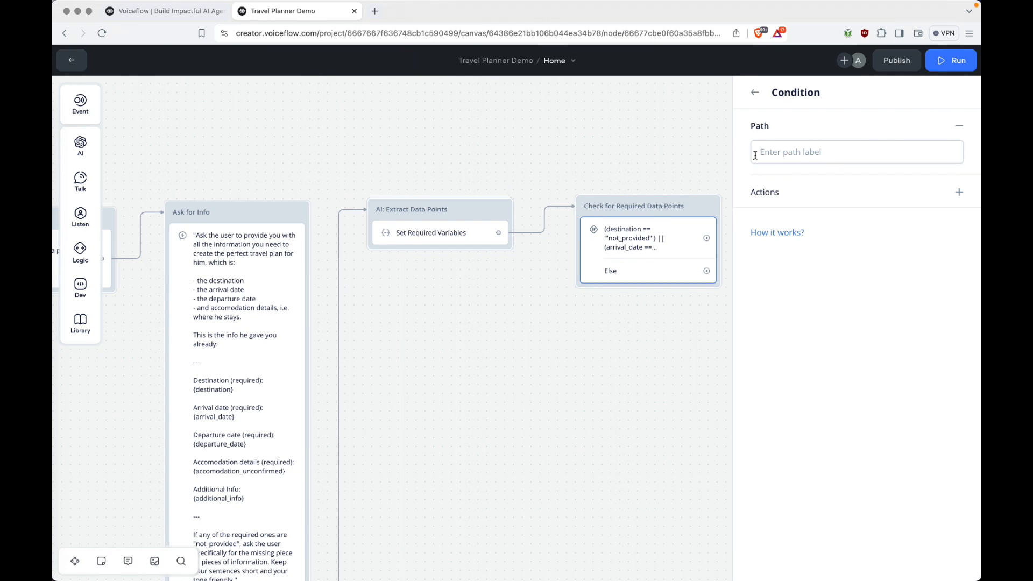
left_click(718, 169)
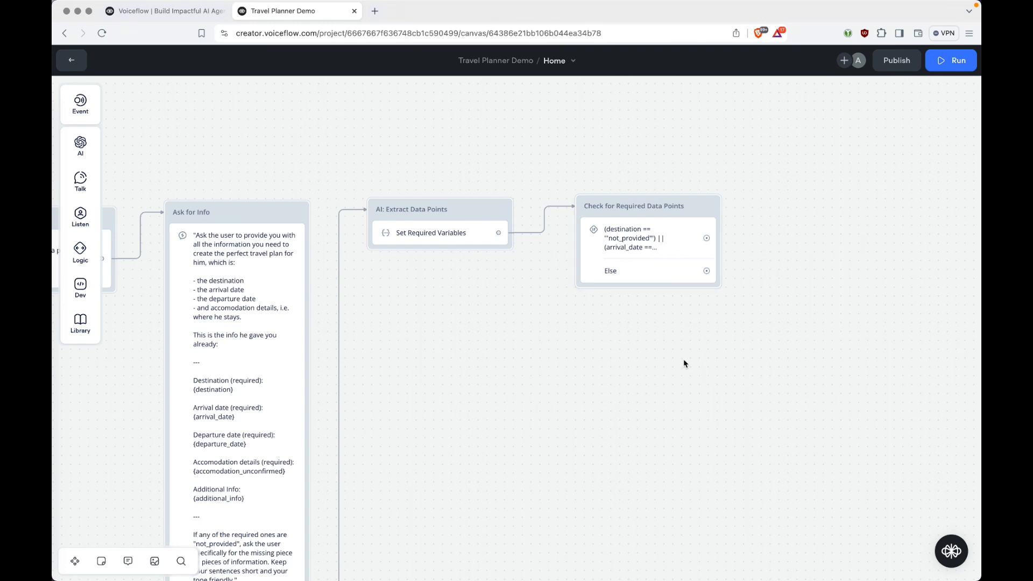
Connect the condition's first path back to Ask for Info, routing the link above the blocks.
scroll(684, 361, "left", 3)
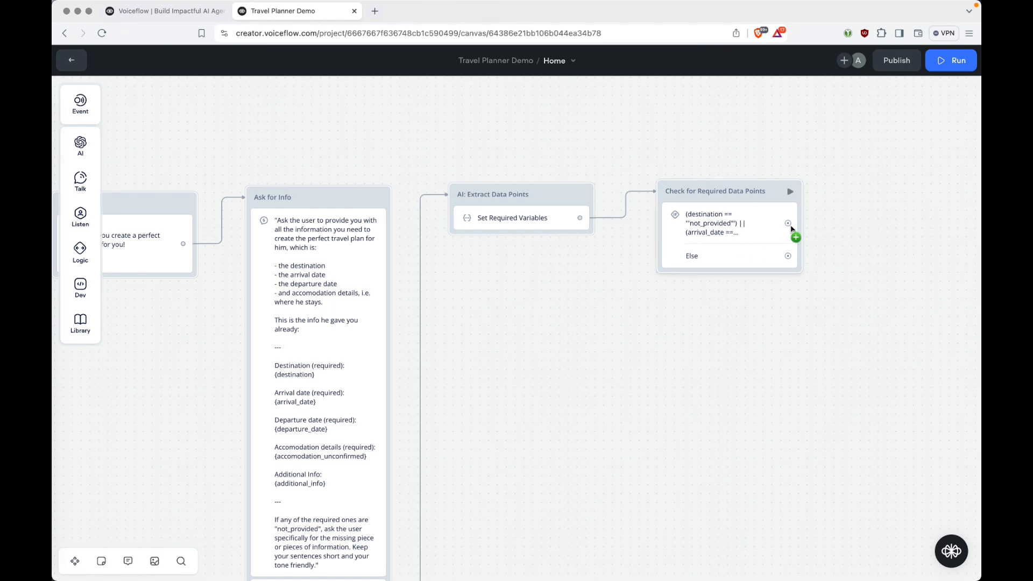
left_click_drag(788, 224, 315, 196)
left_click(410, 197)
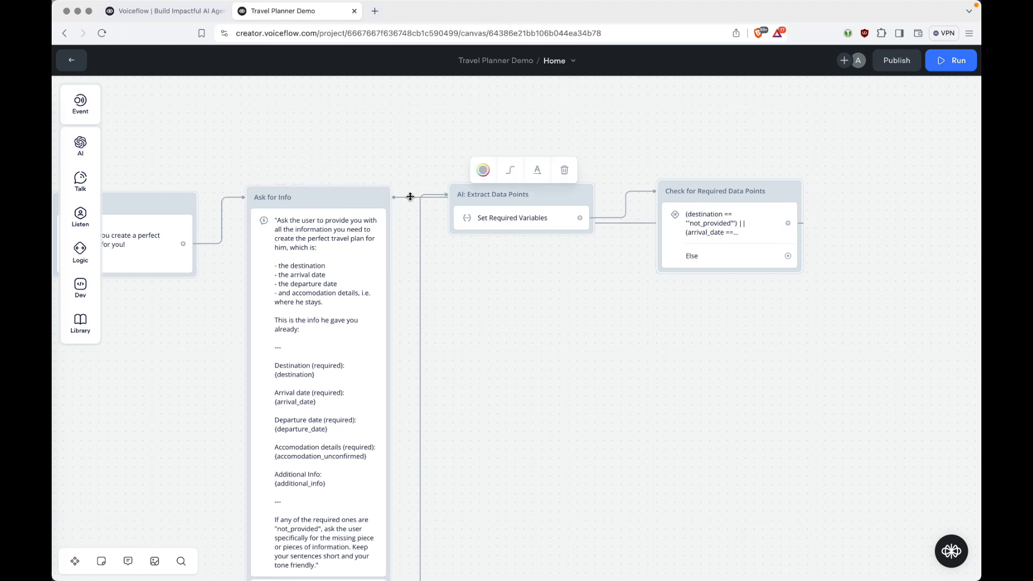
left_click_drag(410, 197, 410, 161)
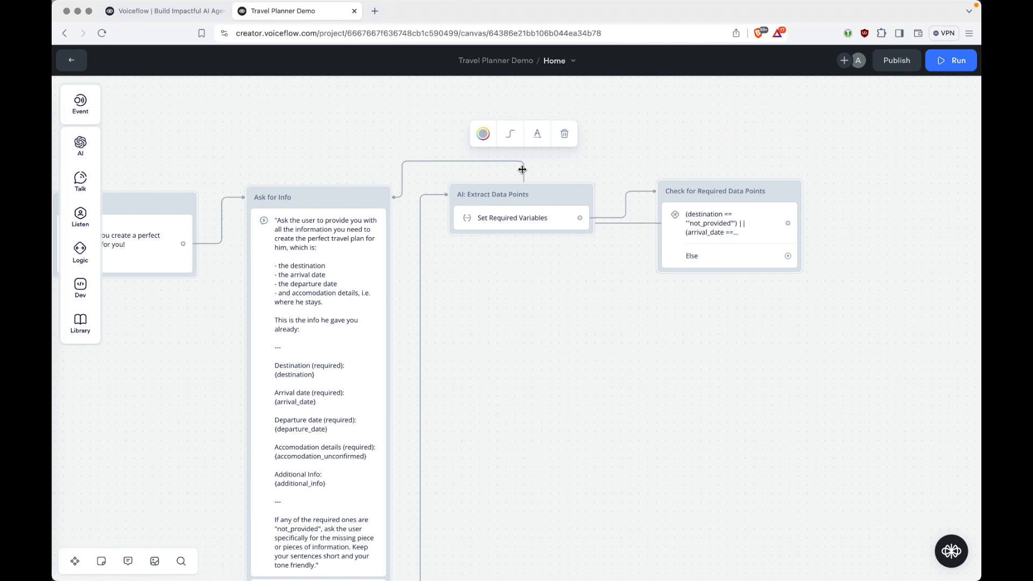
left_click_drag(522, 169, 819, 159)
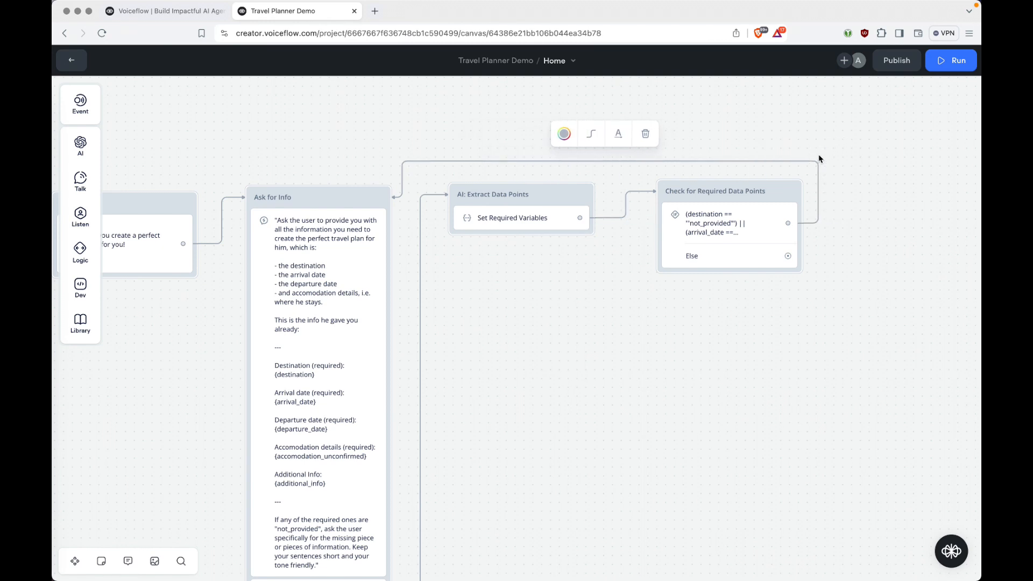
Adjust the loop-back link's segments so it lines up with the incoming connection.
left_click(460, 162)
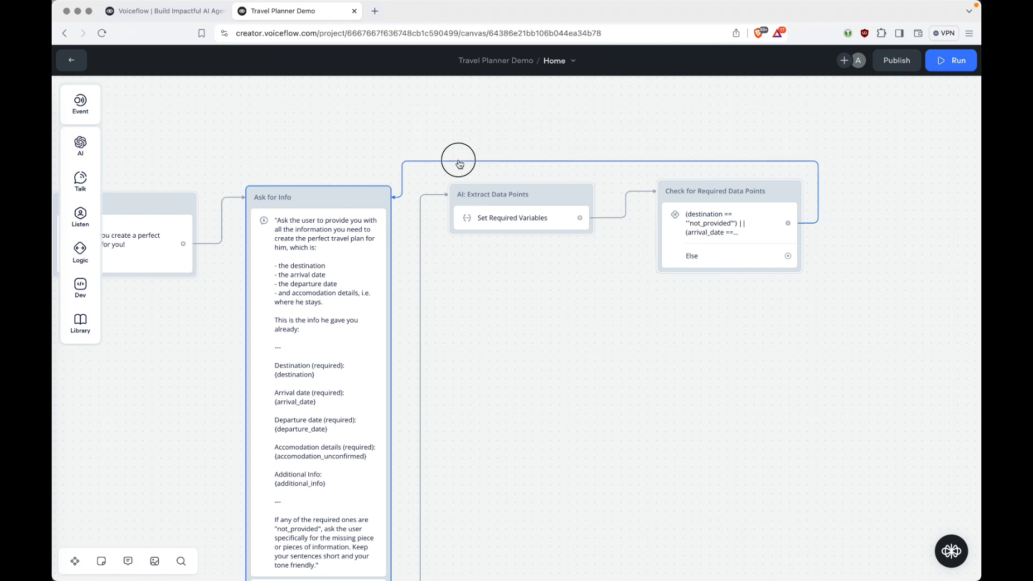
left_click(474, 162)
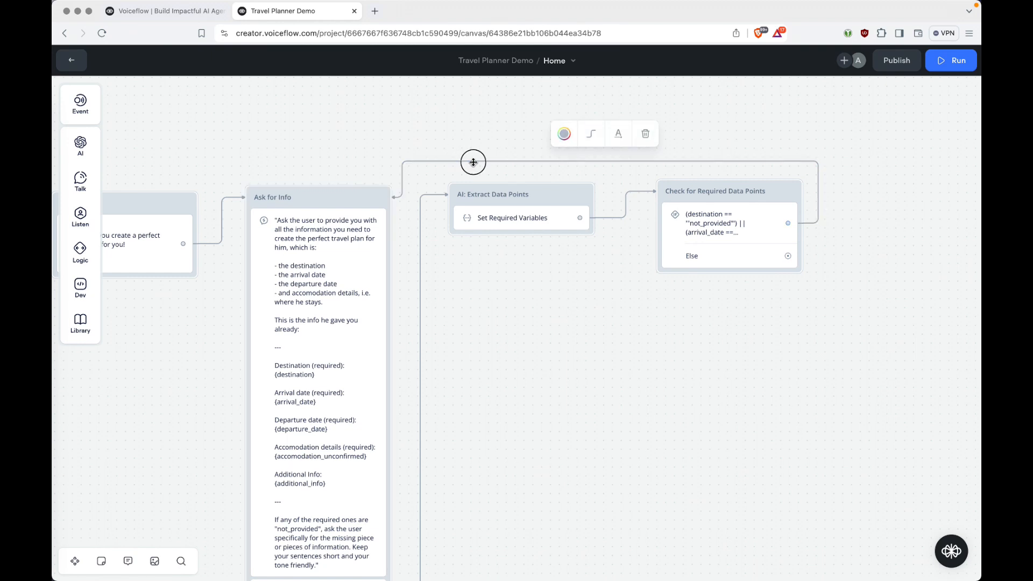
left_click_drag(473, 162, 474, 153)
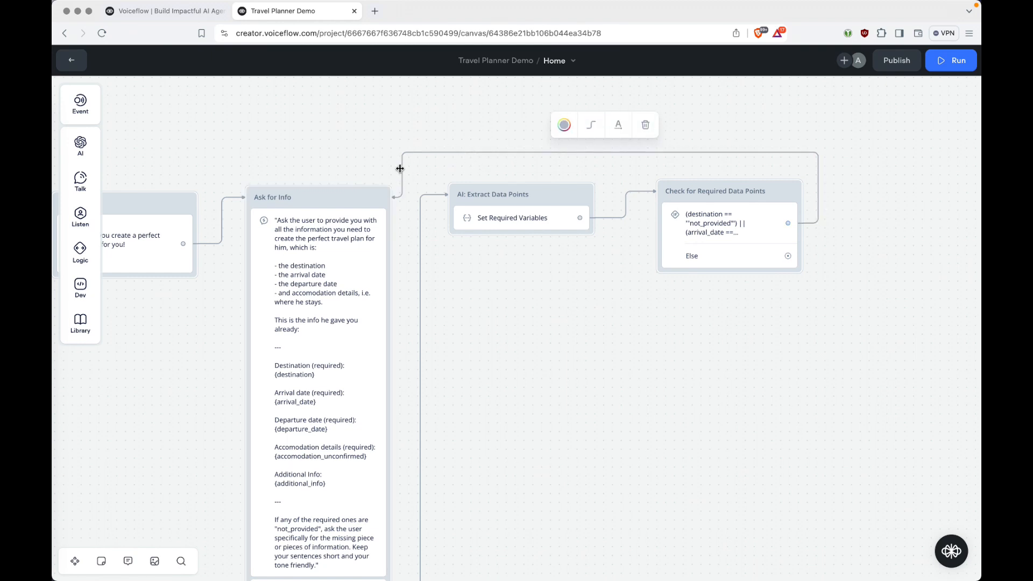
left_click_drag(400, 168, 234, 196)
left_click(232, 175)
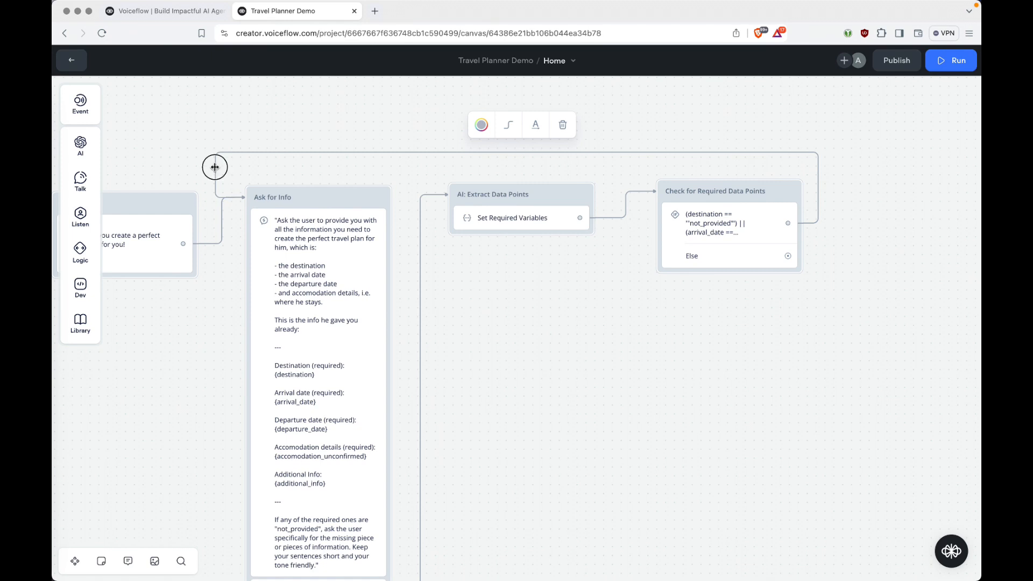
left_click_drag(214, 167, 221, 166)
scroll(424, 396, "down", 5)
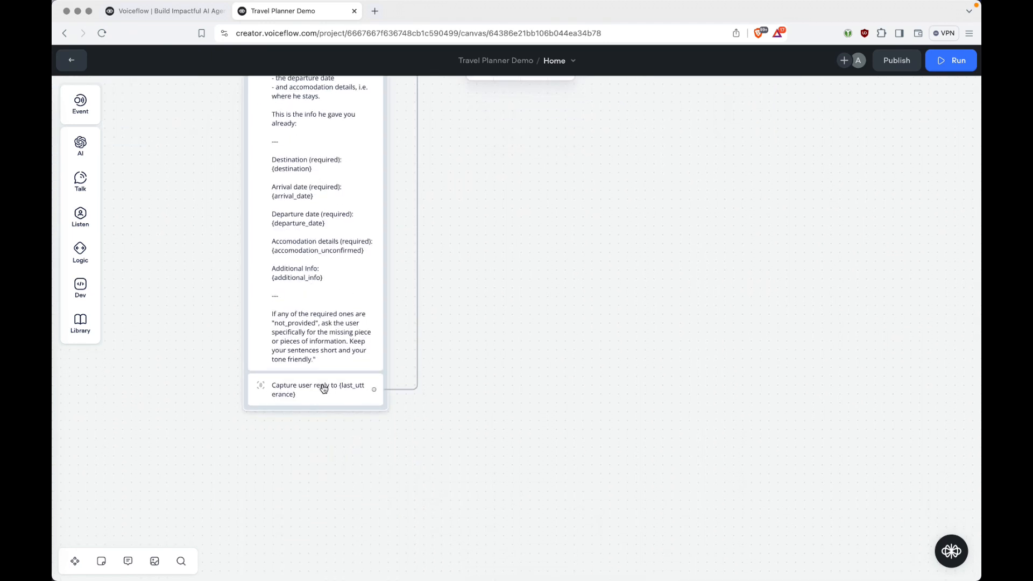
scroll(488, 368, "up", 3)
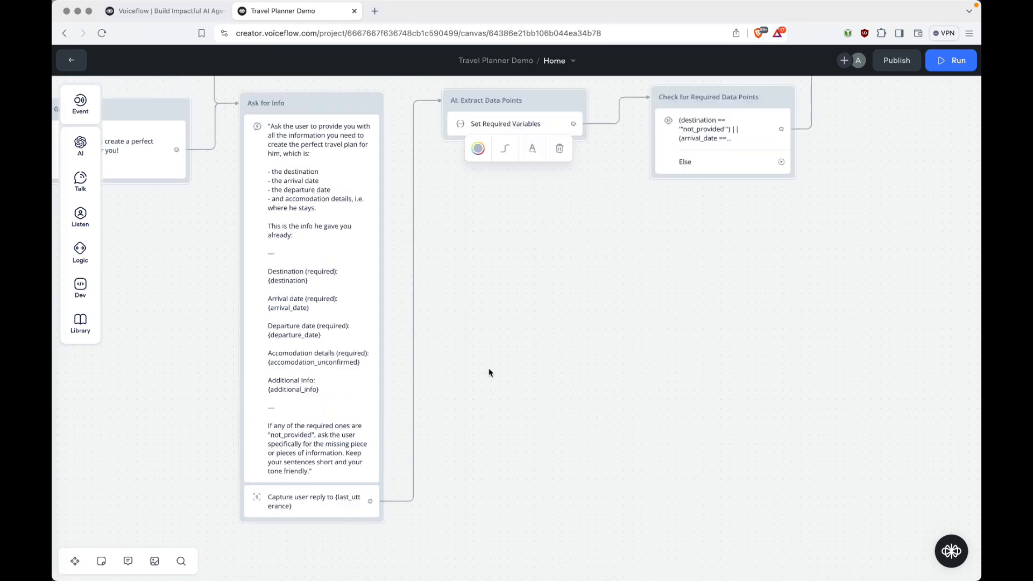
scroll(489, 373, "up", 2)
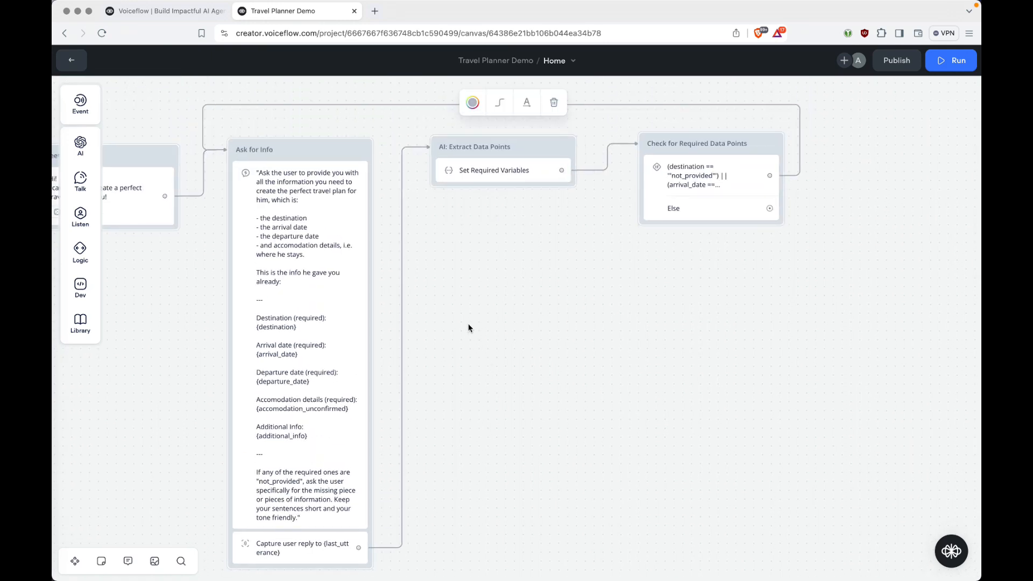
scroll(468, 326, "up", 1)
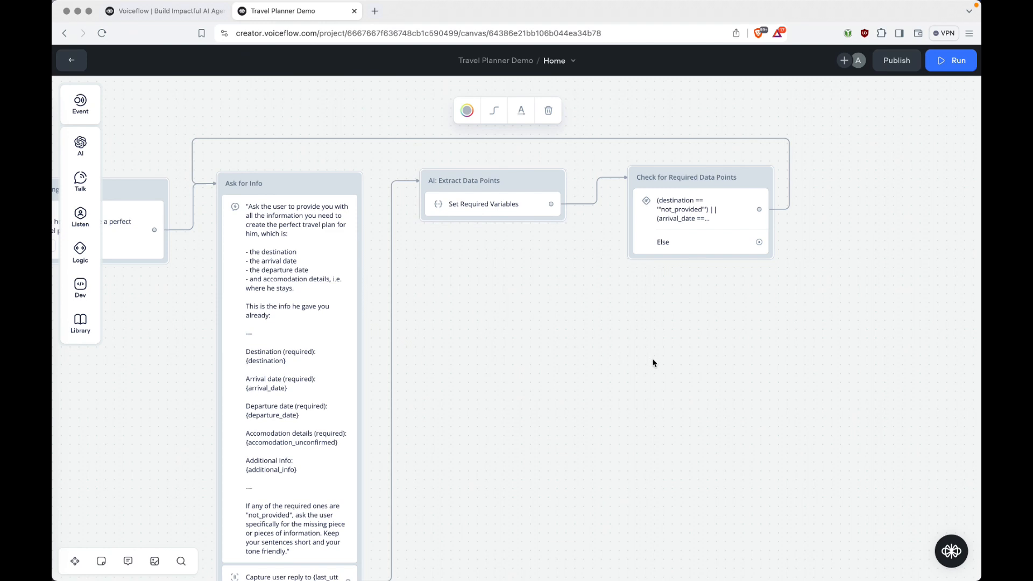
left_click(583, 356)
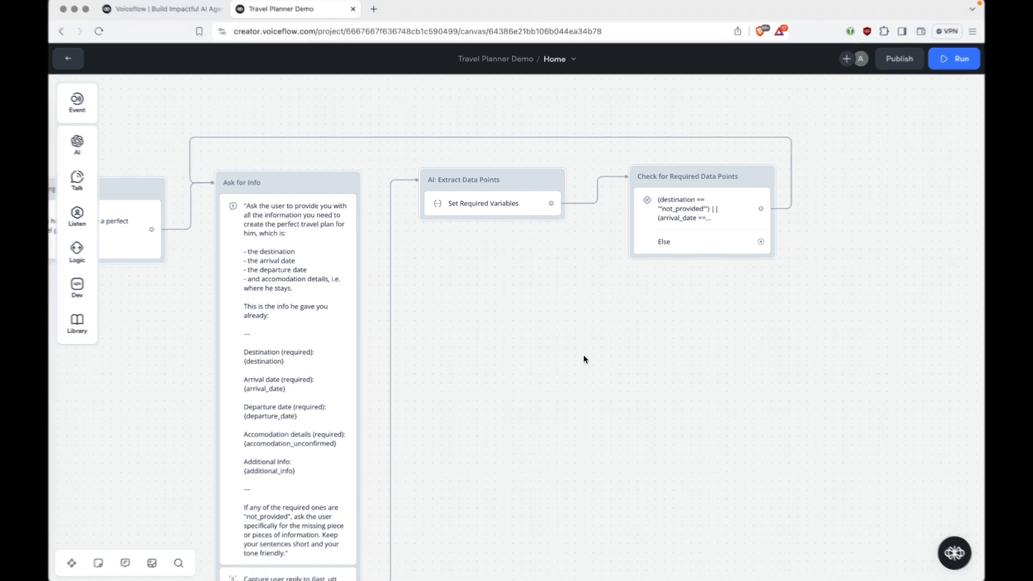
scroll(613, 347, "right", 5)
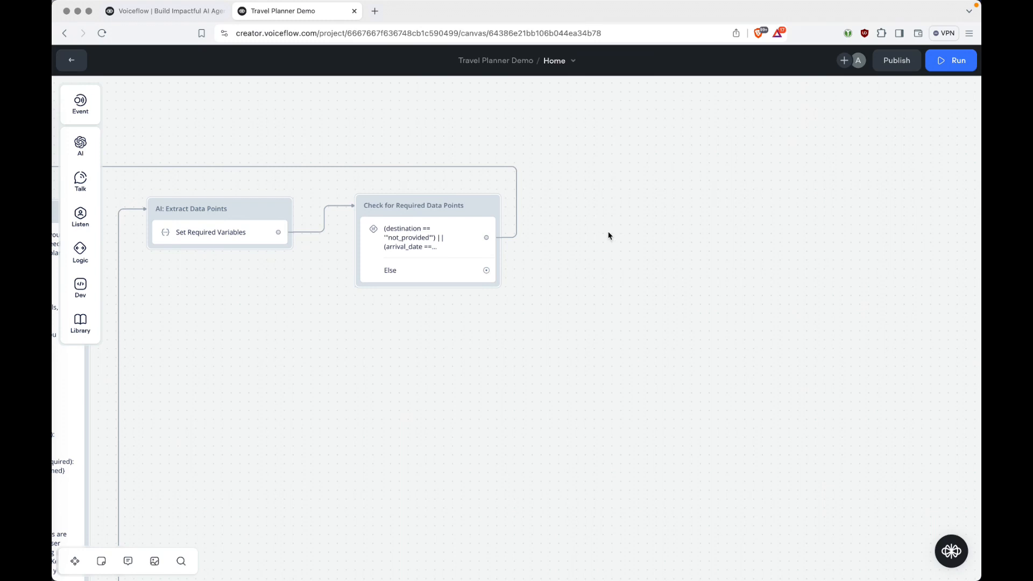
Paste the Get Lat & Lon API block beside the condition, wire Else to it, and open its POST step.
key("super+v")
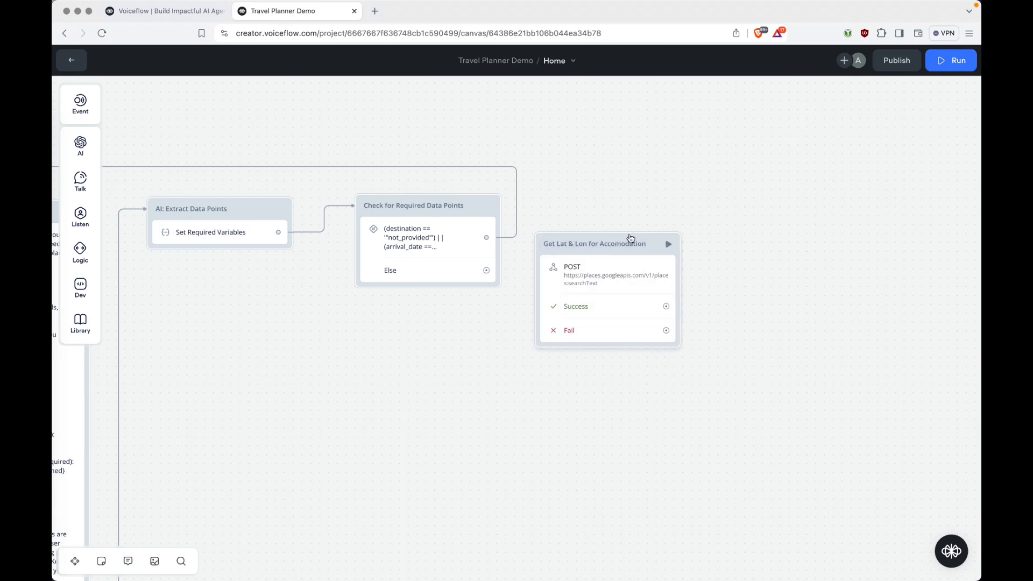
left_click_drag(629, 237, 662, 198)
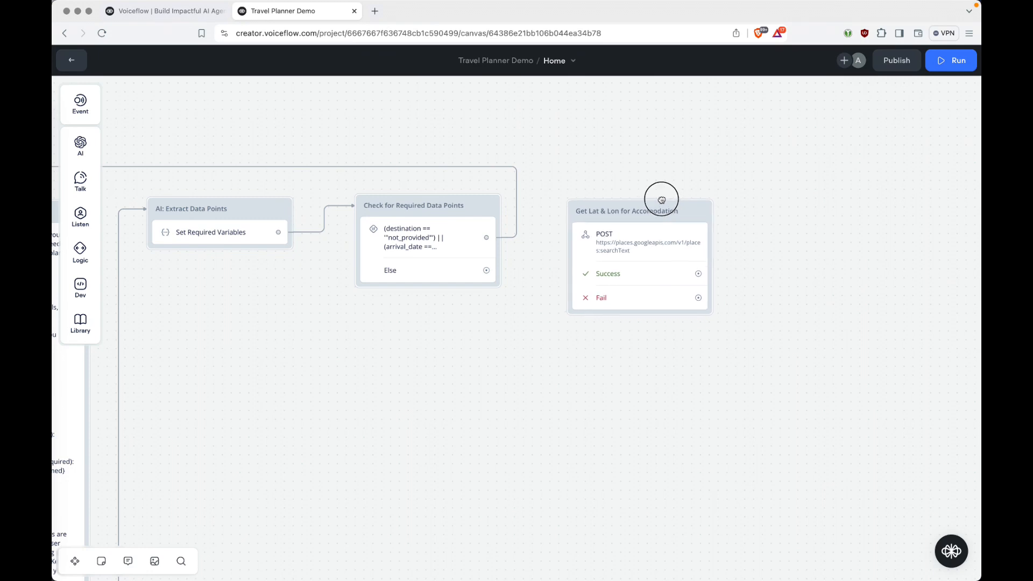
mouse_move(487, 270)
left_mouse_down()
mouse_move(510, 265)
mouse_move(573, 207)
left_mouse_up()
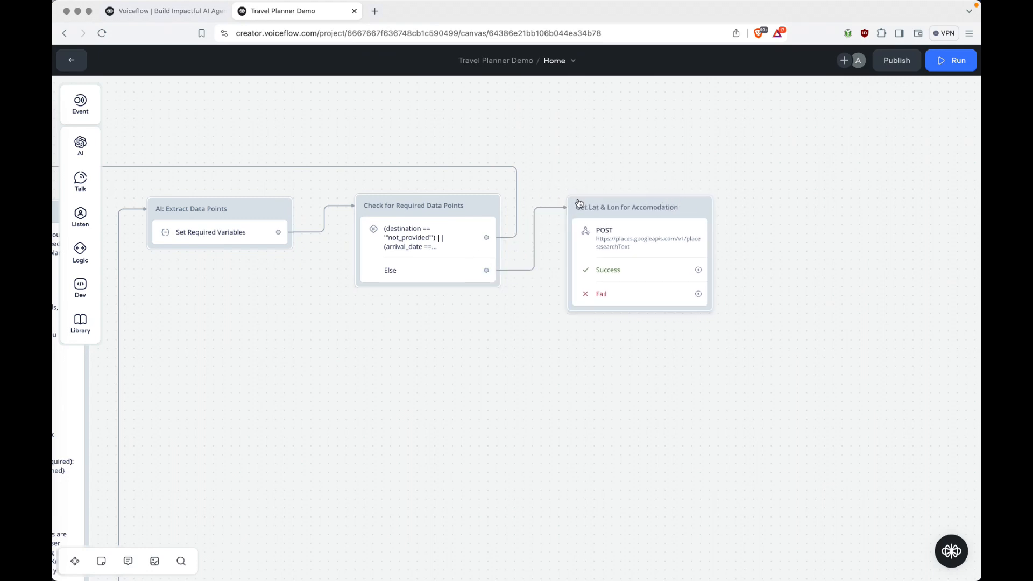
left_click(654, 240)
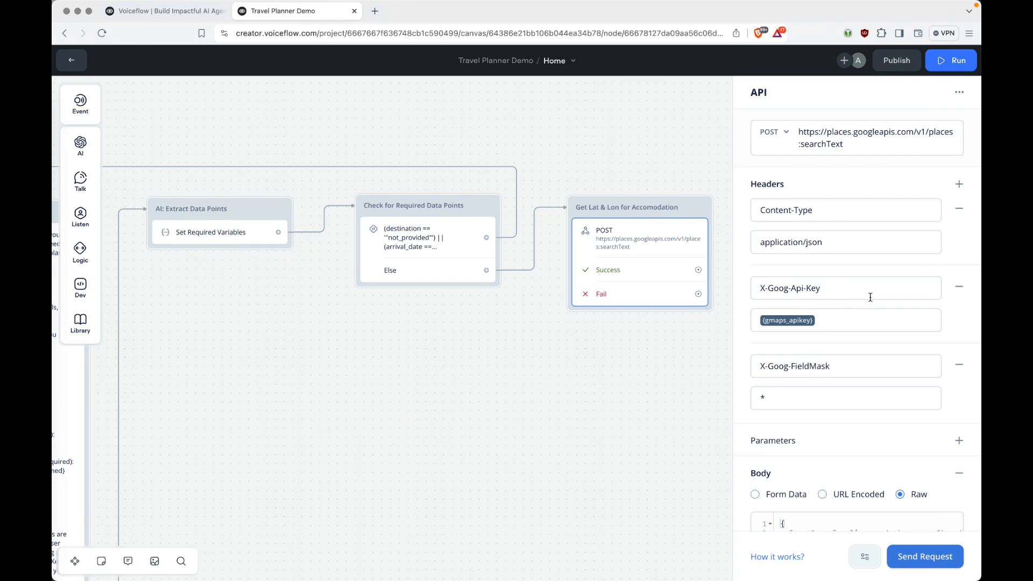
Review the API body and Capture Response settings, then reopen the Google Maps San Francisco hotels tab.
scroll(909, 346, "down", 4)
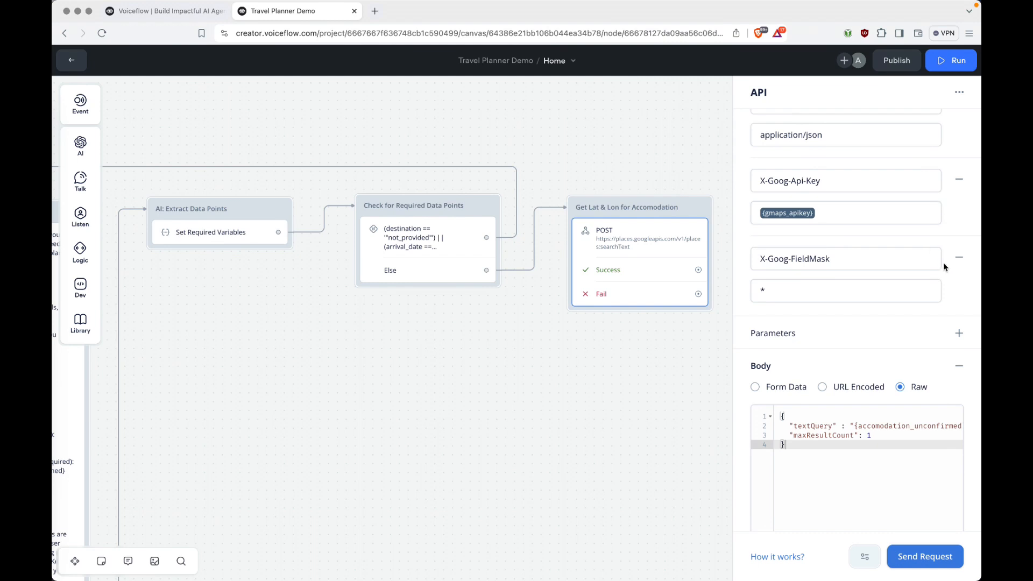
scroll(979, 189, "down", 5)
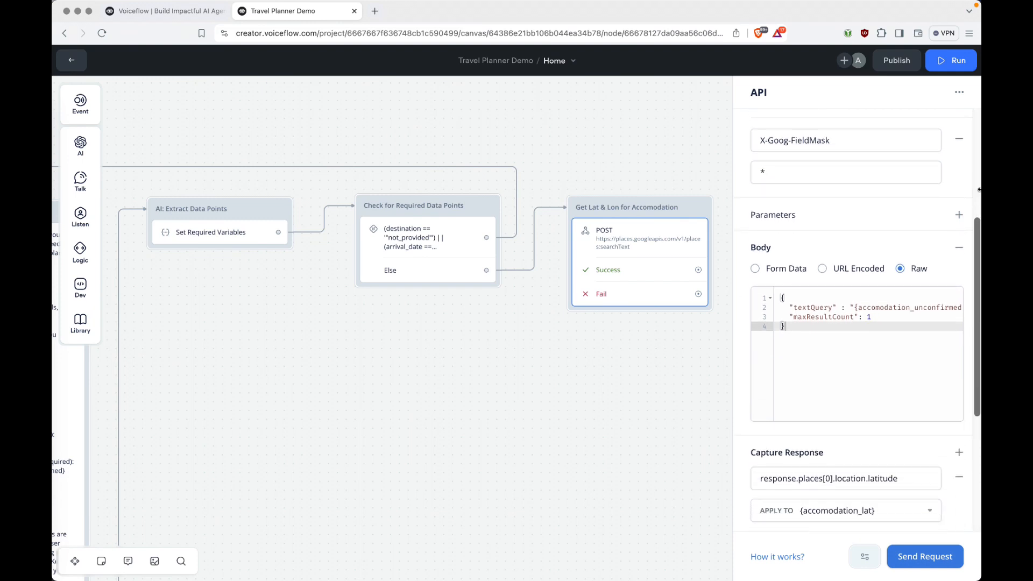
scroll(979, 260, "down", 6)
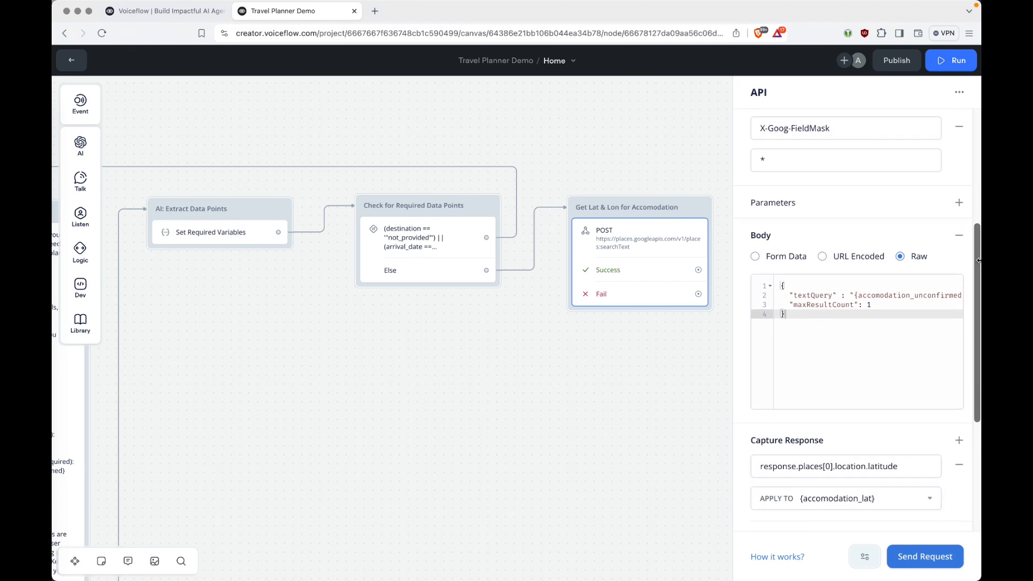
scroll(978, 260, "down", 3)
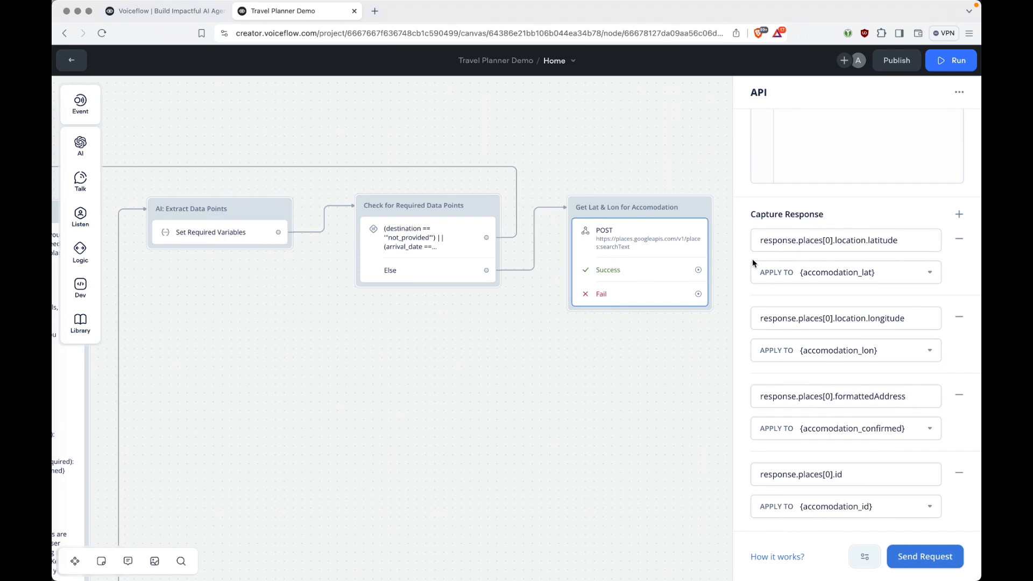
key("super+shift+t")
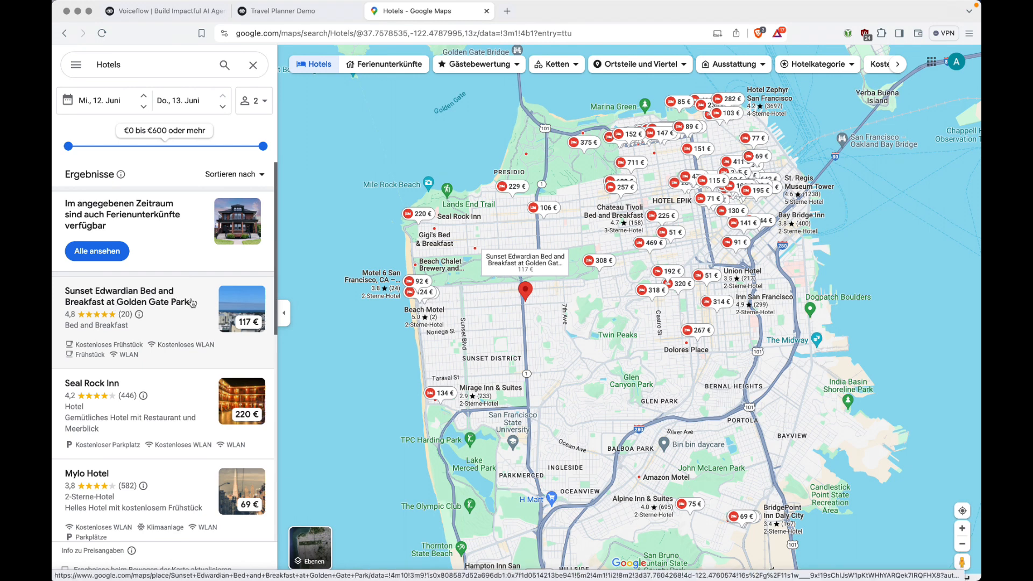
Check the formattedAddress capture path in the API settings against the Google Maps hotel results.
left_click(317, 15)
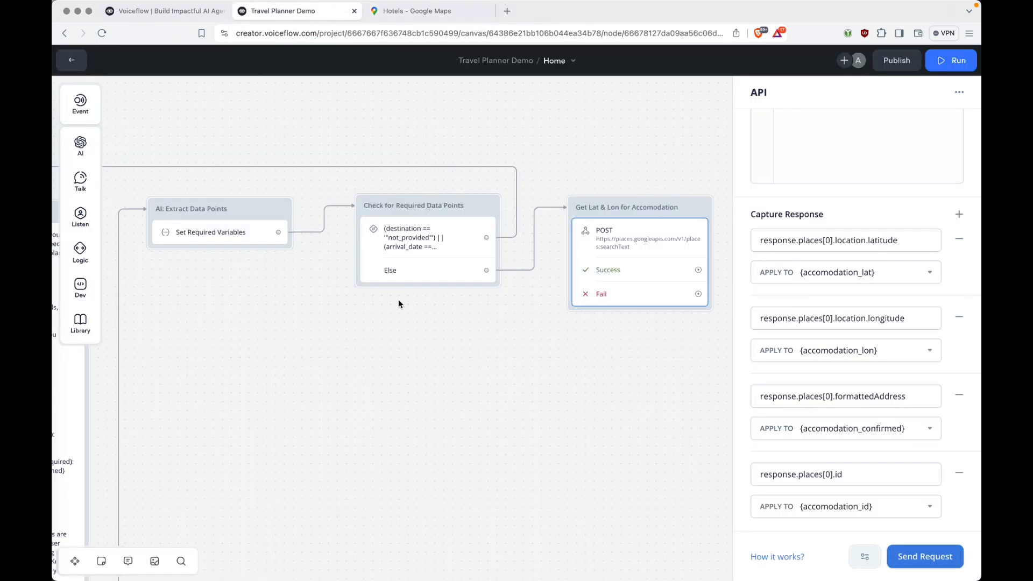
scroll(398, 303, "left", 10)
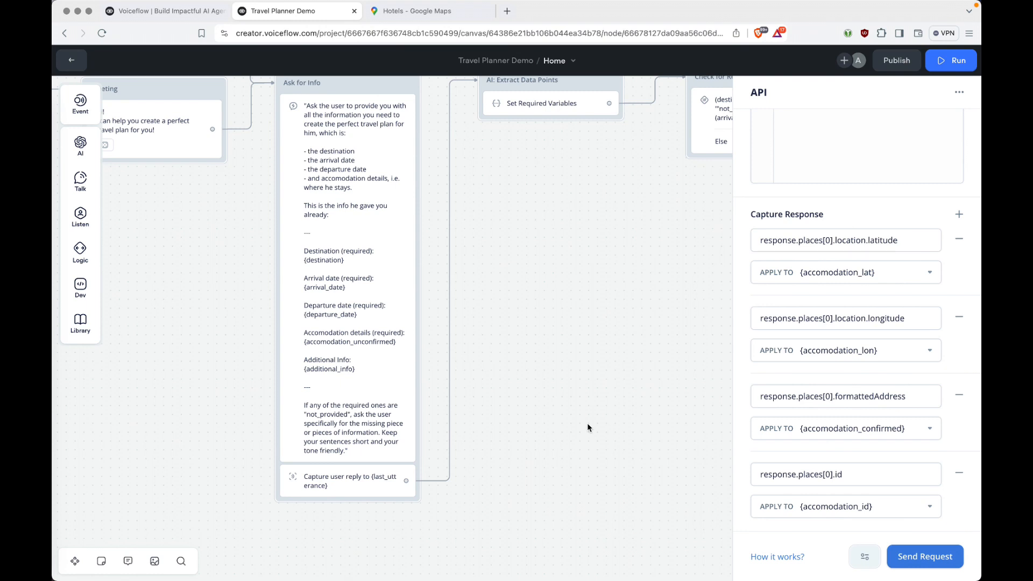
scroll(556, 201, "right", 5)
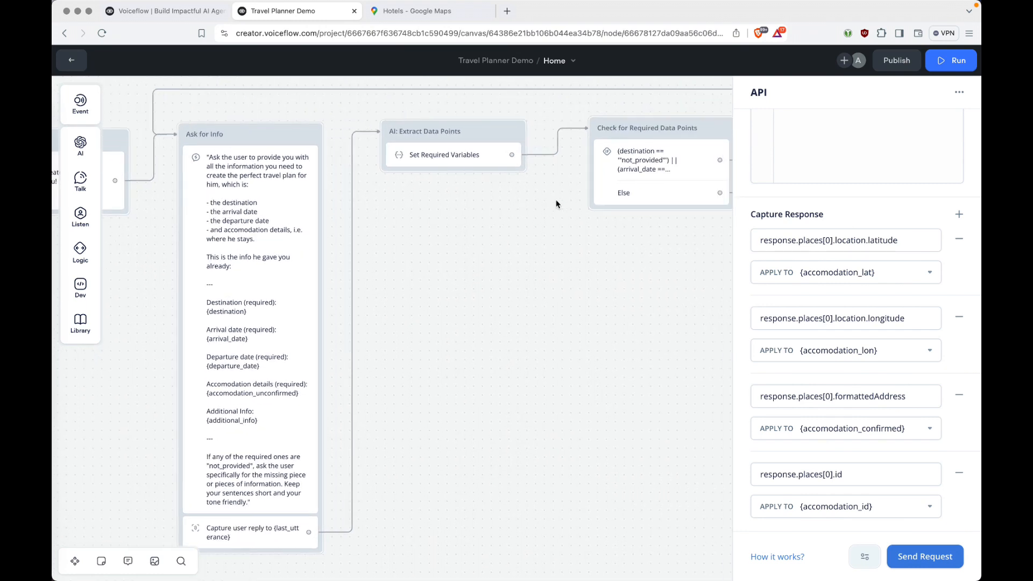
scroll(556, 199, "right", 8)
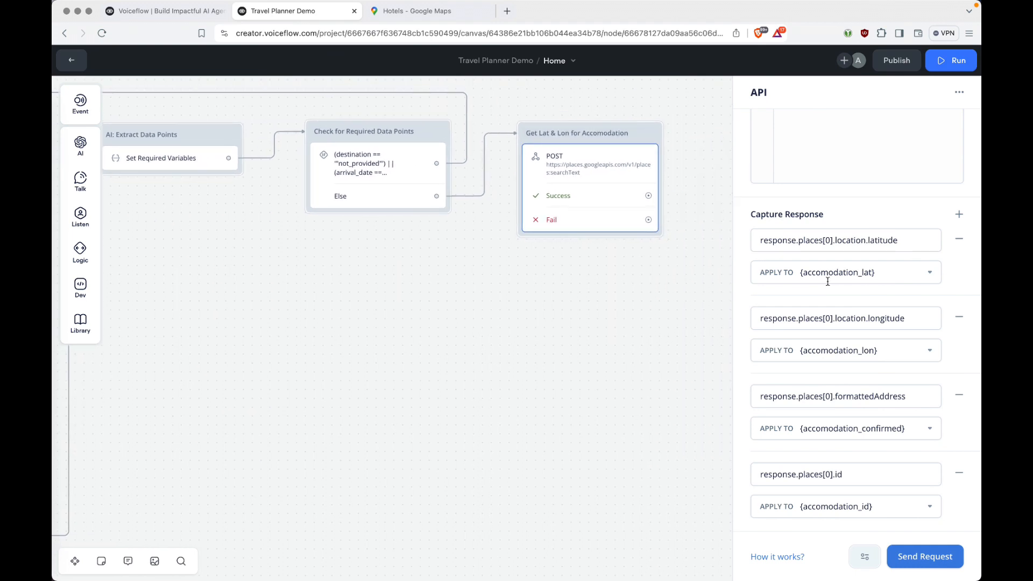
left_click_drag(911, 396, 837, 395)
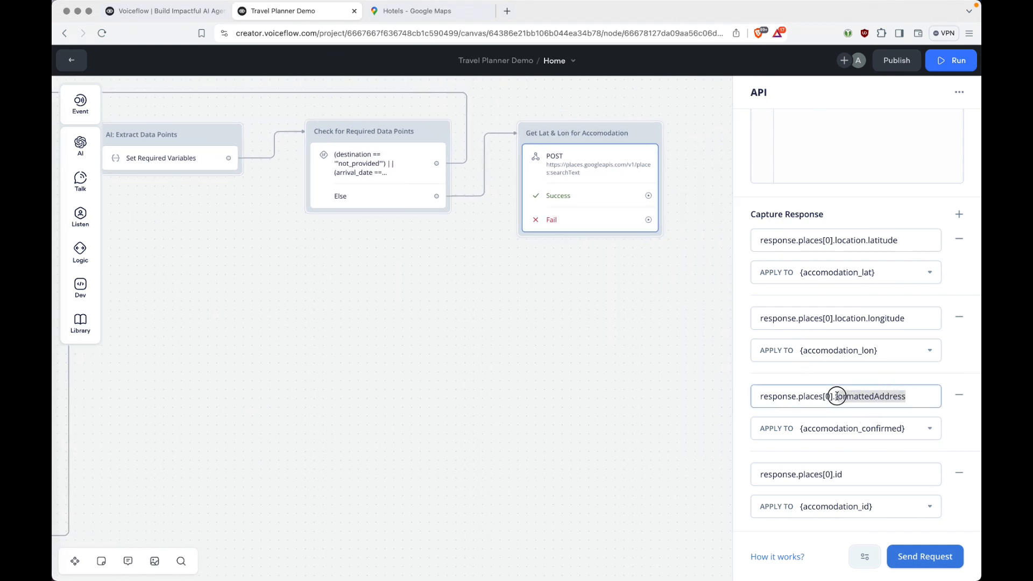
left_click(934, 372)
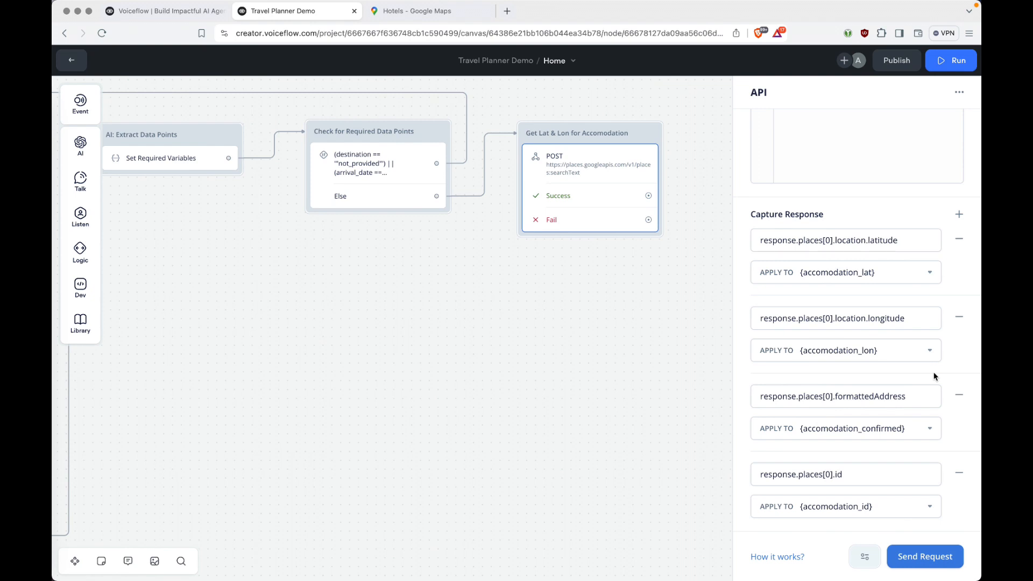
key("ctrl+Tab")
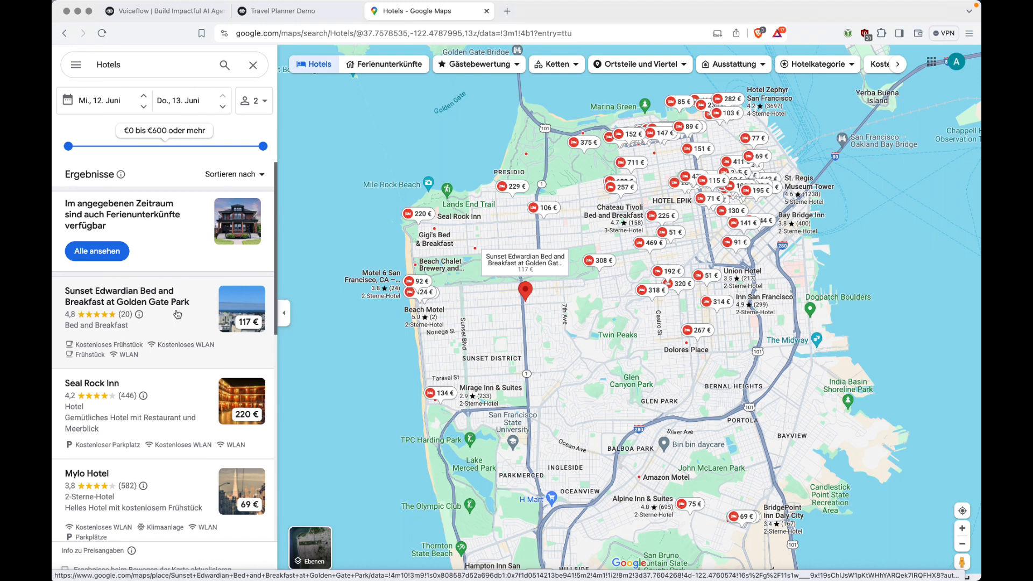
left_click(311, 15)
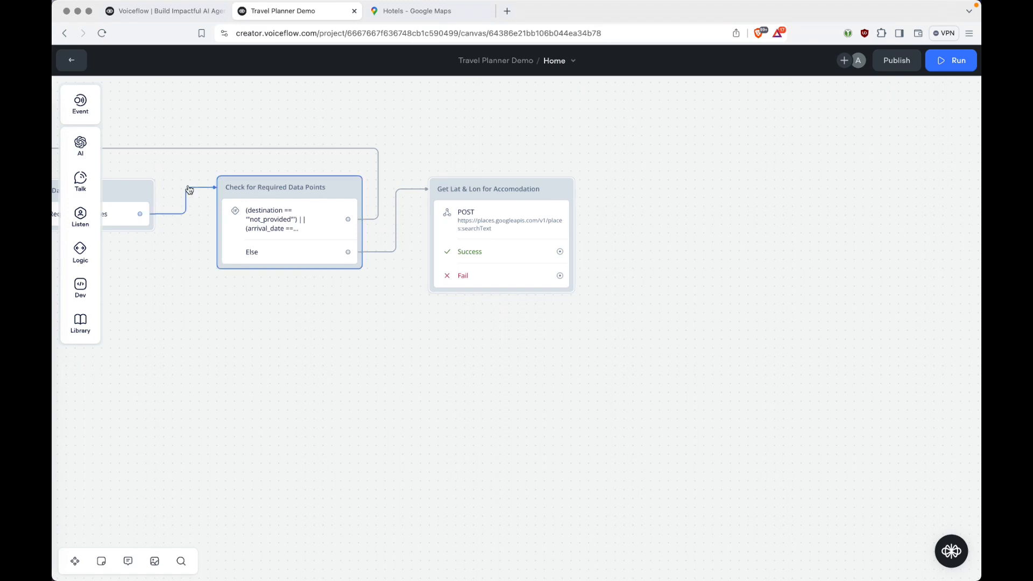
Add a Text step after the API's Success path and rename it TEST.
mouse_move(88, 187)
left_click_drag(134, 179, 700, 191)
left_click_drag(560, 251, 715, 185)
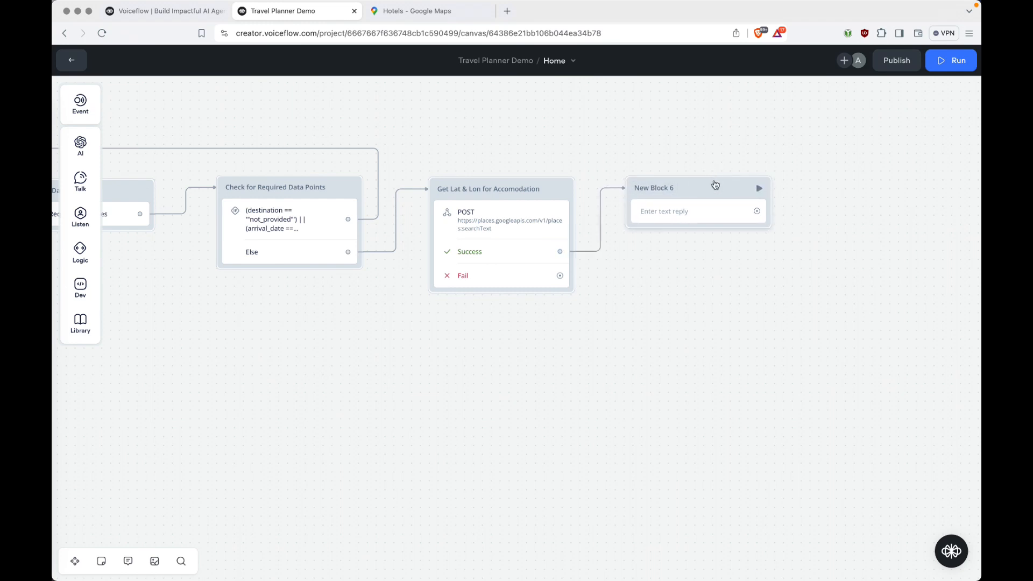
left_click(647, 185)
type("EST")
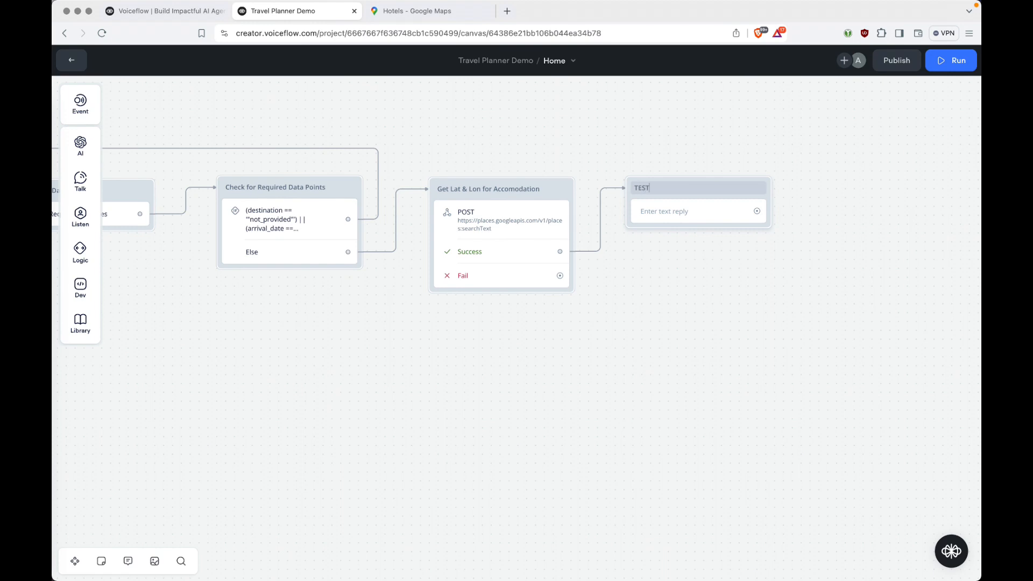
Fill the TEST reply with destination, arrival, departure, accomodation_confirmed and additional_info variables.
left_click(659, 210)
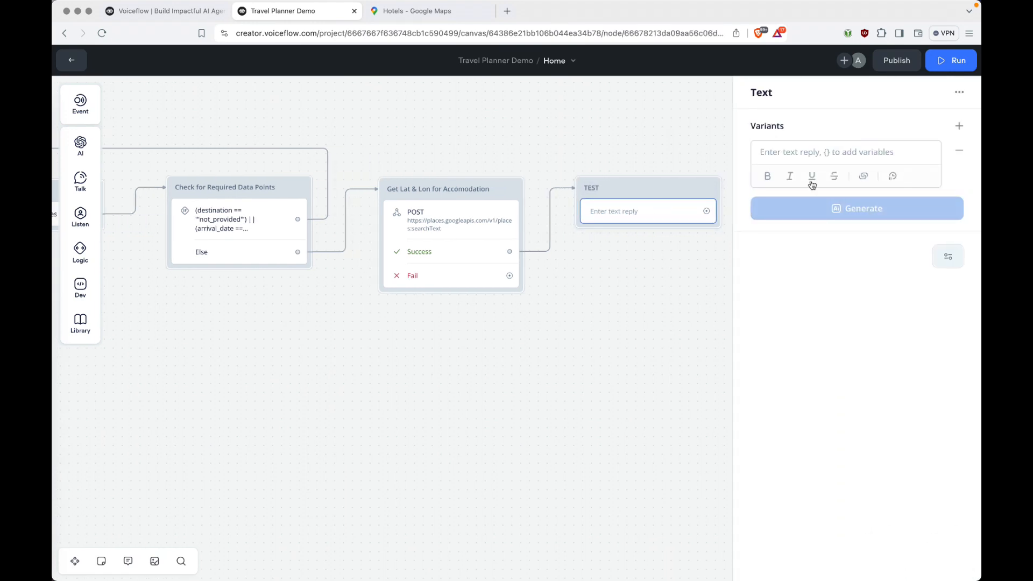
type("Ds")
key("BackSpace")
type("e")
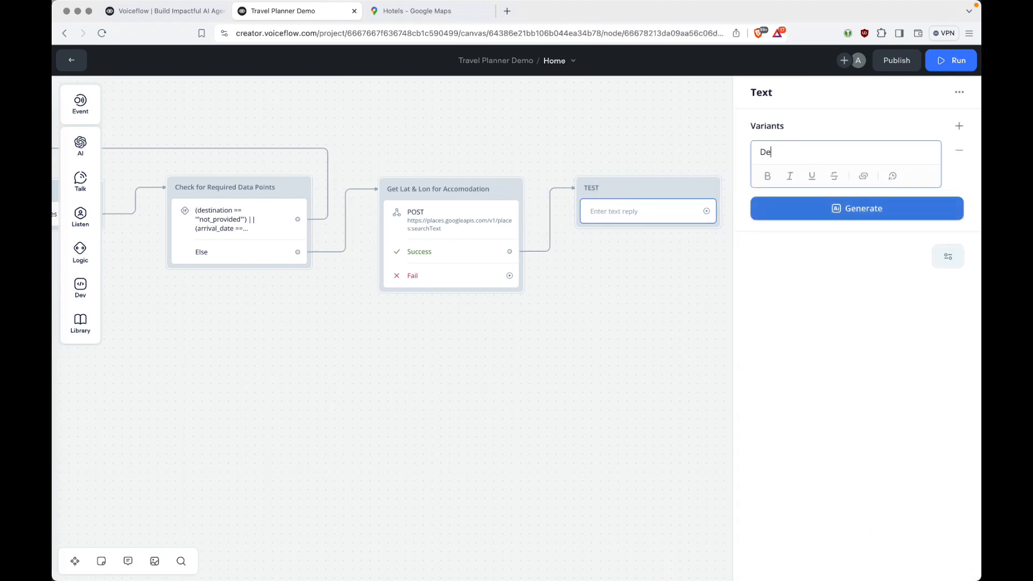
type("stitination: {dest")
key("Return")
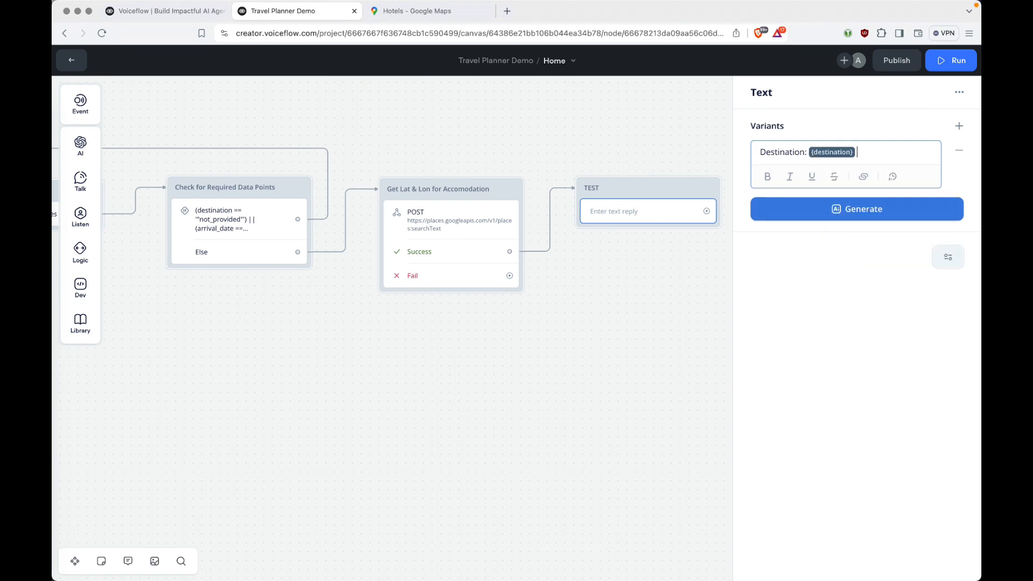
key("Return")
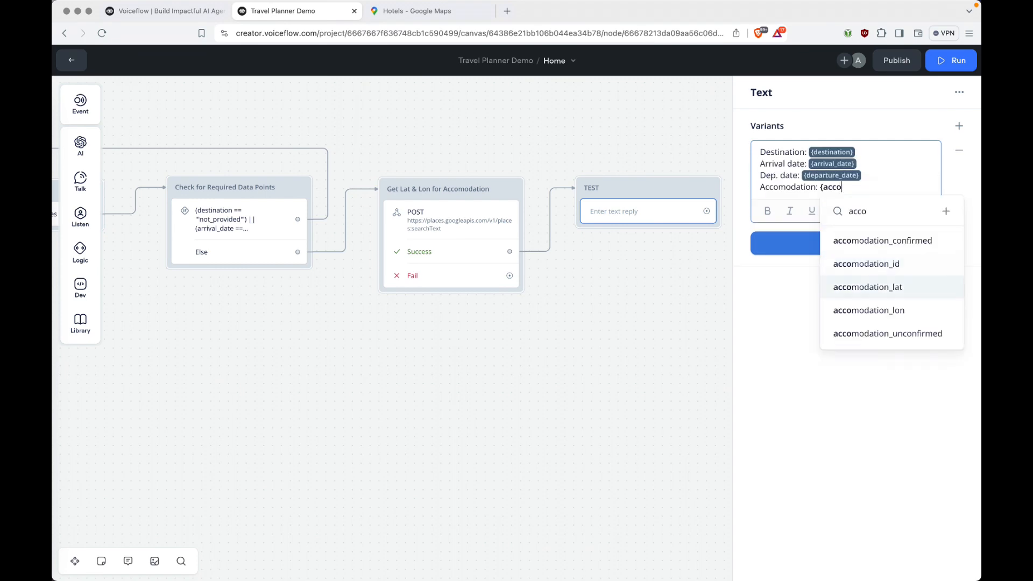
key("Down")
key("Down")
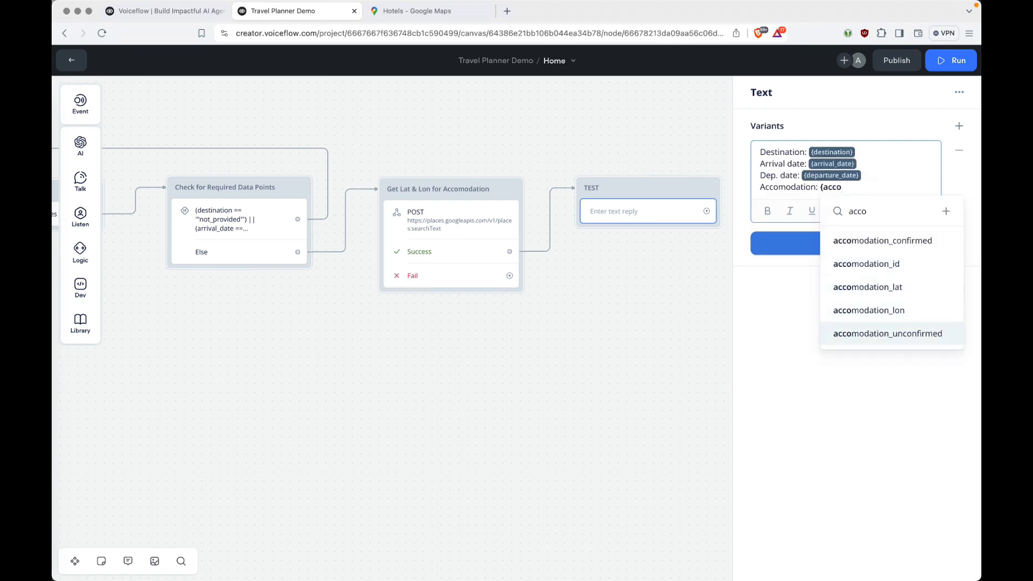
key("Up")
key("Up")
key("Up")
key("Up")
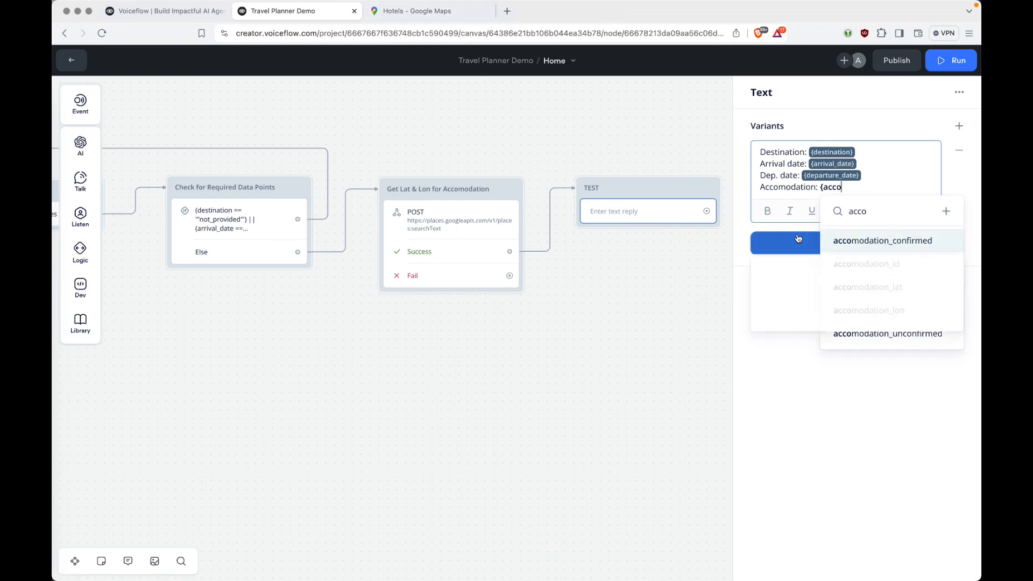
left_click(908, 247)
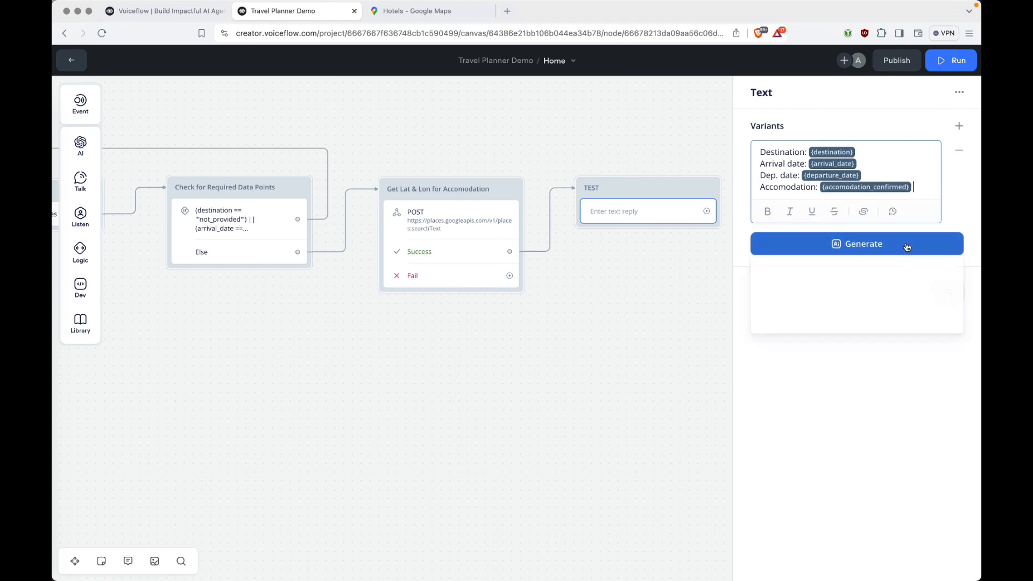
left_click(907, 253)
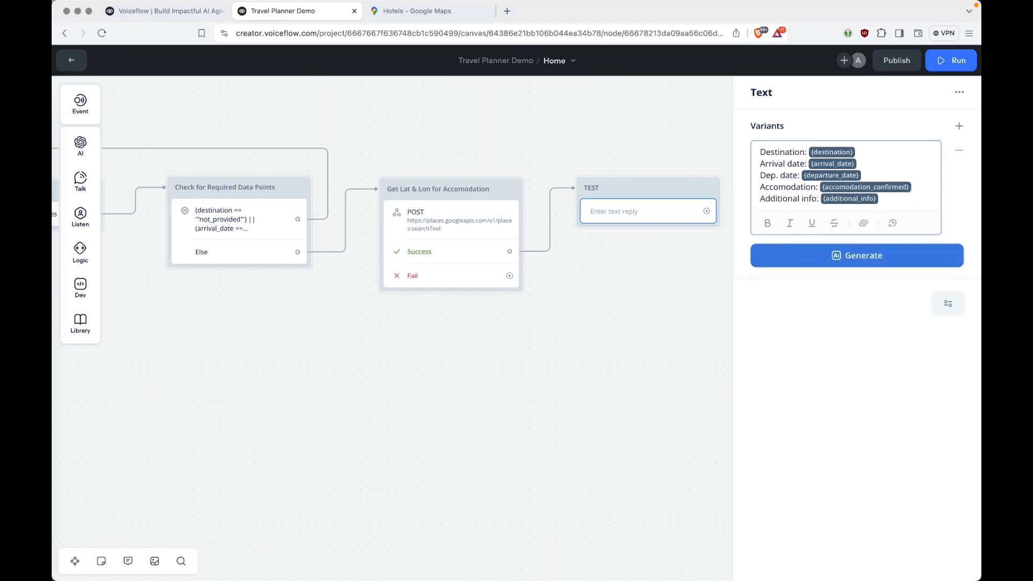
left_click(608, 500)
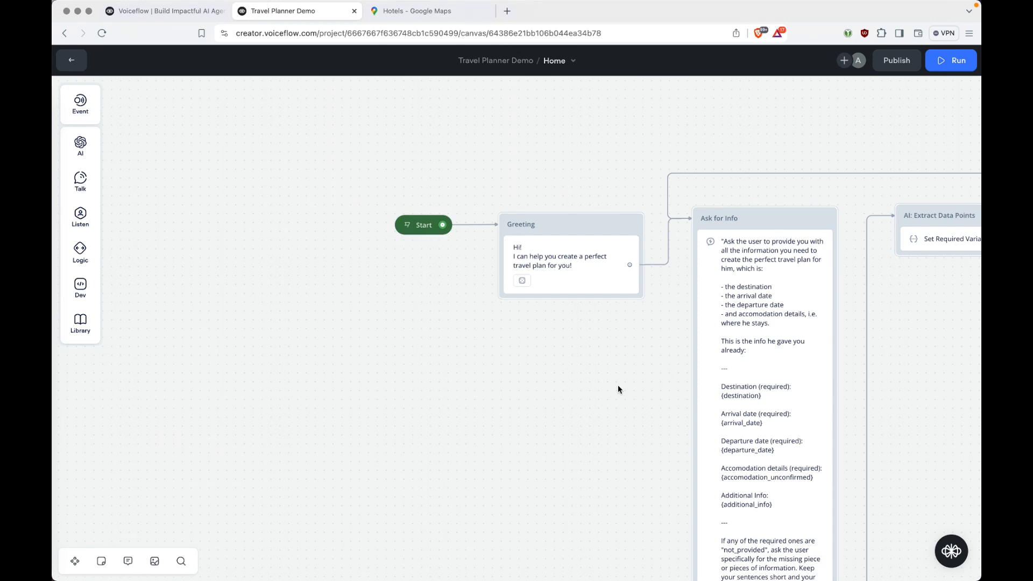
Start a test run and type the trip: San Francisco, June 26th–28th, staying at Sunset Edwardian B&B.
left_click(408, 225)
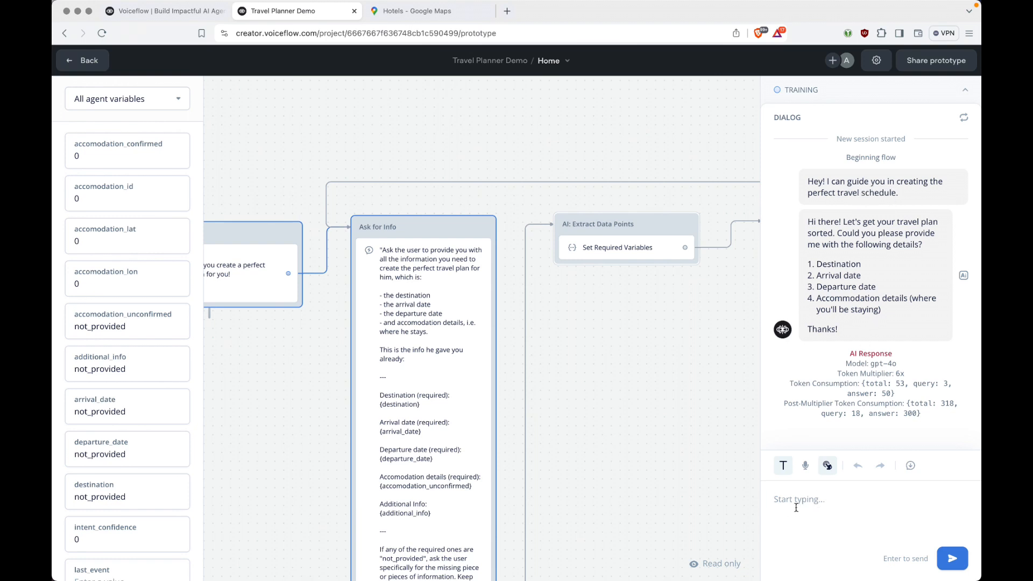
type("I'll be heading ot")
key("BackSpace")
type("to San Fran")
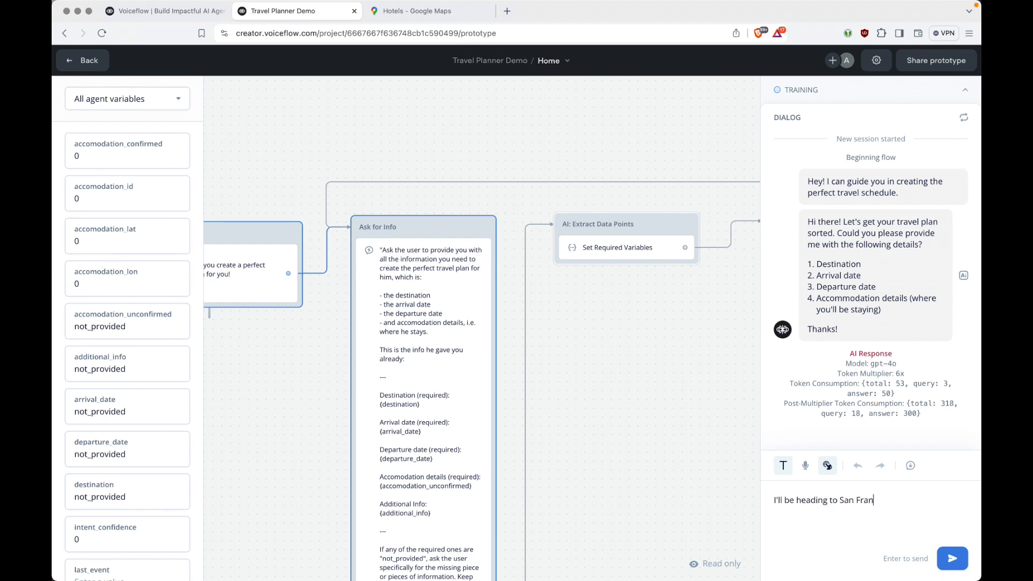
type("cisco from june 26th to june 28th")
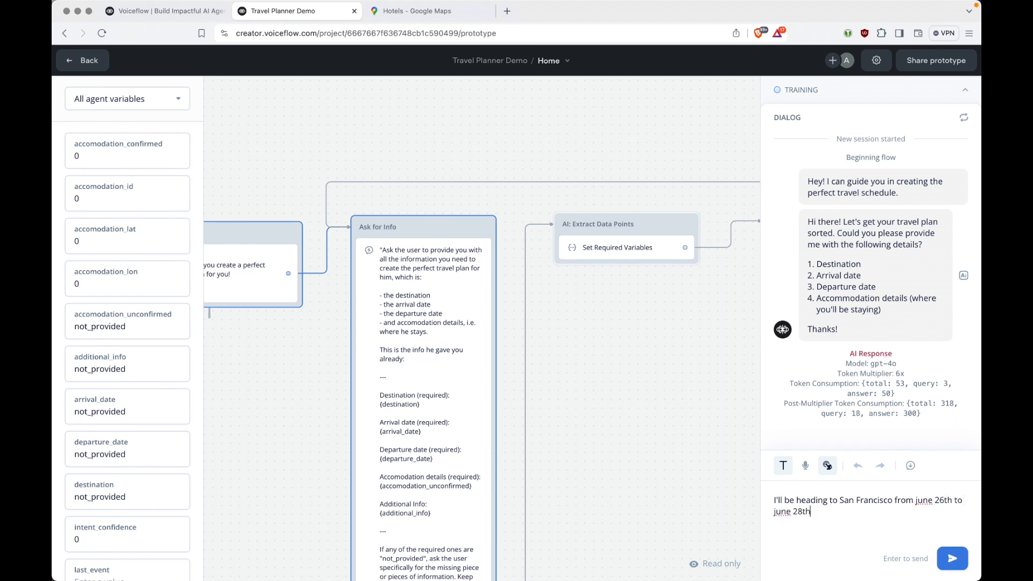
type(". I'll be staying at the Sunset eda")
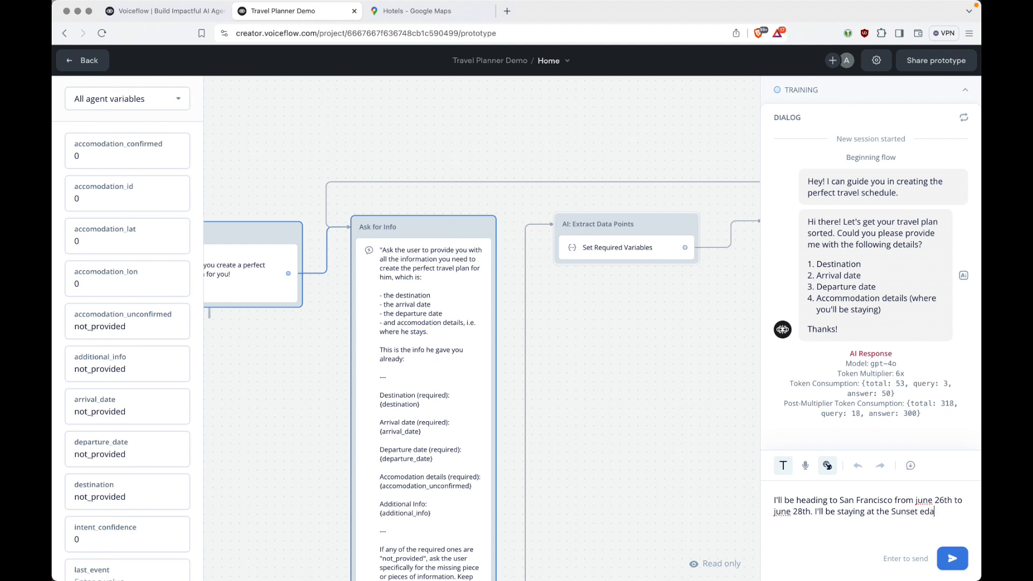
key("BackSpace")
type("wardian B&B.")
Send the trip details, then select the resulting accomodation_confirmed address to copy it.
key("Return")
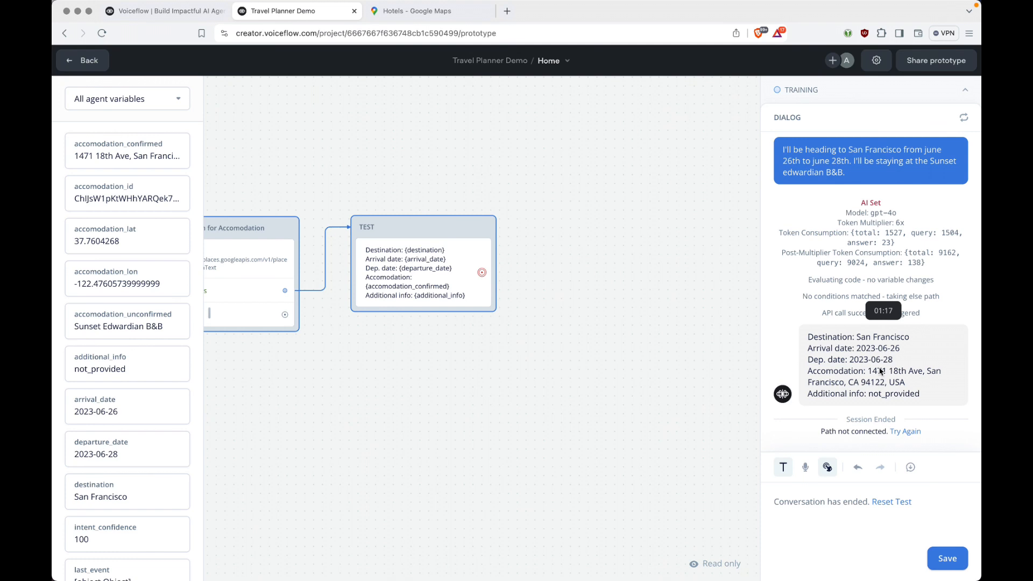
left_click(129, 154)
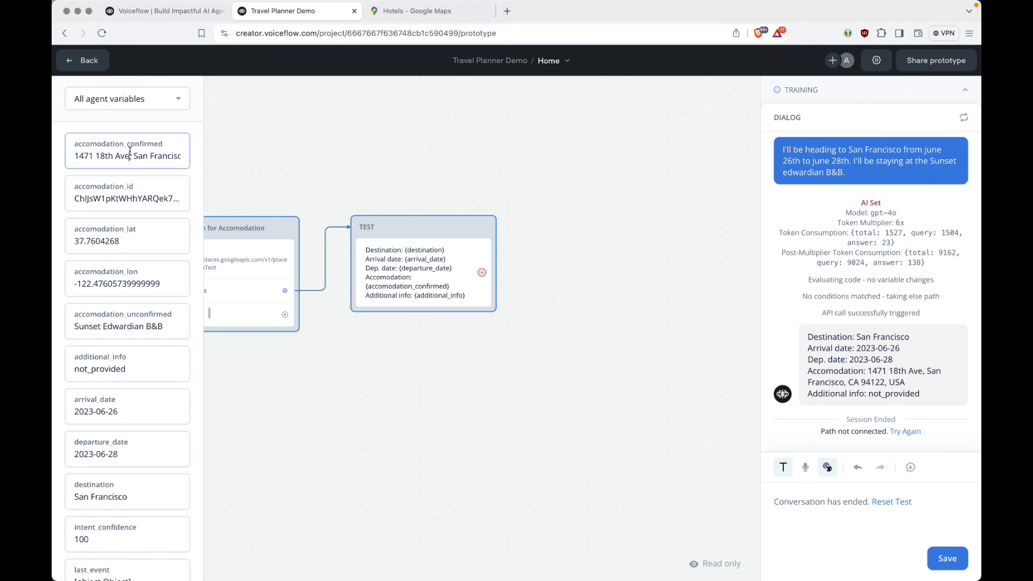
key("super+a")
key("ctrl+c")
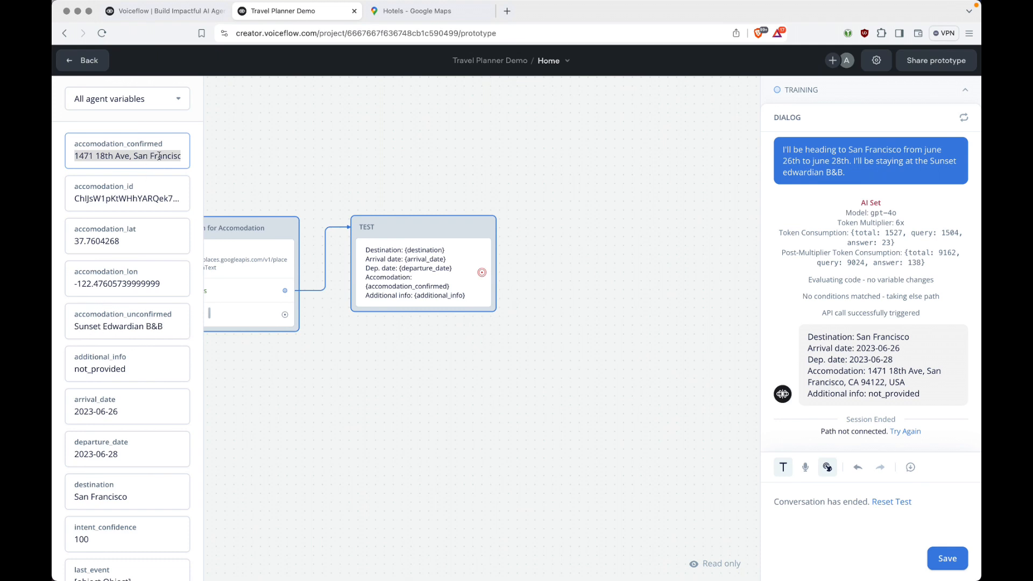
Search Google Maps for the copied confirmed hotel address, zoom out, and return to Voiceflow.
left_click(421, 13)
left_click(186, 65)
key("ctrl+a")
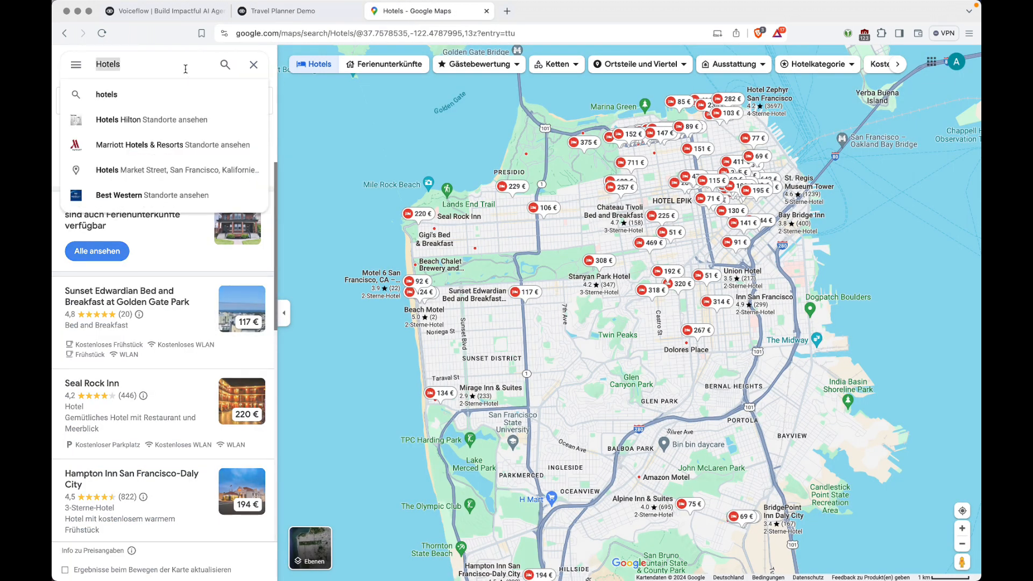
key("ctrl+v")
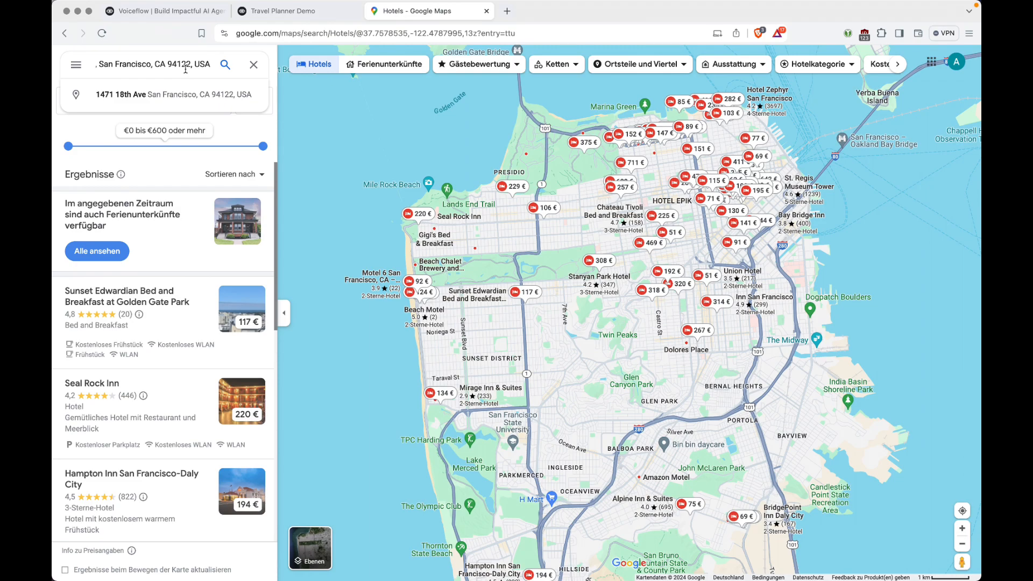
key("Return")
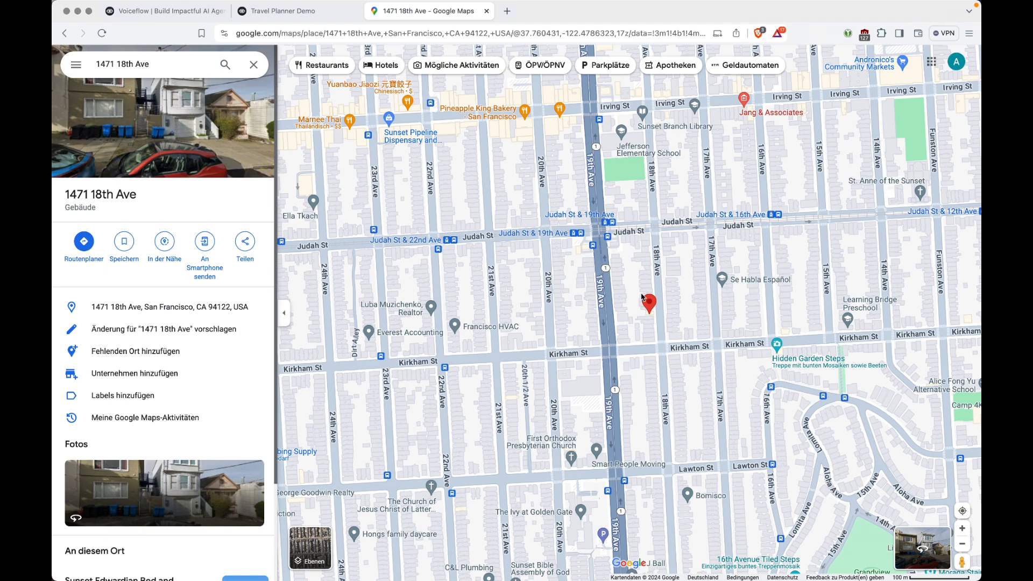
scroll(663, 295, "down", 5)
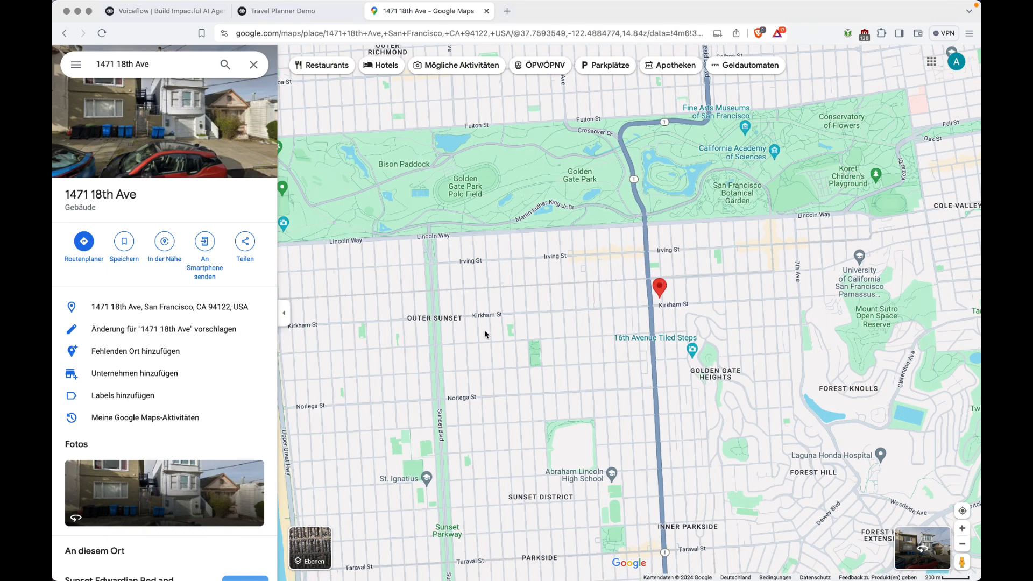
scroll(154, 354, "down", 2)
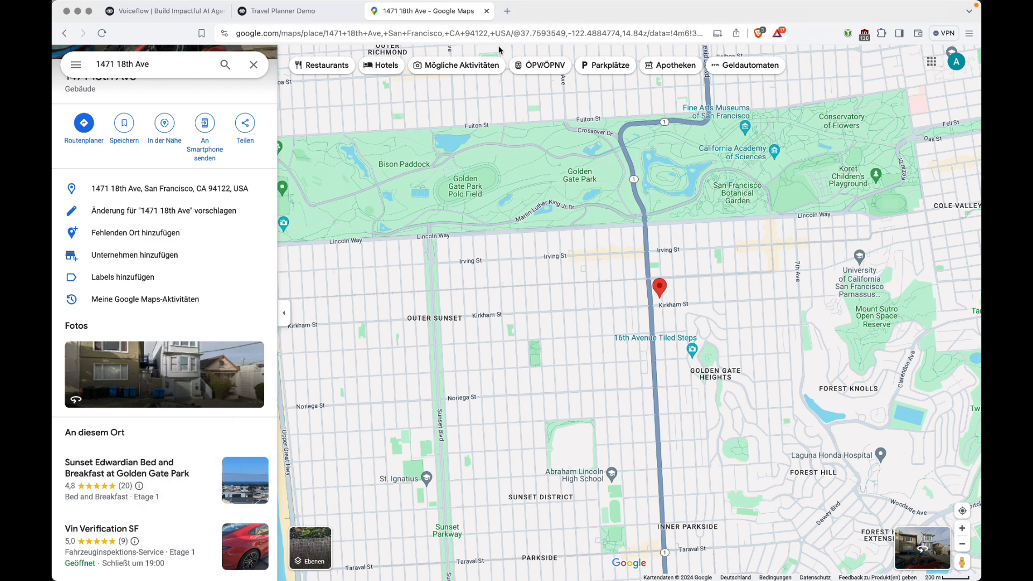
left_click(312, 16)
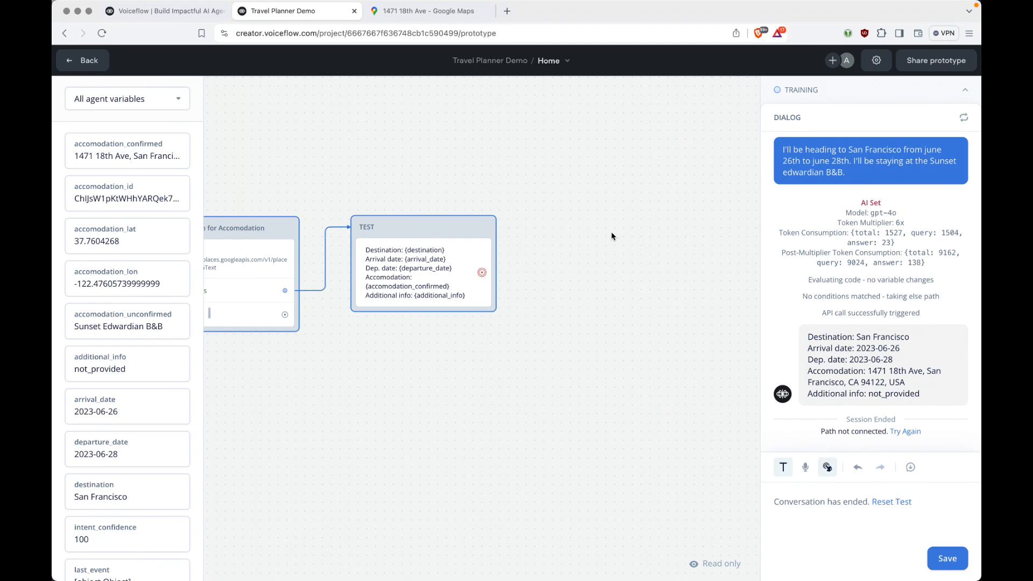
scroll(612, 237, "left", 7)
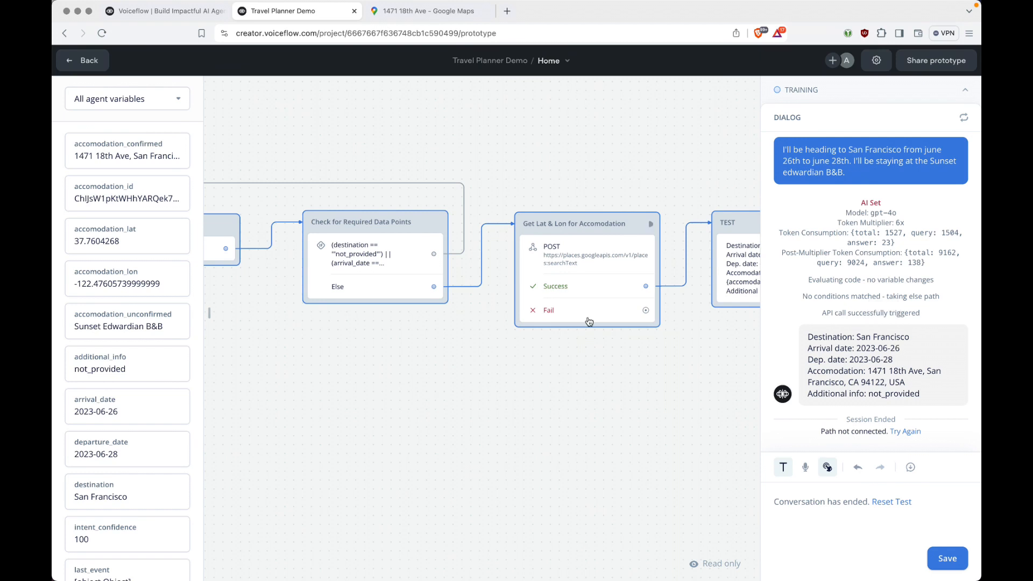
scroll(589, 322, "left", 5)
key("super+Tab")
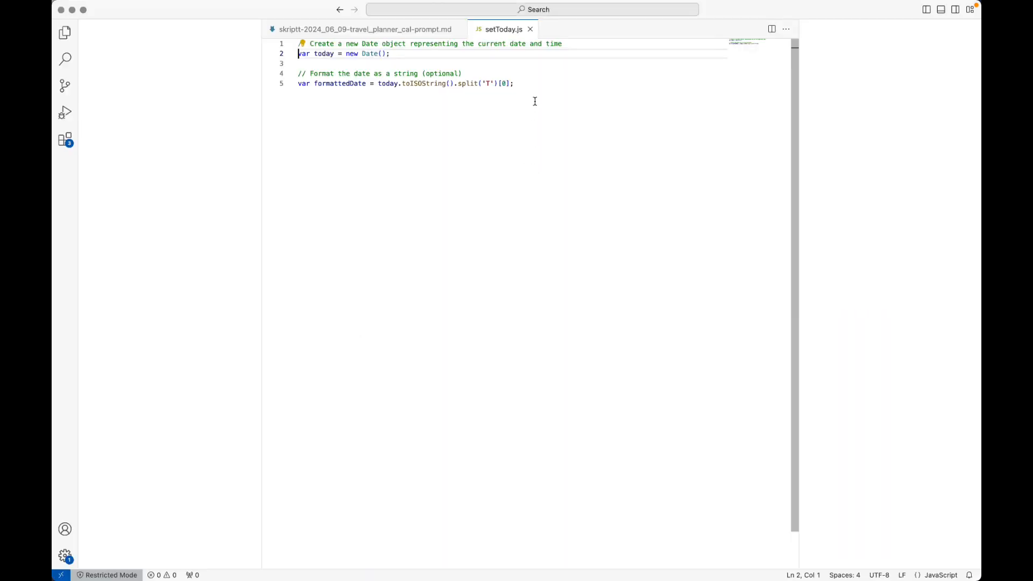
Copy all the date code from setToday.js and switch back to the Voiceflow browser.
left_click(554, 88)
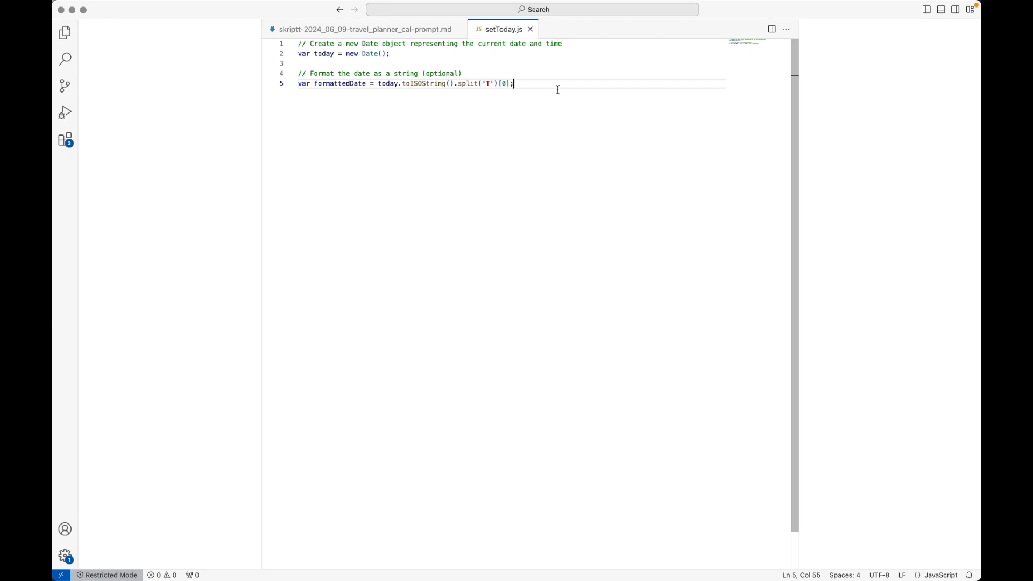
left_click(427, 52)
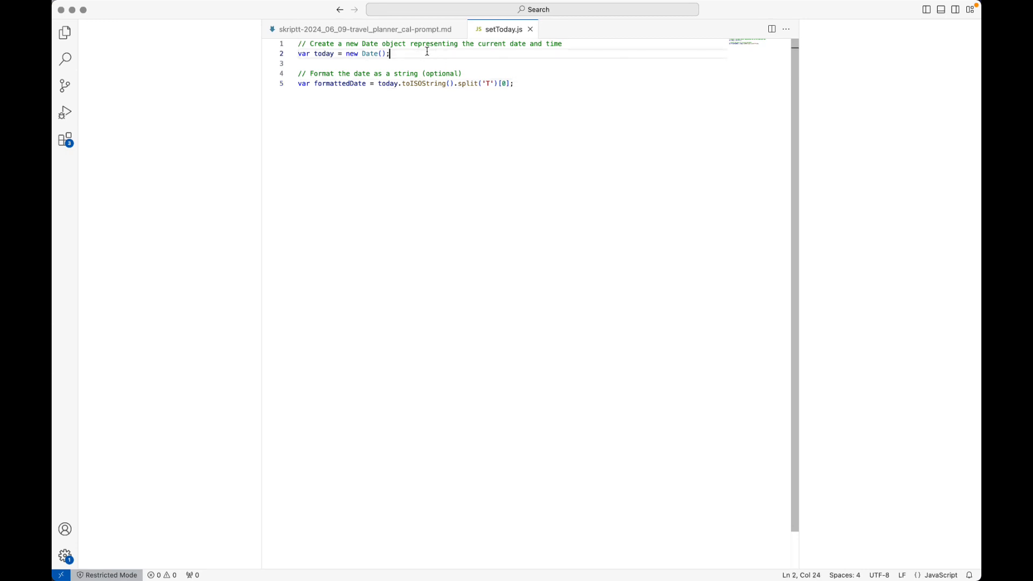
left_click(619, 92)
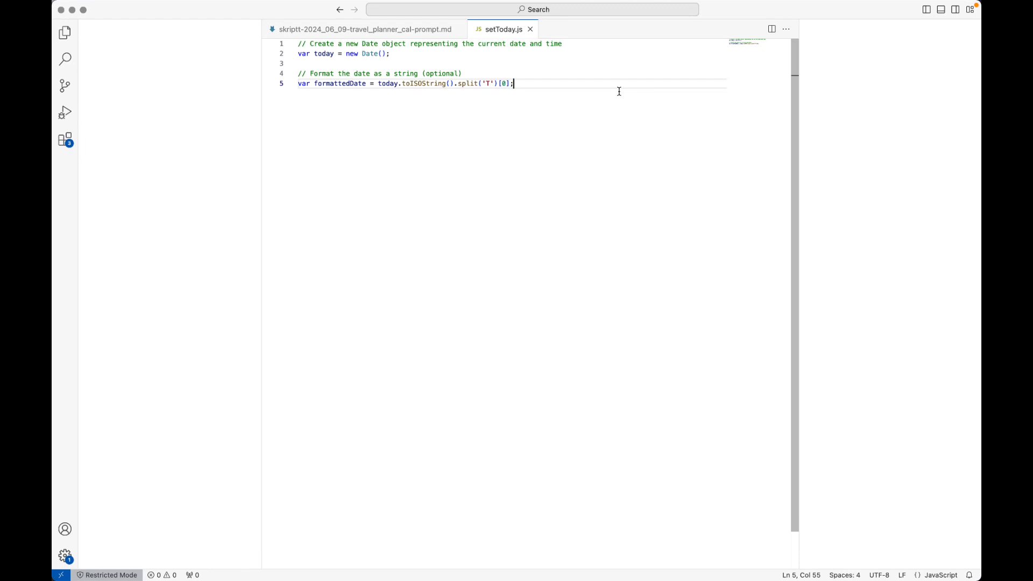
key("super+Left")
key("alt+Right")
key("alt+shift+Right")
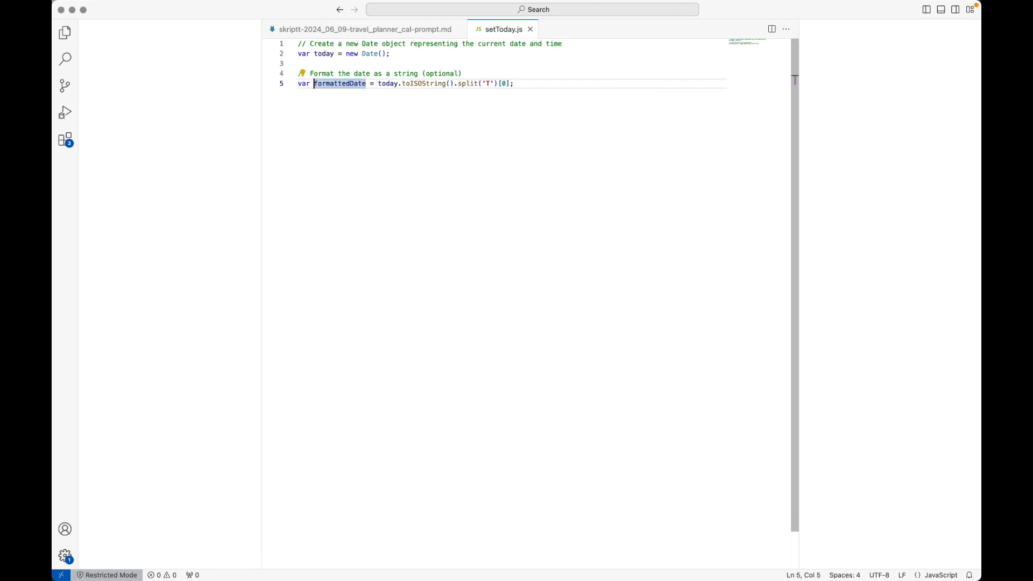
key("super+a")
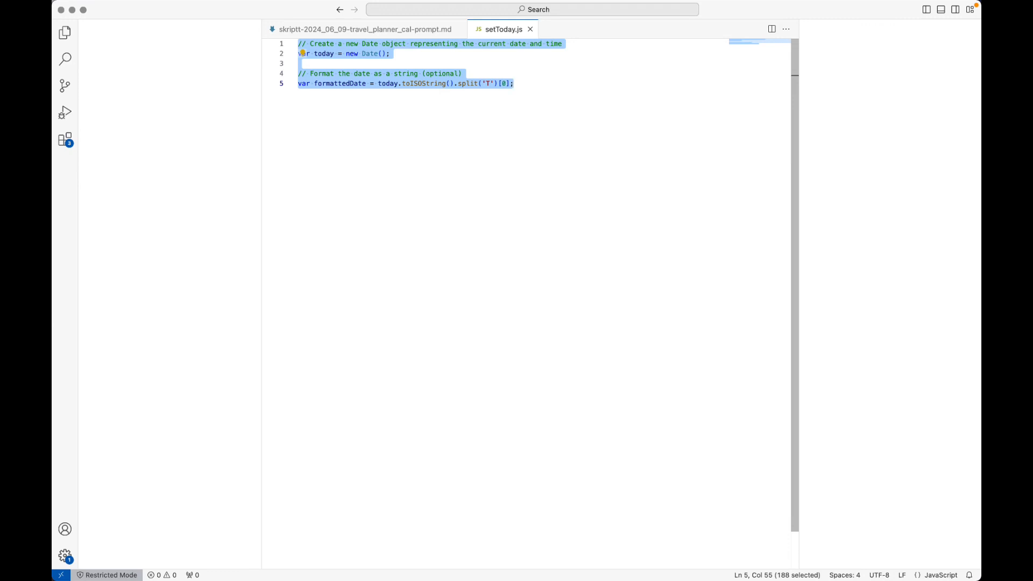
key("Left")
key("super+Tab")
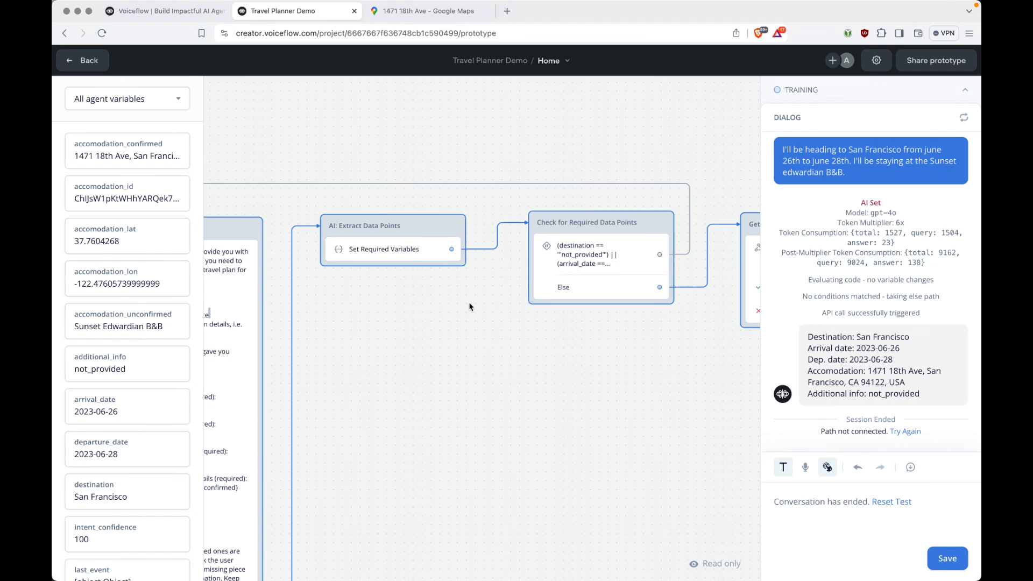
Exit the test, add a Javascript step at the top of Ask for Info, and paste the date code.
scroll(470, 306, "left", 5)
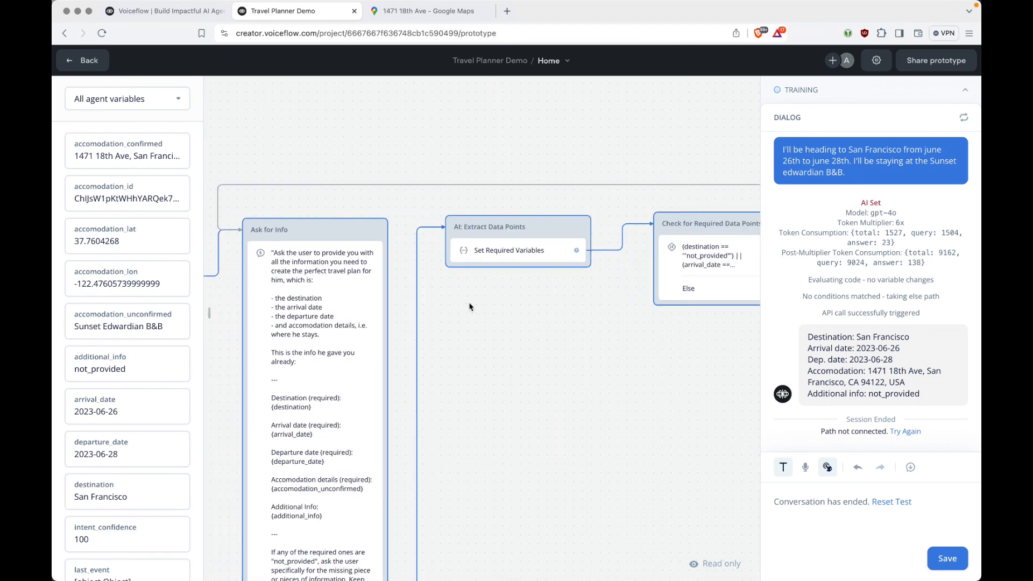
key("Escape")
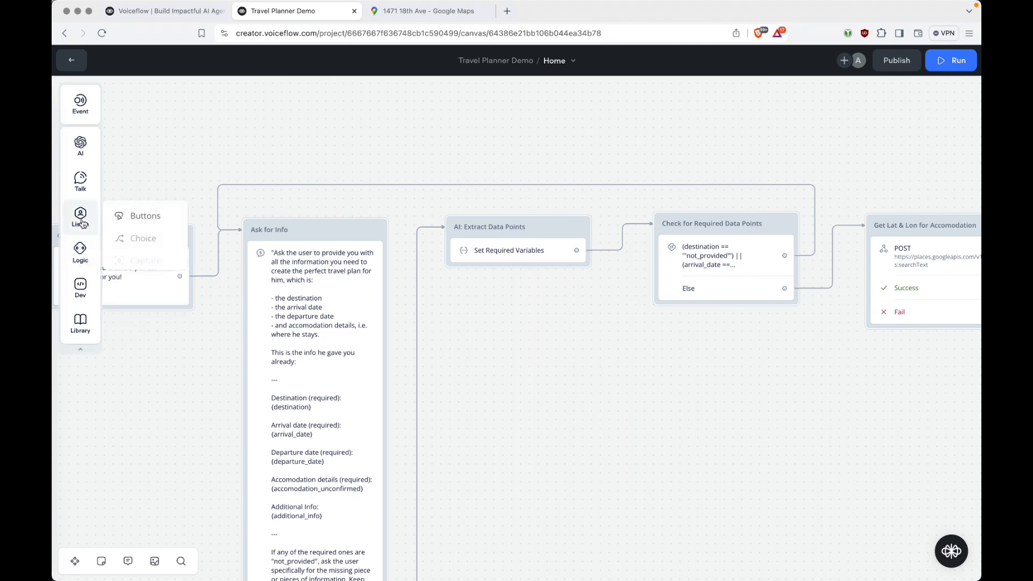
mouse_move(80, 293)
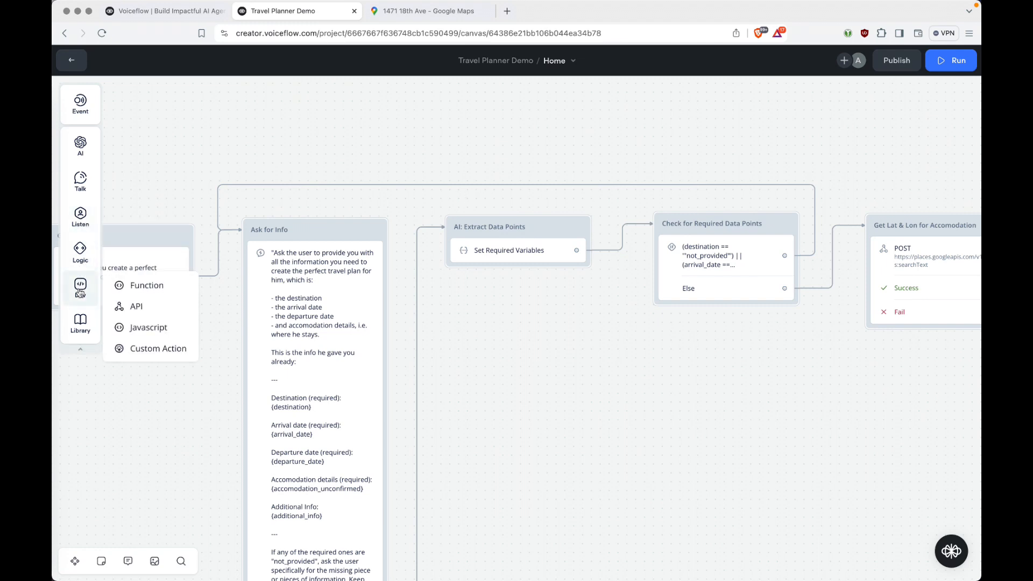
left_click(150, 330)
left_click_drag(149, 330, 310, 252)
left_click(832, 124)
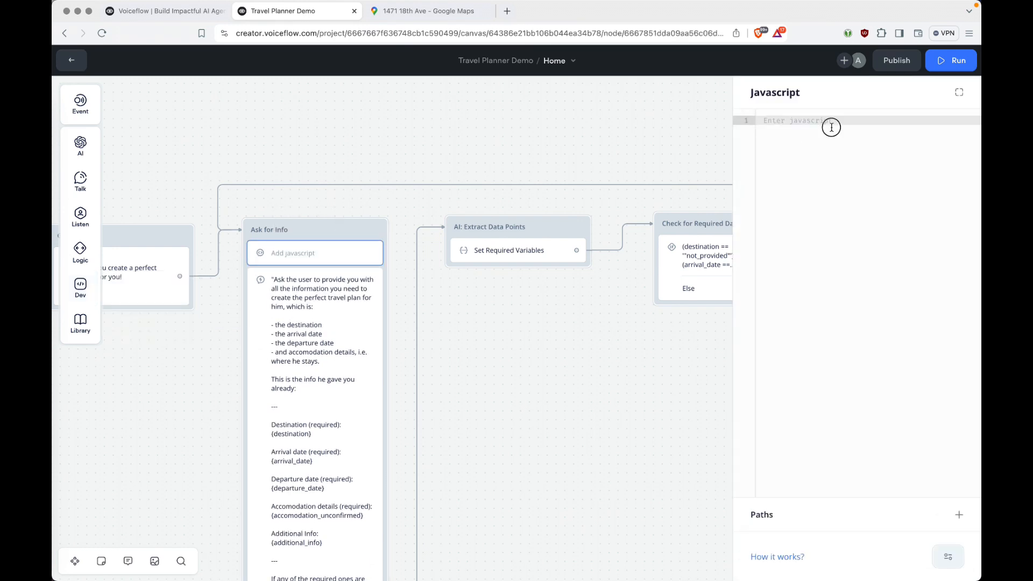
type("// Create a new Date object representing the current date let today = new Date();  // Format the date as a string (optional) let formattedDate = today.toISOString().split('T')[0];")
scroll(848, 185, "left", 5)
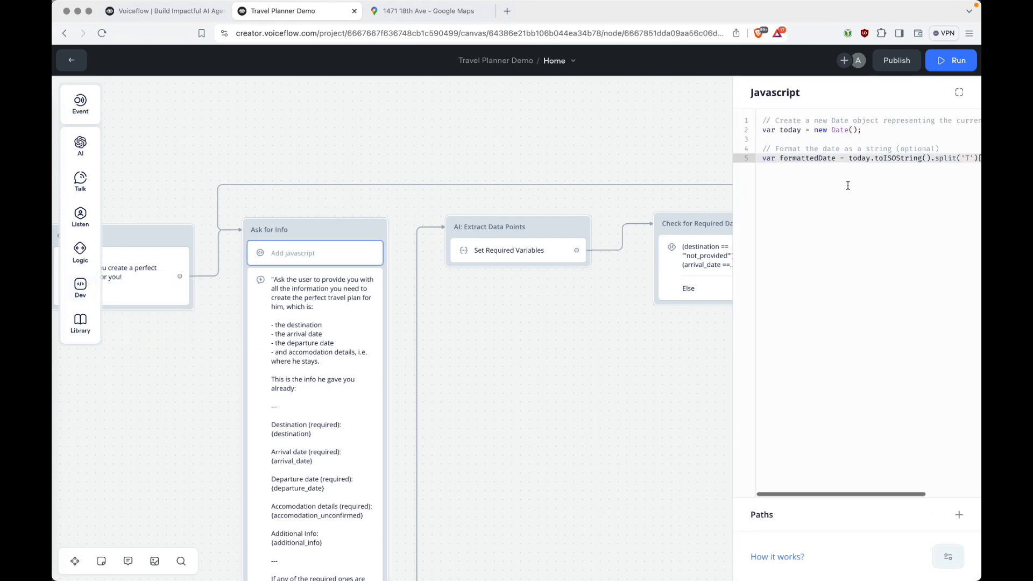
double_click(789, 157)
key("super+c")
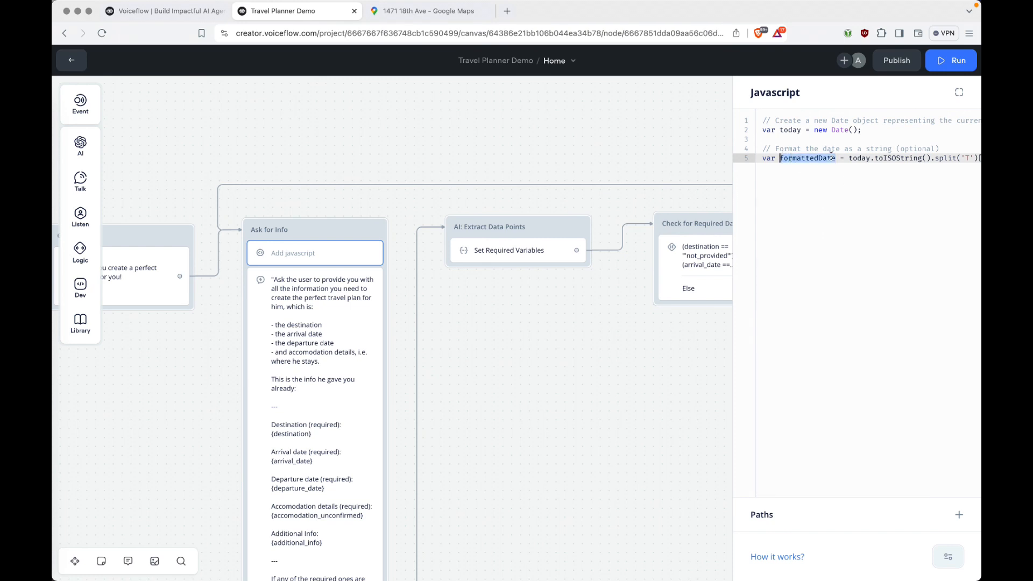
left_click(592, 134)
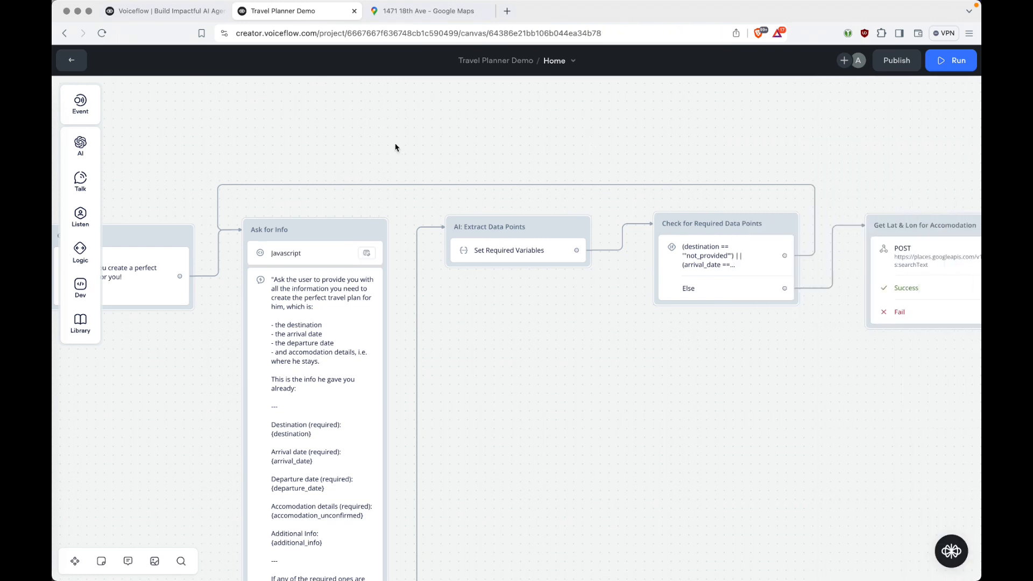
Create a formattedDate variable in the agent's Variables list, then reopen the Home workflow.
left_click(71, 59)
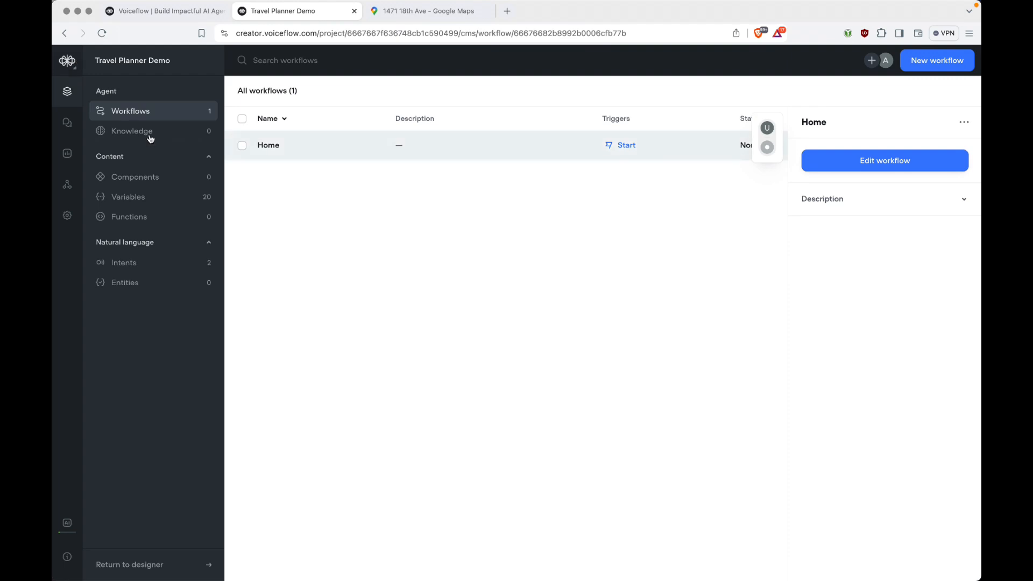
left_click(150, 197)
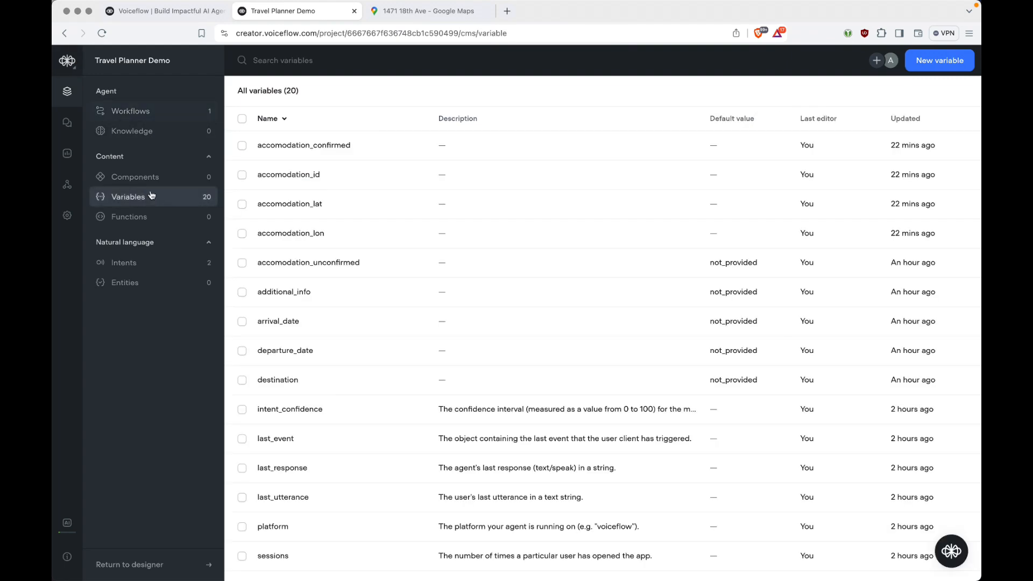
left_click(291, 68)
type("form")
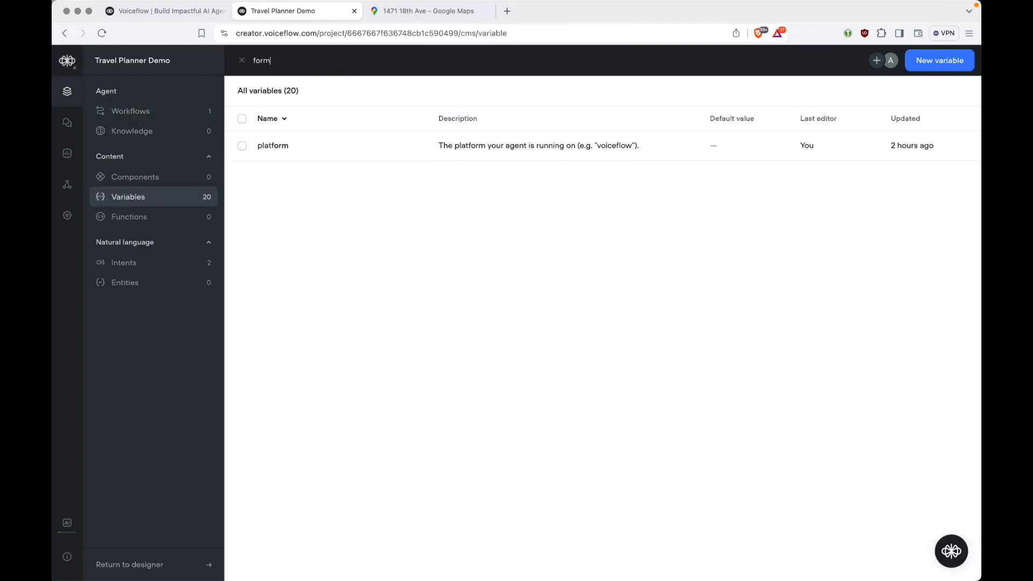
left_click(242, 60)
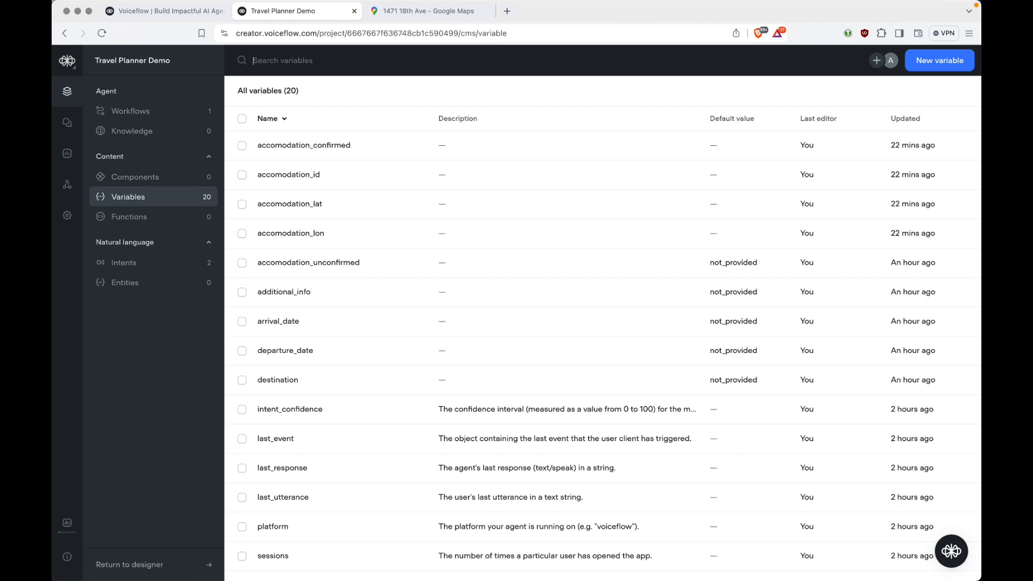
left_click(936, 60)
key("super+v")
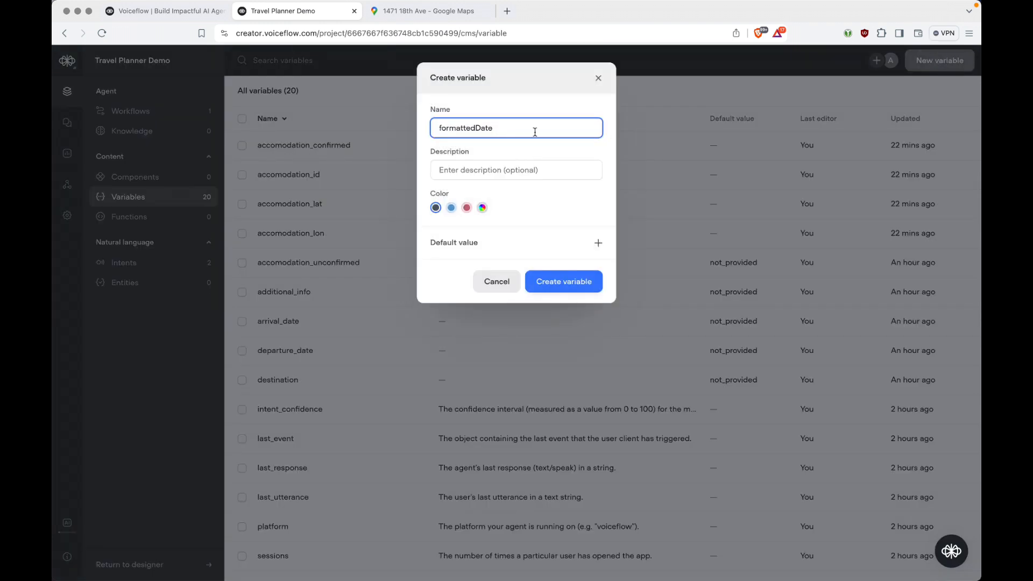
left_click(564, 282)
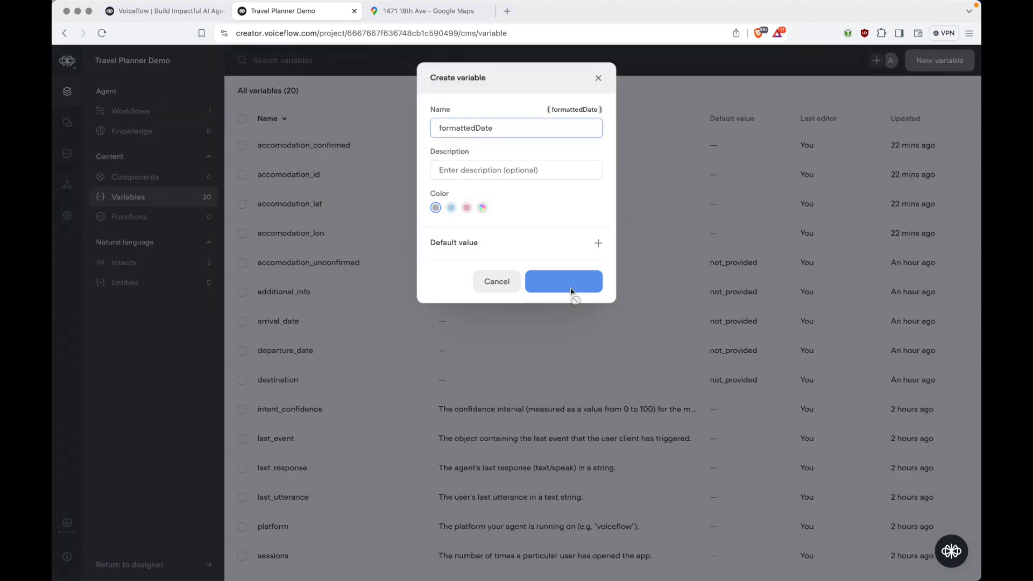
left_click(146, 111)
double_click(322, 142)
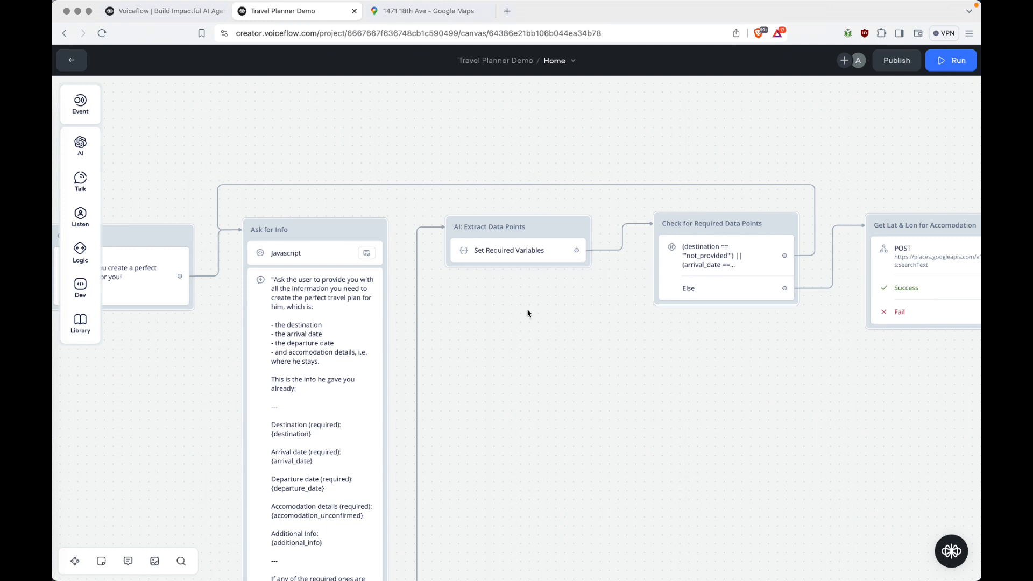
Replace the plain {formattedDate} text in the arrival-date prompt with the linked formattedDate variable.
left_click(565, 251)
scroll(946, 278, "down", 5)
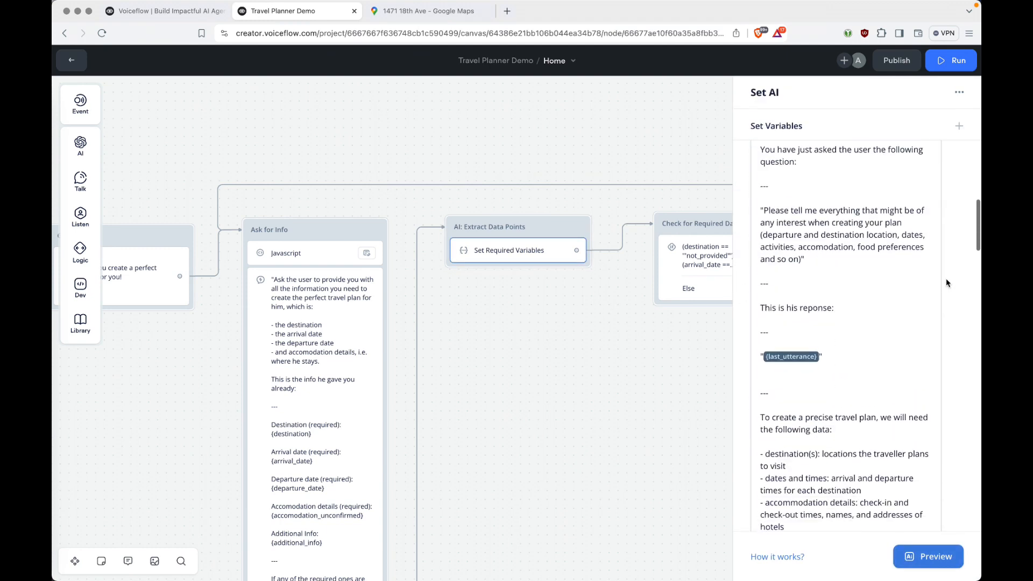
scroll(946, 279, "down", 2)
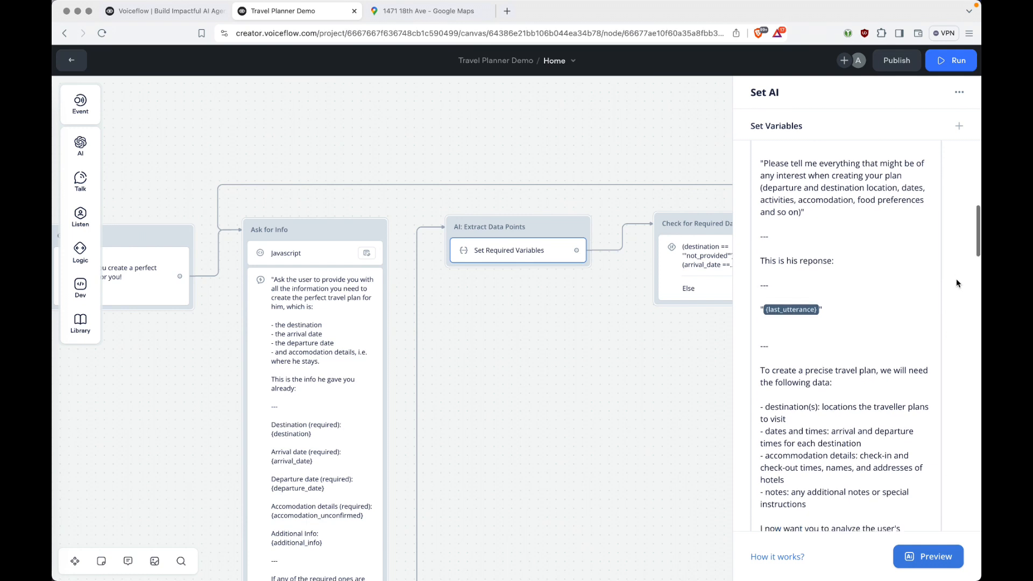
scroll(957, 281, "up", 4)
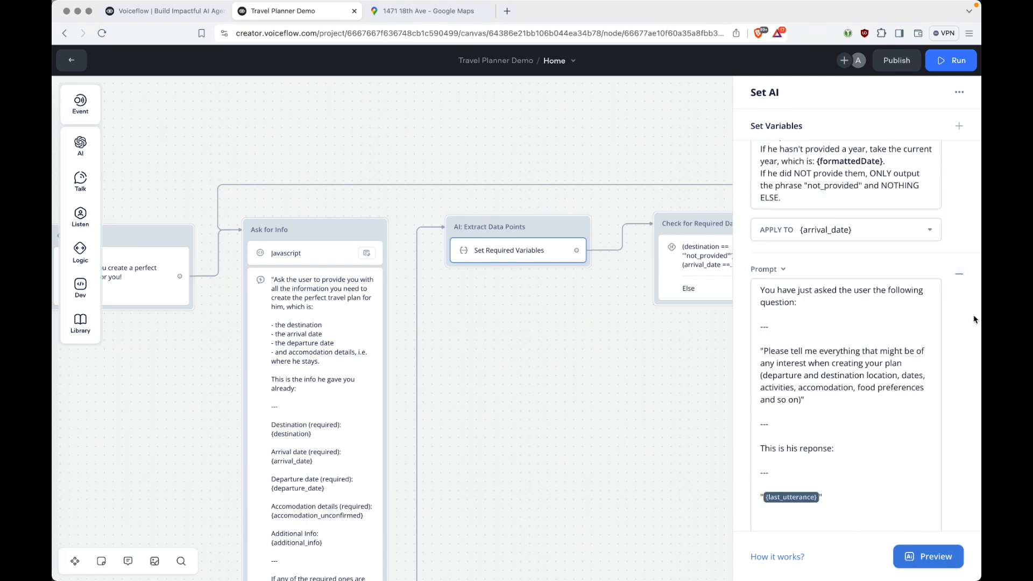
scroll(974, 320, "up", 4)
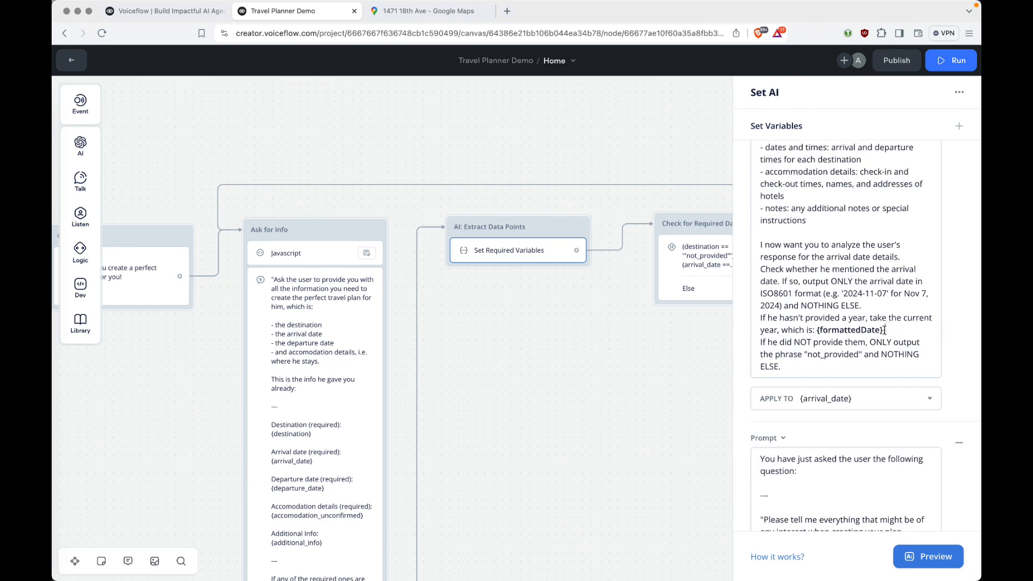
left_click(885, 329)
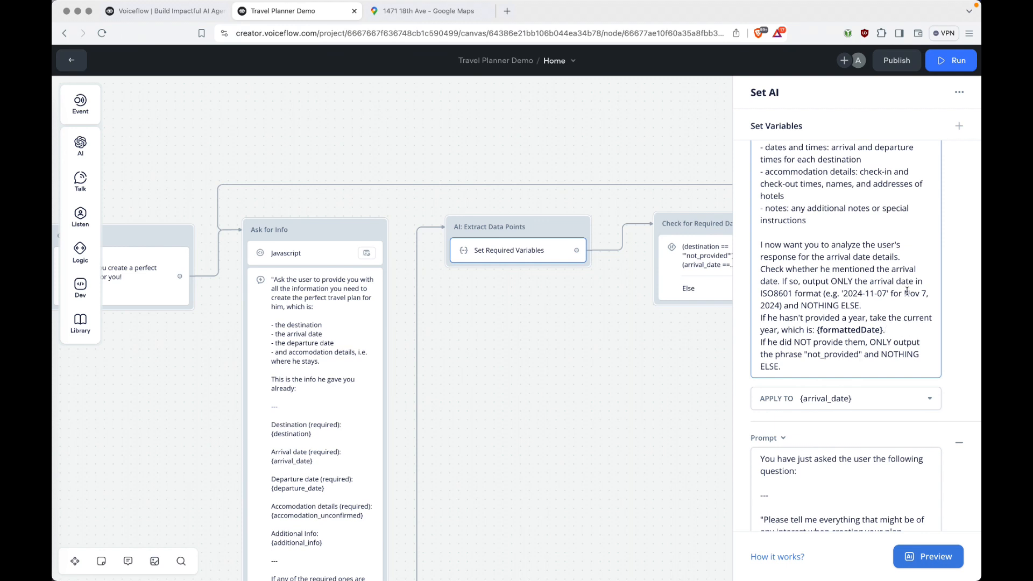
key("Left")
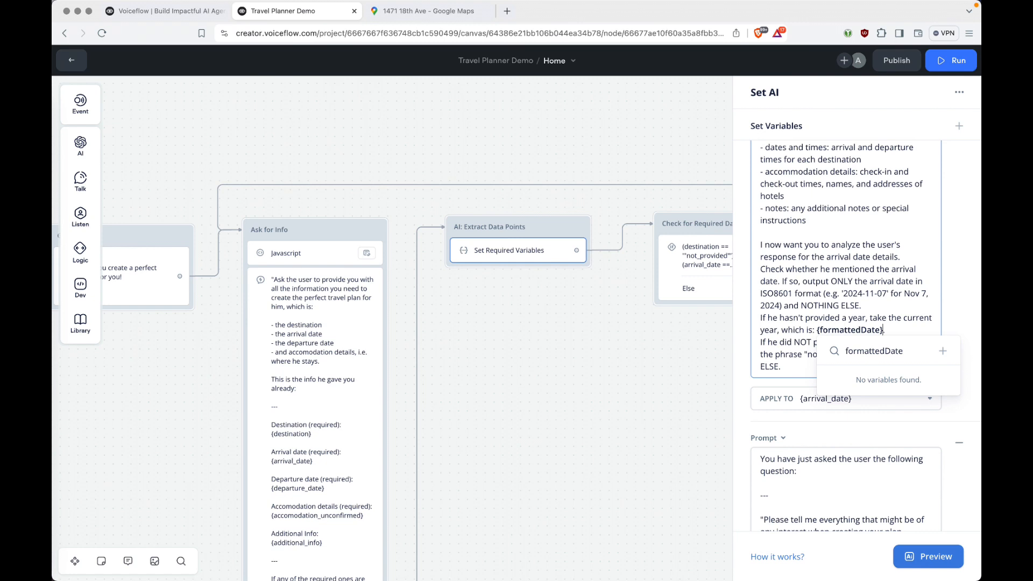
left_click(897, 317)
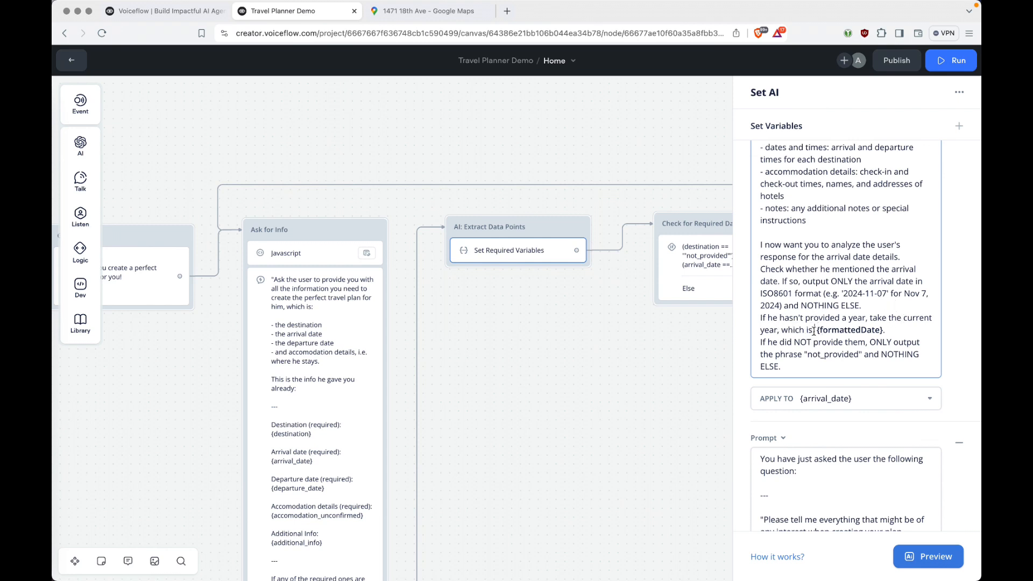
key("shift+super+Right")
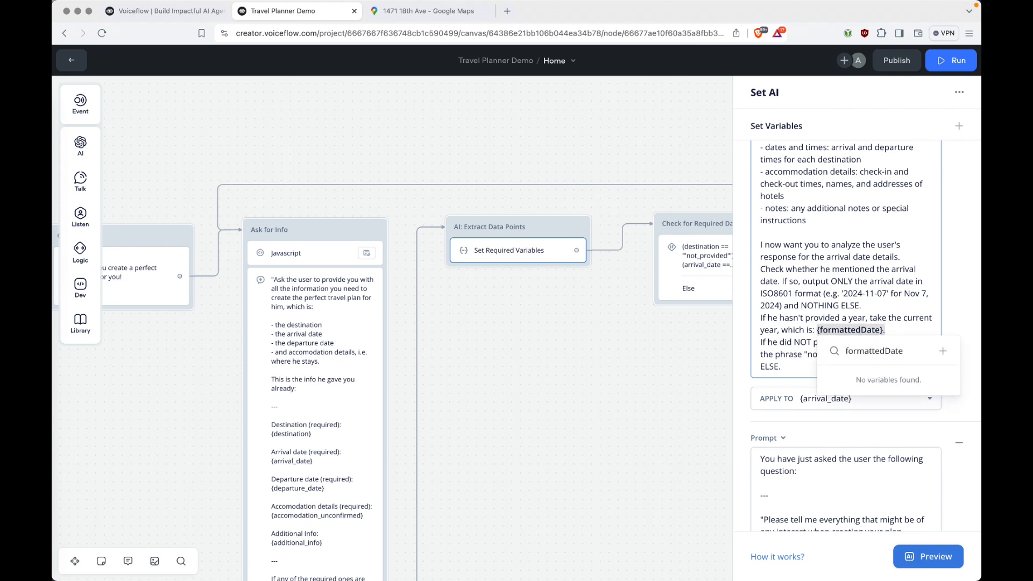
key("BackSpace")
type("{form")
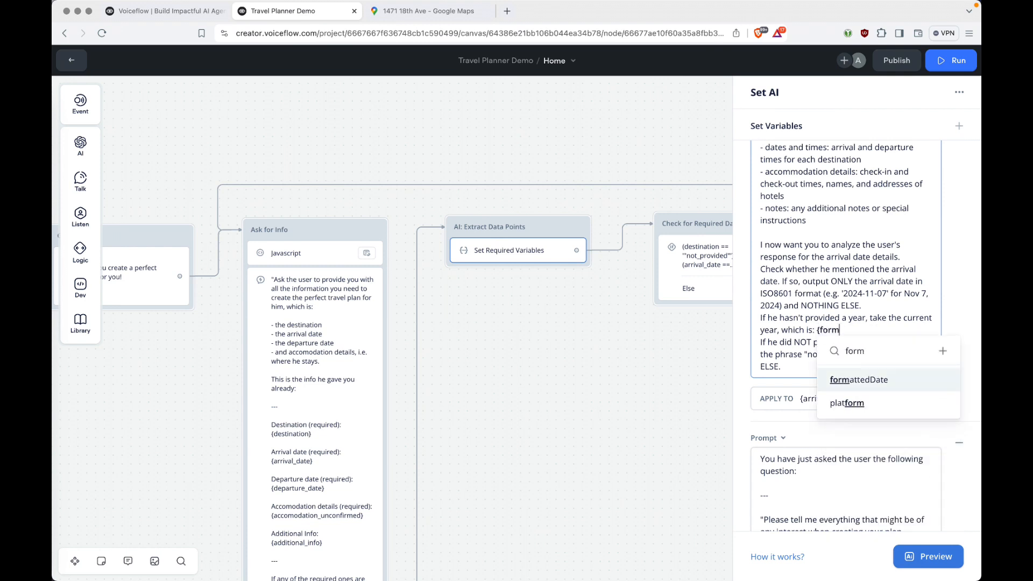
left_click(863, 380)
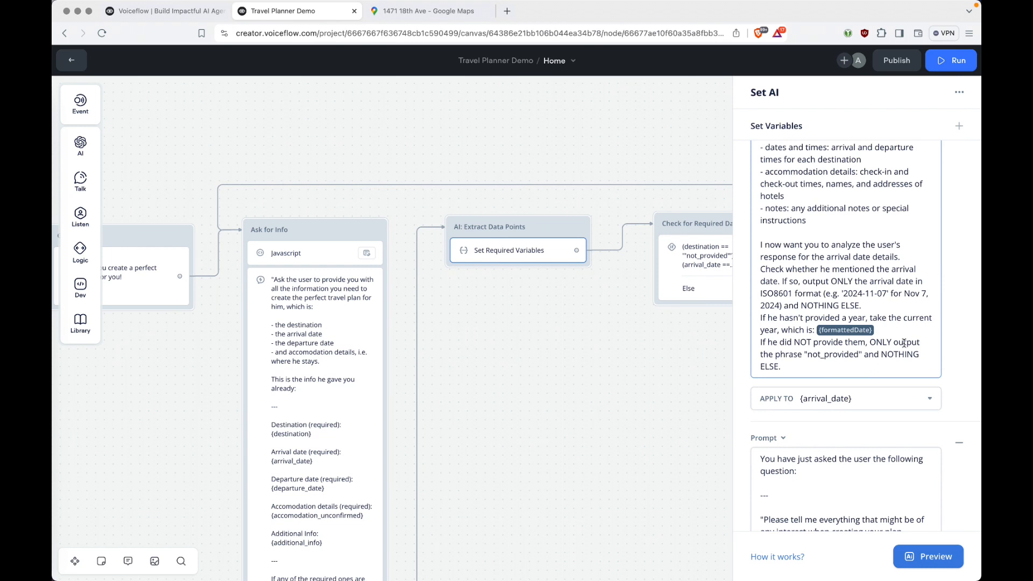
Relink formattedDate the same way in the departure-date prompt, then close the Set AI editor.
scroll(904, 343, "down", 5)
scroll(903, 343, "down", 1)
left_click(884, 377)
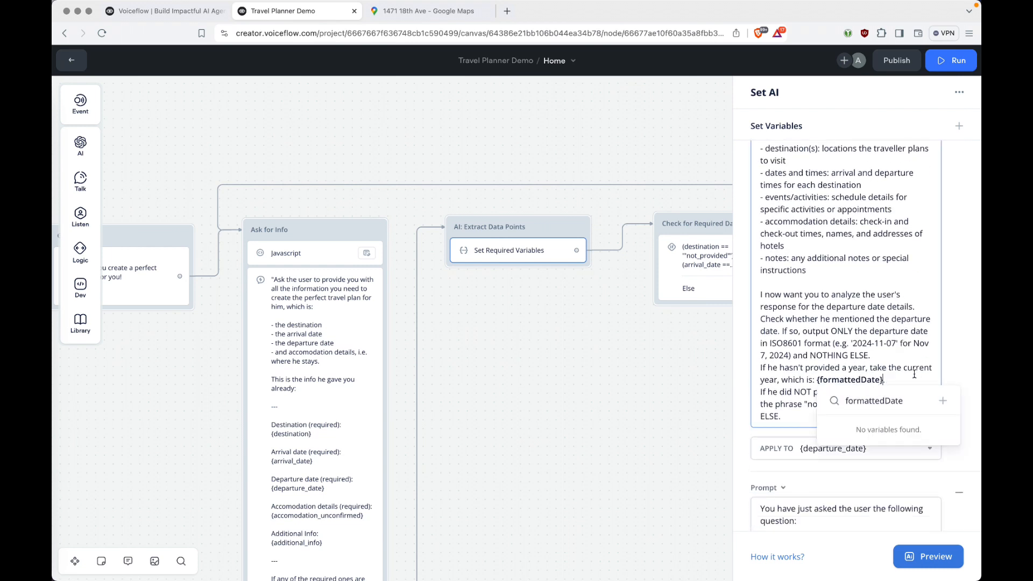
key("alt+BackSpace")
key("BackSpace")
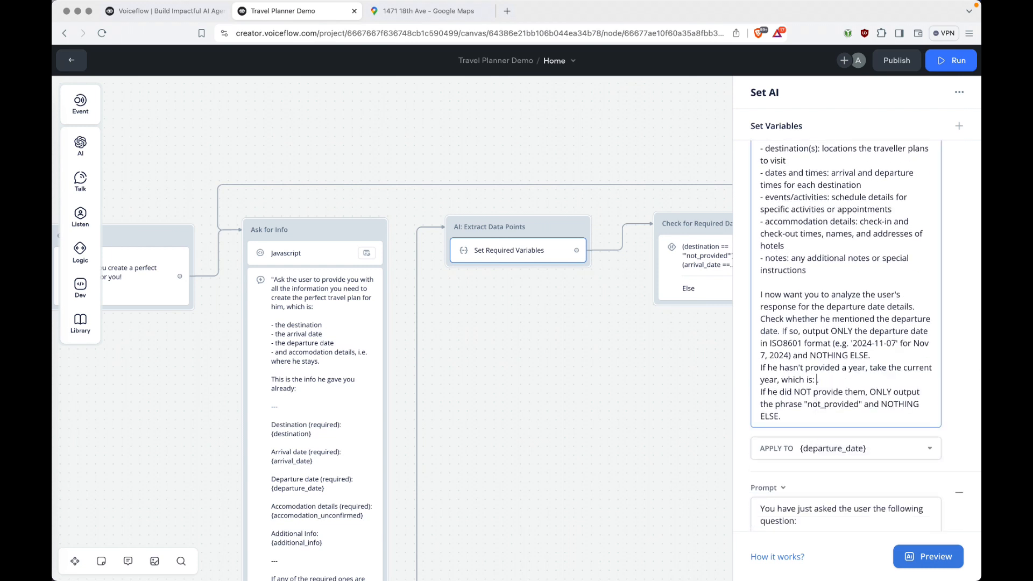
type("{forma")
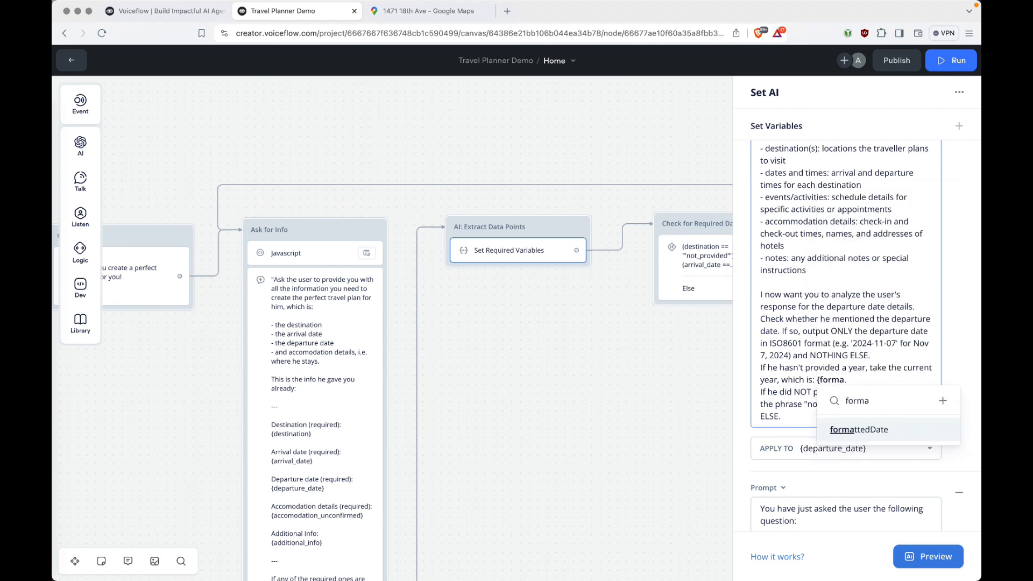
key("Return")
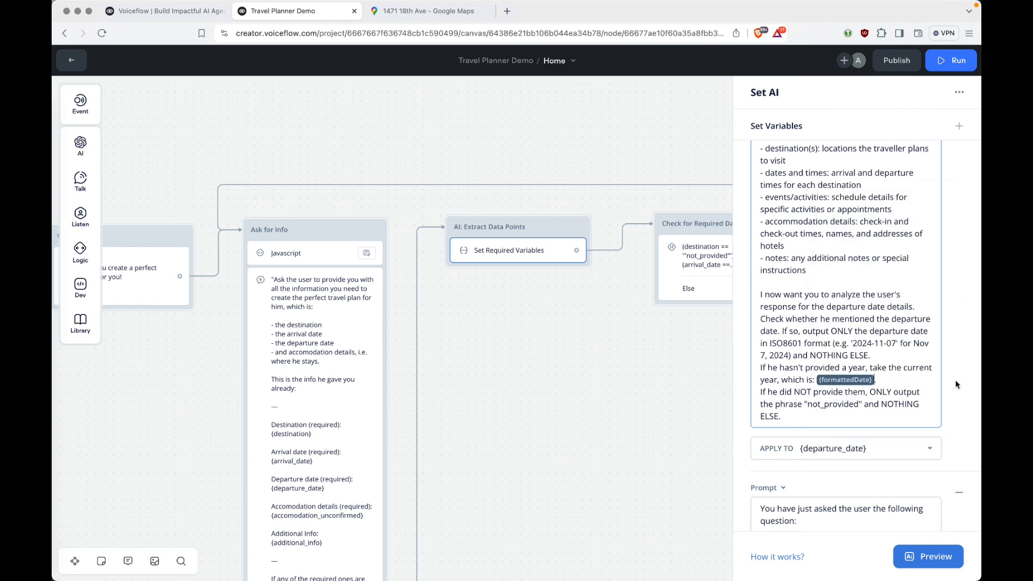
left_click(692, 369)
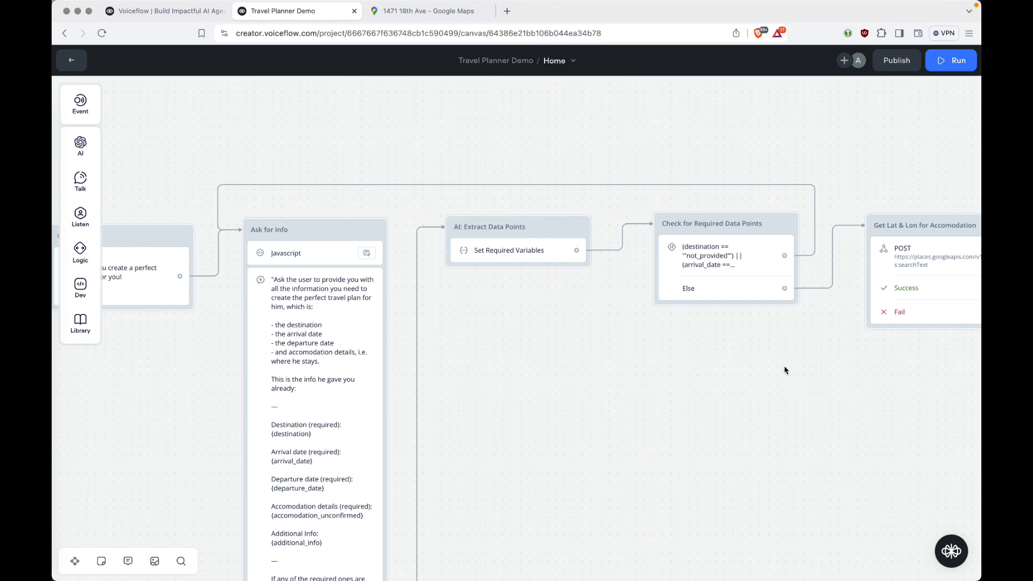
Place a new Set AI block right of TEST and connect TEST's output to it.
scroll(830, 377, "right", 5)
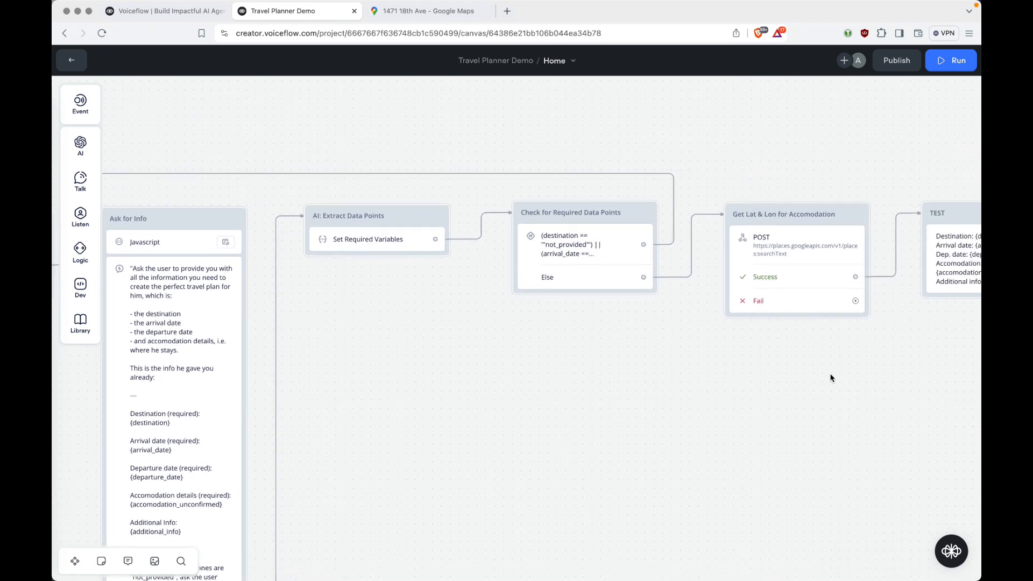
scroll(830, 378, "right", 2)
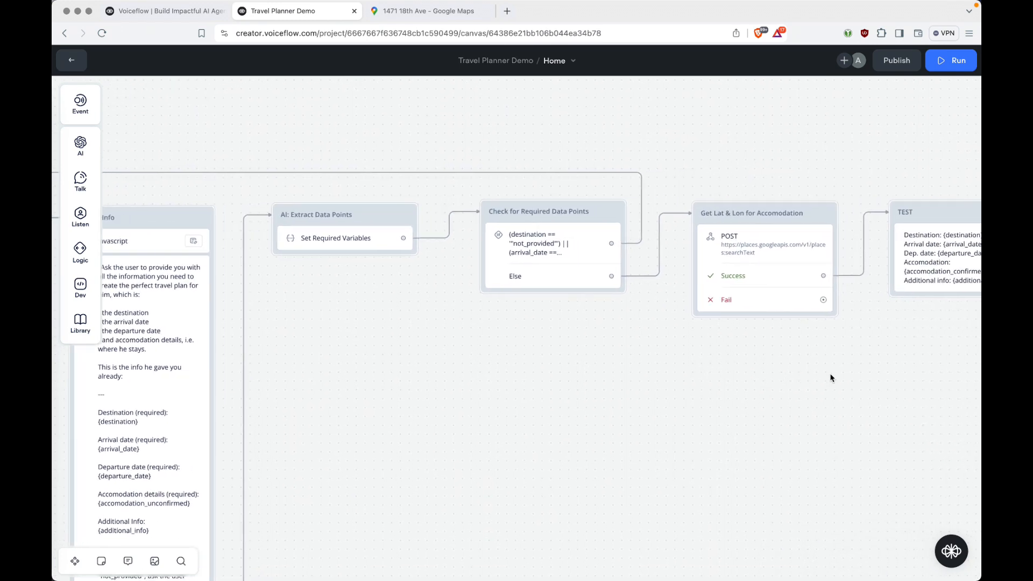
scroll(830, 378, "right", 15)
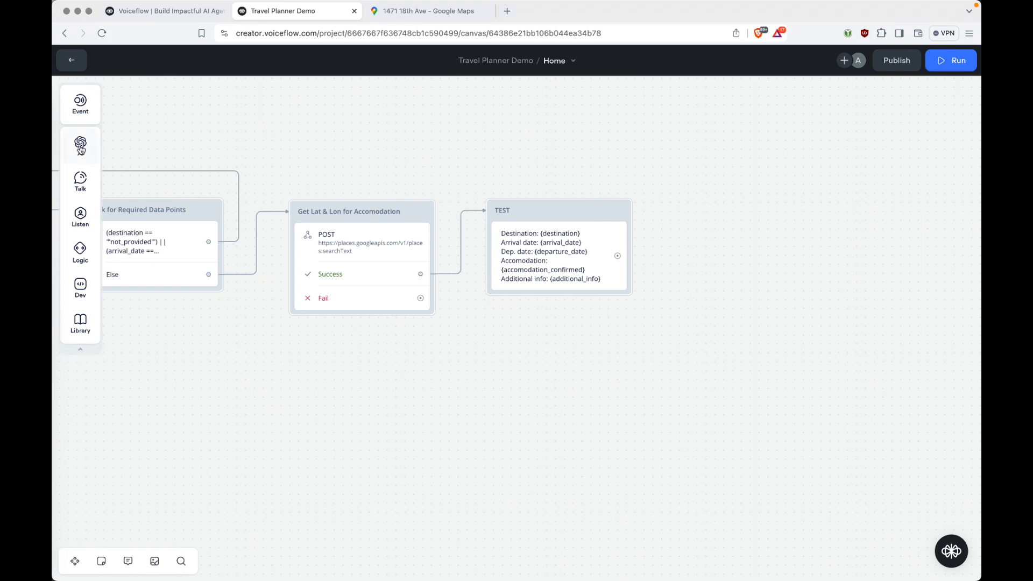
mouse_move(80, 151)
left_click_drag(155, 173, 727, 231)
left_click_drag(657, 231, 687, 206)
left_click_drag(541, 256, 614, 215)
Title the new block 'AI: Create Final Plan'.
left_click(633, 214)
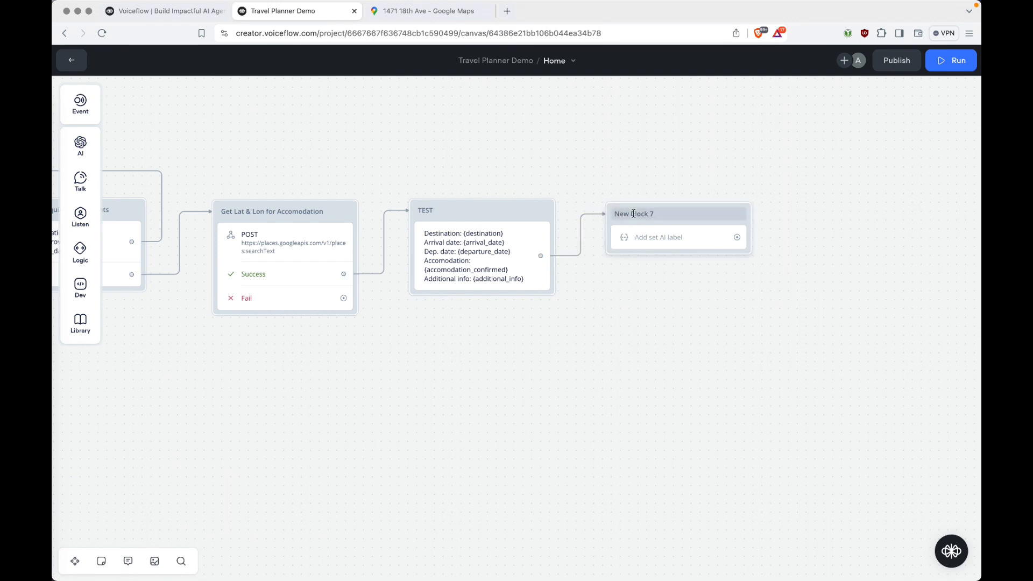
type("AI: Create Final PLa")
key("BackSpace")
key("BackSpace")
type("lan")
key("Return")
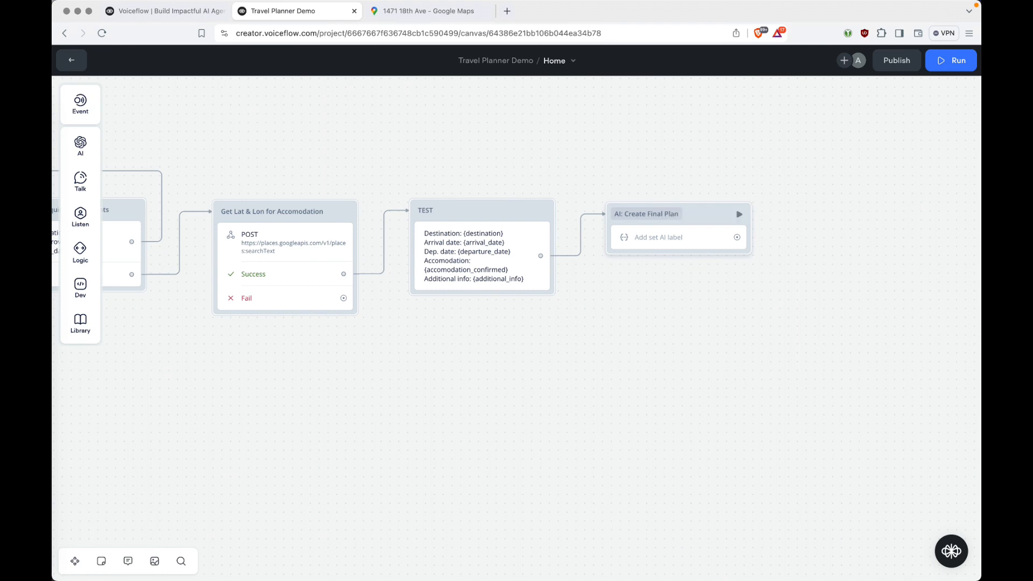
key("super+Tab")
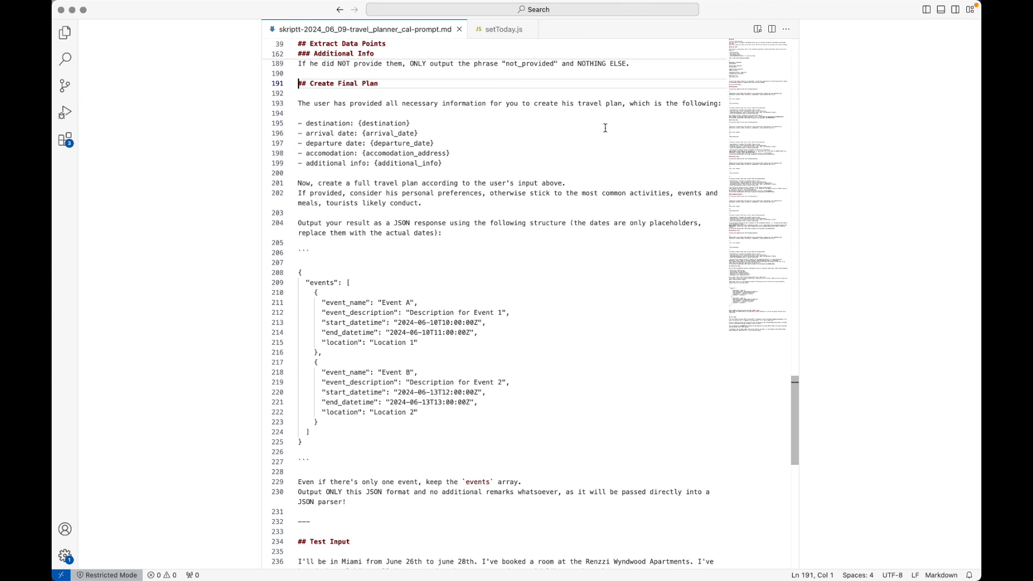
Review the Create Final Plan prompt draft in VS Code, including its variable list and JSON output instruction.
key("Down")
key("Down")
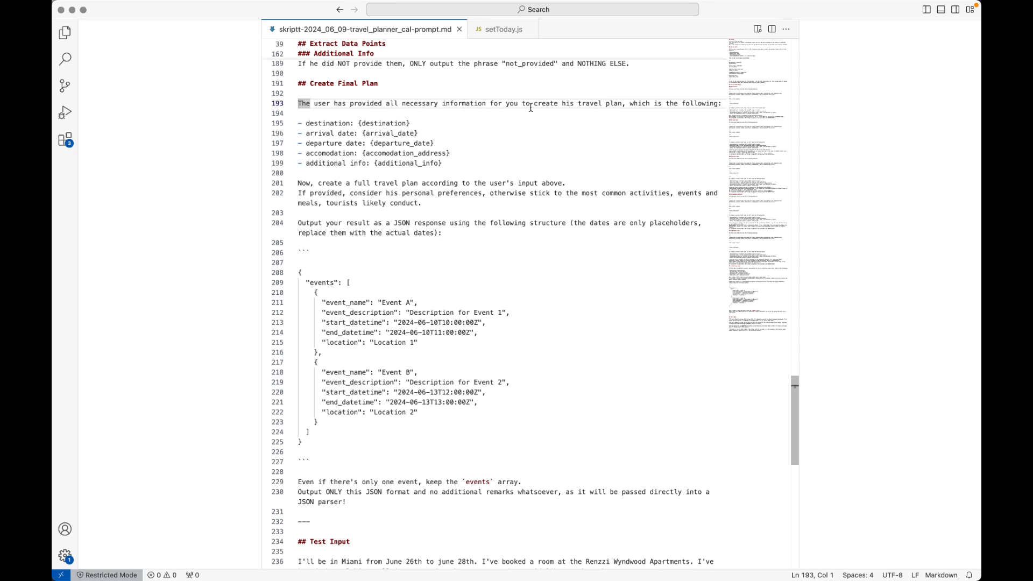
left_click_drag(360, 124, 457, 168)
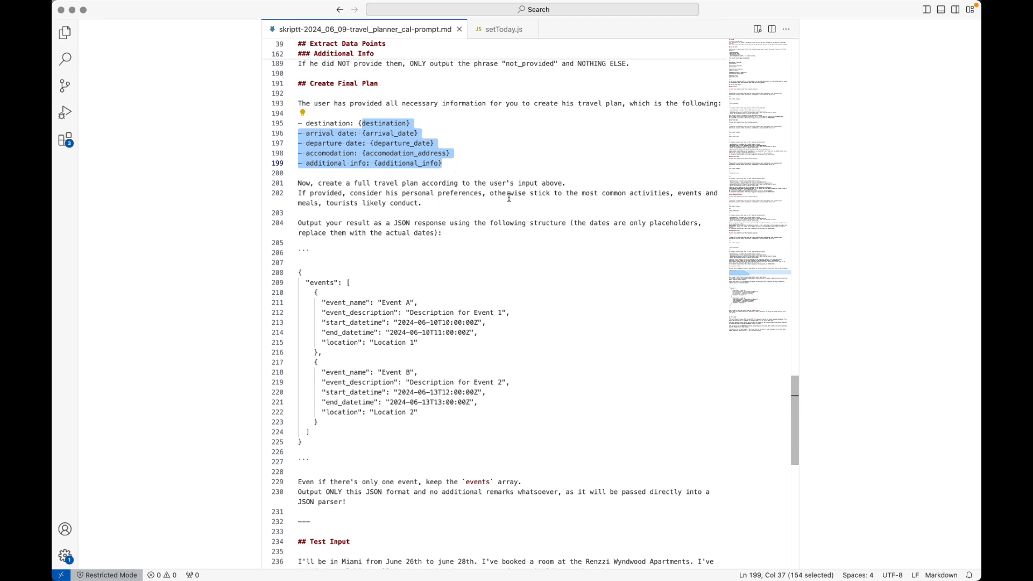
left_click(598, 183)
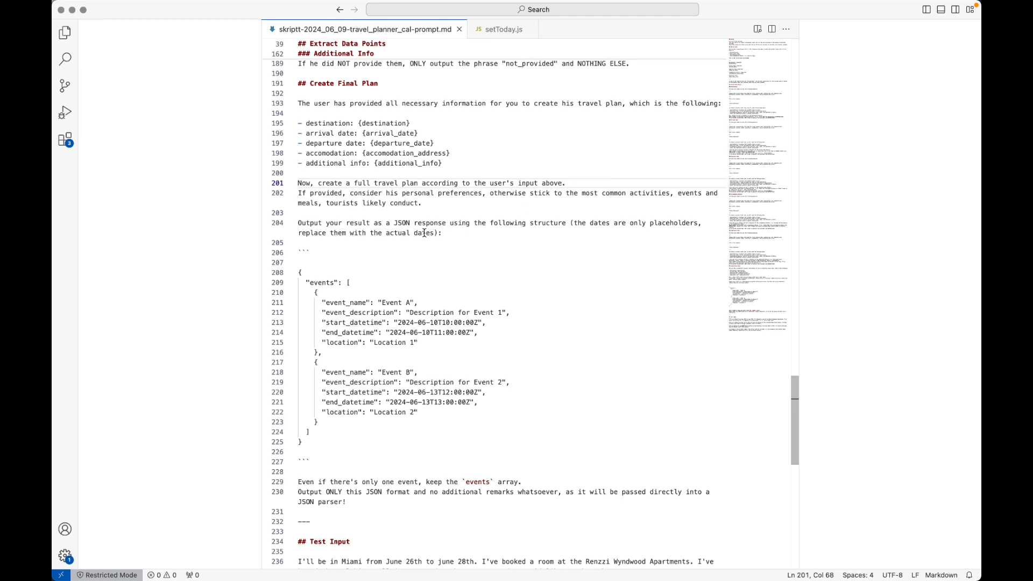
left_click_drag(298, 223, 393, 221)
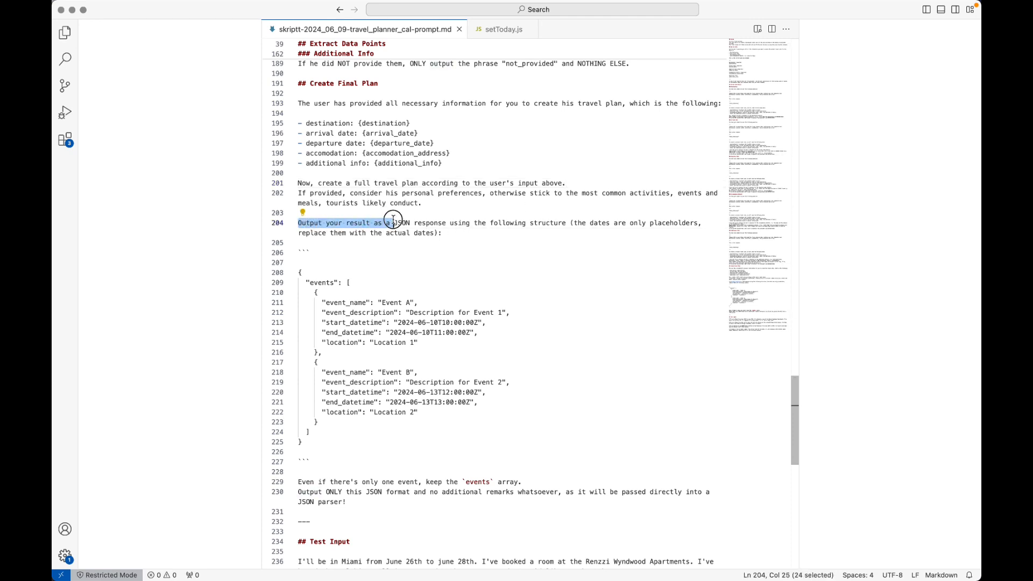
left_click_drag(394, 221, 428, 226)
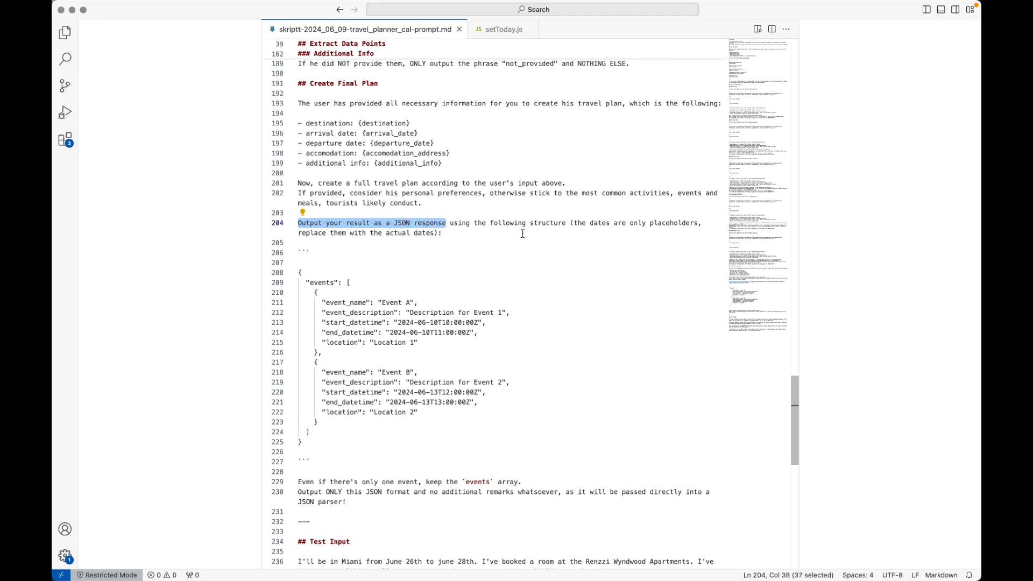
scroll(605, 232, "down", 3)
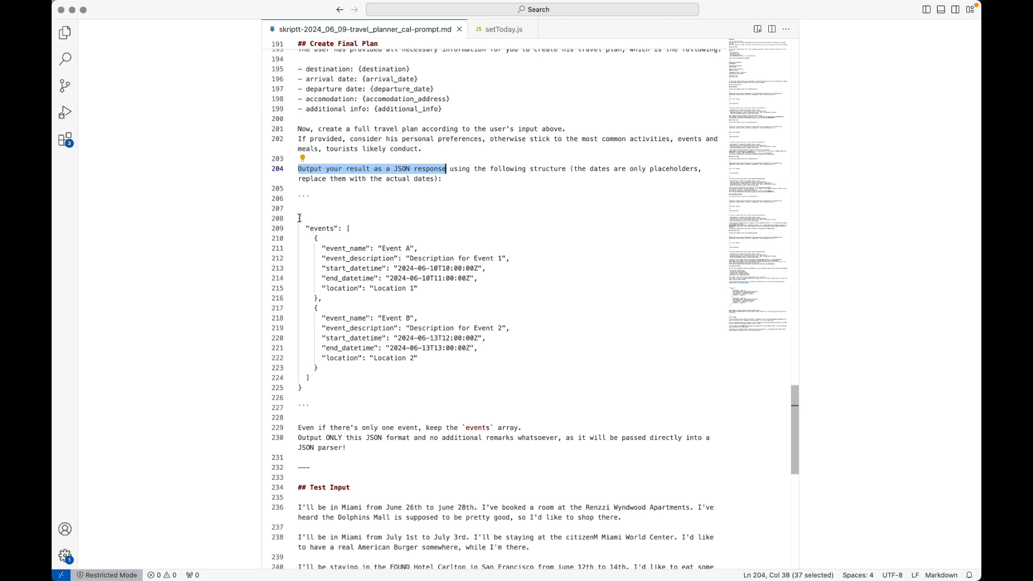
left_click_drag(299, 218, 366, 387)
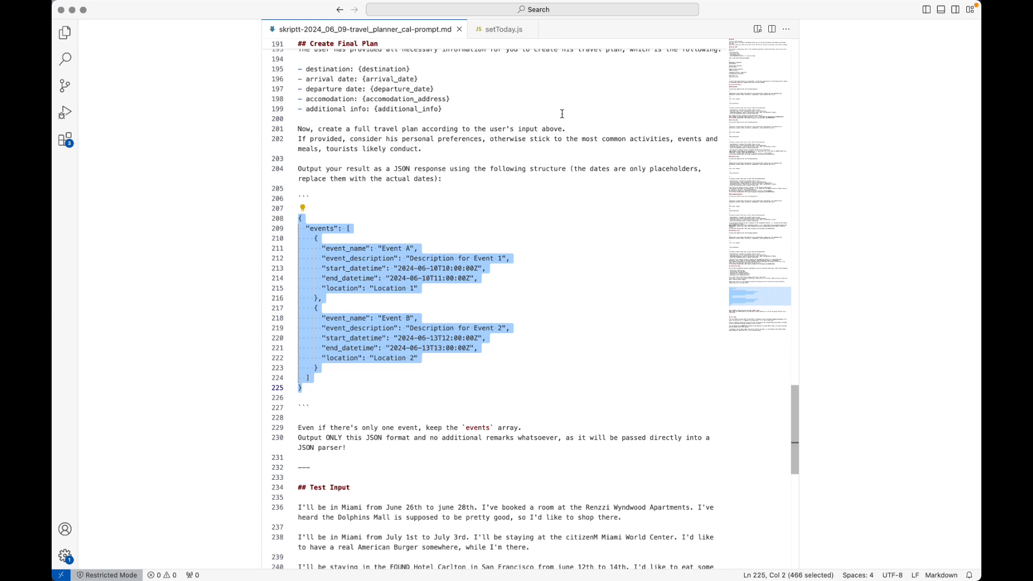
scroll(562, 113, "up", 2)
Copy the prompt text from line 193 through line 230.
left_click(563, 91)
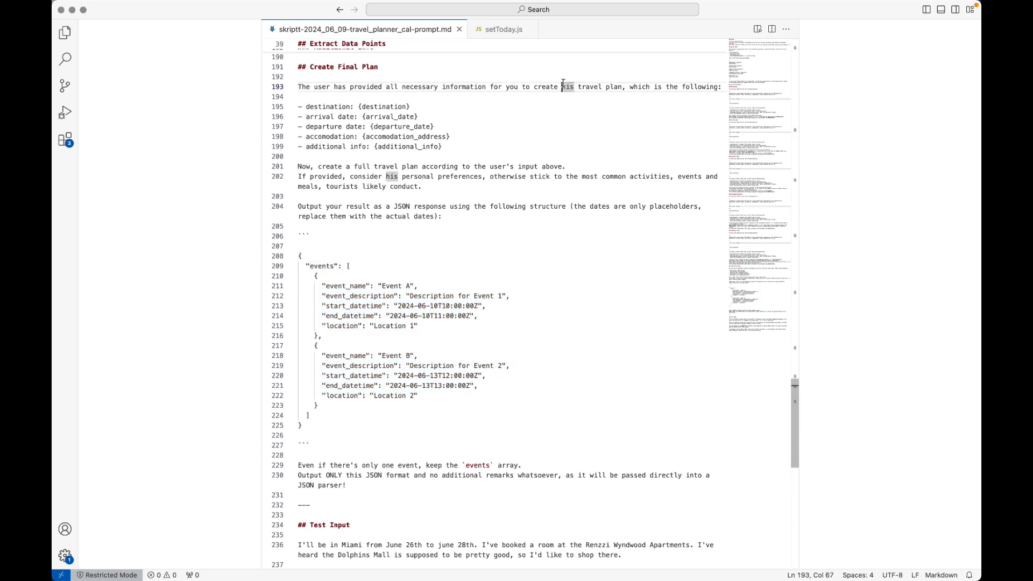
key("super+Left")
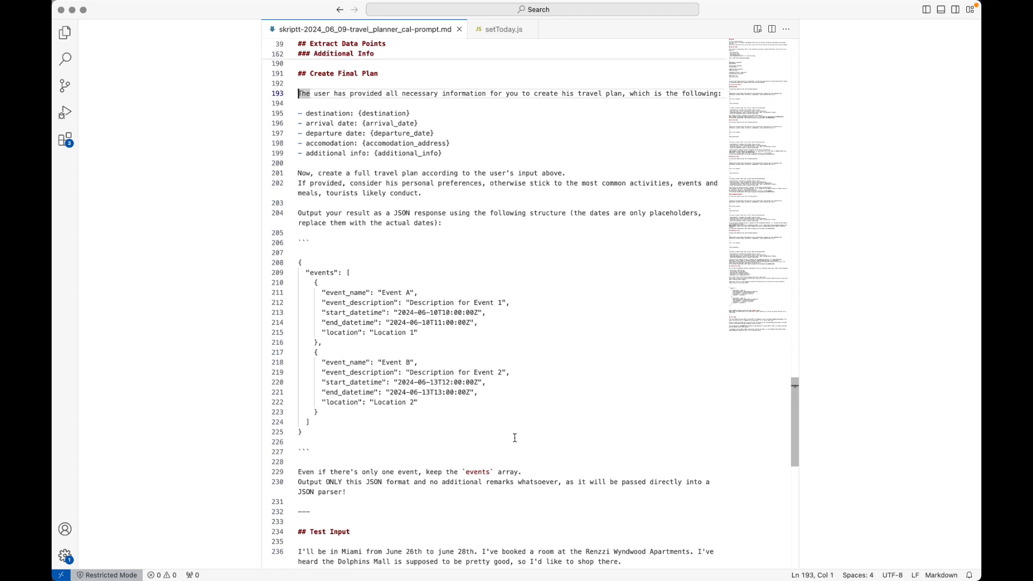
left_click(389, 494, "shift")
key("super+c")
key("super+Tab")
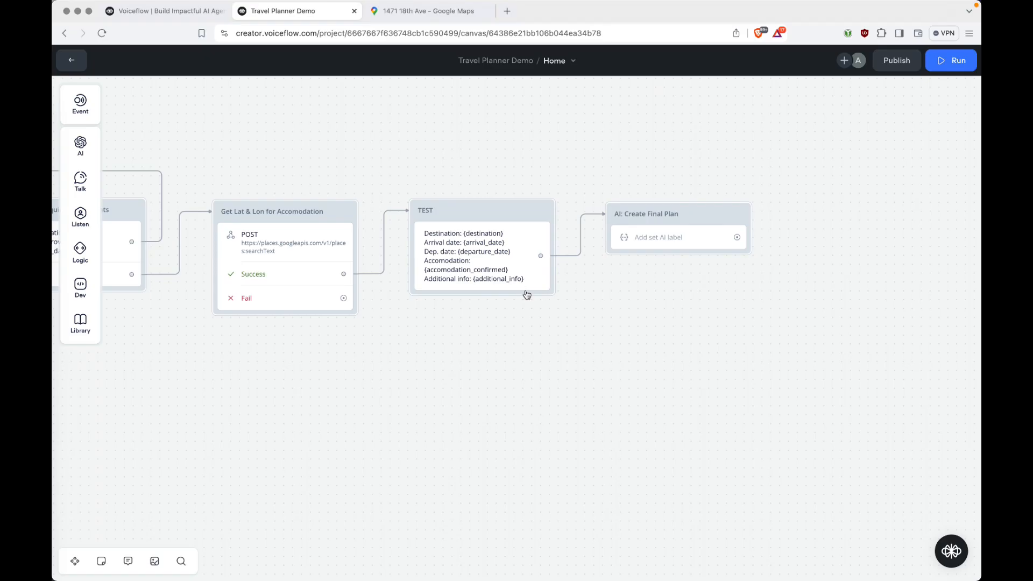
Paste the copied prompt into the AI: Create Final Plan block's prompt field.
left_click(645, 237)
left_click(814, 269)
key("super+v")
scroll(977, 283, "down", 10)
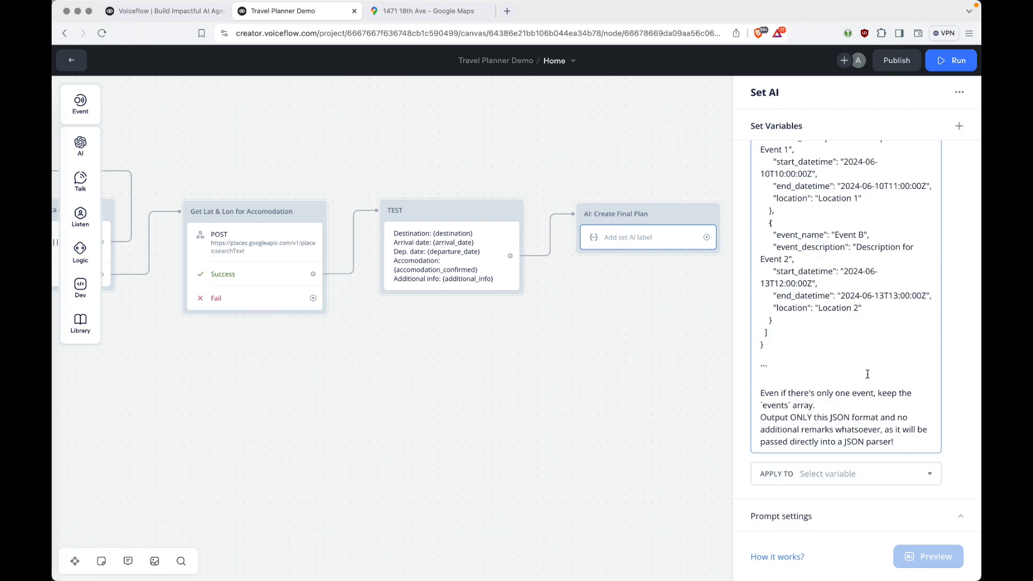
Apply the AI result to a newly created variable named json_plan.
left_click(817, 475)
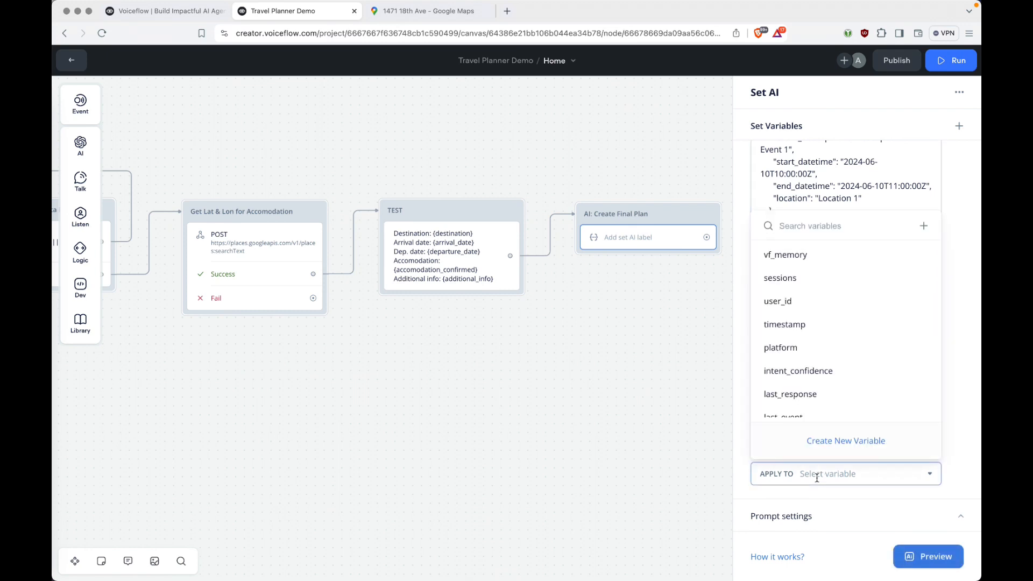
left_click(824, 440)
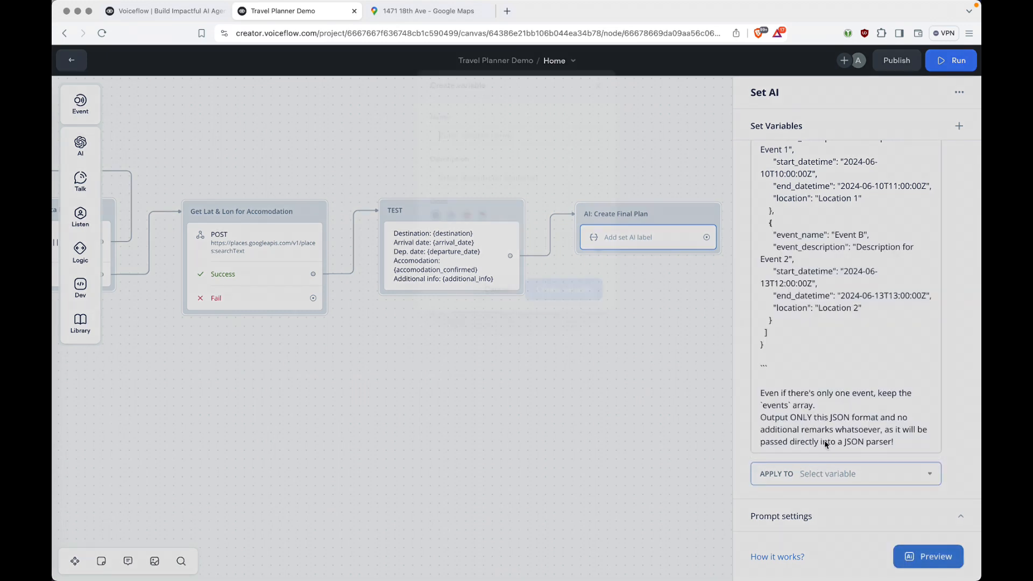
type("json")
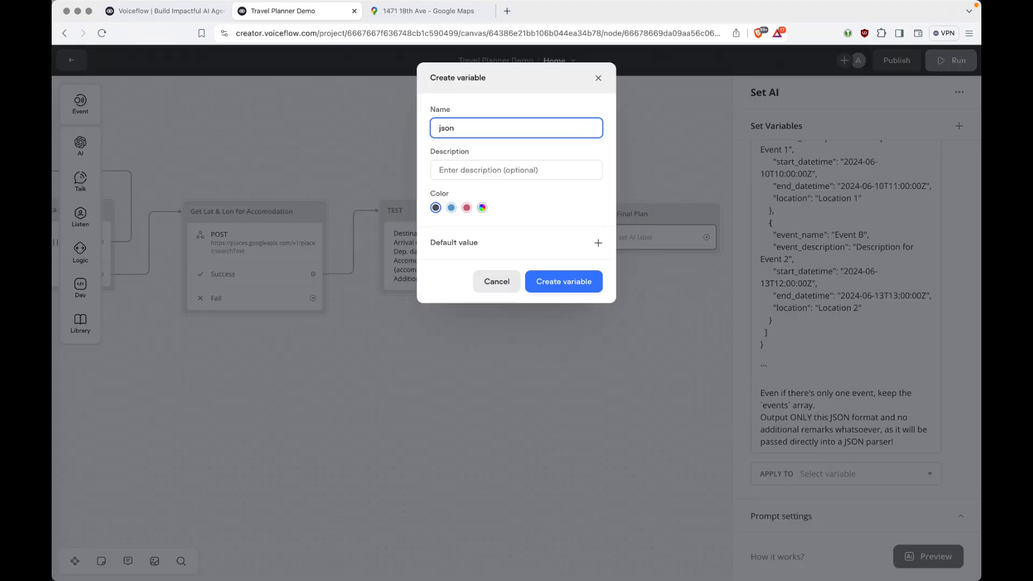
type("_plan")
left_click(586, 291)
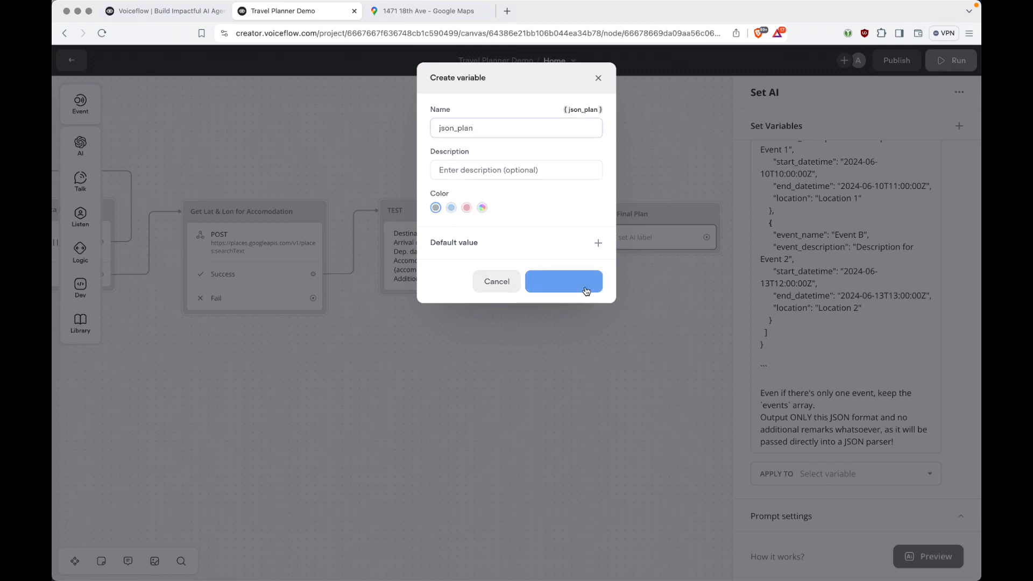
scroll(857, 393, "down", 3)
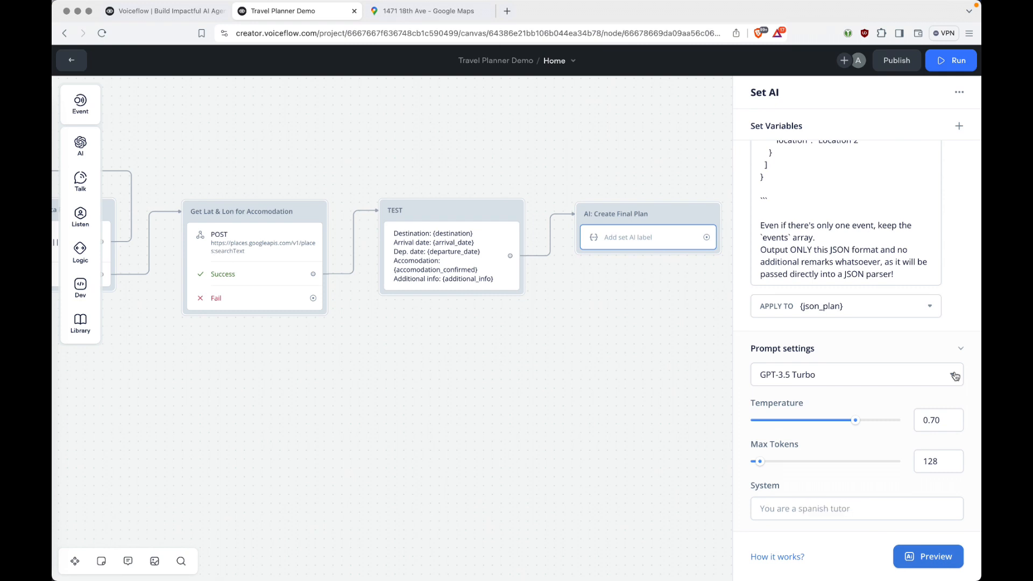
Try GPT-4o as the model with Max Tokens raised to 500.
left_click(954, 376)
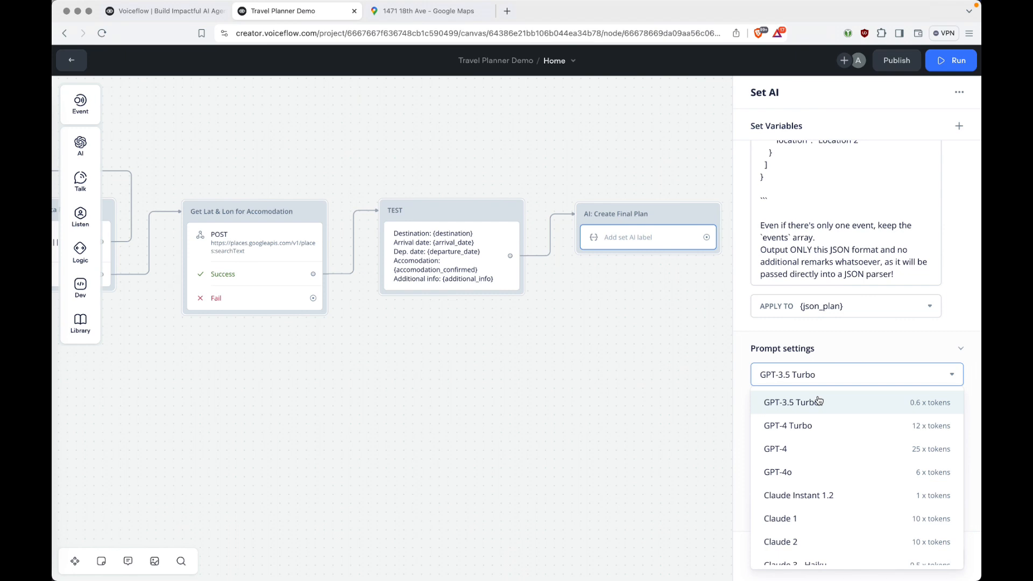
left_click(786, 472)
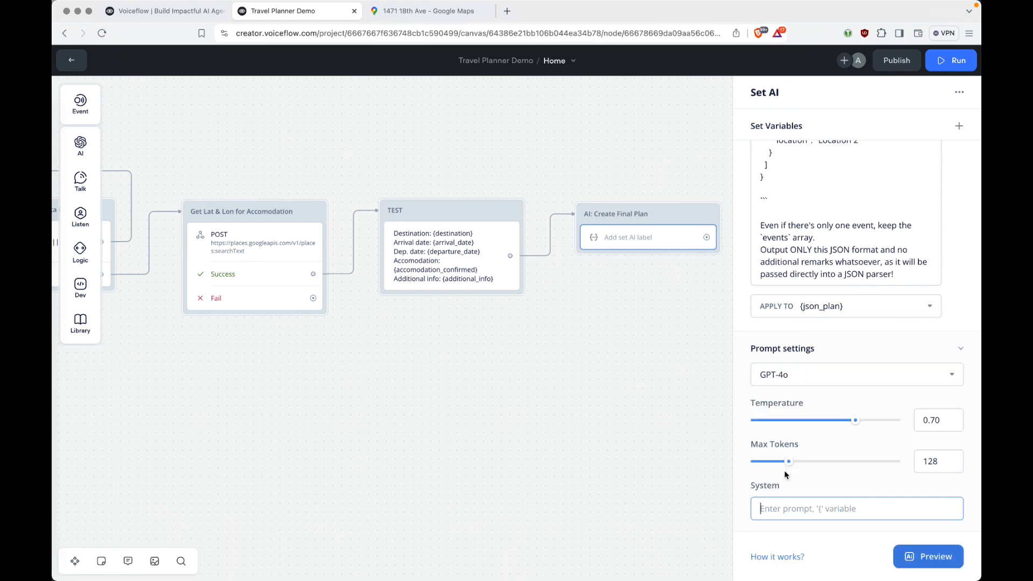
left_click(870, 379)
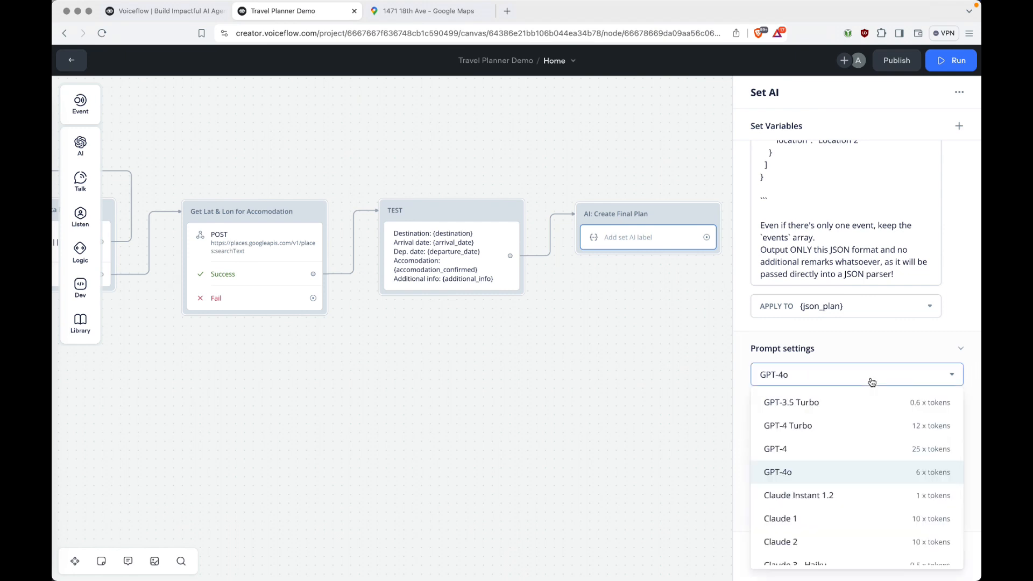
left_click(937, 348)
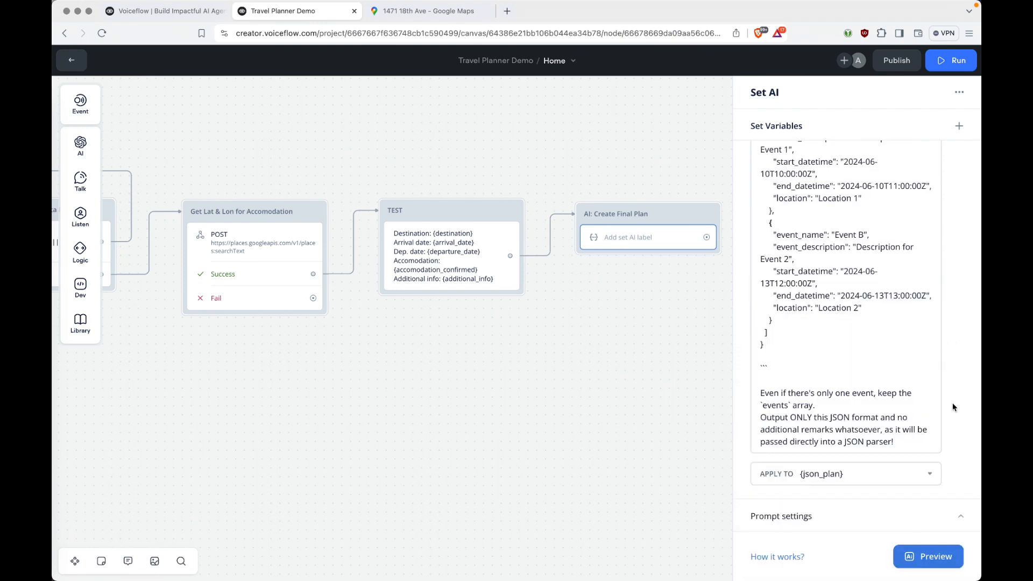
left_click(960, 517)
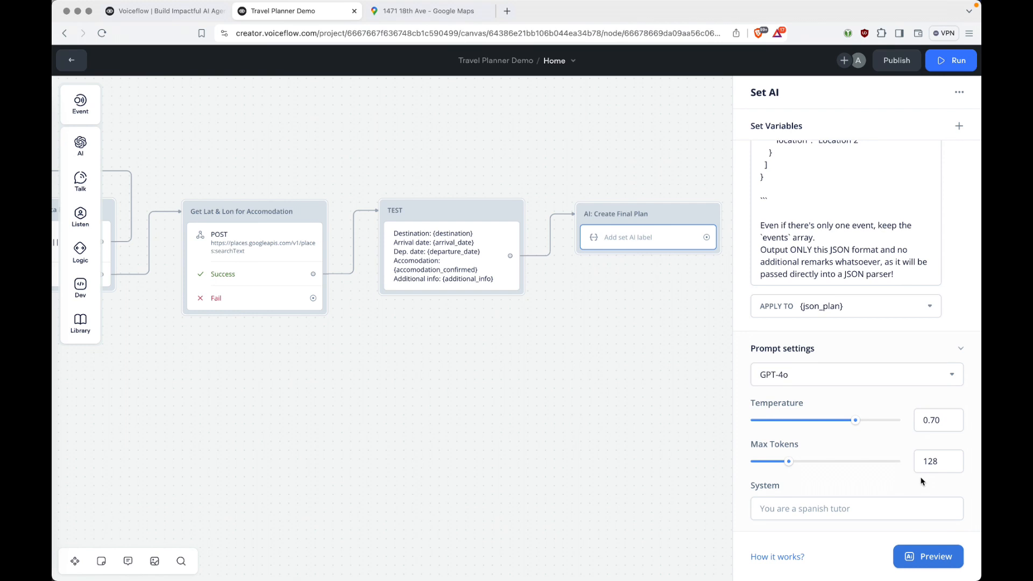
left_click_drag(789, 462, 923, 470)
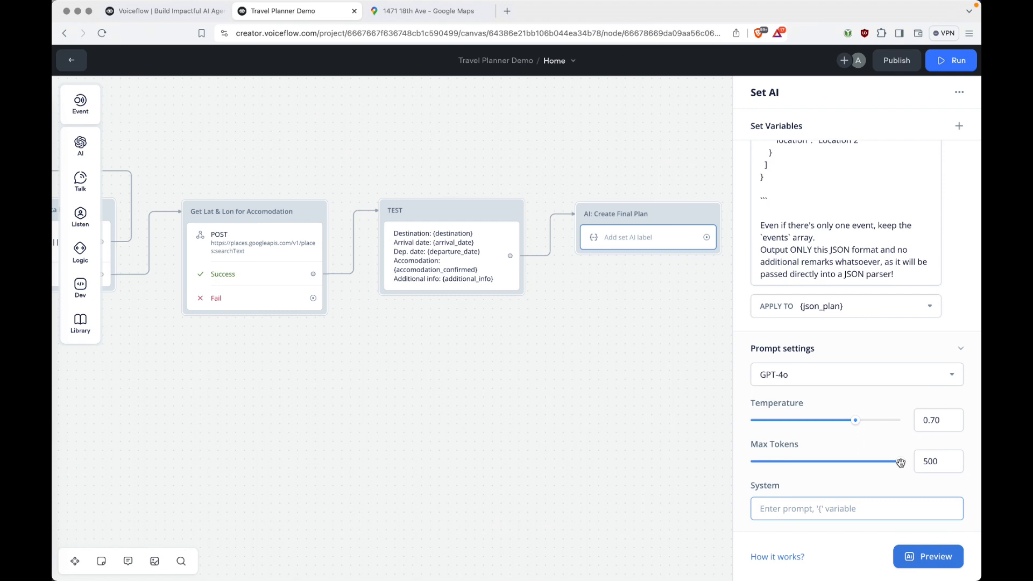
Switch the model to Claude 3 - Sonnet with Max Tokens at 2000, then close the editor.
left_click(935, 377)
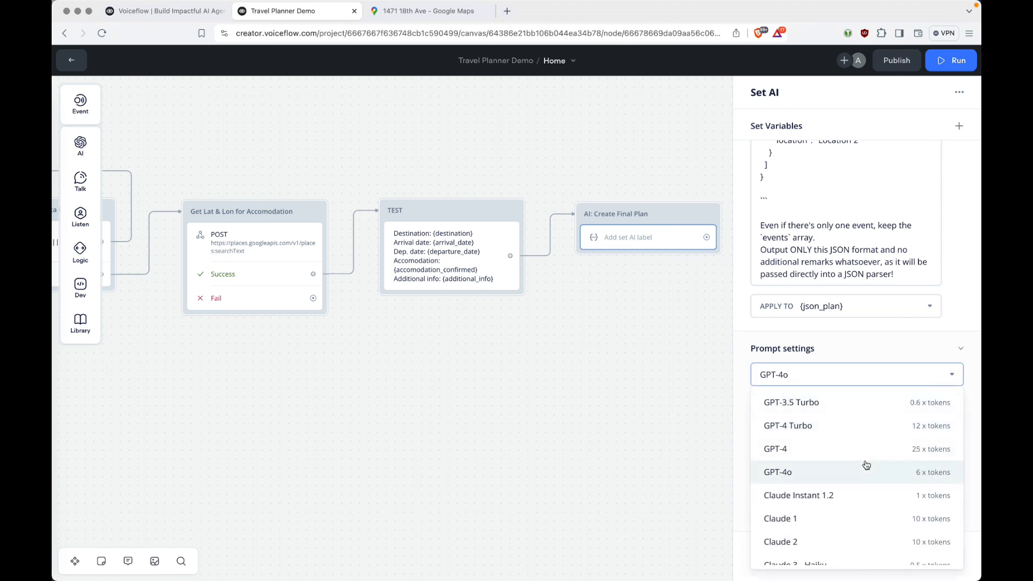
scroll(831, 471, "down", 3)
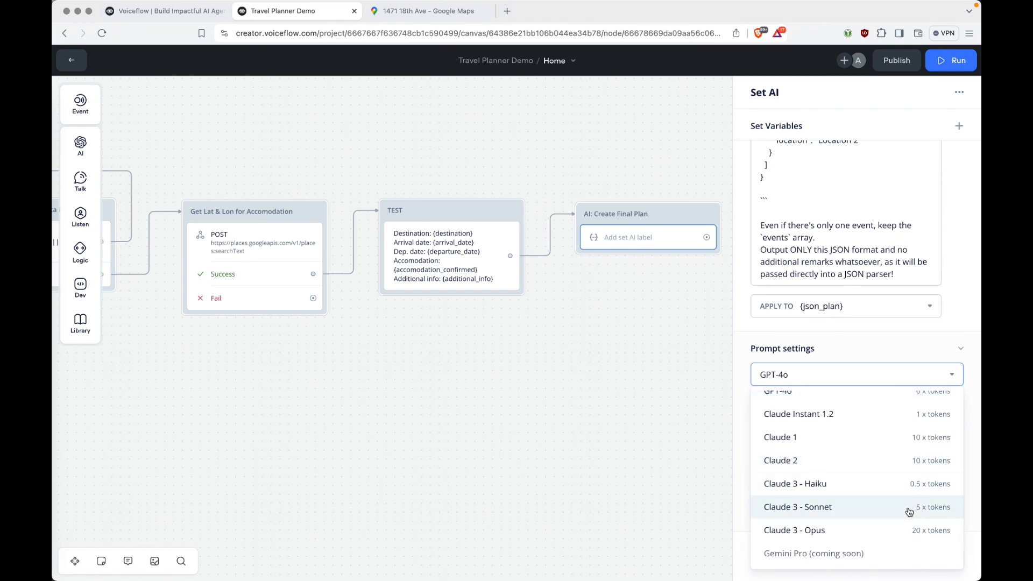
left_click(937, 510)
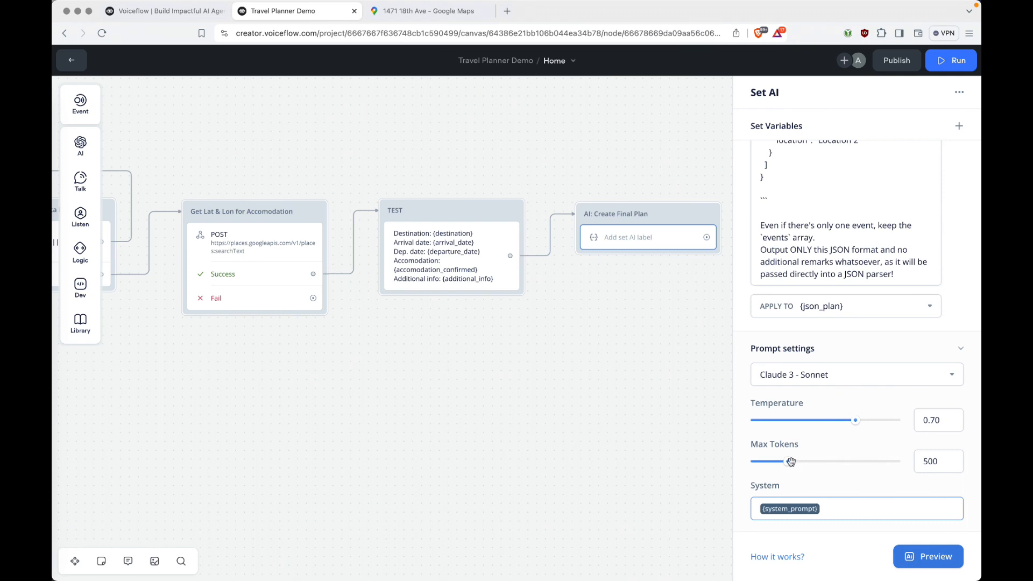
left_click_drag(791, 461, 920, 462)
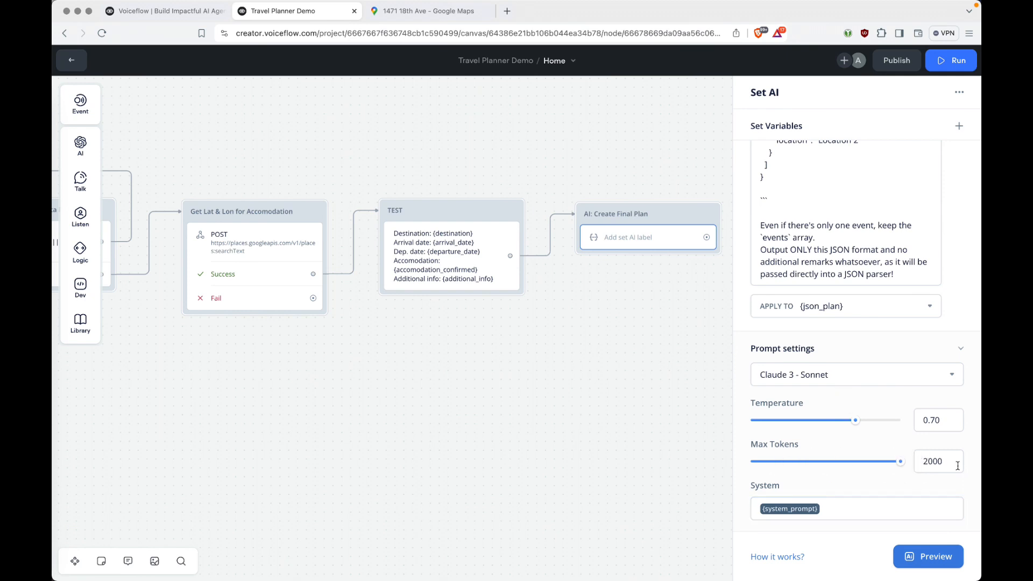
scroll(876, 206, "up", 5)
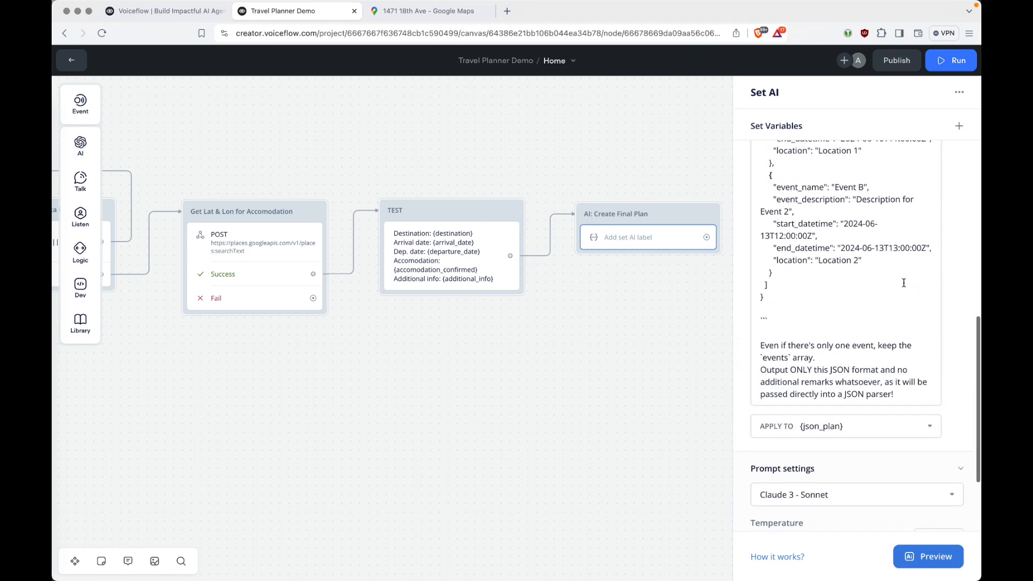
scroll(876, 206, "up", 3)
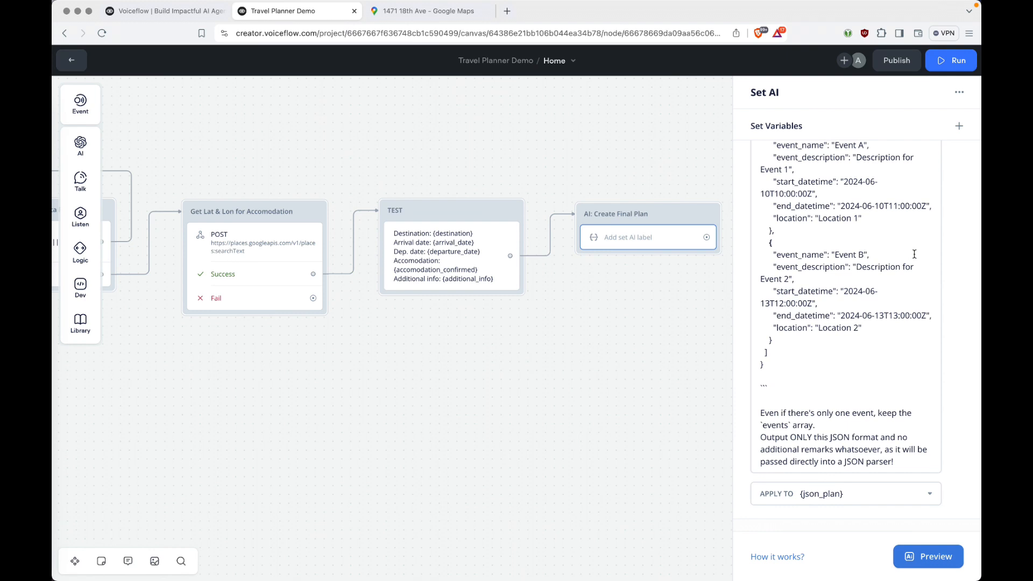
scroll(914, 254, "up", 3)
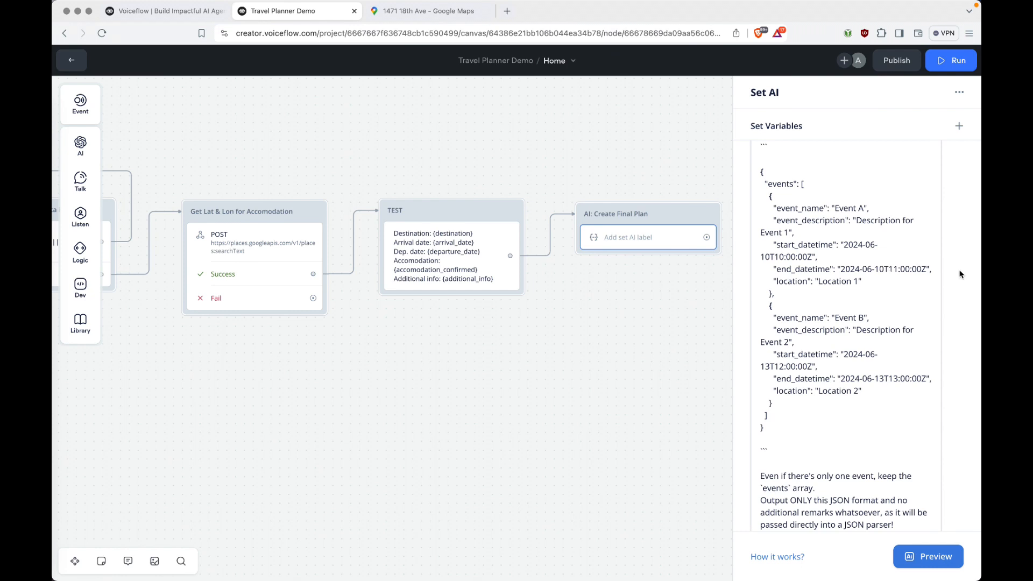
scroll(959, 337, "down", 1)
left_click(619, 330)
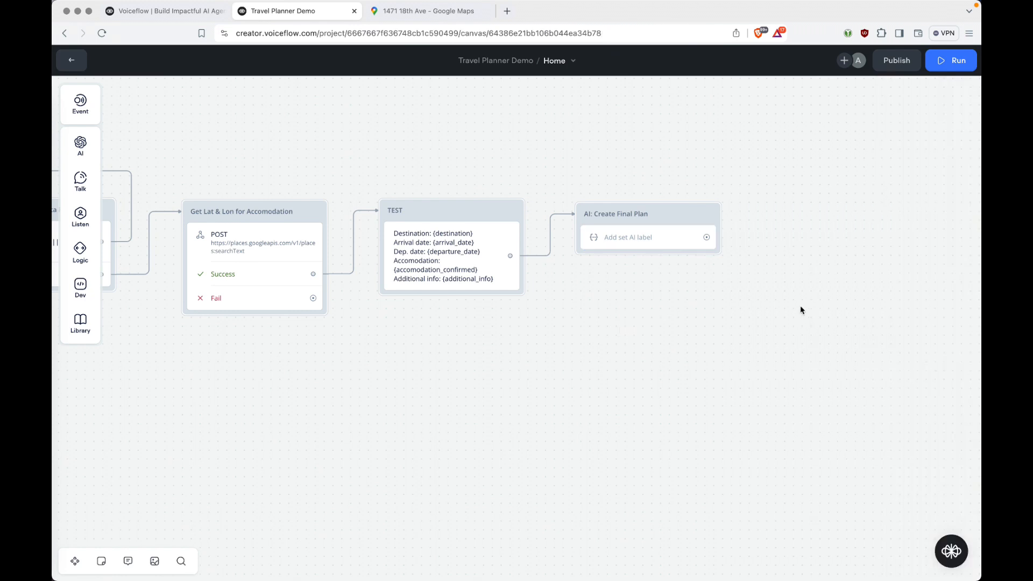
Add an API step beside AI: Create Final Plan and connect the AI step's output to it.
left_click(784, 248)
left_click(576, 218)
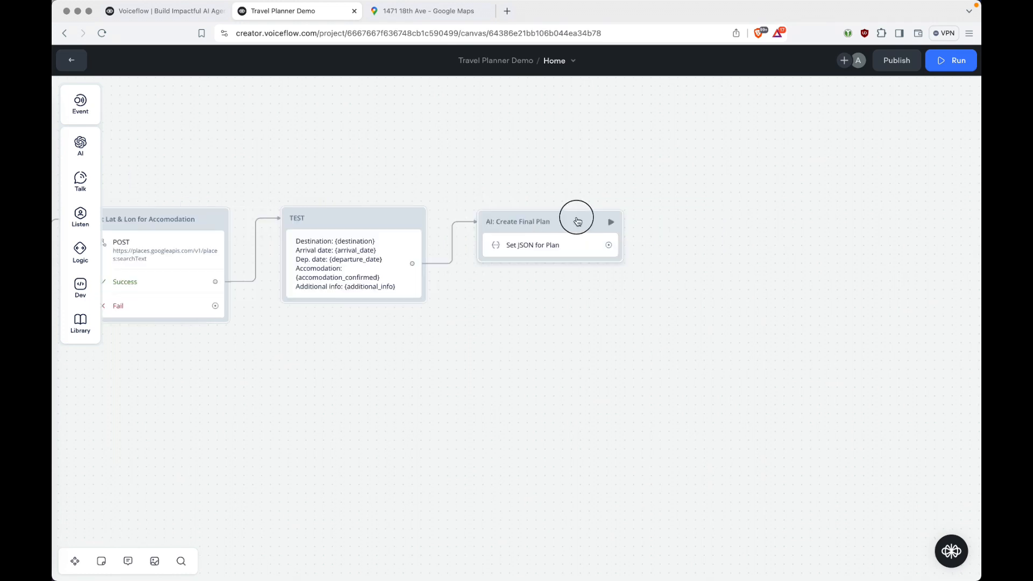
left_click_drag(576, 217, 575, 212)
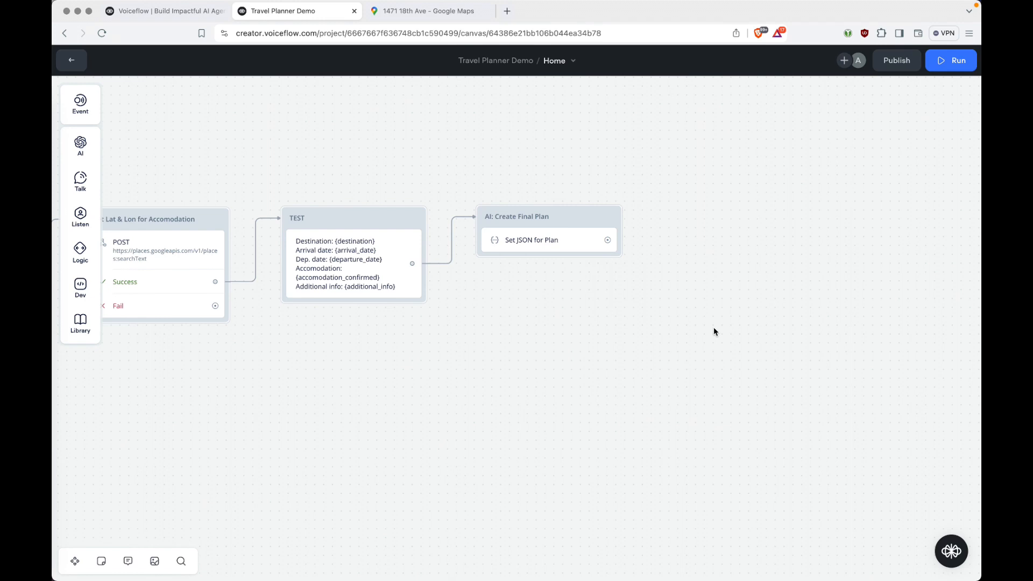
mouse_move(81, 287)
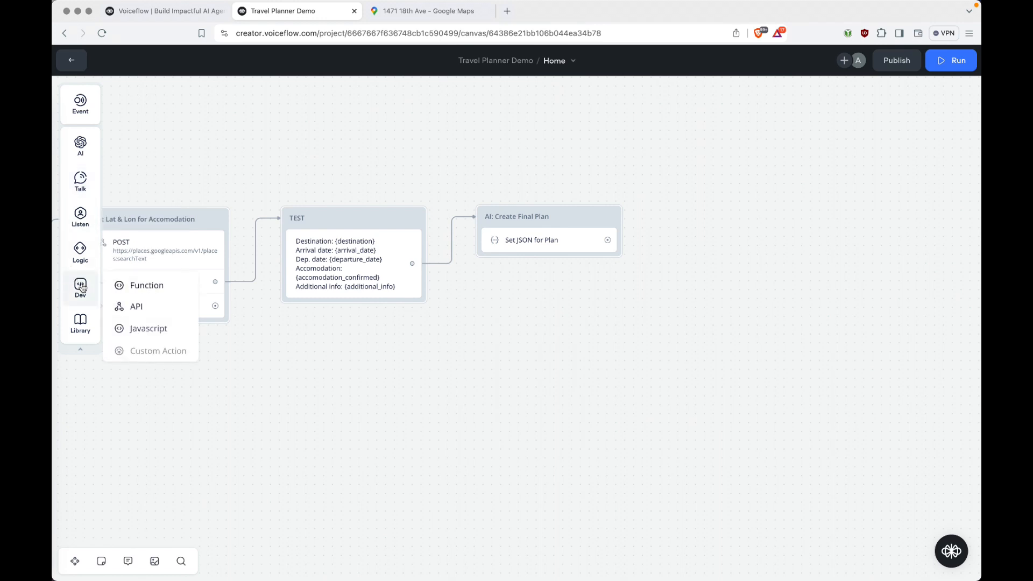
left_click_drag(136, 306, 742, 228)
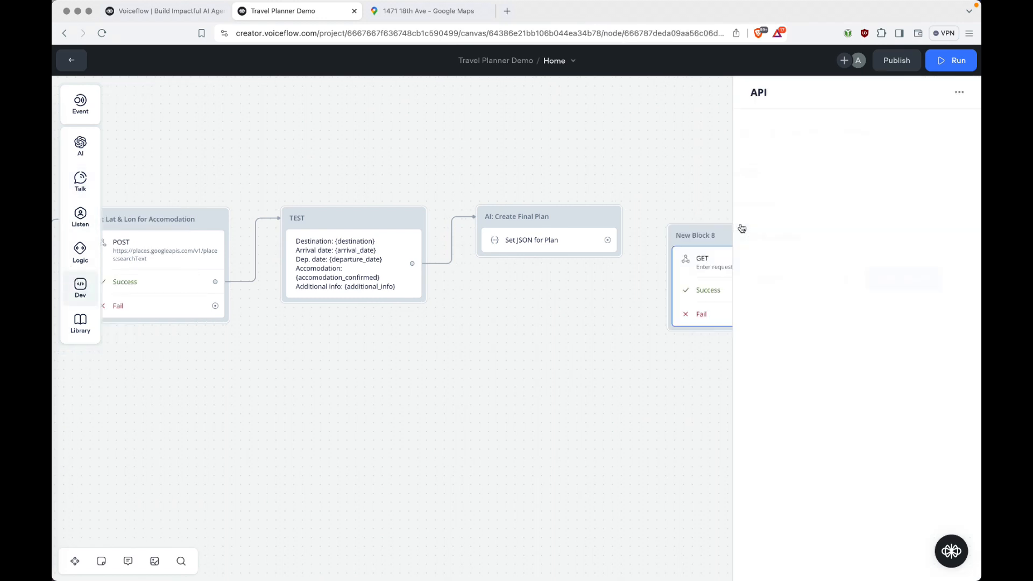
left_click_drag(673, 233, 681, 216)
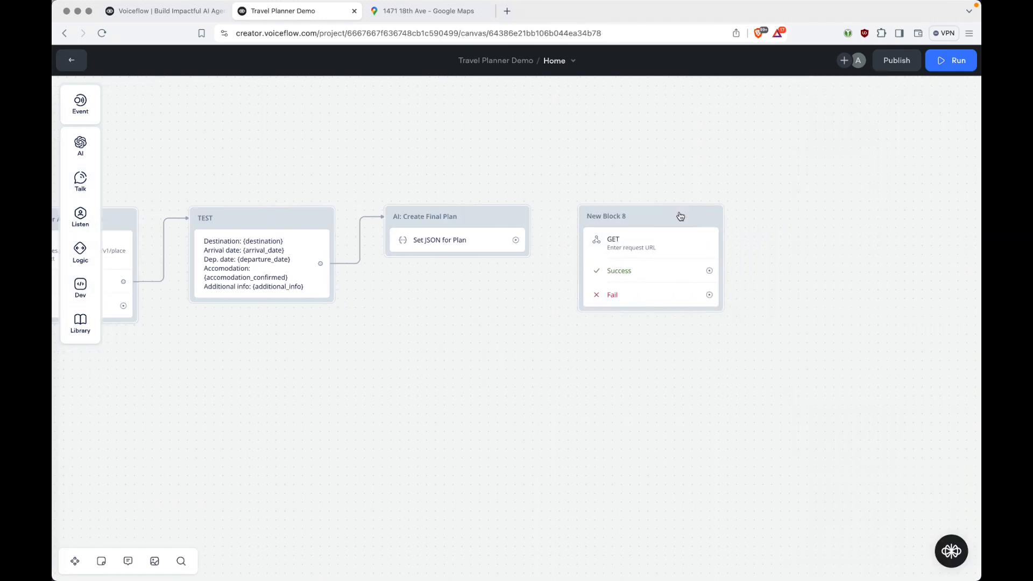
left_click_drag(516, 240, 602, 213)
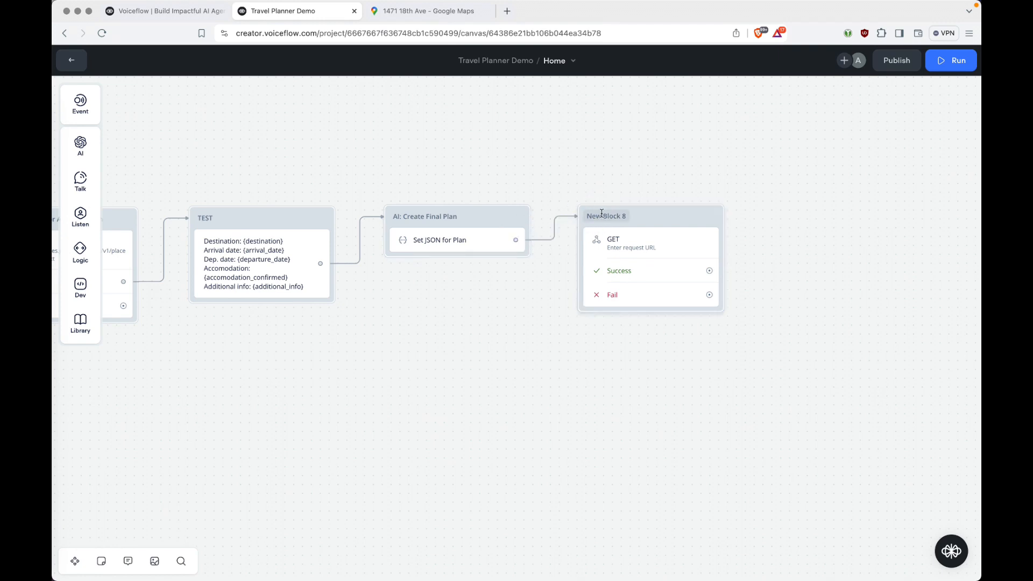
Rename the new API block to 'Send to Webhook'.
double_click(624, 218)
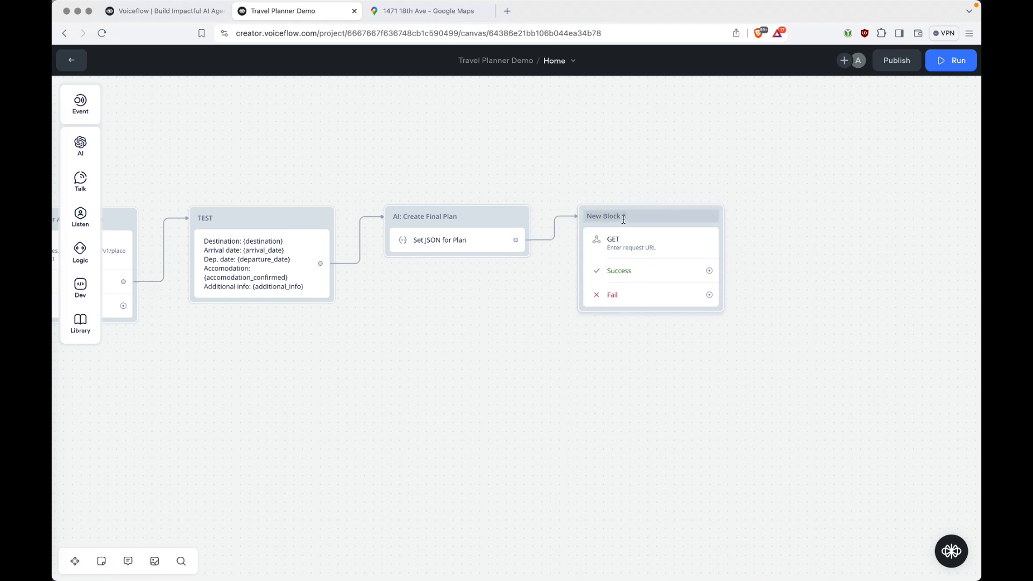
type("Send to Webhook")
key("Return")
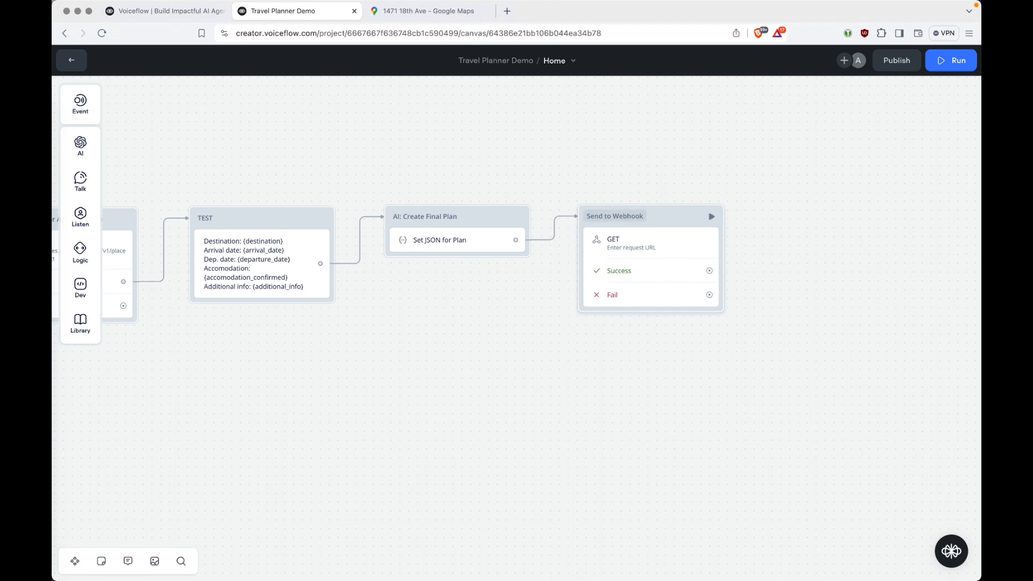
left_click(627, 240)
Make Send to Webhook a POST request with a Raw body of {json_plan}.
left_click(771, 131)
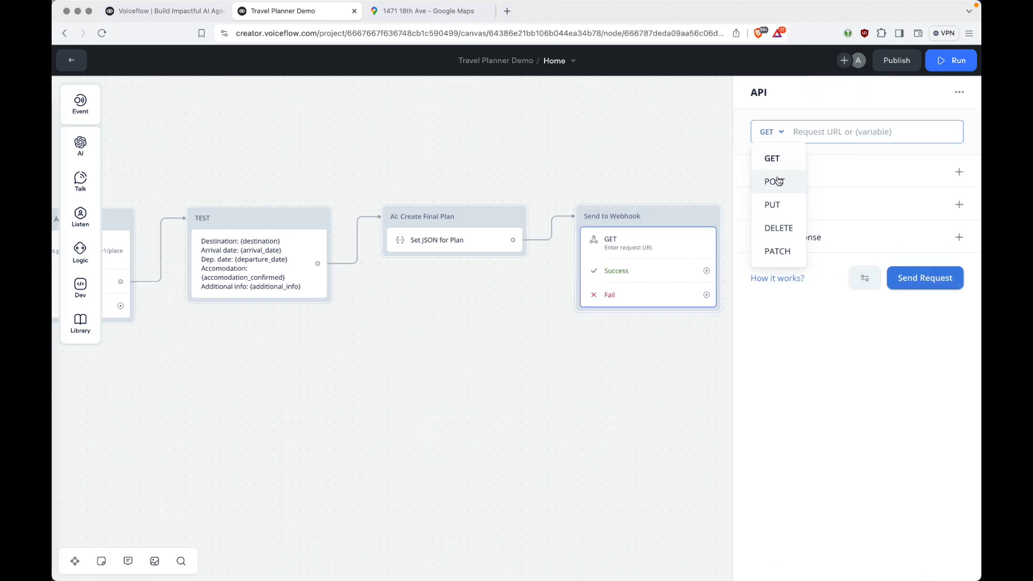
left_click(778, 181)
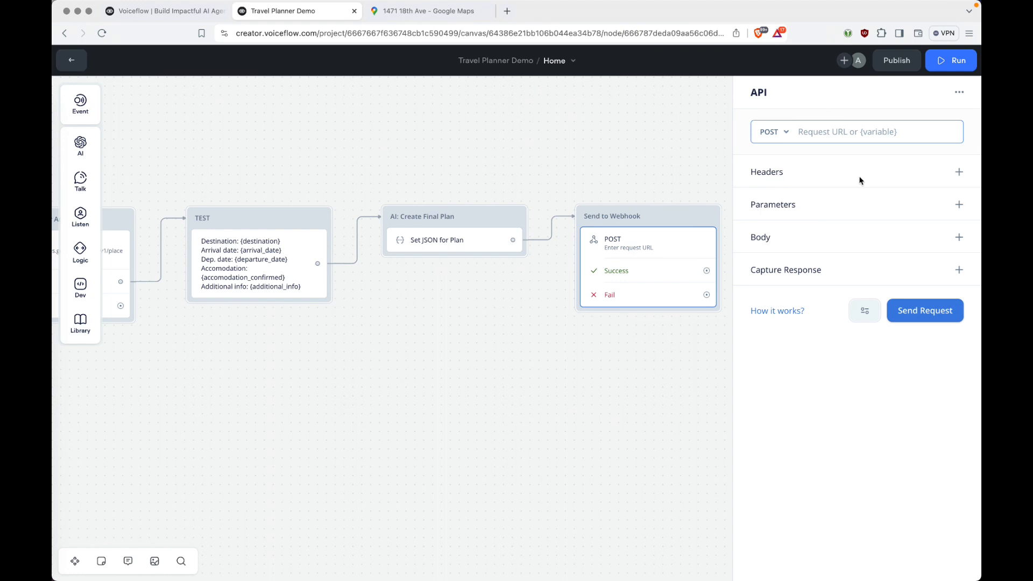
left_click(959, 237)
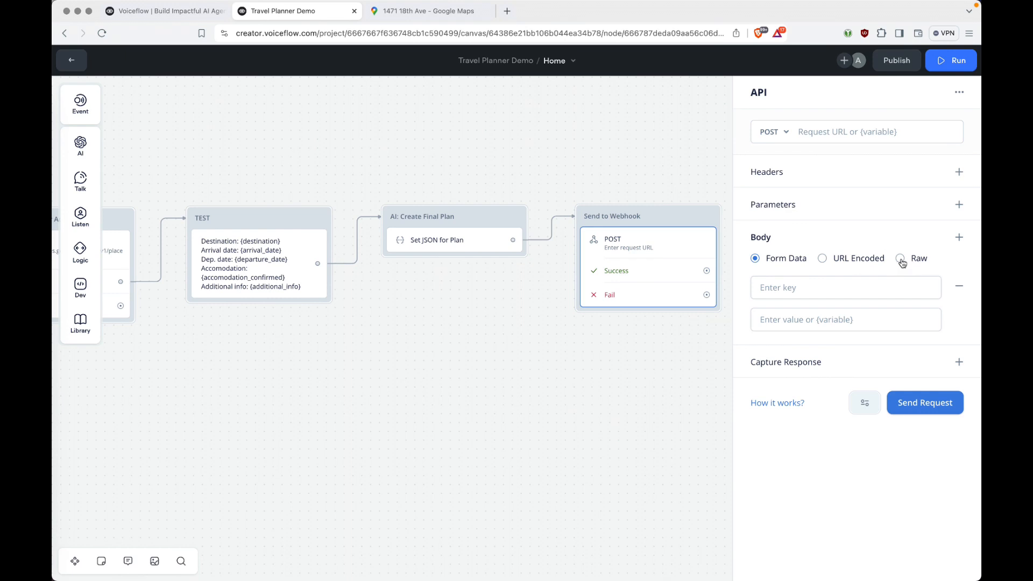
left_click(907, 262)
type("{")
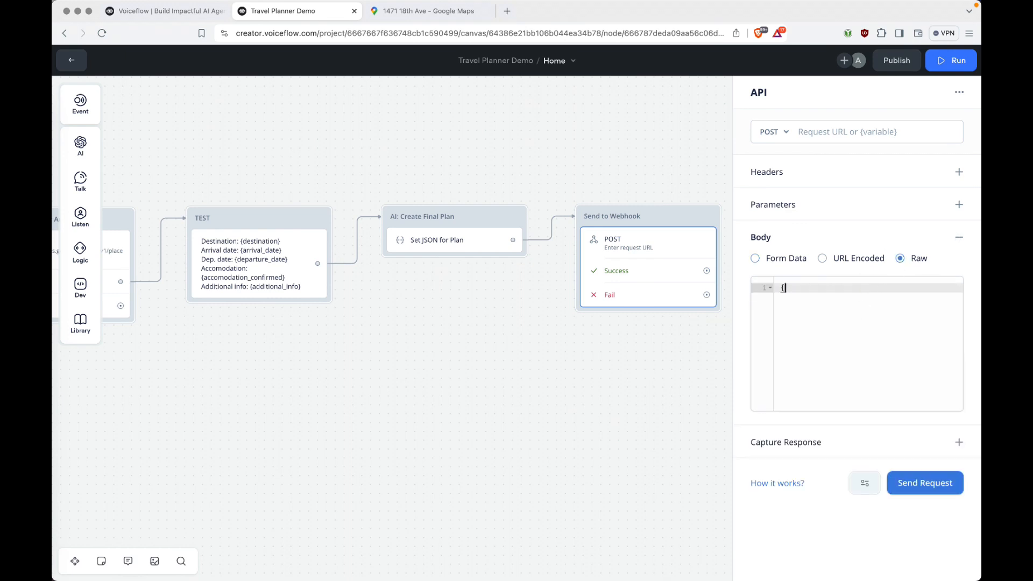
type("json_plan}")
scroll(713, 158, "right", 5)
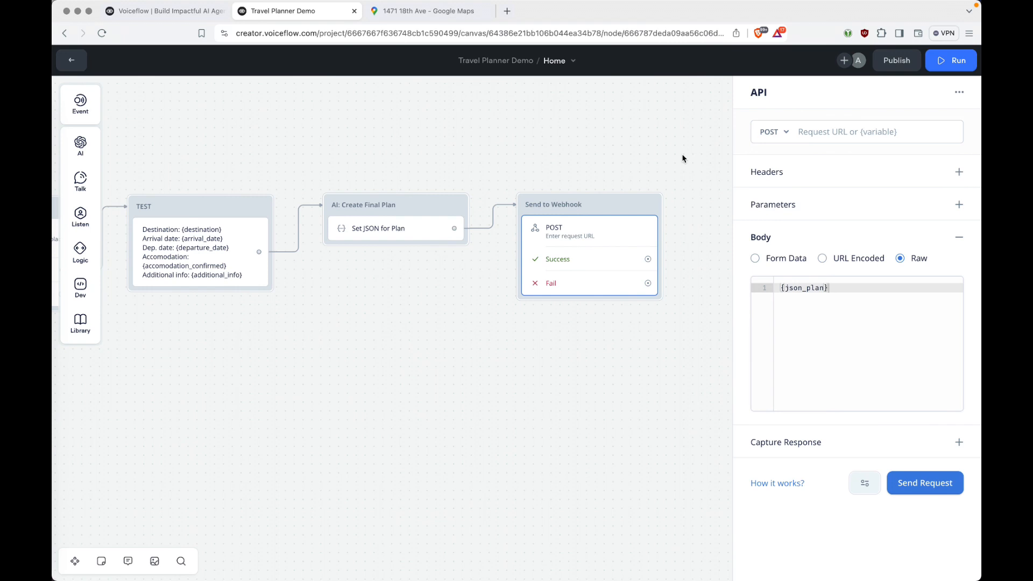
Create a Make scenario 'Travel Plan Calendar Integration Demo' triggered by a Webhooks Custom webhook.
left_click(683, 158)
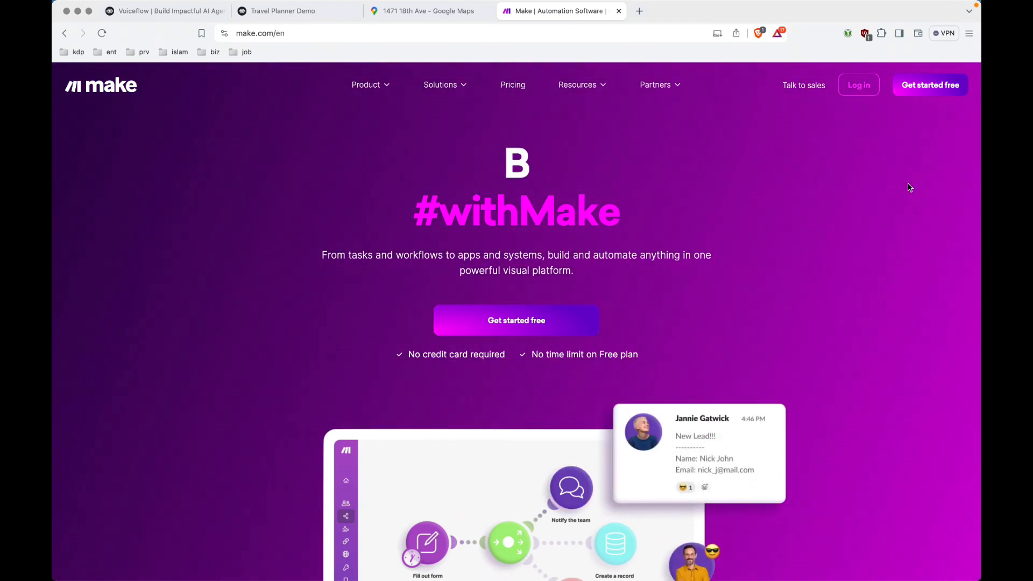
key("super+shift+t")
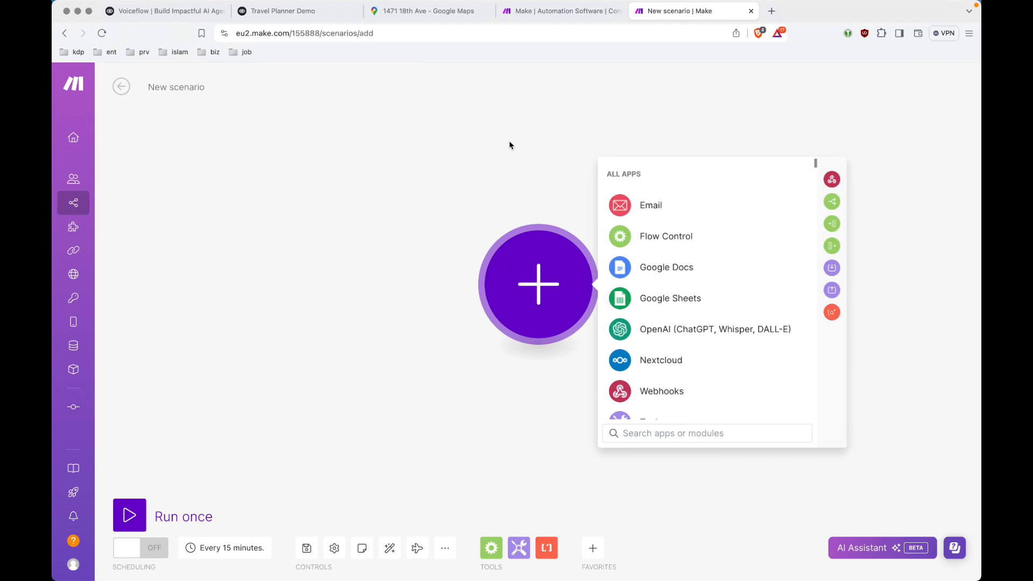
left_click(190, 88)
type("Travel Plan")
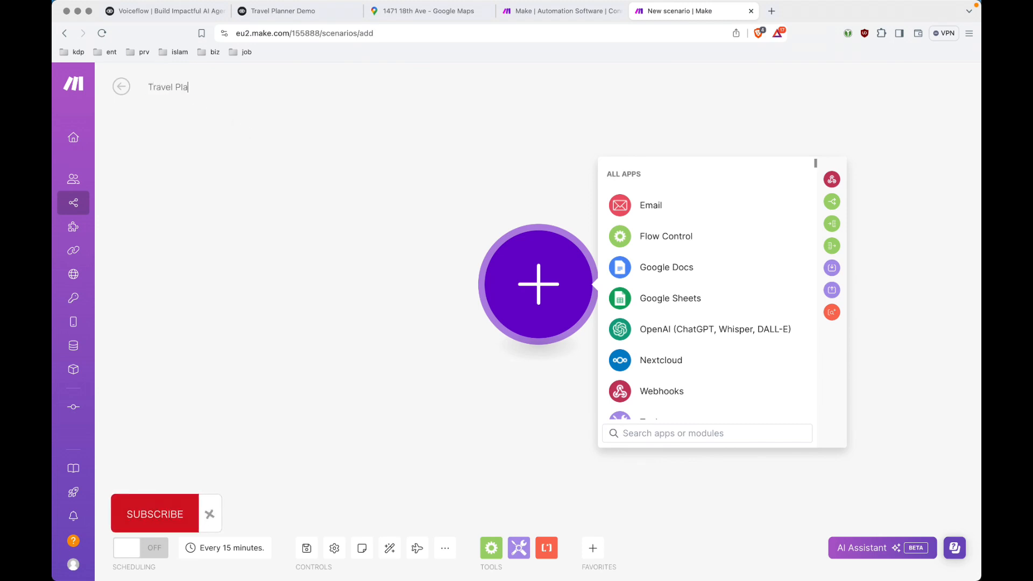
key("Return")
type("Calendar In")
type("tegratio")
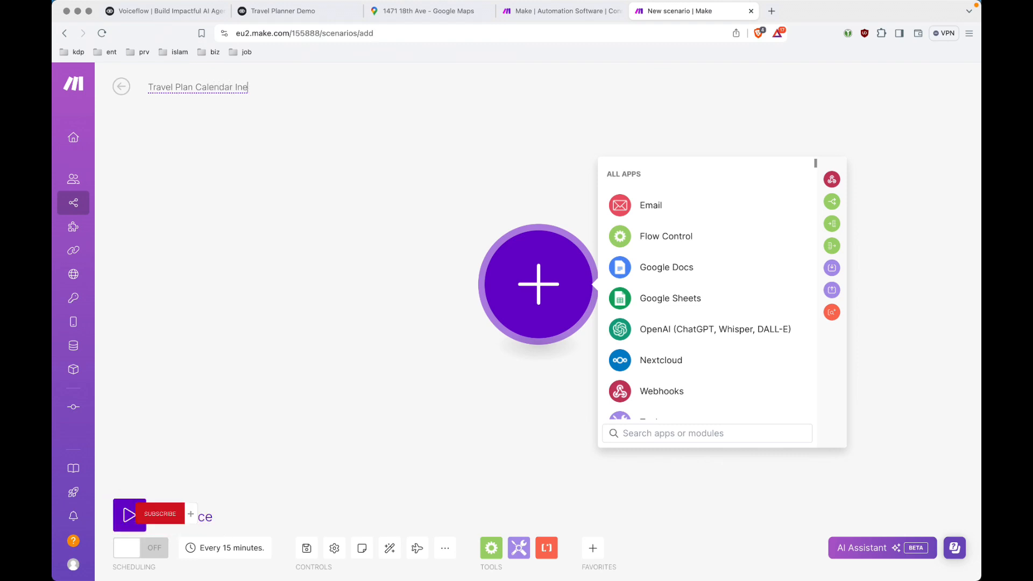
type("n Demo")
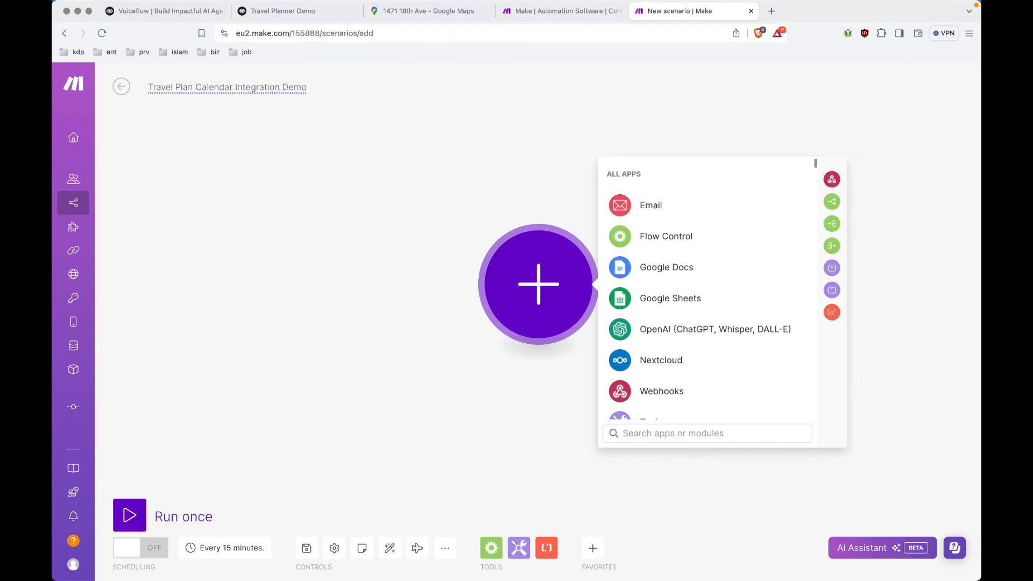
left_click(187, 225)
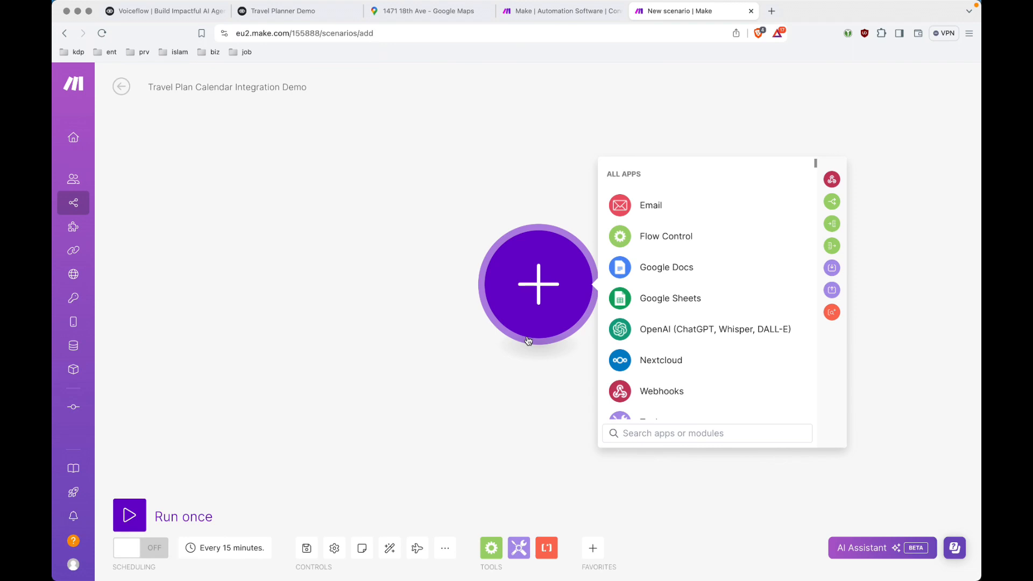
left_click(672, 389)
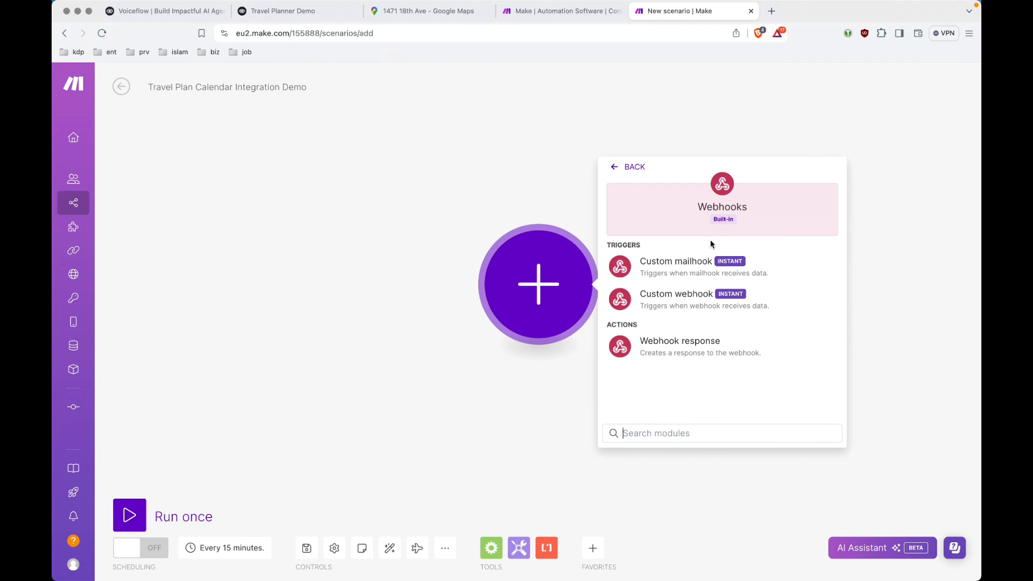
left_click(725, 300)
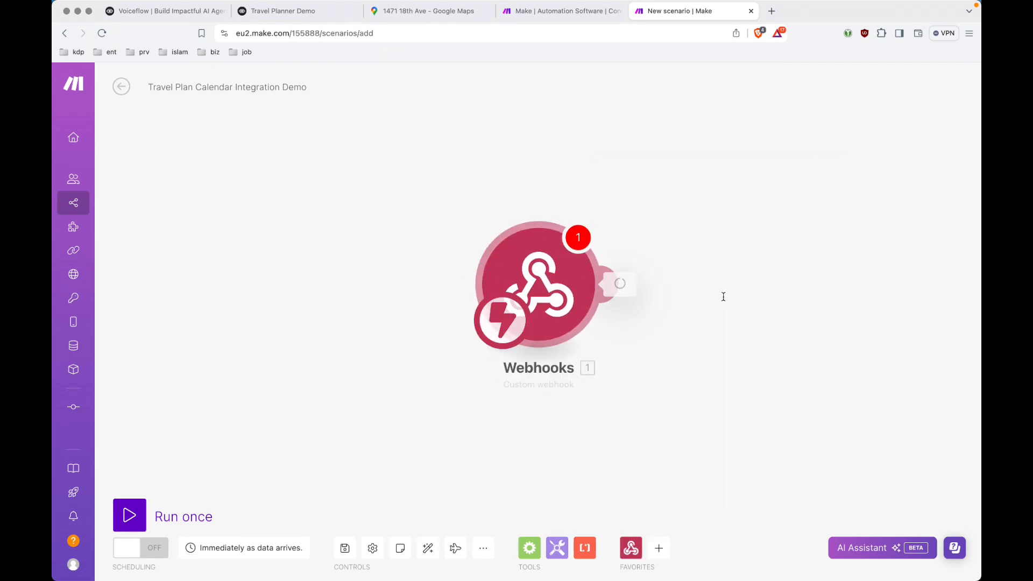
Start a new webhook named 'voiceflow-travel-plan'.
left_click(705, 283)
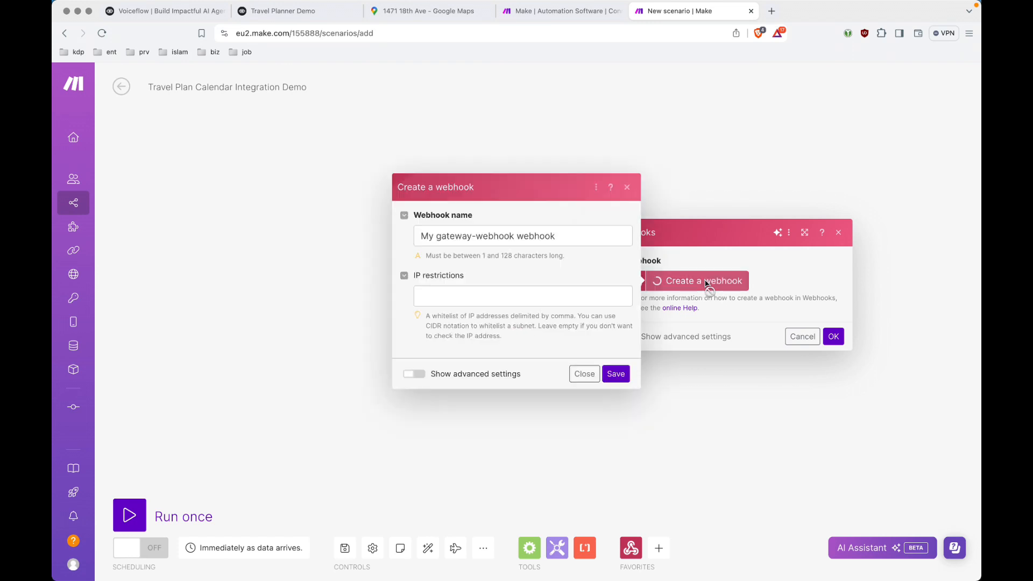
left_click(593, 239)
key("super+a")
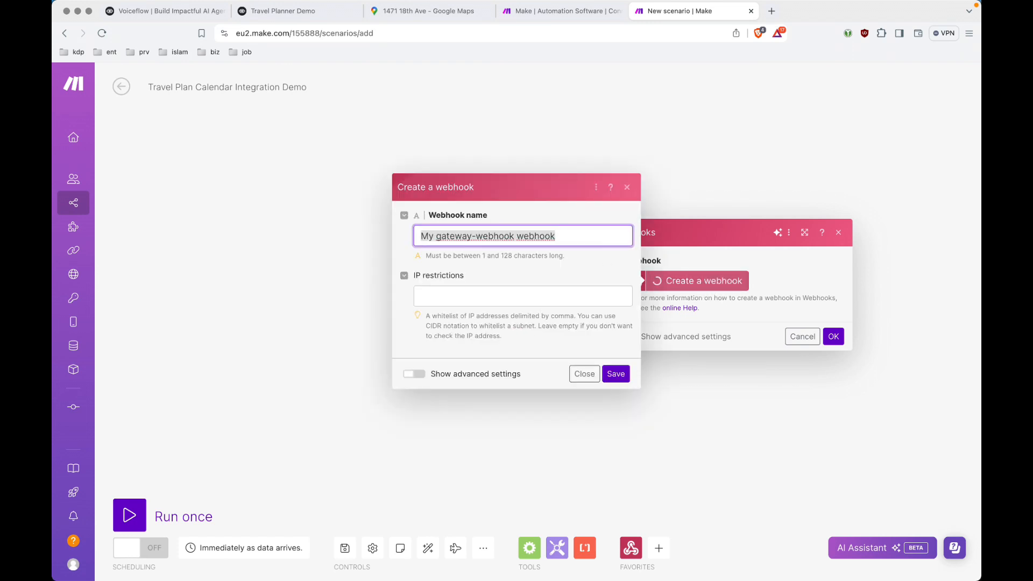
type("voiceflow-travel")
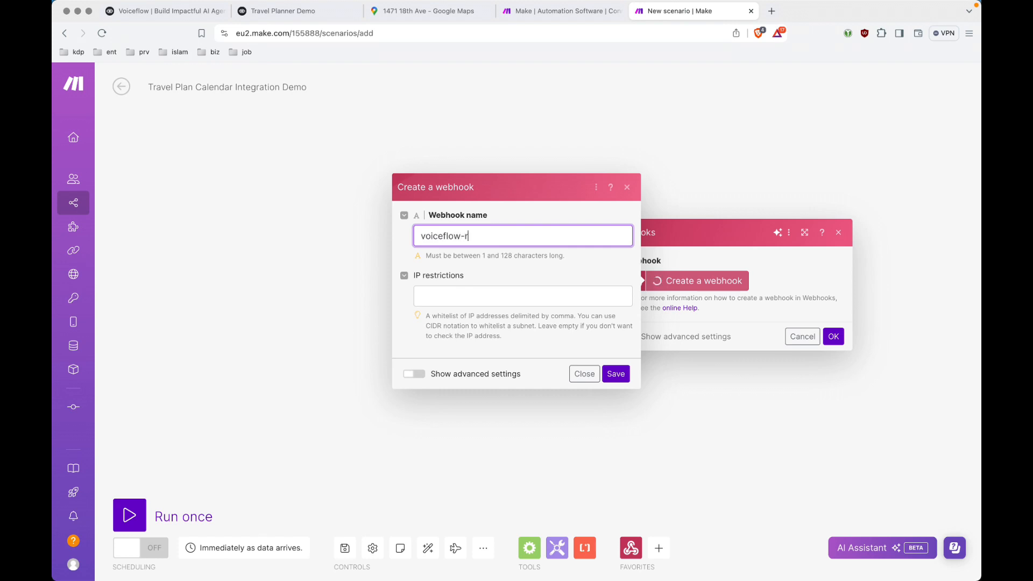
type("-plan")
Reveal the webhook's advanced settings and browse existing data structures without choosing one.
left_click(414, 373)
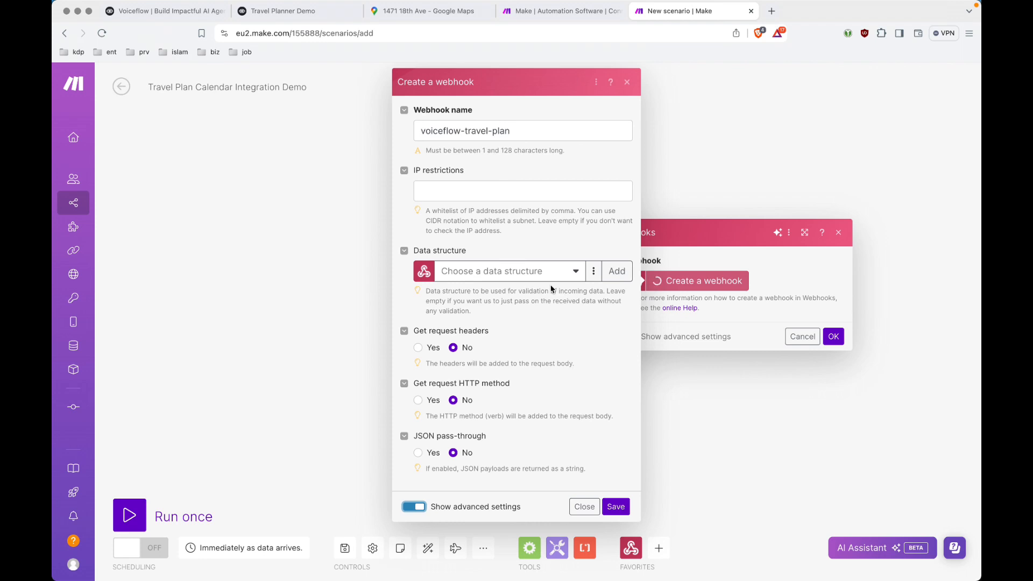
left_click(608, 324)
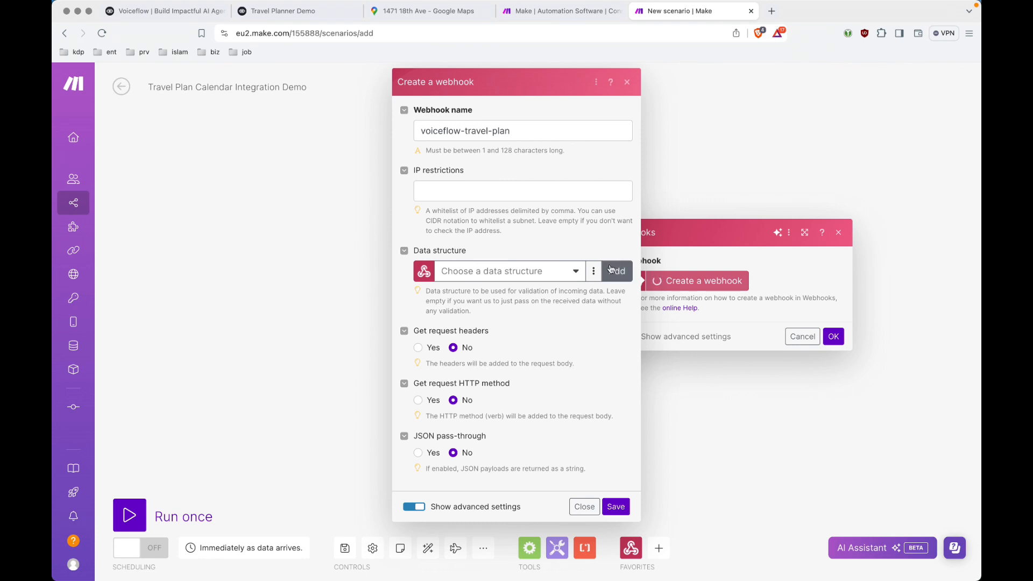
left_click(594, 274)
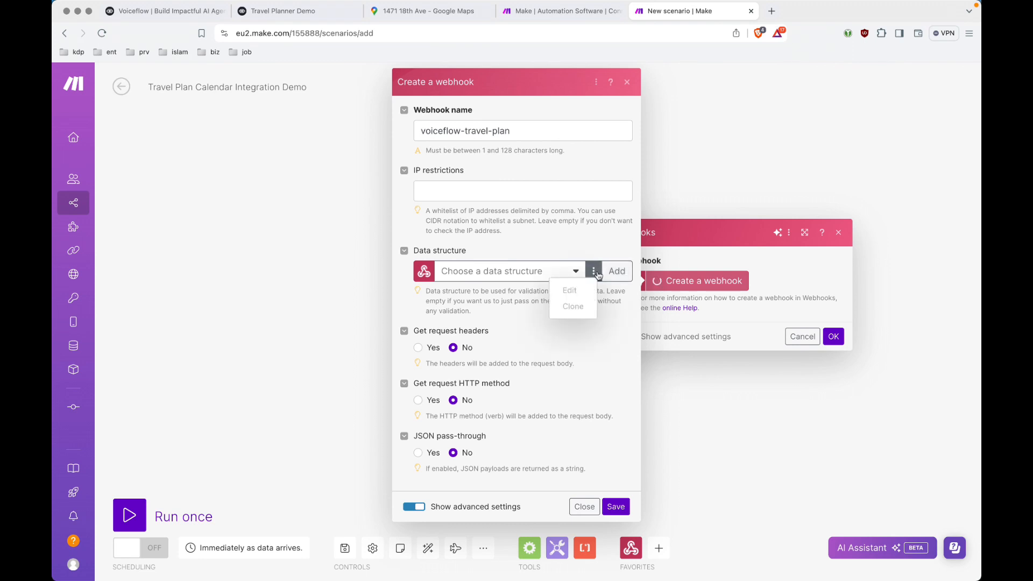
left_click(576, 272)
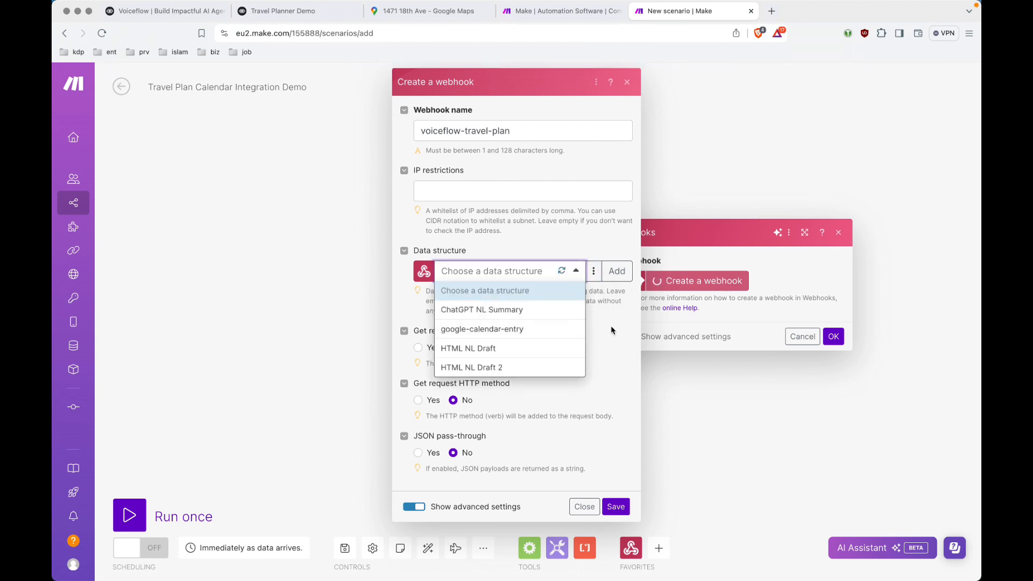
left_click(594, 330)
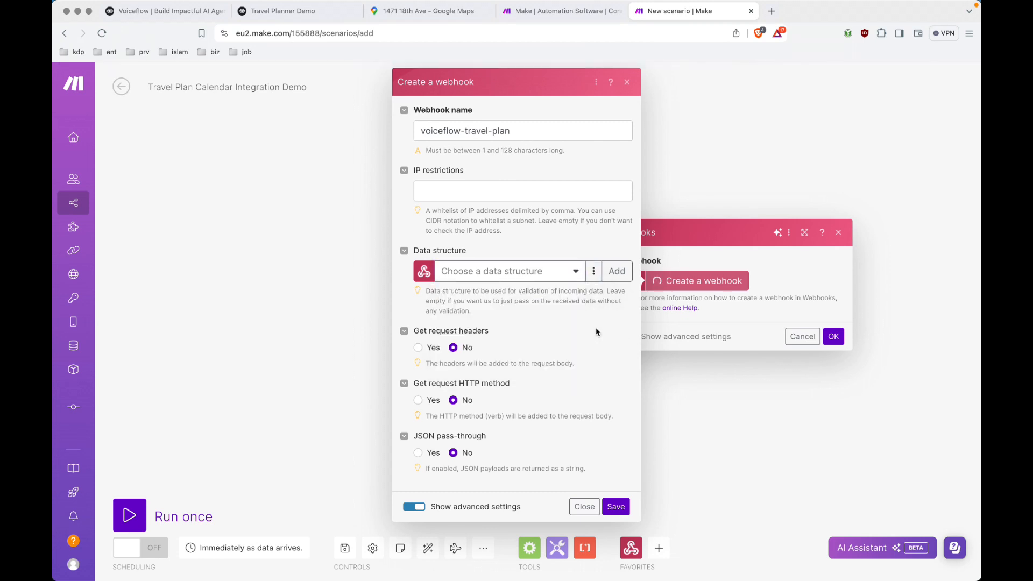
Add a data structure 'json-calendar-template' and generate it from JSON sample data.
left_click(618, 275)
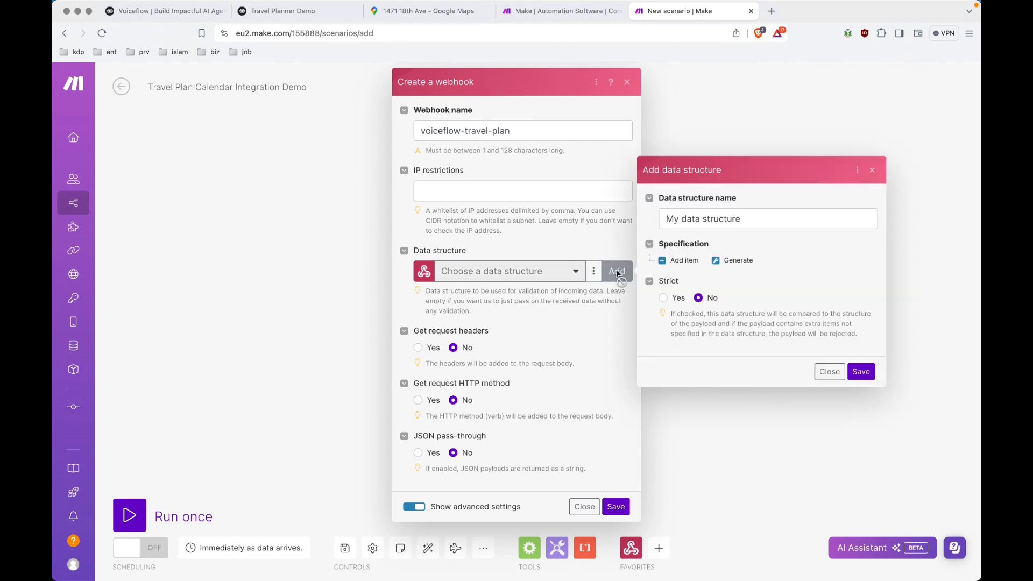
triple_click(777, 221)
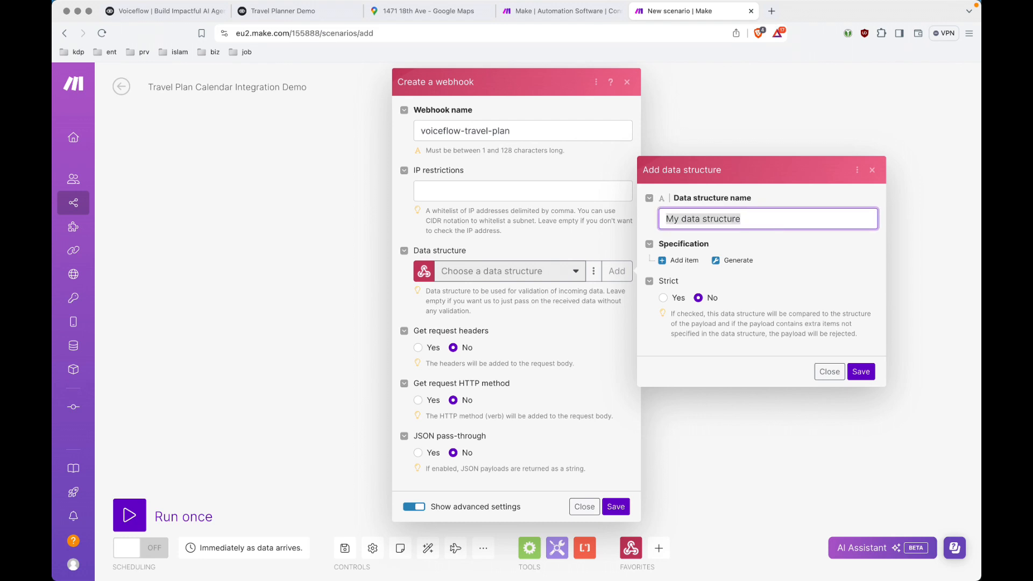
type("json-cale")
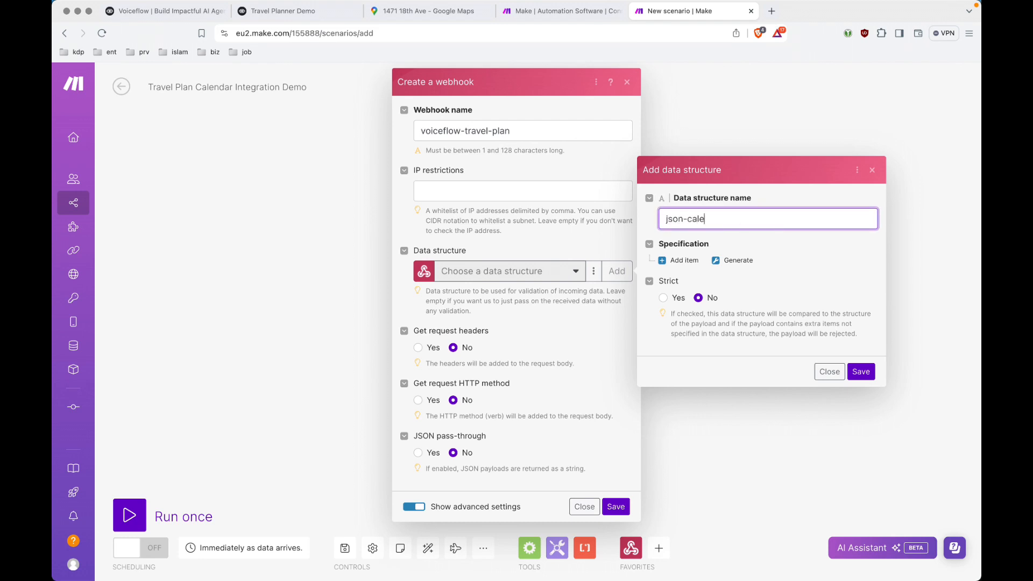
type("ndar-template")
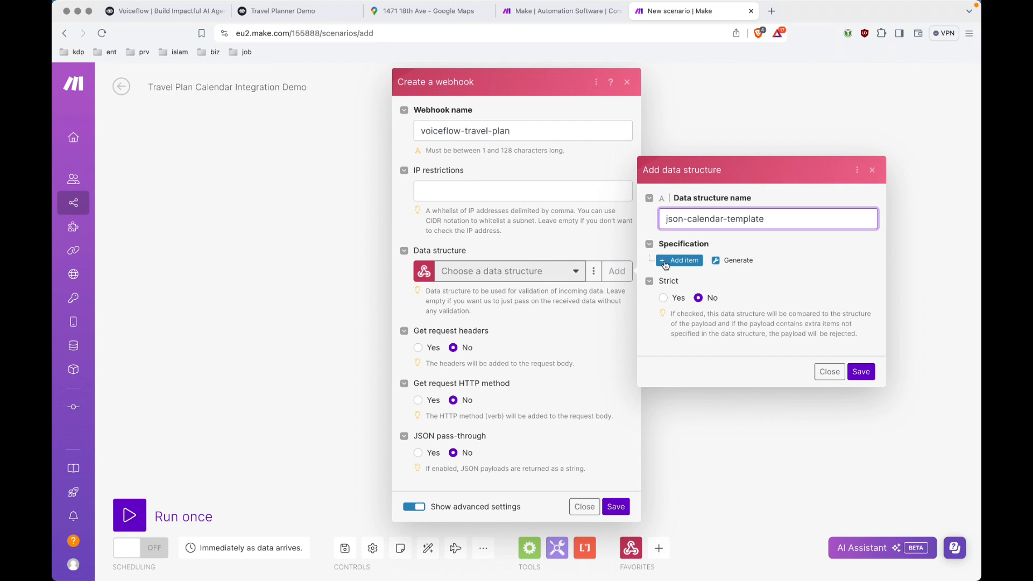
left_click(737, 261)
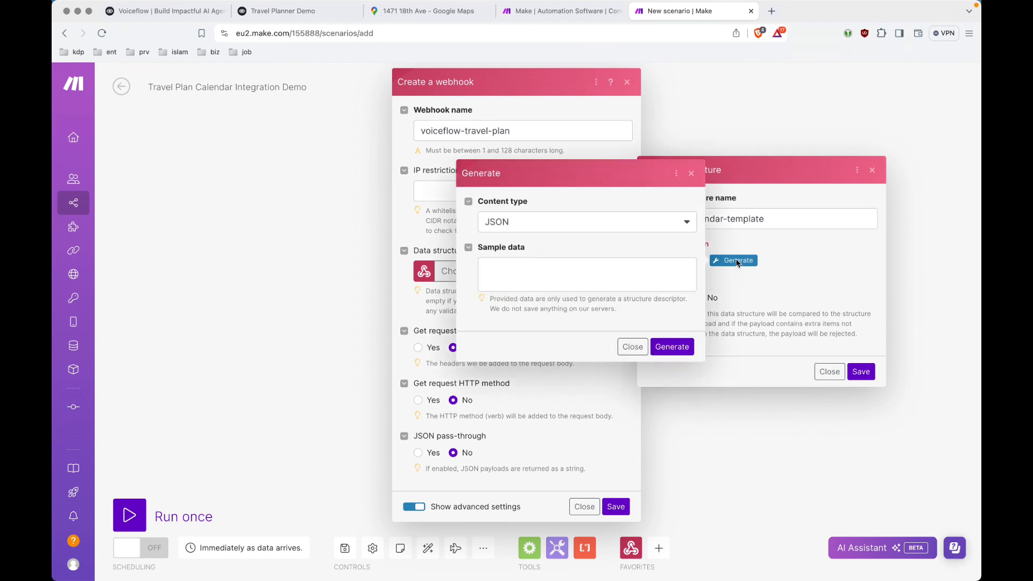
left_click(587, 222)
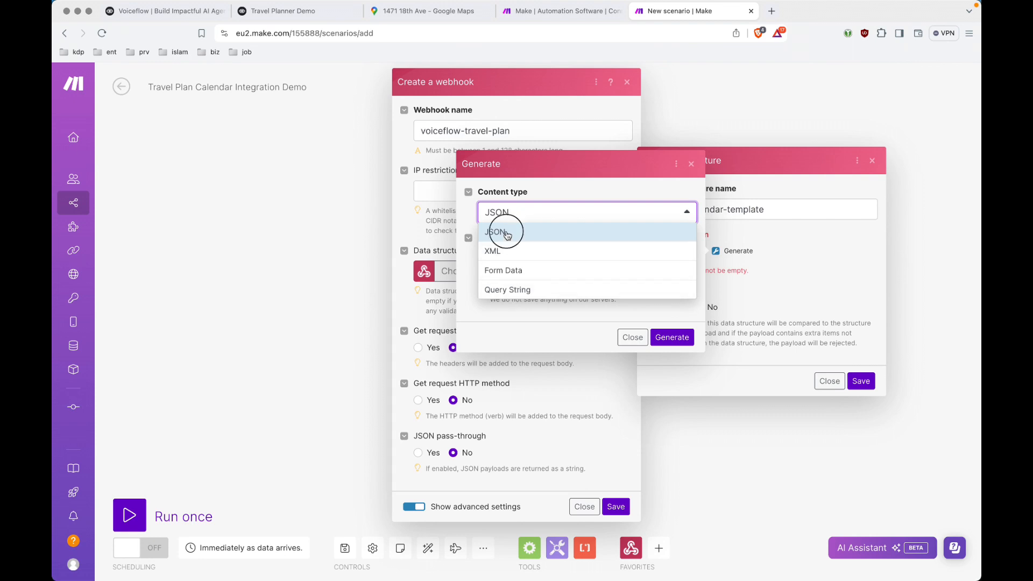
left_click(507, 235)
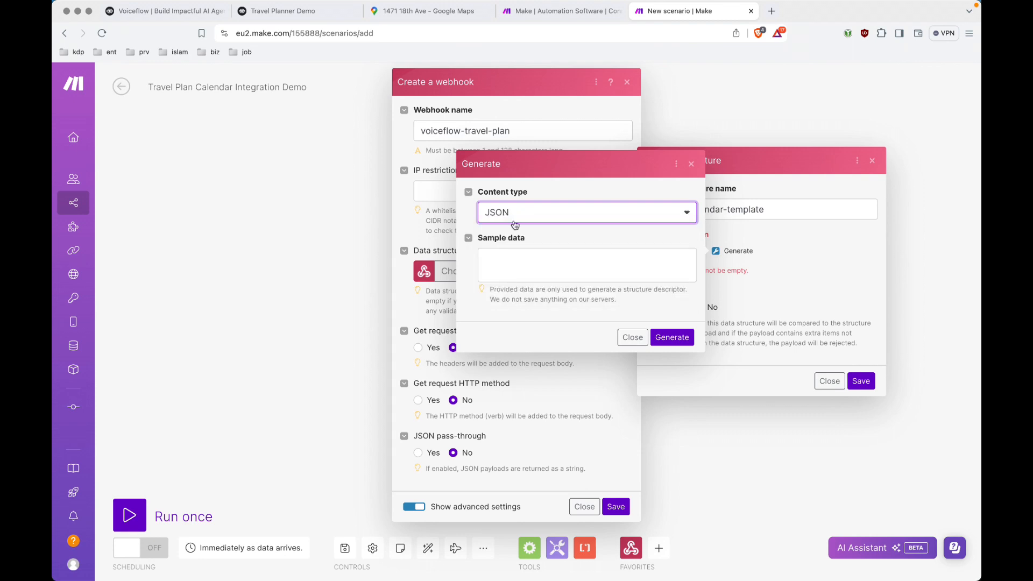
left_click(531, 267)
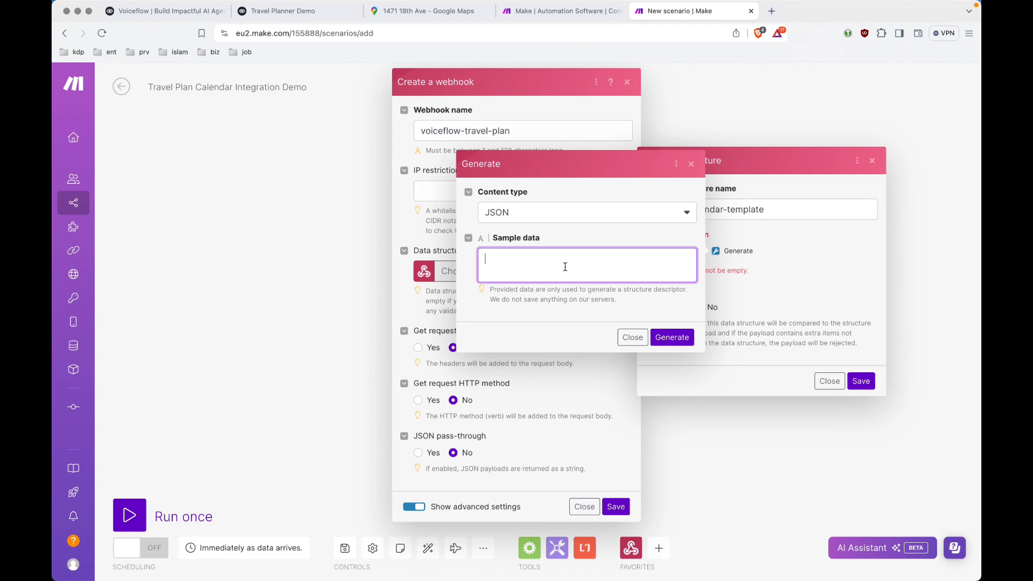
key("super+Tab")
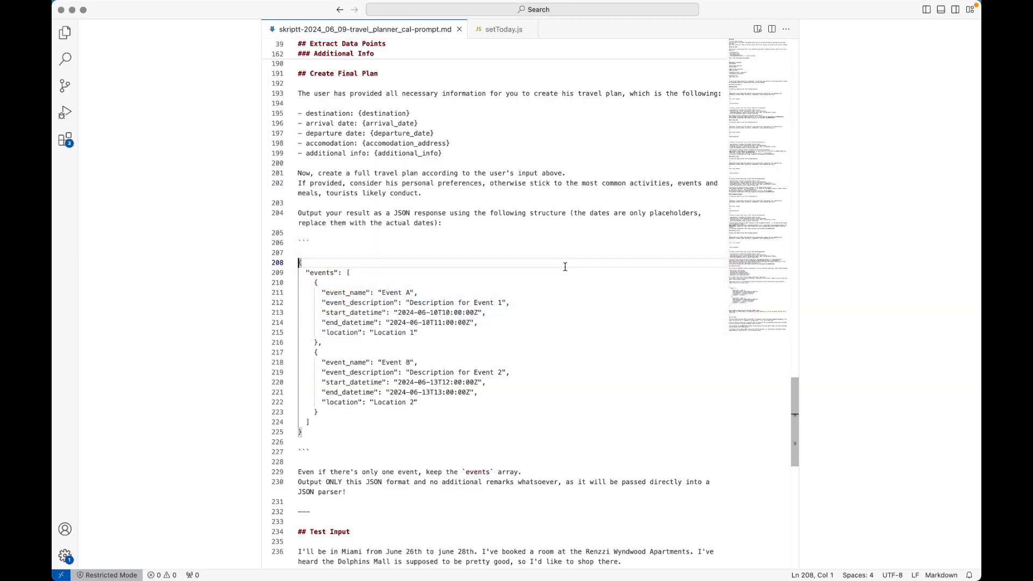
Copy the example events JSON block (lines 208–225) from the travel planner prompt file in VS Code.
left_click(319, 433, "shift")
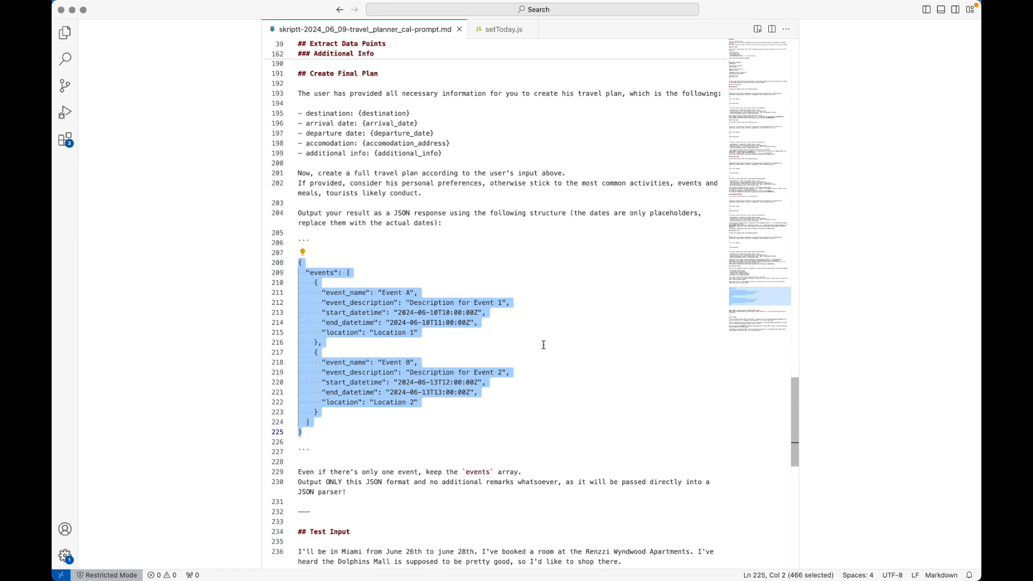
key("Left")
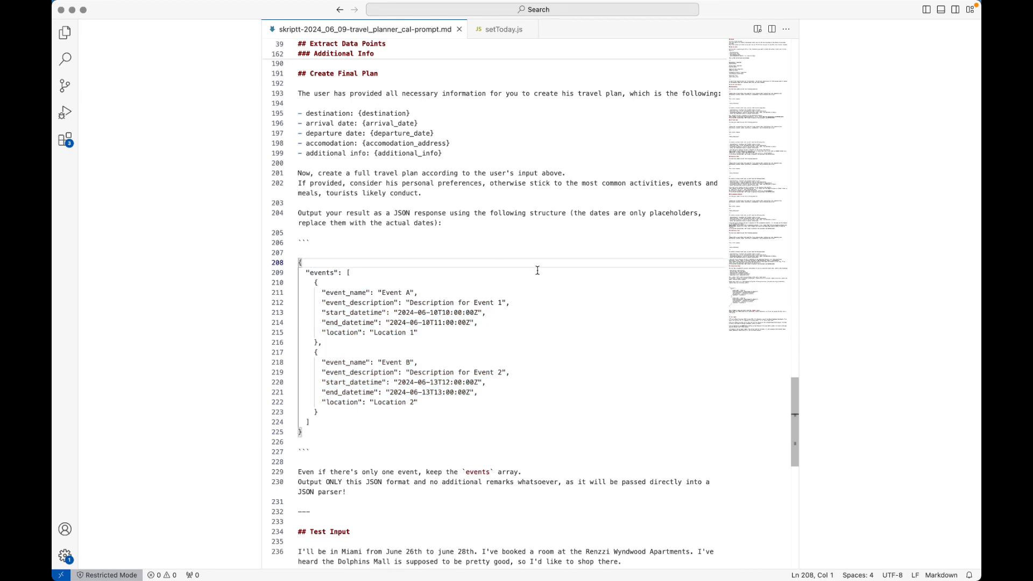
key("super+Tab")
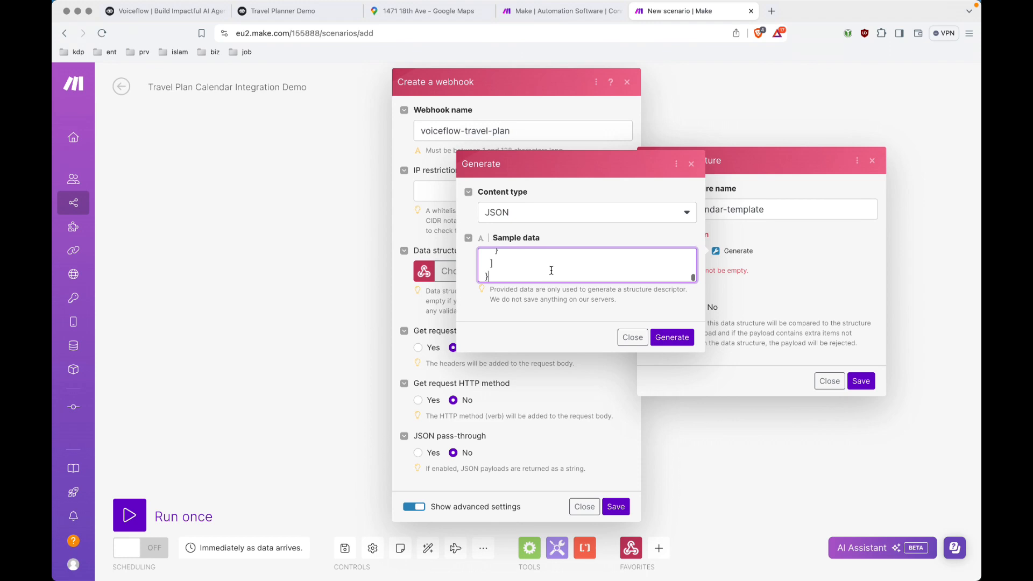
Paste the events JSON as sample data and generate a data structure from it.
key("super+v")
scroll(659, 267, "up", 10)
left_click(671, 338)
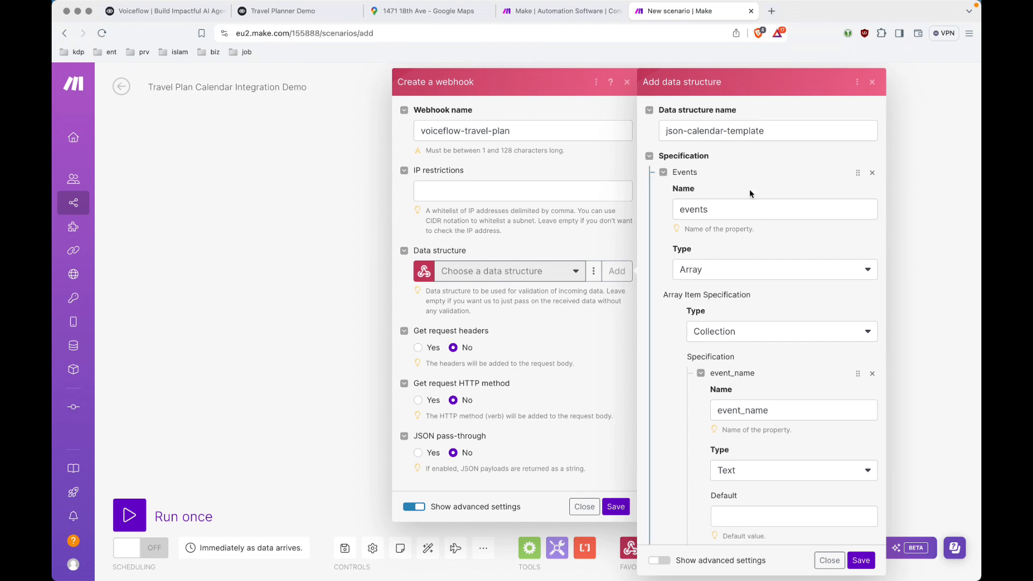
Review the Events array fields like start_datetime and end_datetime, then save json-calendar-template.
left_click(751, 193)
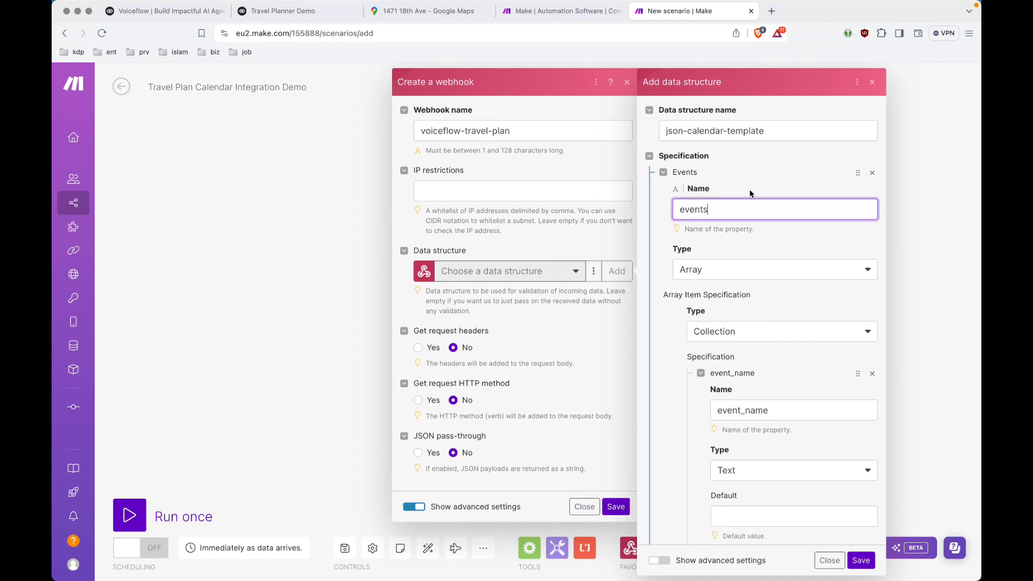
left_click(663, 173)
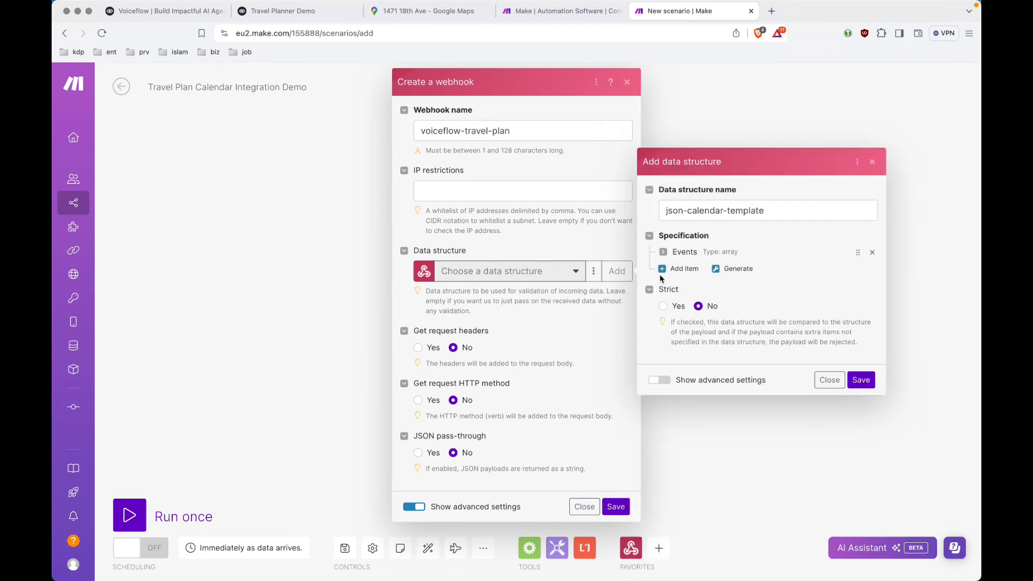
left_click(664, 251)
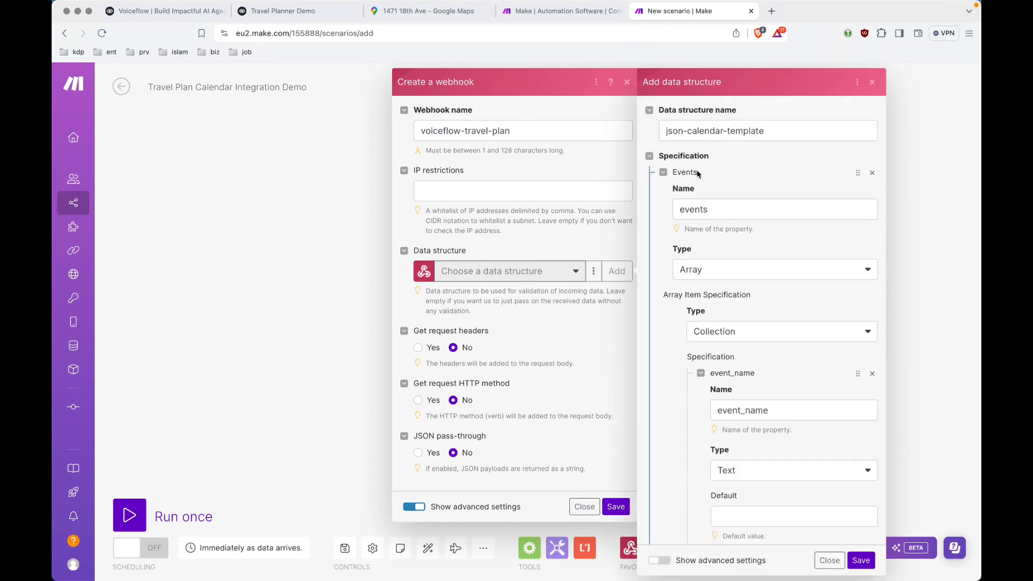
left_click(664, 173)
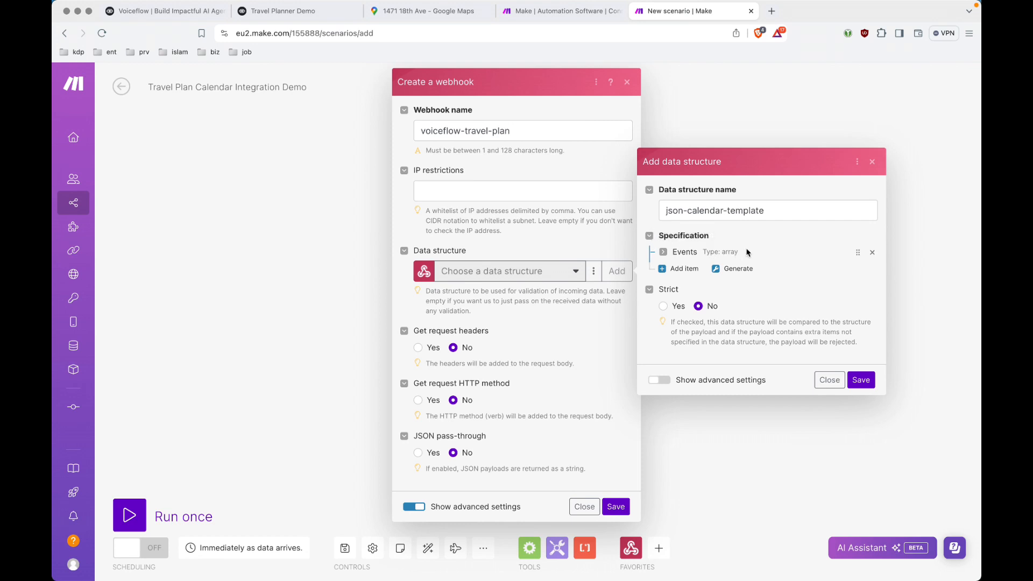
left_click(664, 252)
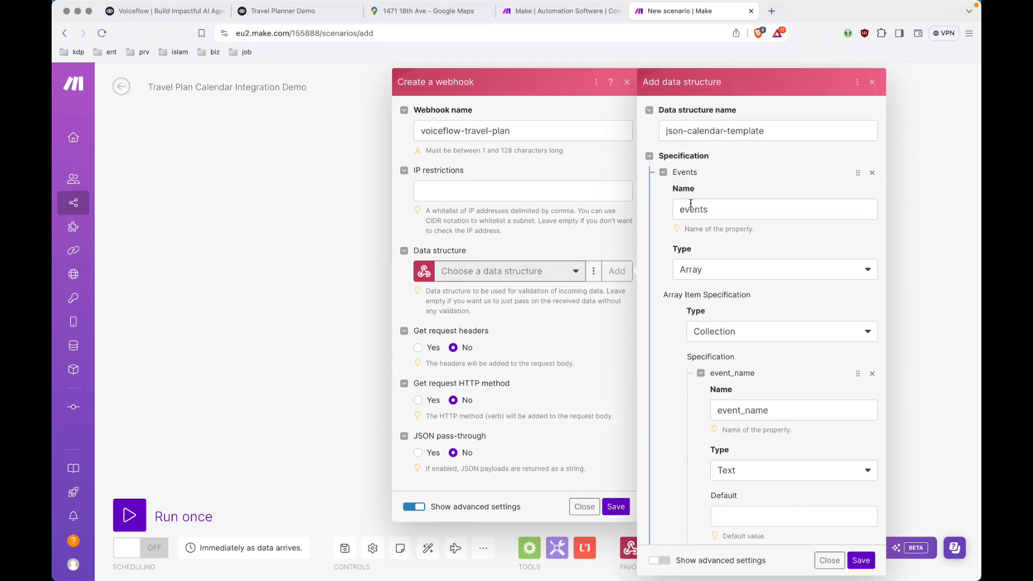
scroll(728, 283, "down", 6)
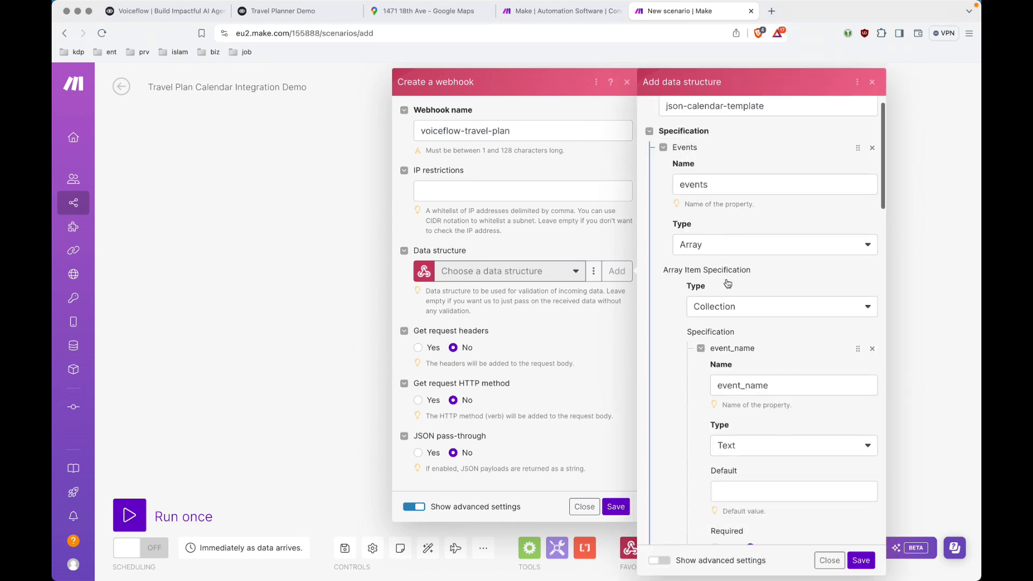
scroll(727, 284, "down", 3)
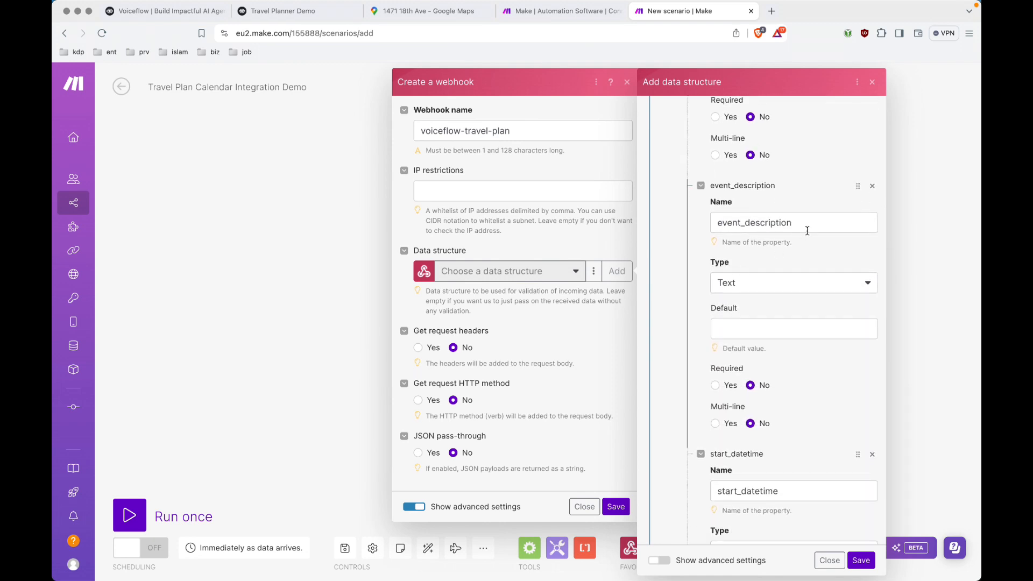
scroll(802, 237, "down", 3)
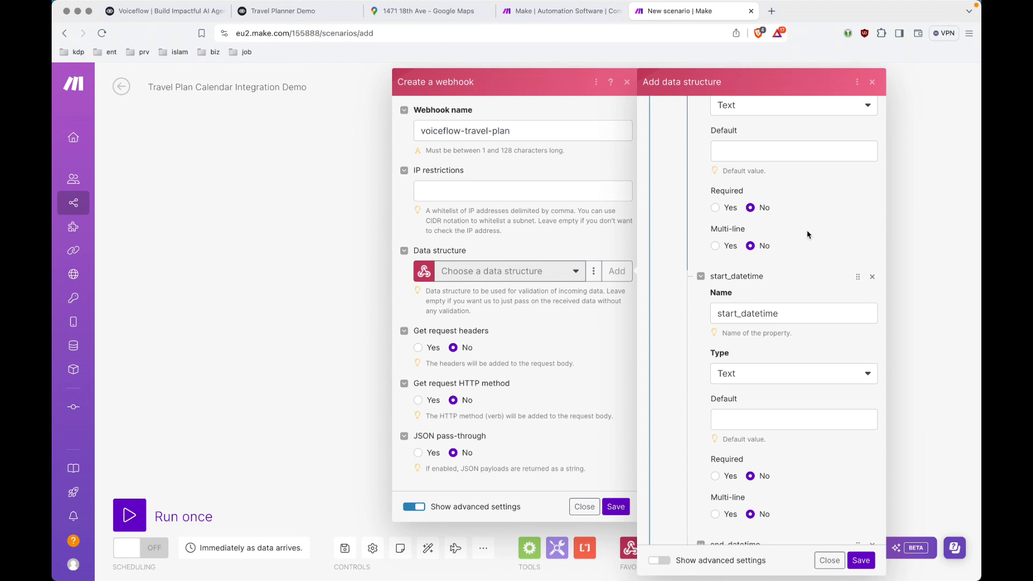
scroll(807, 234, "down", 2)
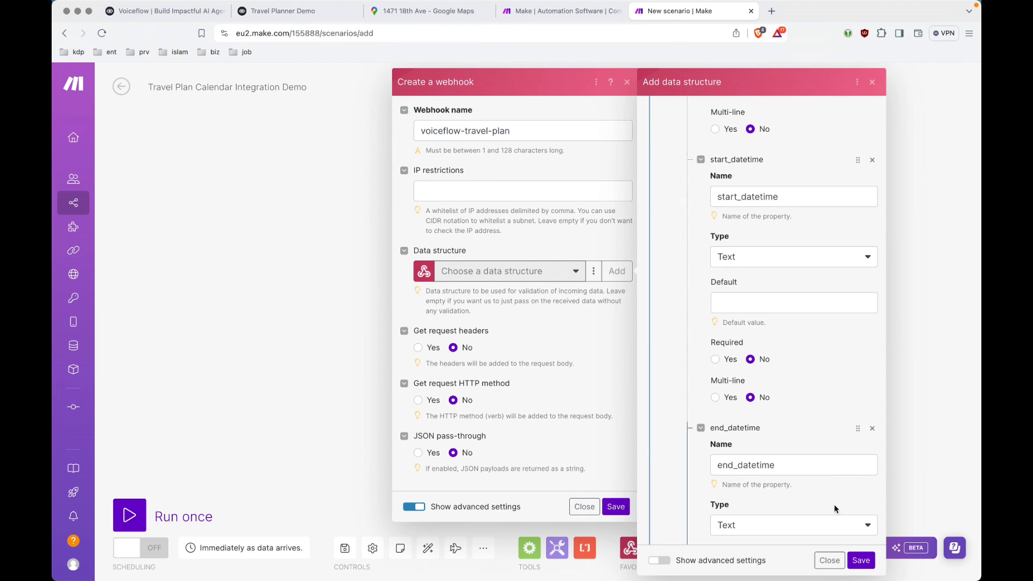
left_click(860, 560)
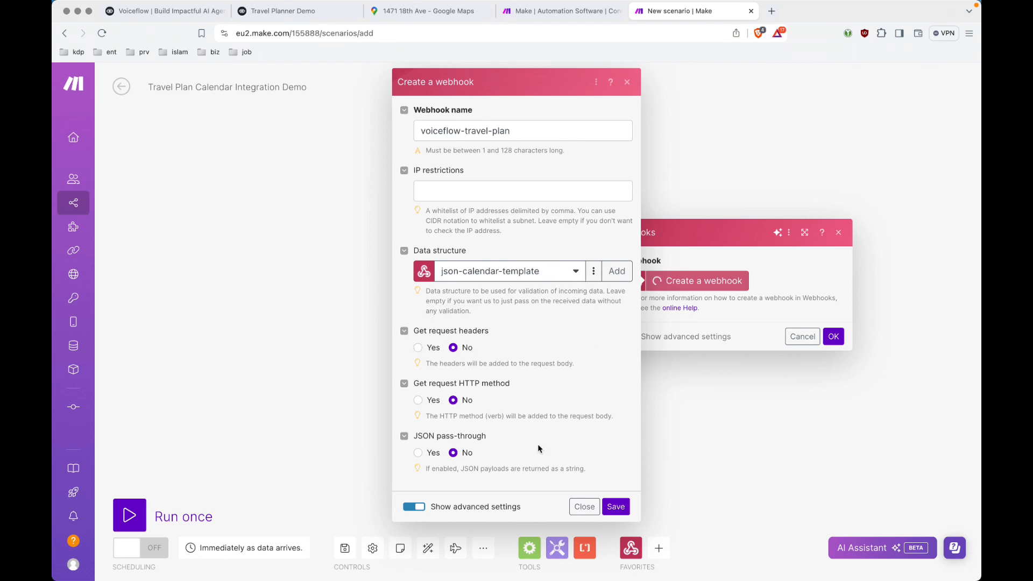
Enable JSON pass-through, save the voiceflow-travel-plan webhook, and copy its address.
left_click(417, 454)
left_click(617, 506)
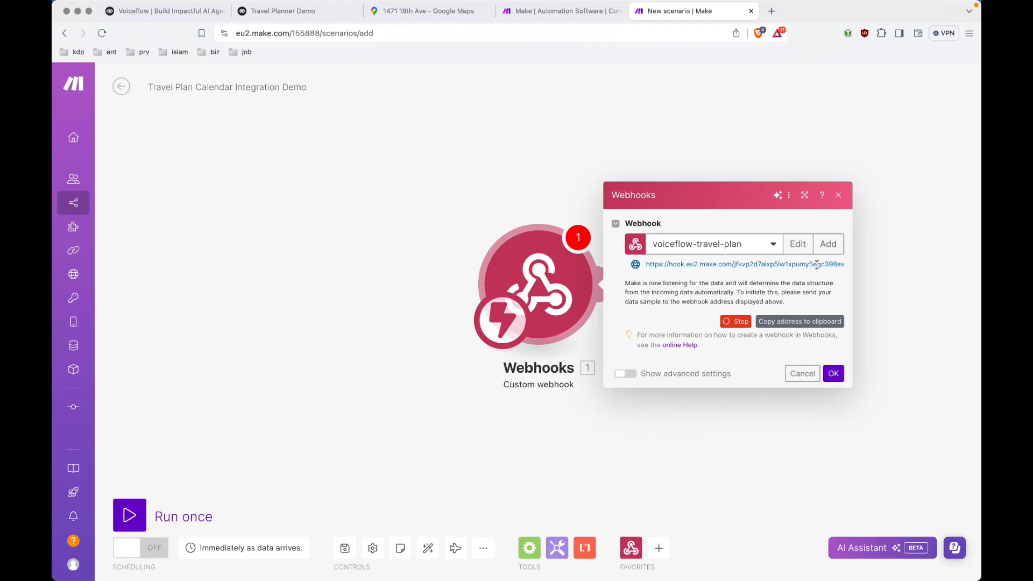
left_click(792, 322)
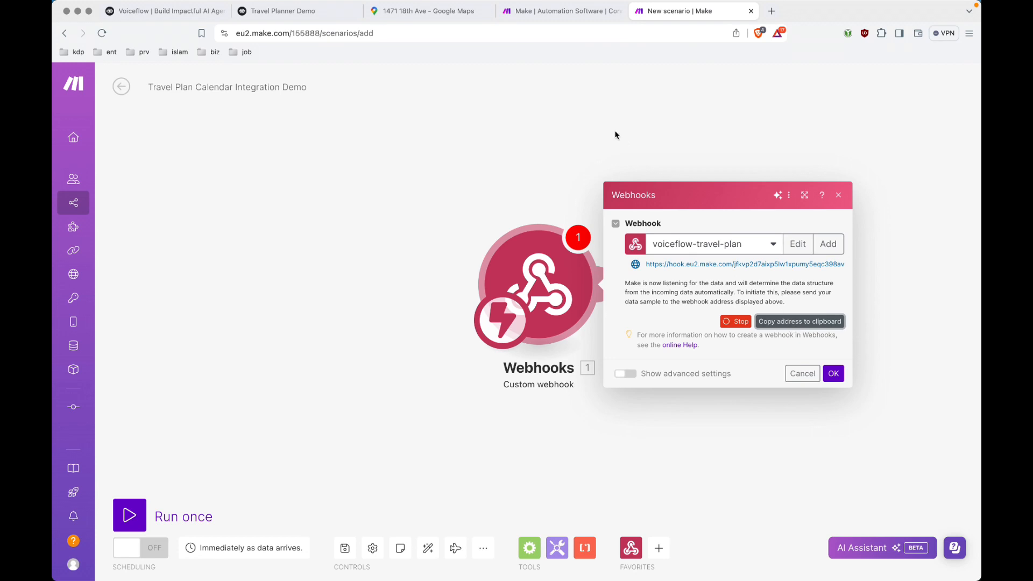
key("super+2")
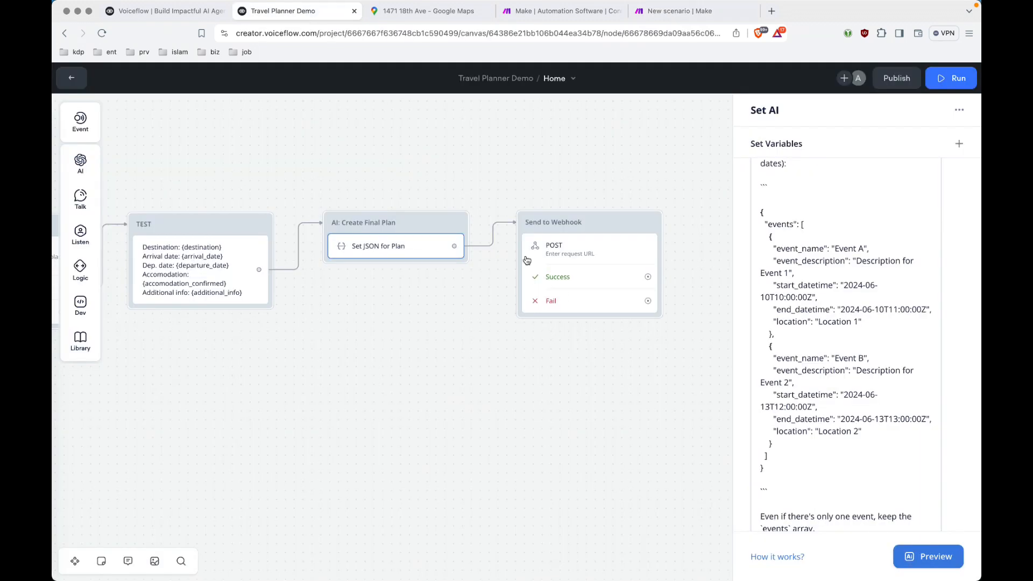
Set the Send to Webhook POST step's Request URL to the copied Make webhook address.
left_click(567, 260)
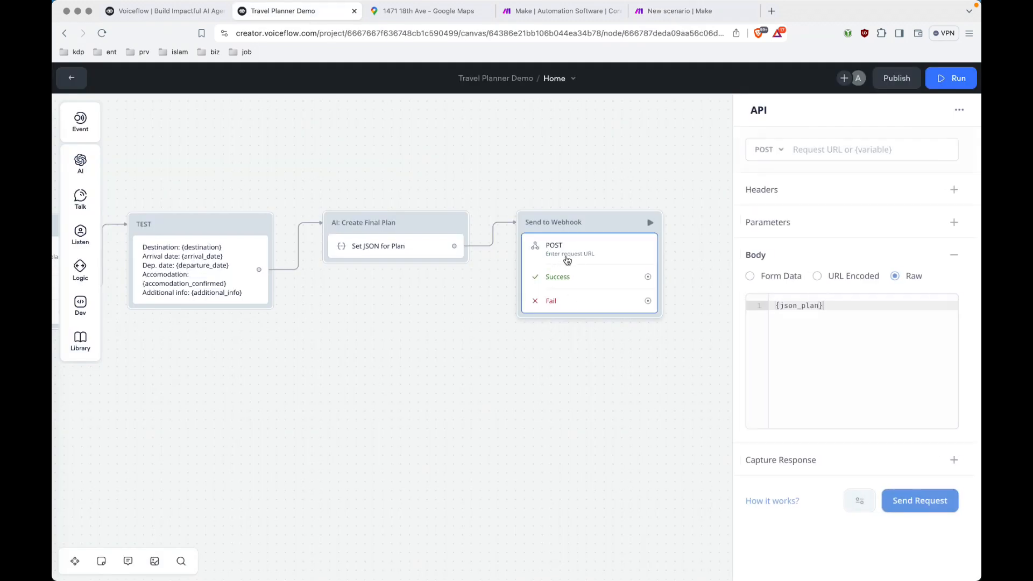
left_click(890, 148)
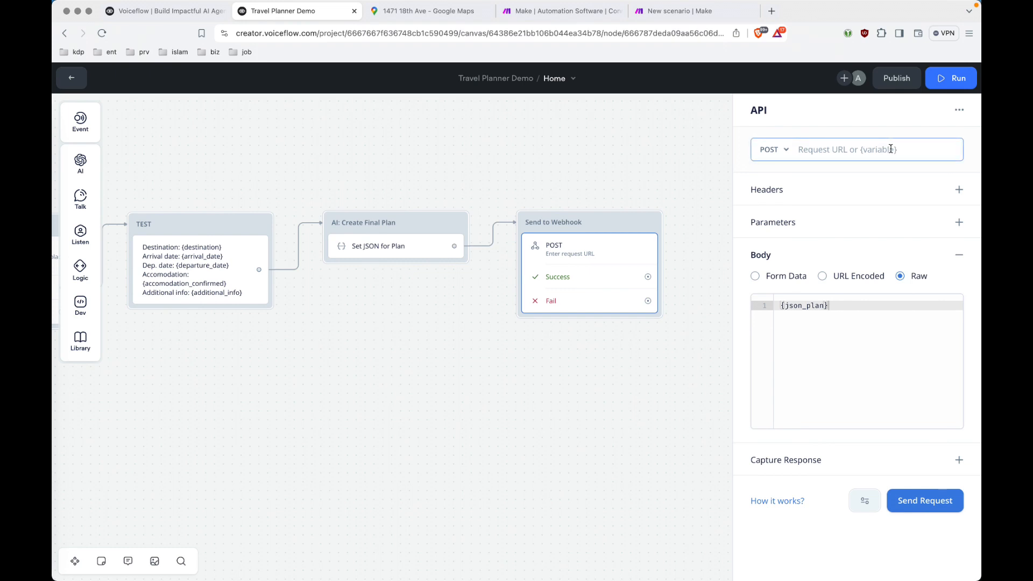
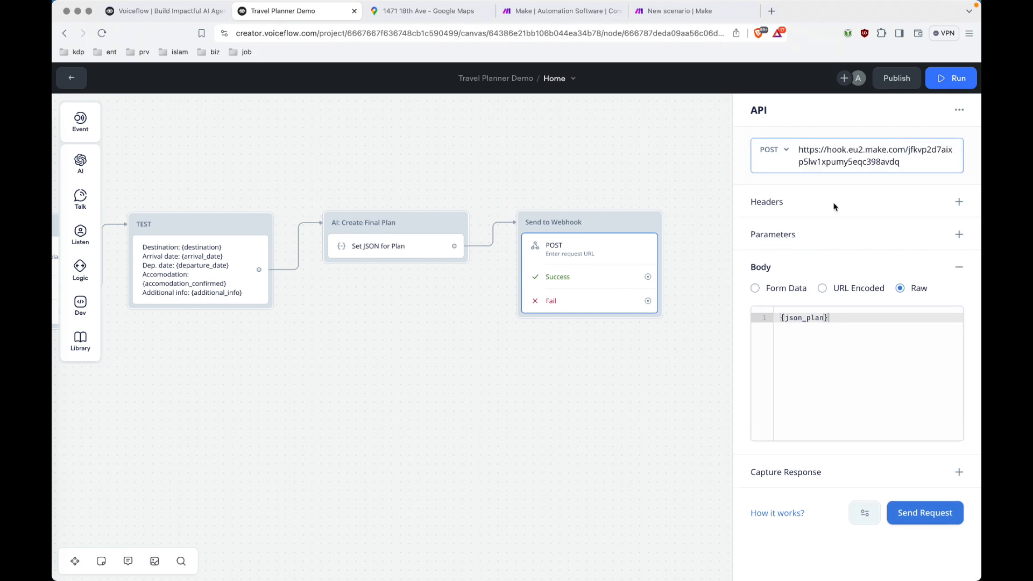
left_click(696, 312)
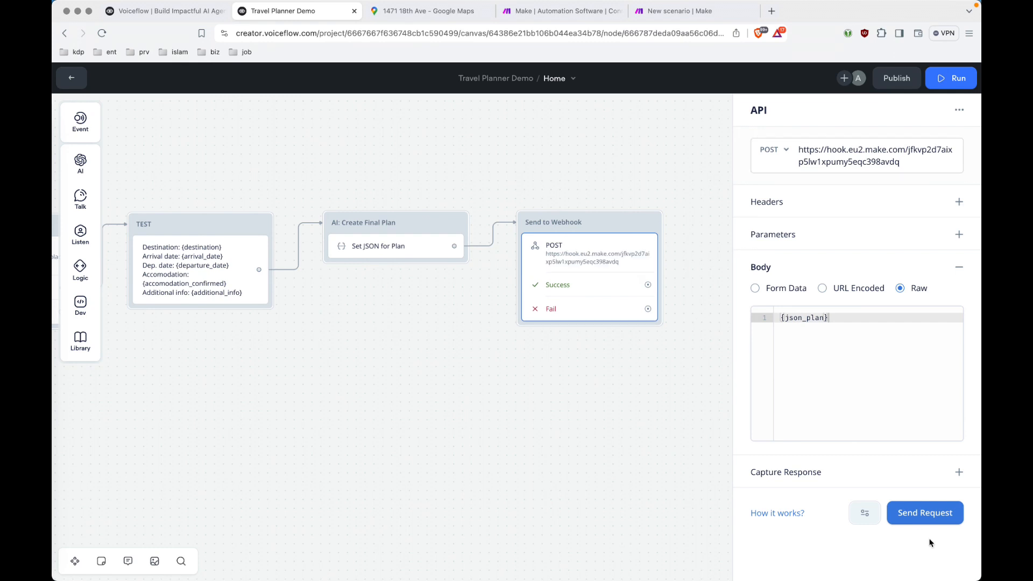
Fill the test request's json_plan value with the sample events JSON from VS Code.
left_click(930, 516)
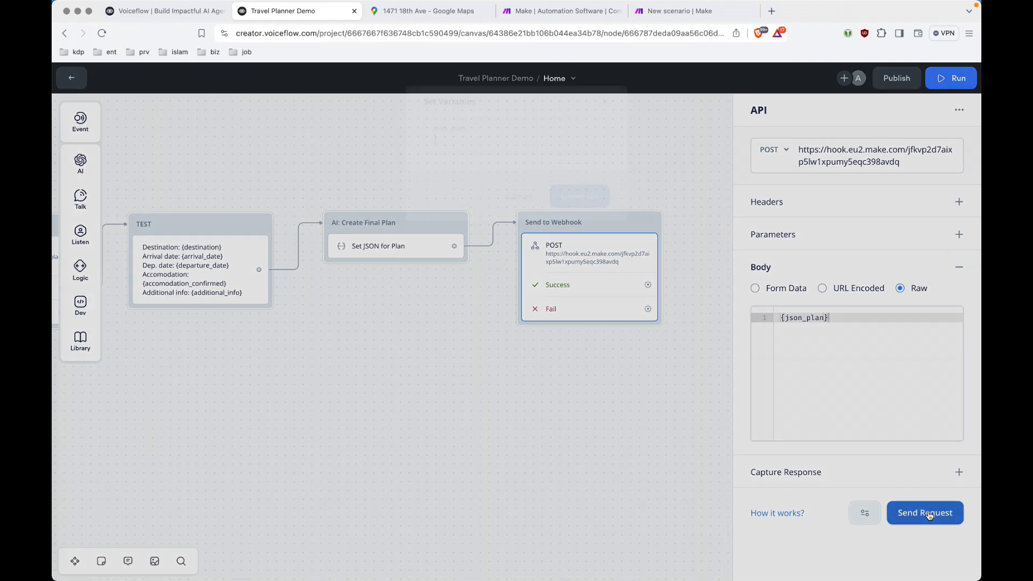
left_click(507, 133)
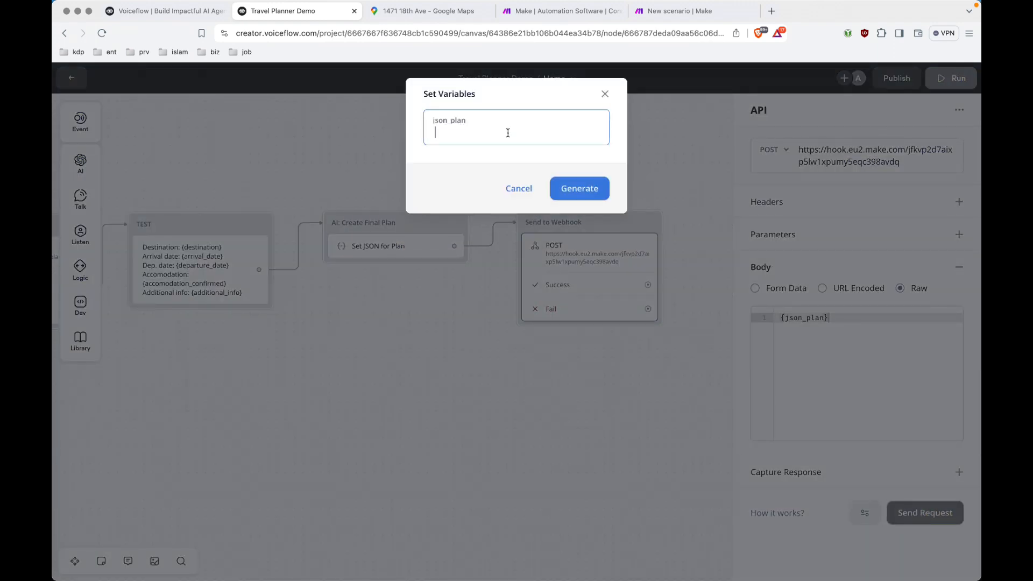
key("super+Tab")
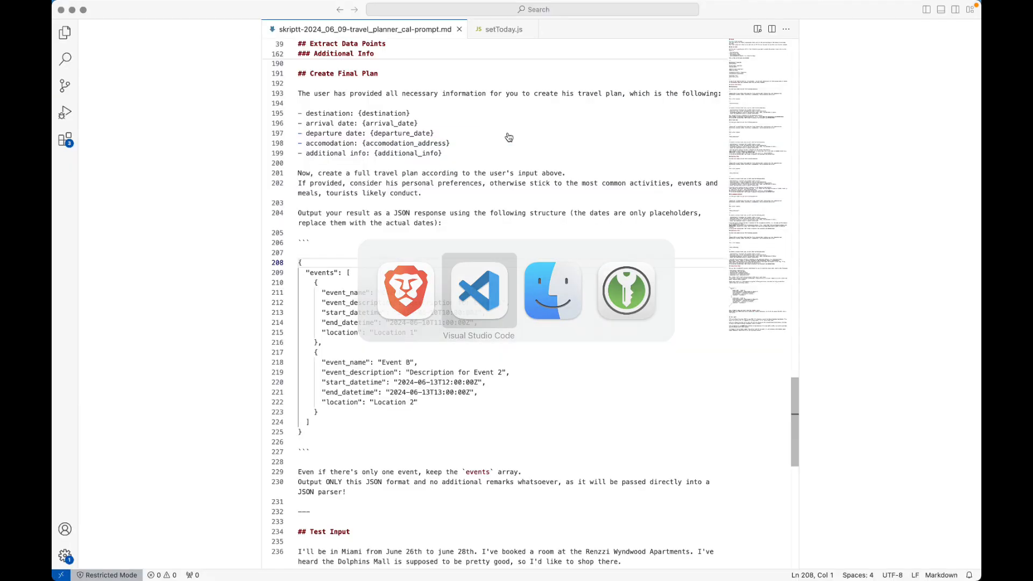
left_click(324, 428, "shift")
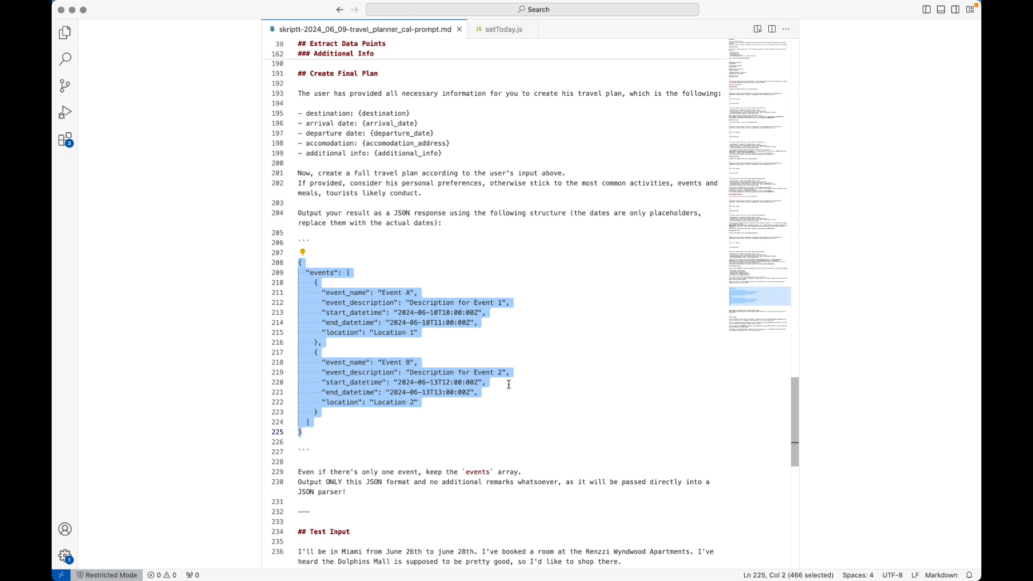
key("super+Tab")
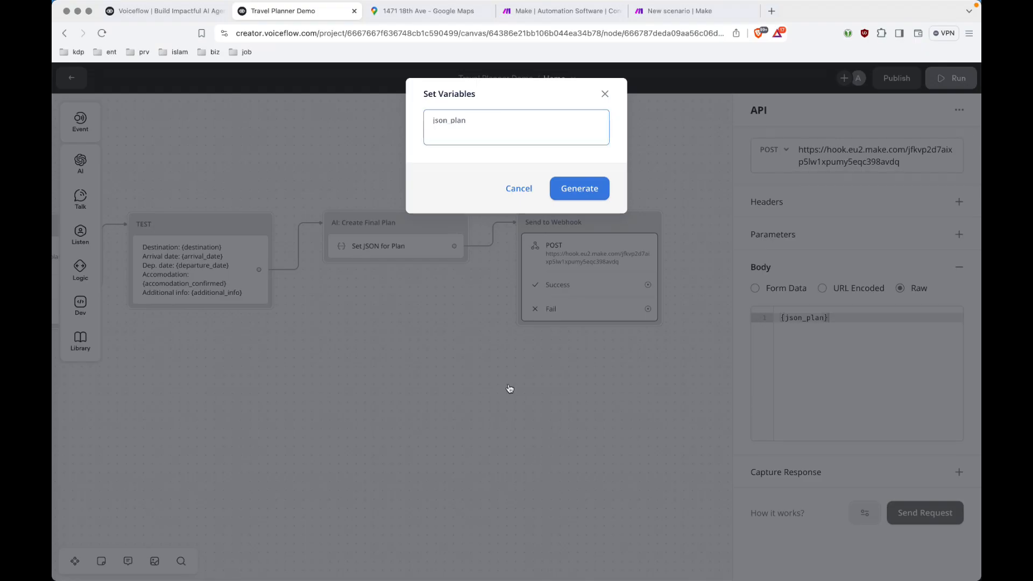
type("{  \"events\": [    {      \"event_name\": \"Event A\",      \"event_description\": \"Description for Event 1\",      \"start_datetime\": \"2024-06-10T10:00:00Z\",      \"end_datetime\": \"2024-06-10T11:00:00Z\",      \"location\": \"Location 1\"    },    {      \"event_name\": \"Event B\",      \"event_description\": \"Description for Event 2\",      \"start_datetime\": \"2024-06-13T12:00:00Z\",      \"end_datetime\": \"2024-06-13T13:00:00Z\",      \"location\": \"Location 2\"    }  ]}")
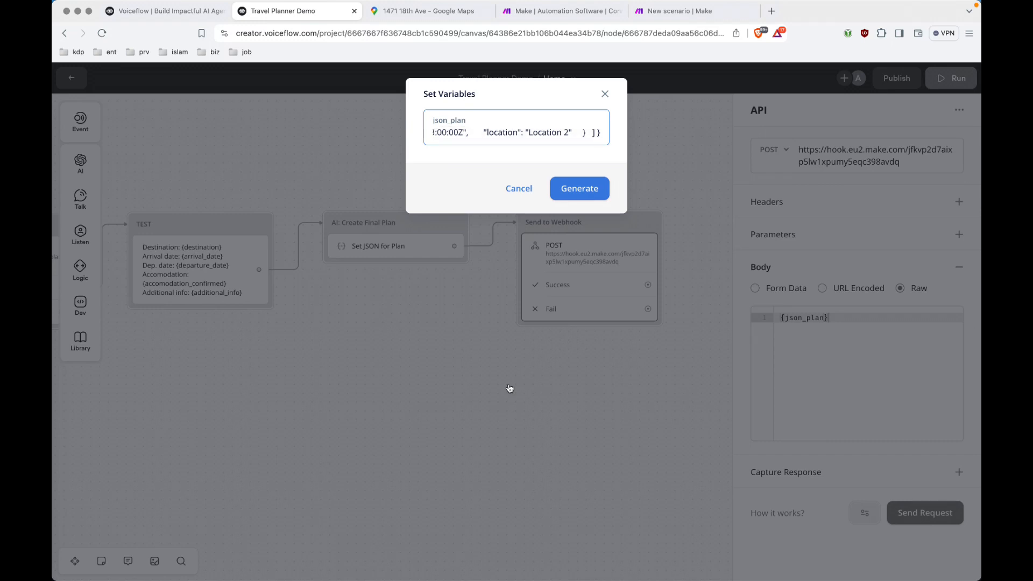
Send the test request and confirm it returns a 200 status.
left_click(587, 191)
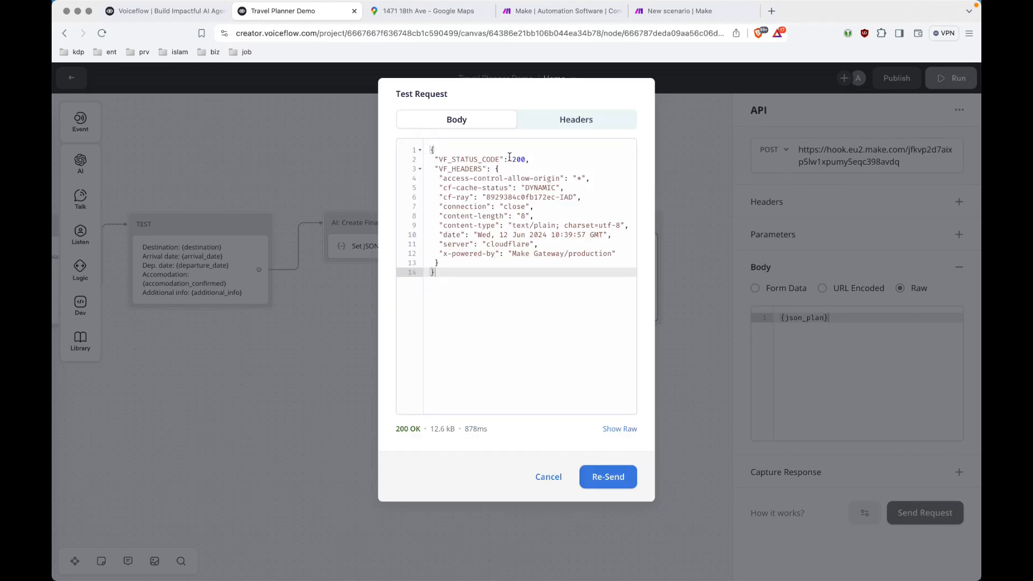
left_click_drag(513, 159, 525, 159)
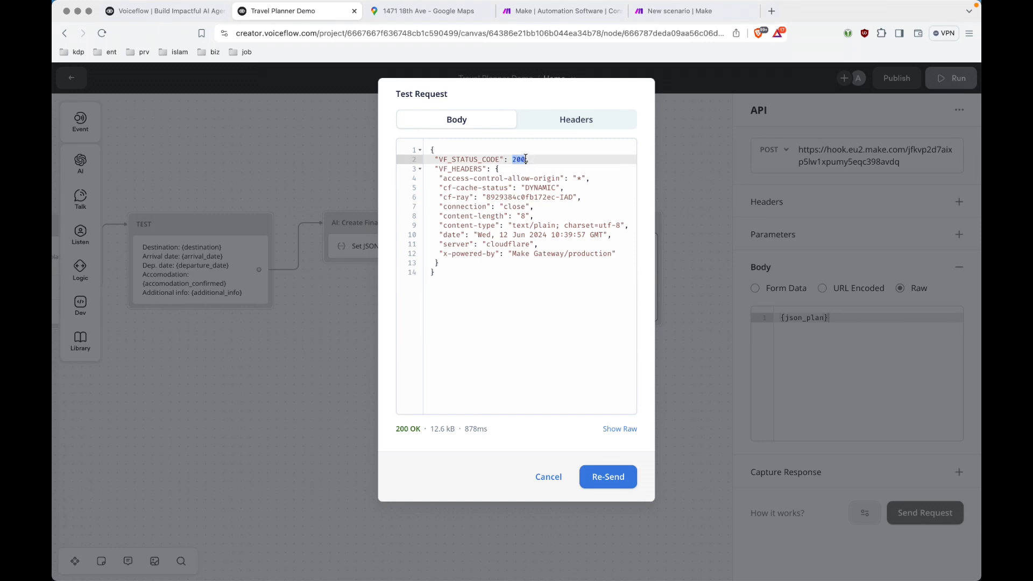
left_click(675, 21)
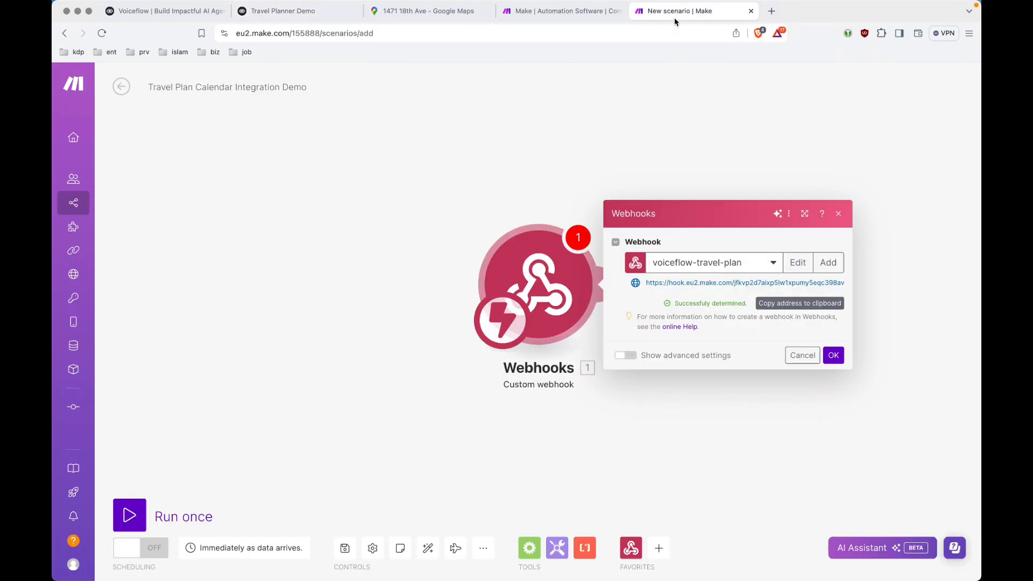
Confirm the webhook's data structure was successfully determined and close its settings with OK.
left_click(672, 304)
left_click_drag(672, 306, 745, 311)
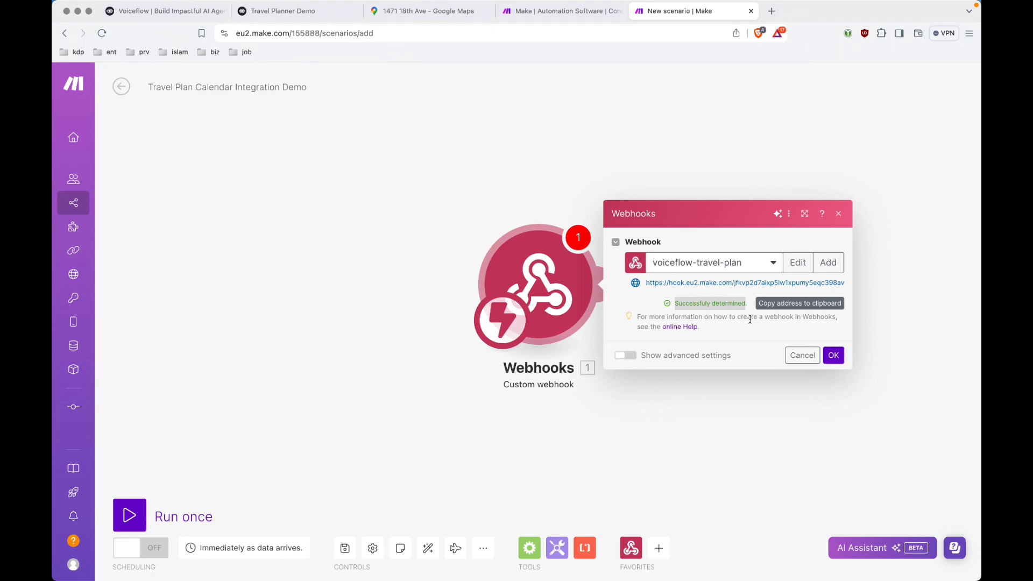
left_click(777, 331)
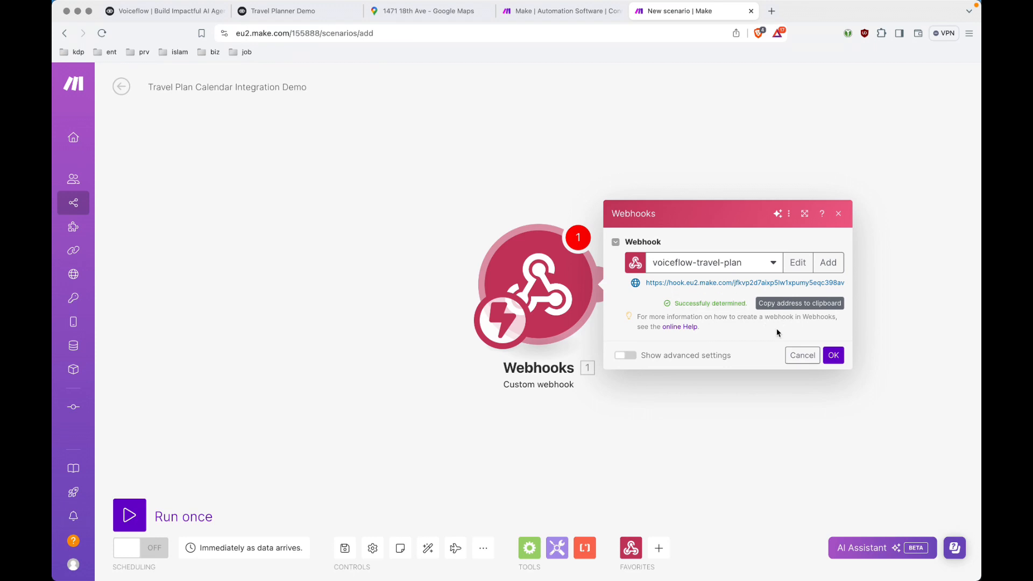
left_click(834, 357)
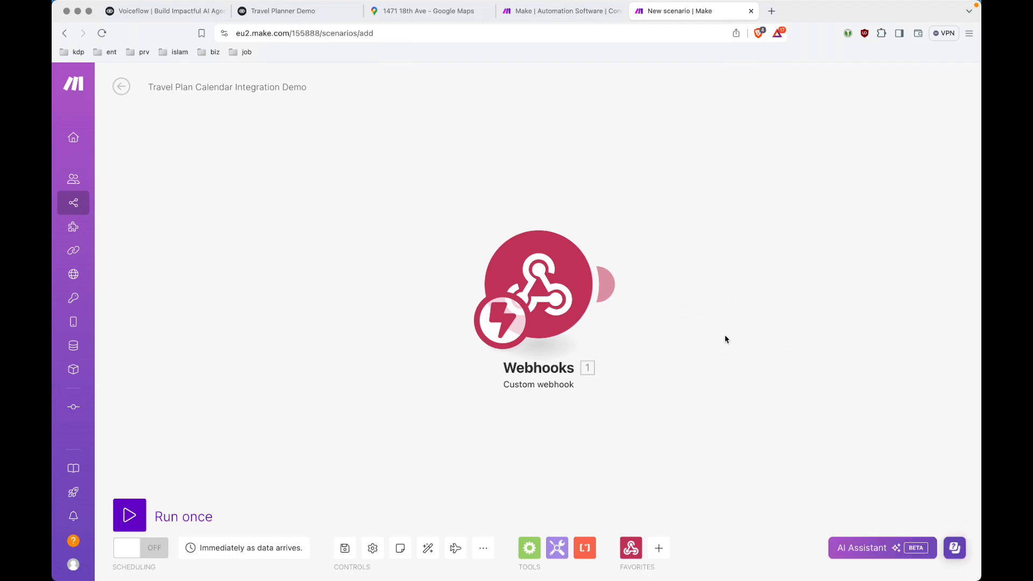
Add a Parse JSON module using json-calendar-template, with the webhook's value mapped into JSON string.
left_click(611, 285)
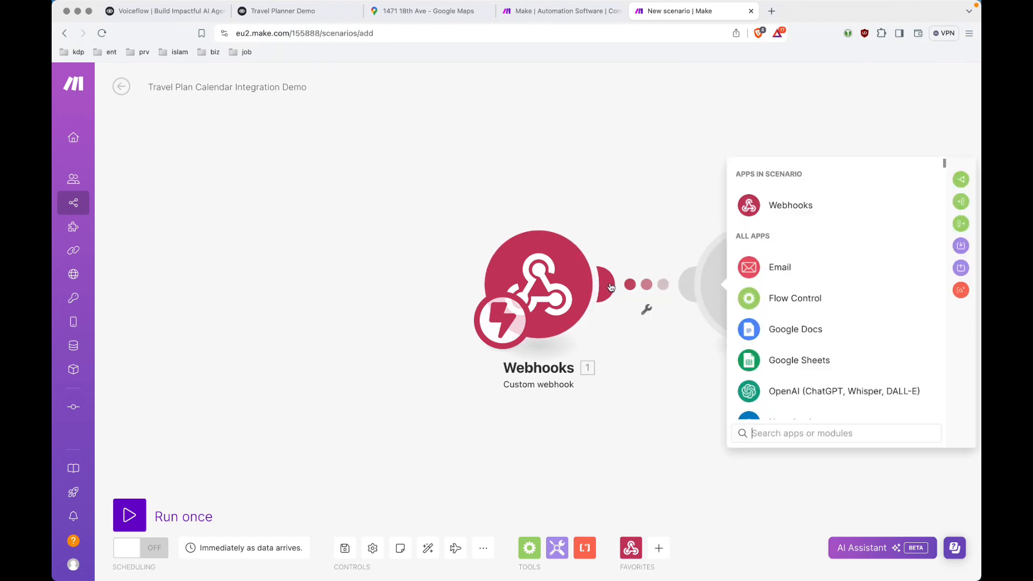
type("json")
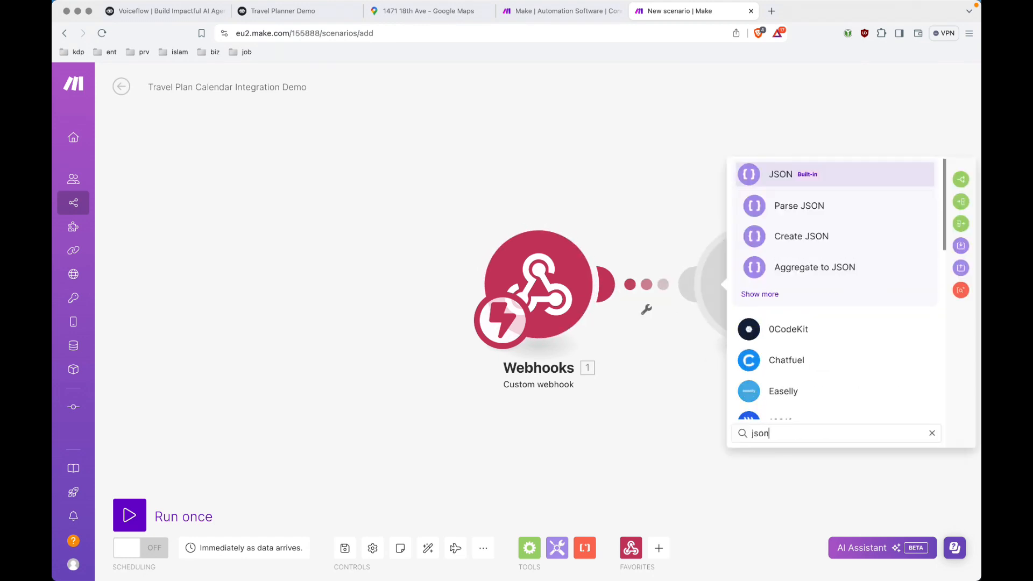
left_click(831, 210)
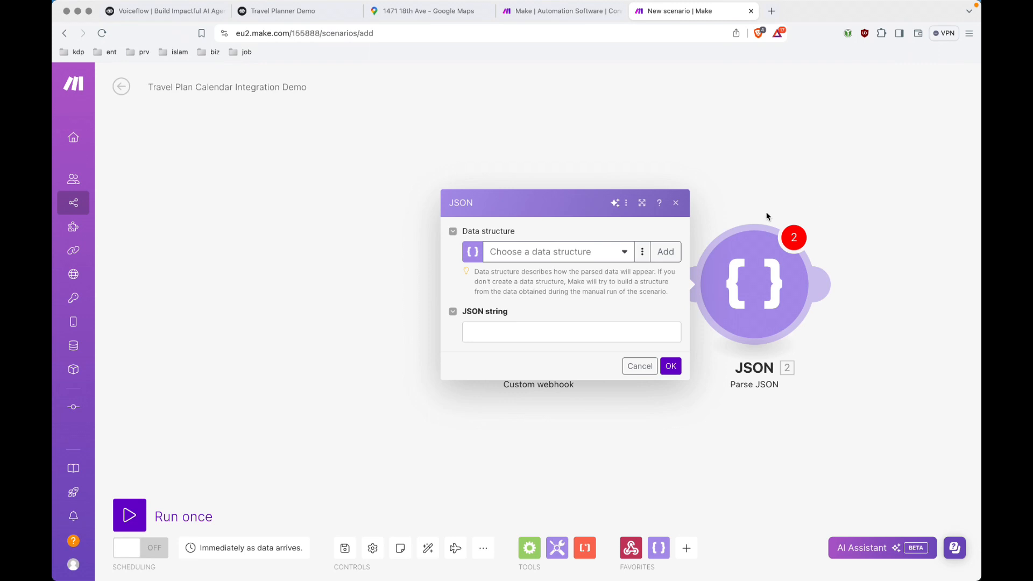
left_click(629, 255)
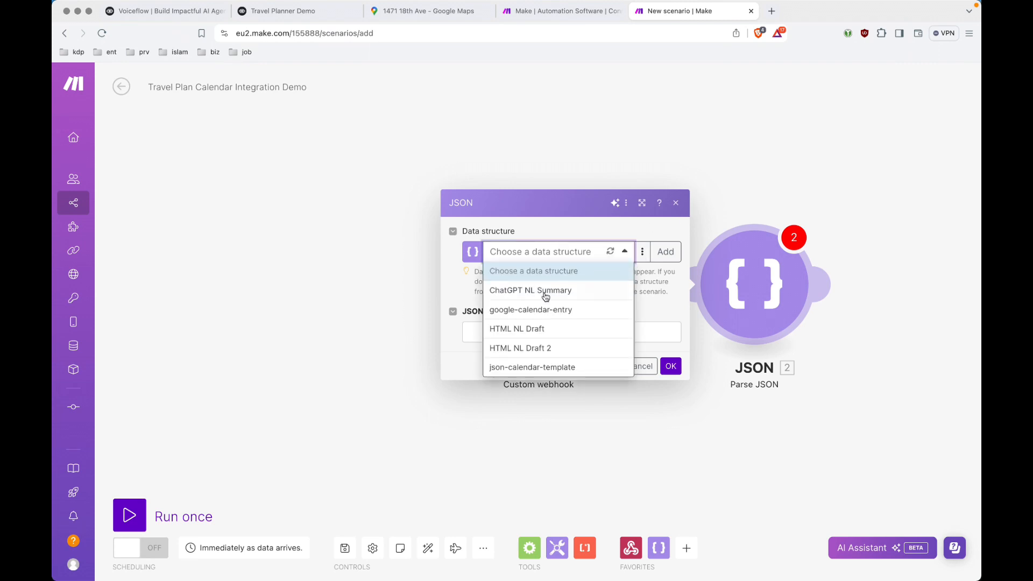
left_click(560, 368)
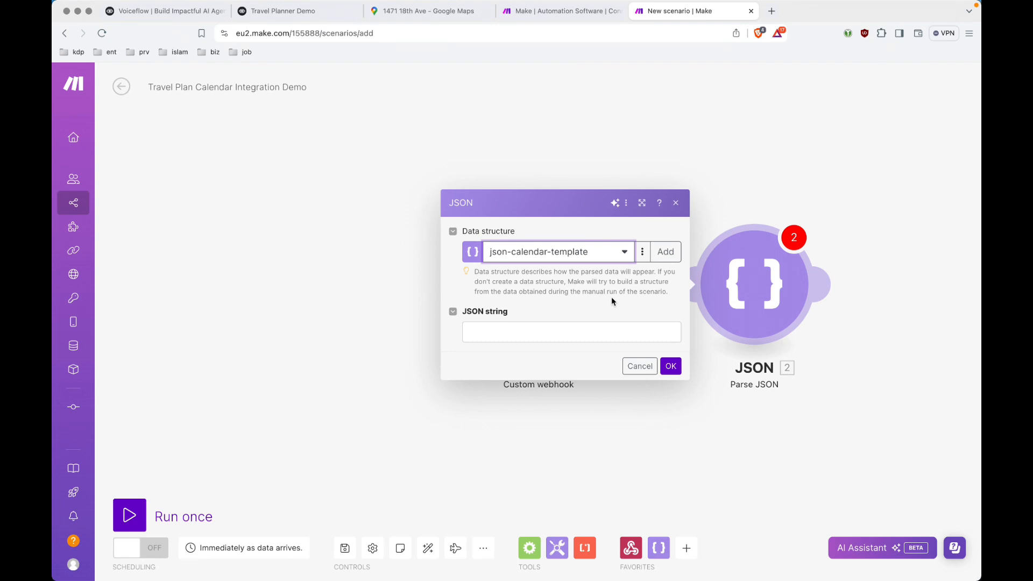
left_click(543, 336)
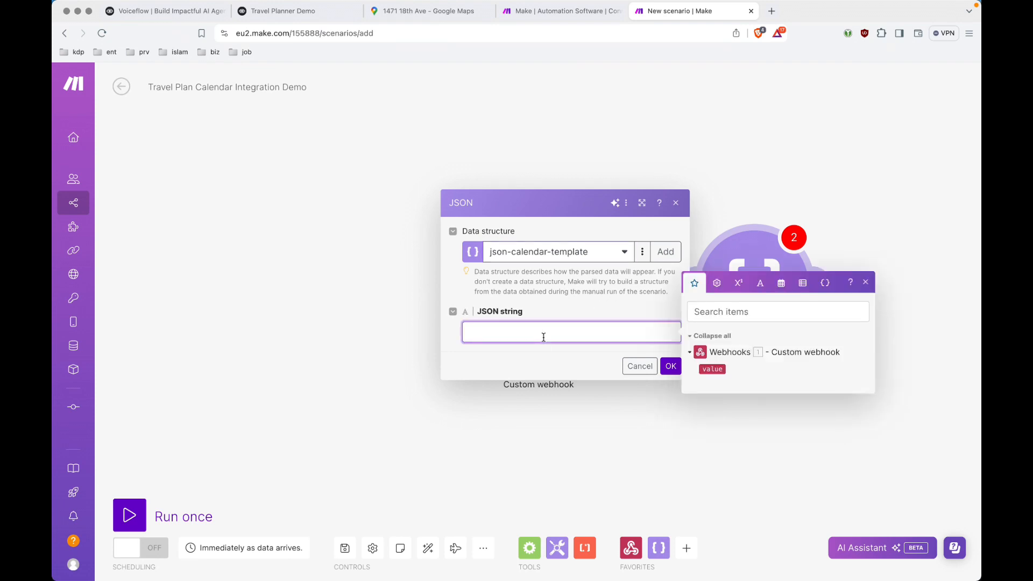
left_click(716, 370)
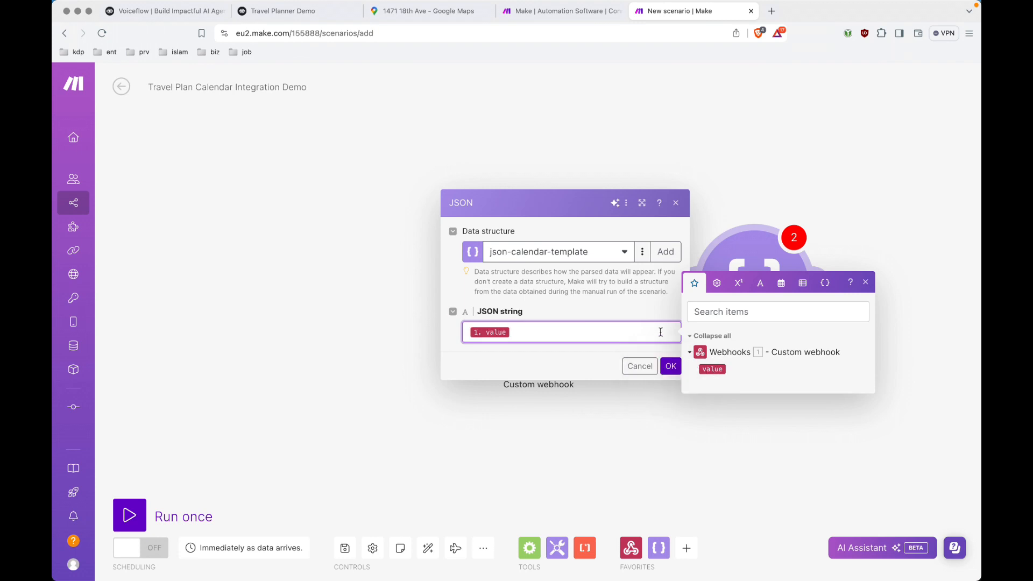
left_click(671, 365)
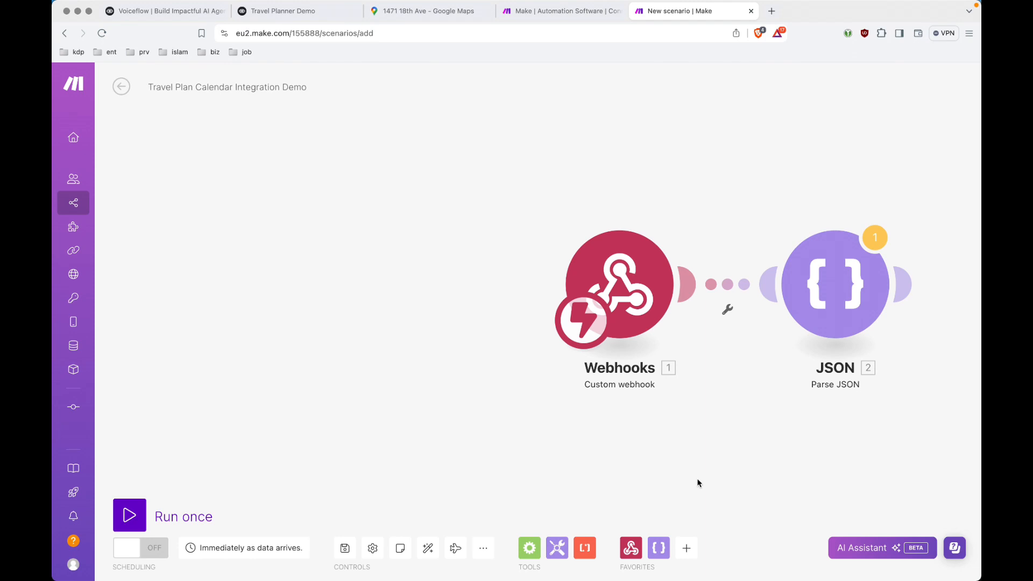
left_click(903, 285)
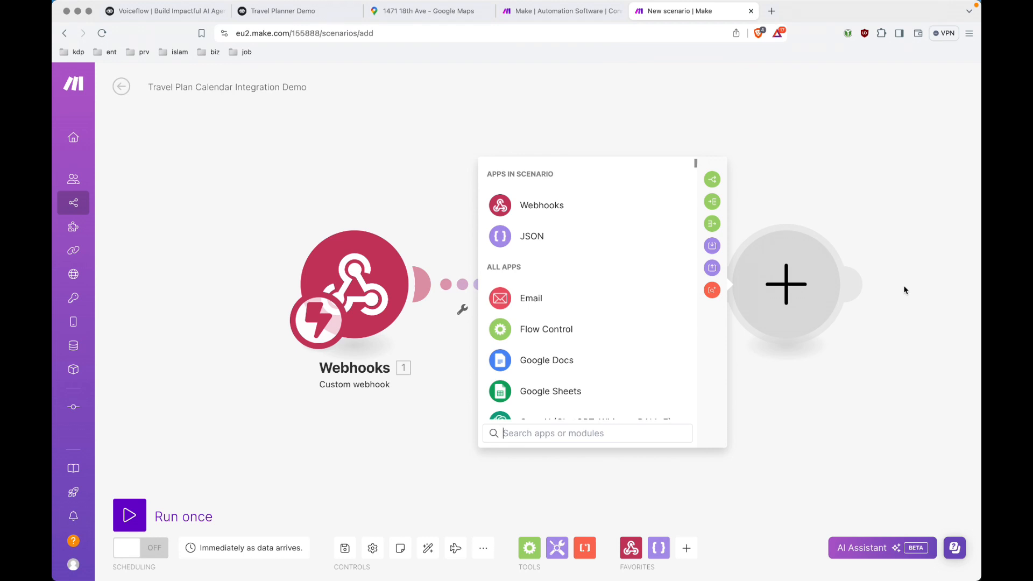
Add an Iterator over the parsed 2. Events[] array, then auto-align the modules.
type("itera")
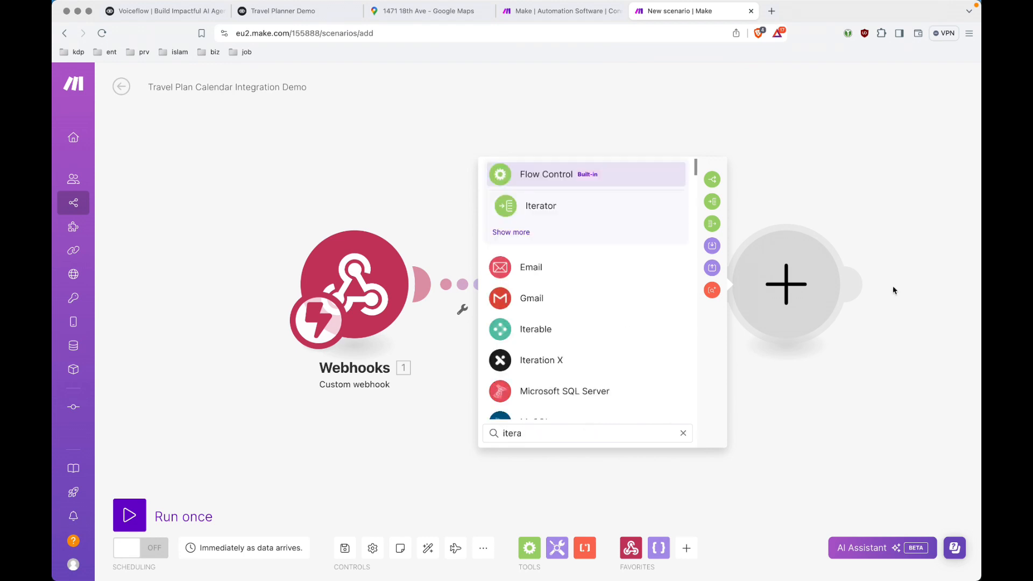
left_click(559, 206)
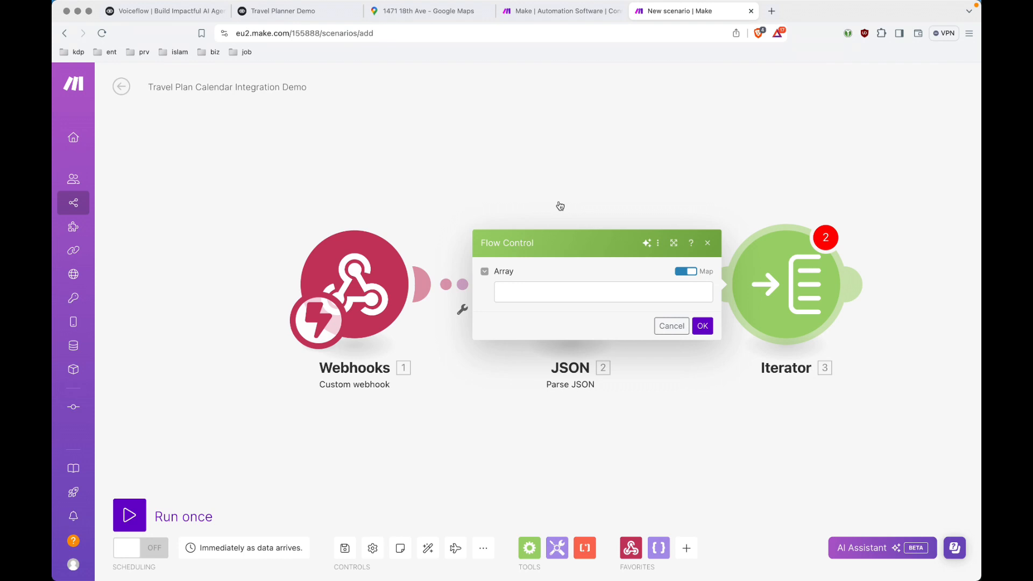
key("super+Tab")
key("super+Tab")
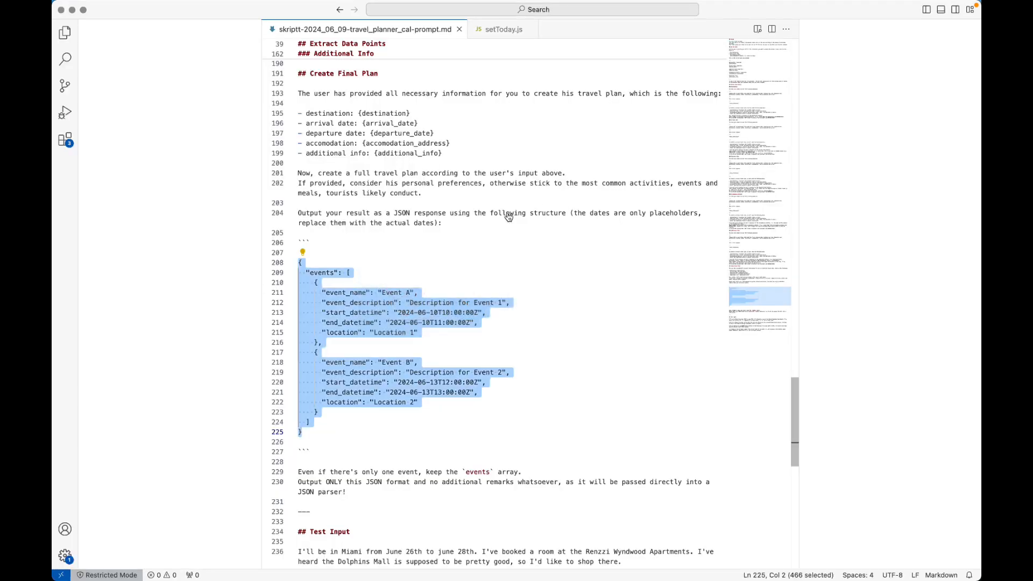
left_click(355, 274)
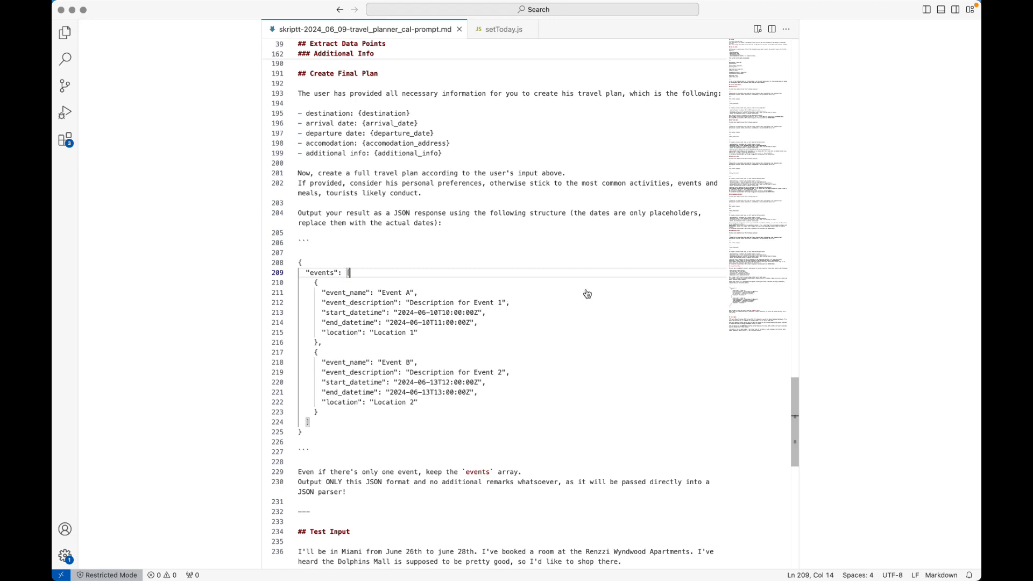
key("super+Tab")
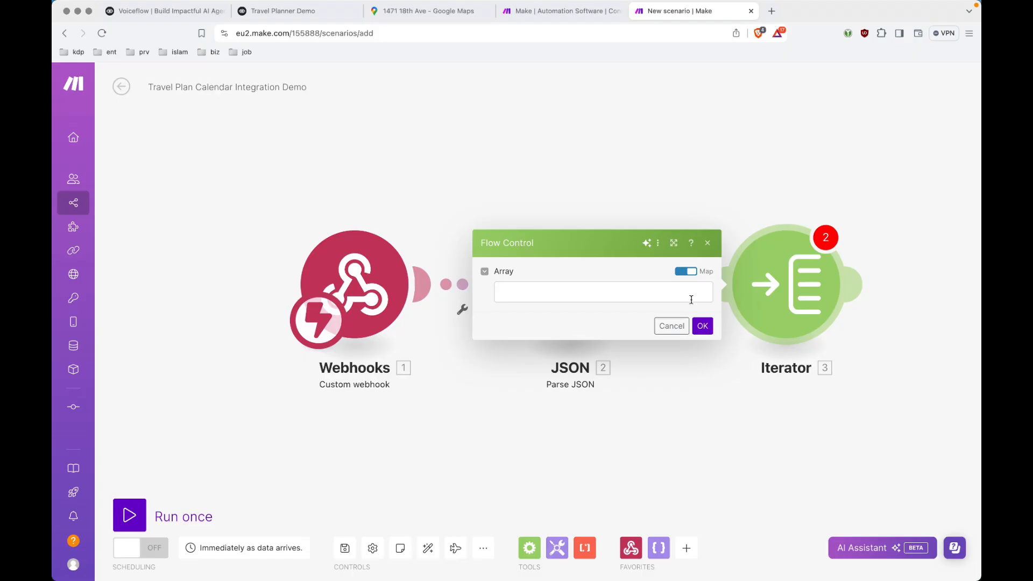
left_click(609, 295)
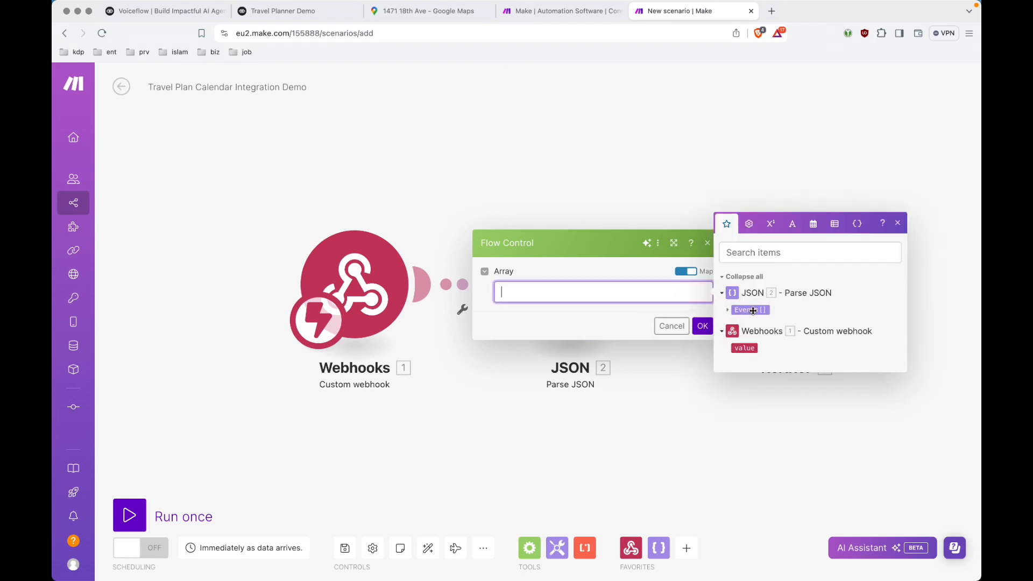
left_click(752, 310)
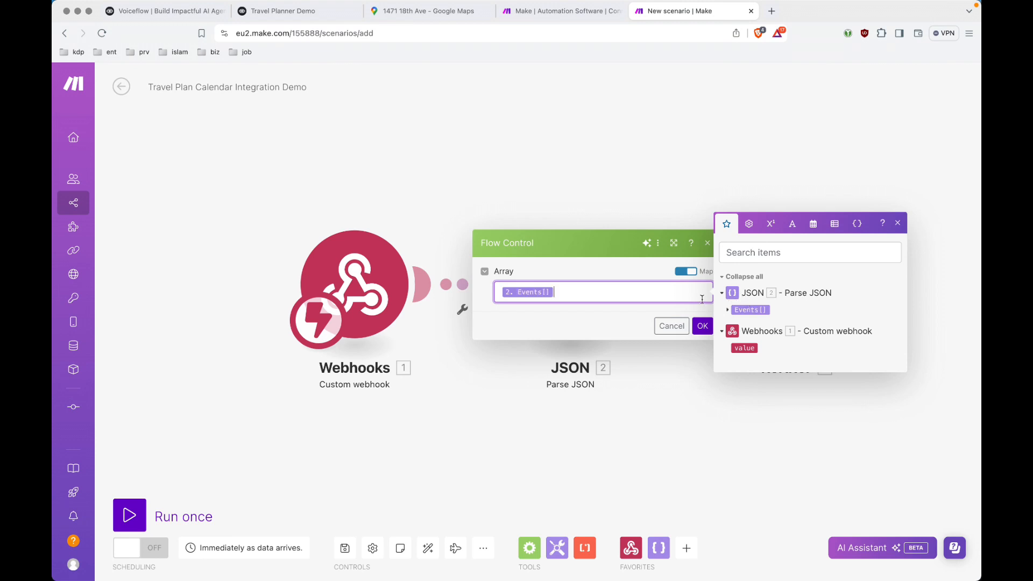
left_click(702, 326)
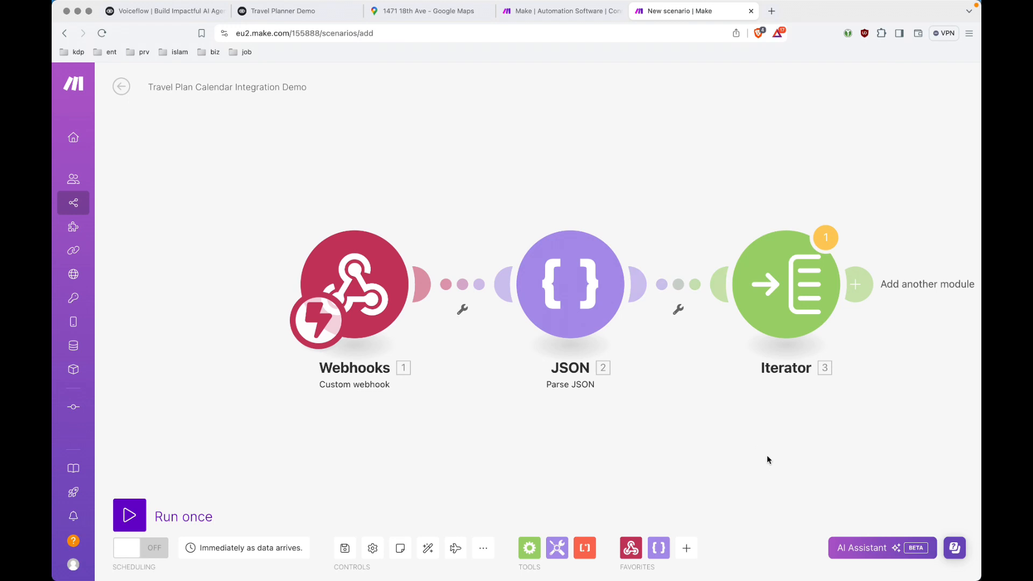
left_click(428, 548)
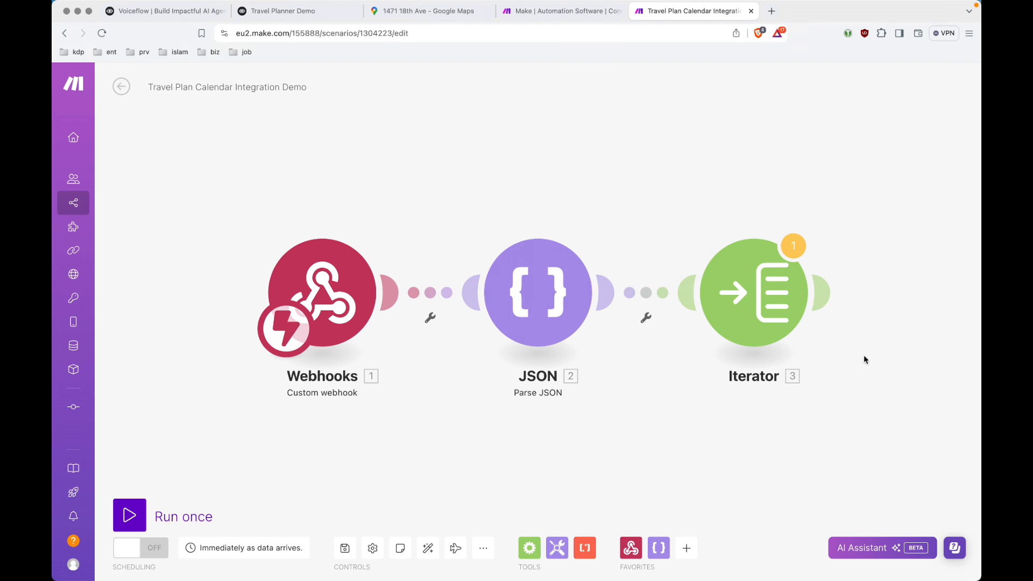
Add a Google Calendar Create an Event module after the Iterator, dismissing the new-connection form.
left_click(822, 293)
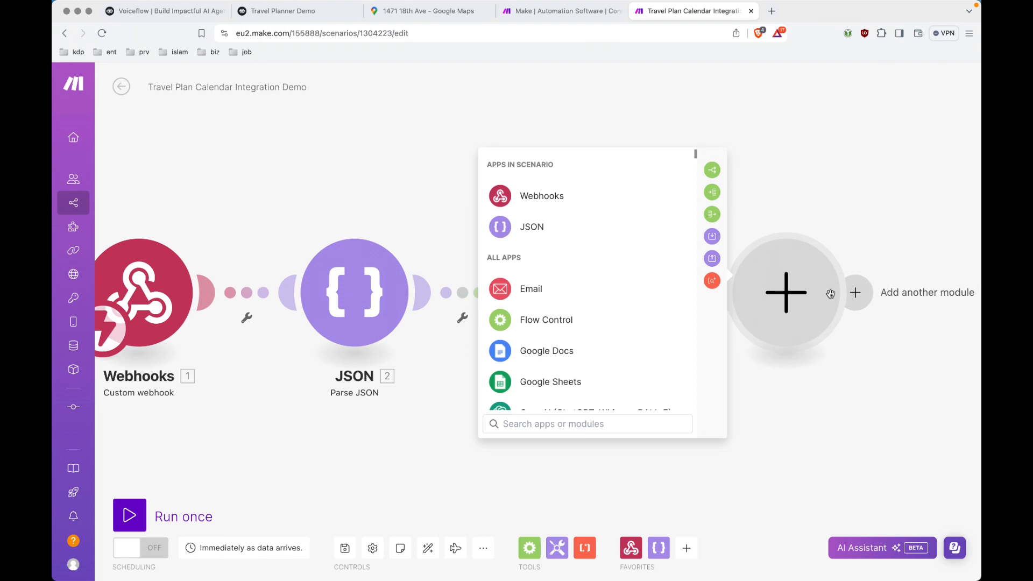
type("cale")
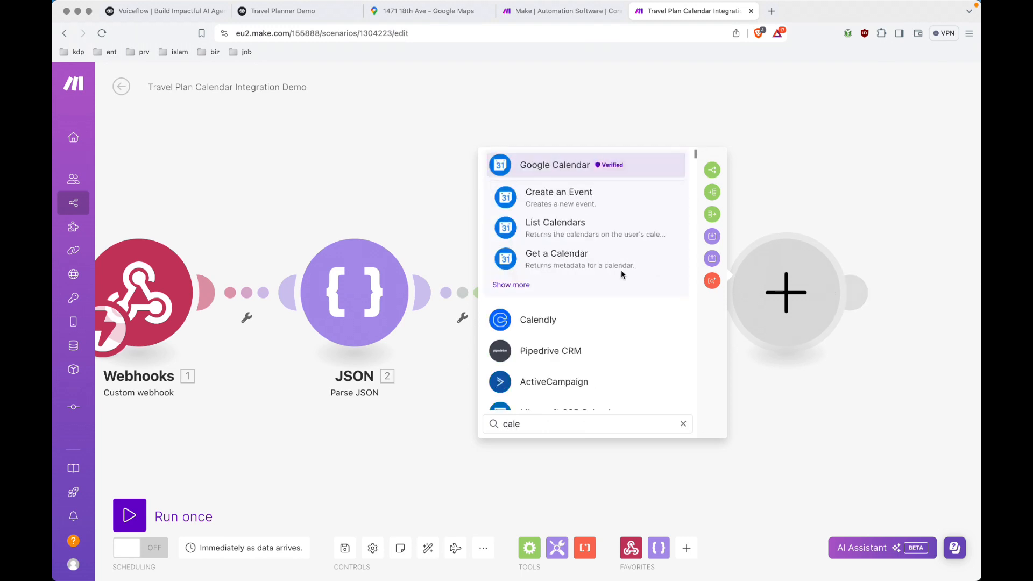
left_click(548, 201)
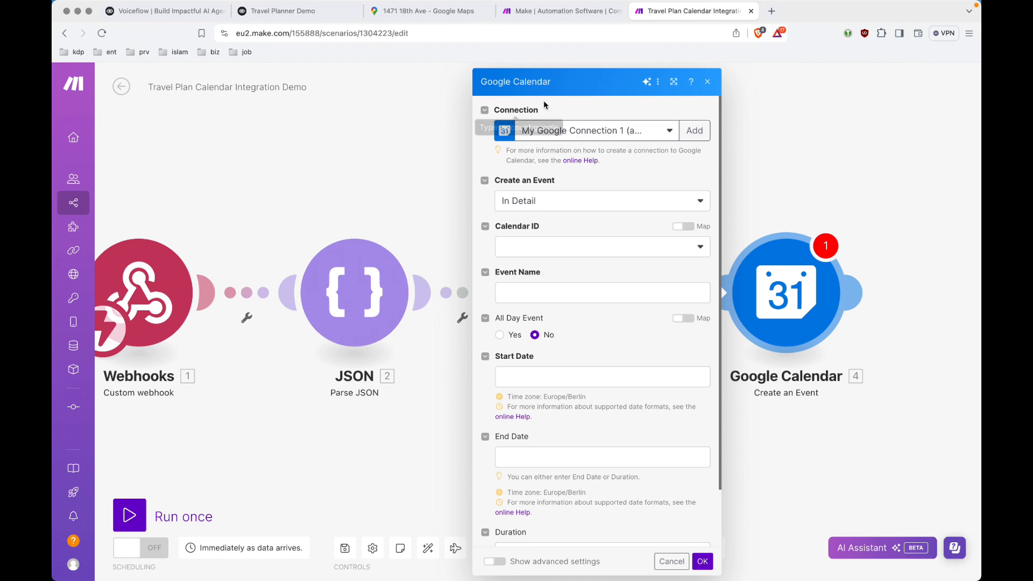
left_click(694, 131)
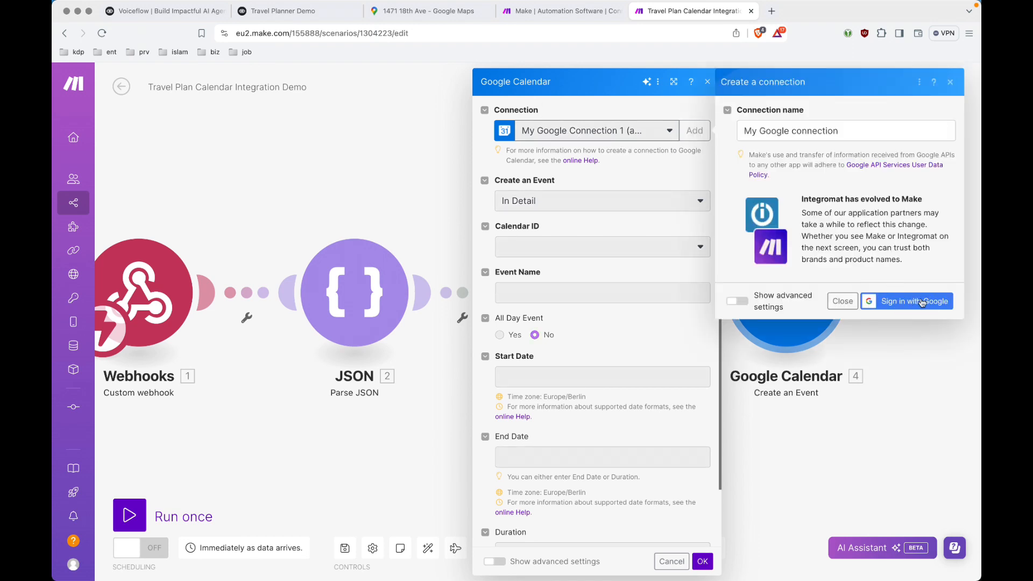
left_click(850, 305)
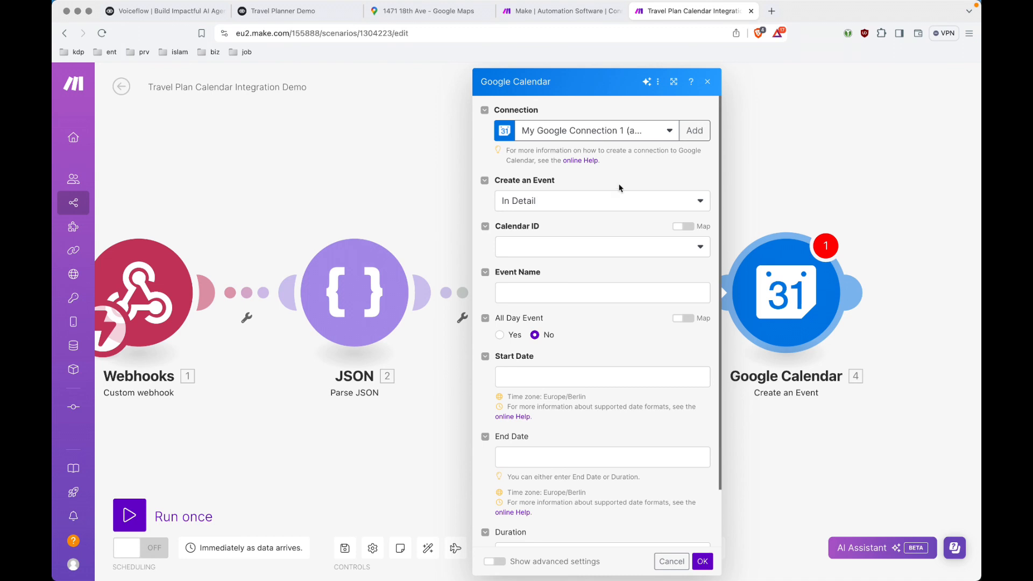
Open Google Calendar in a new browser tab, then return to the Make scenario.
key("super+t")
type("cal")
key("Return")
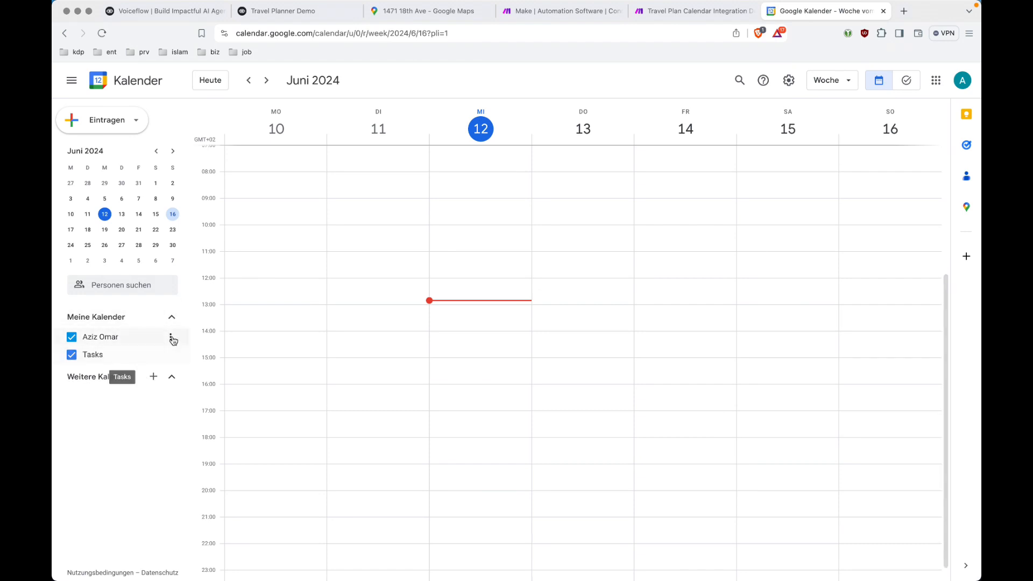
left_click(673, 15)
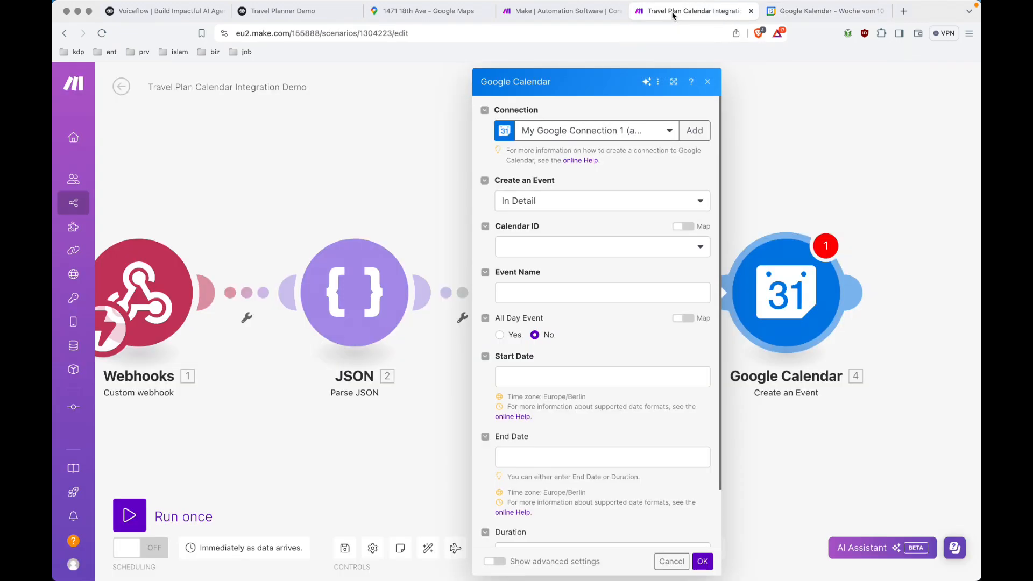
Choose the primary calendar and map the iterator's event_name into Event Name.
left_click(596, 255)
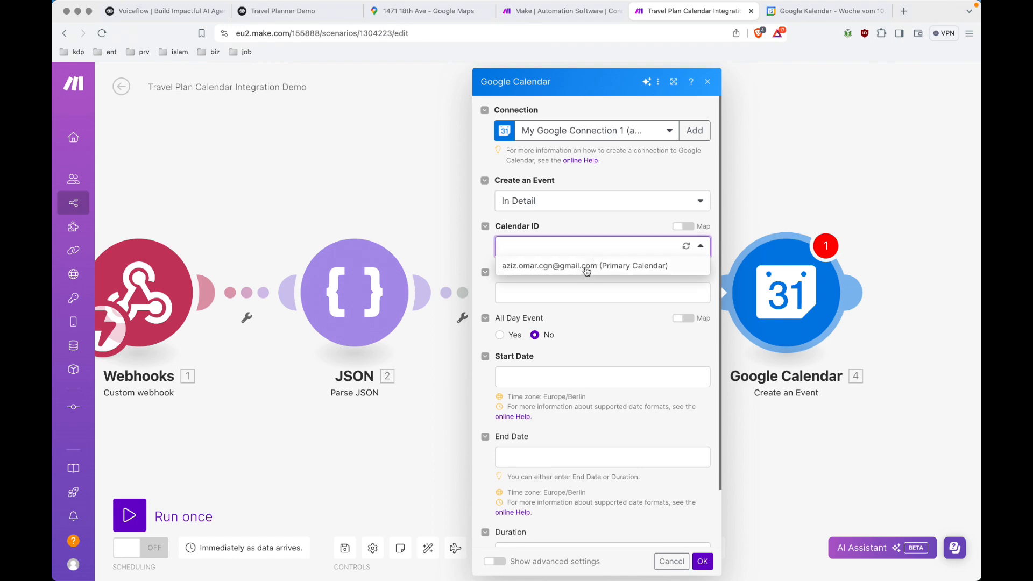
left_click(585, 271)
left_click(641, 272)
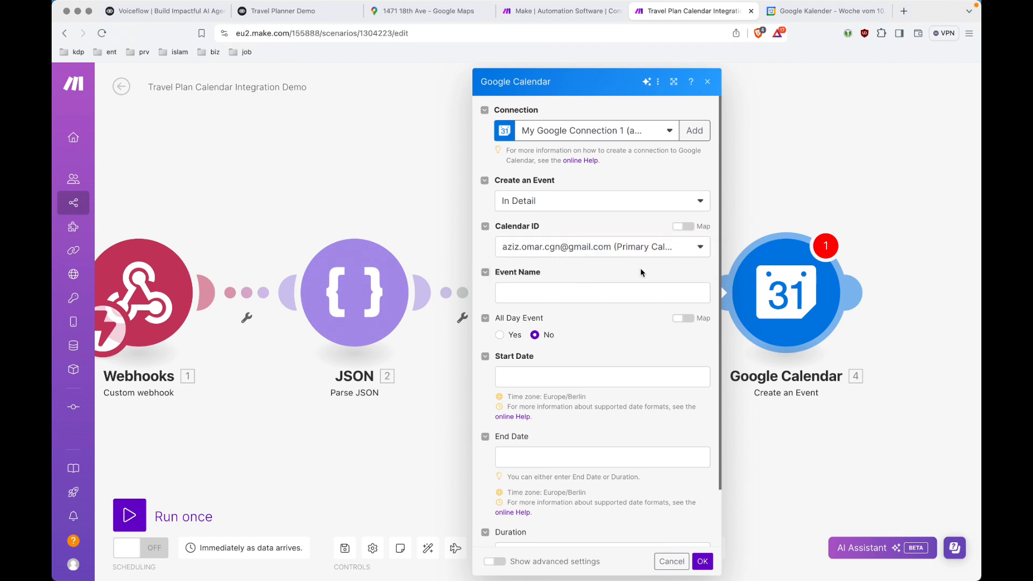
left_click(584, 297)
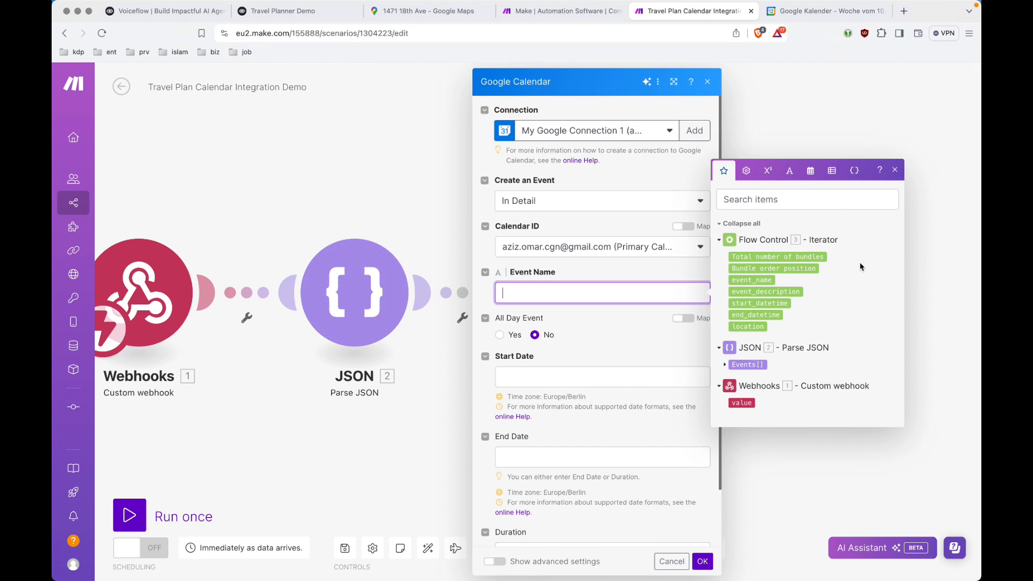
left_click(768, 280)
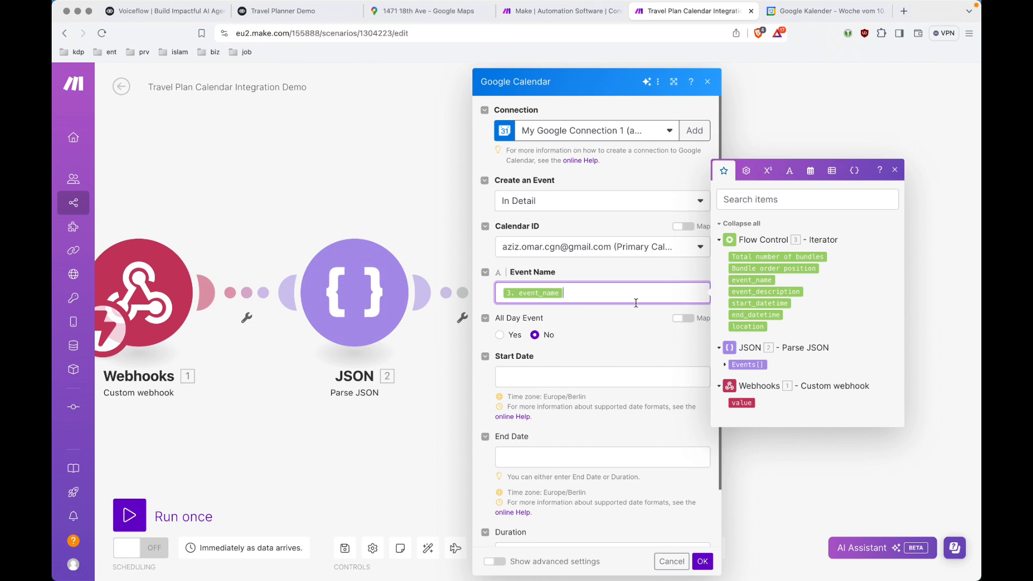
Map start_datetime into Start Date and end_datetime into End Date.
scroll(636, 303, "down", 3)
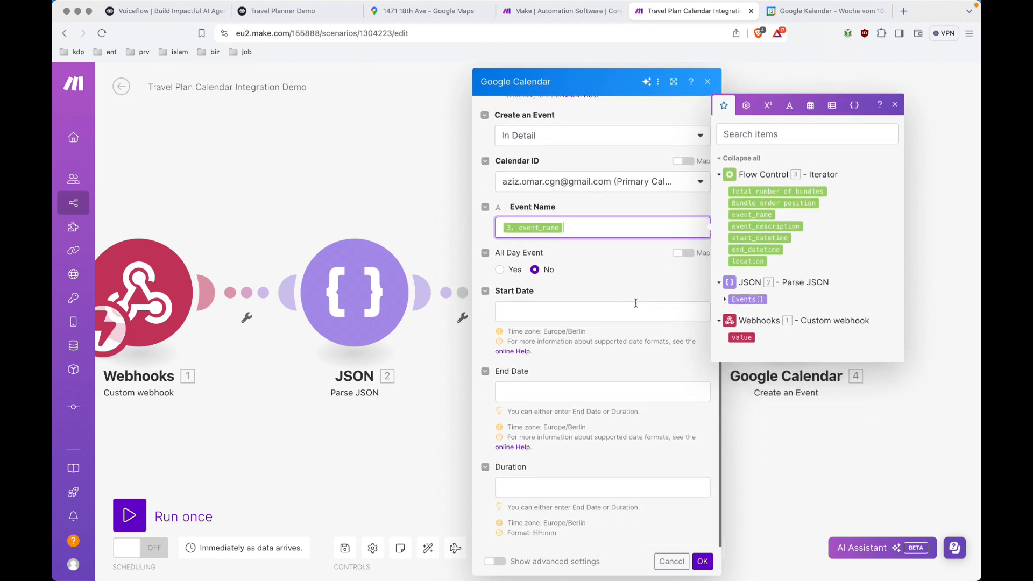
left_click(629, 312)
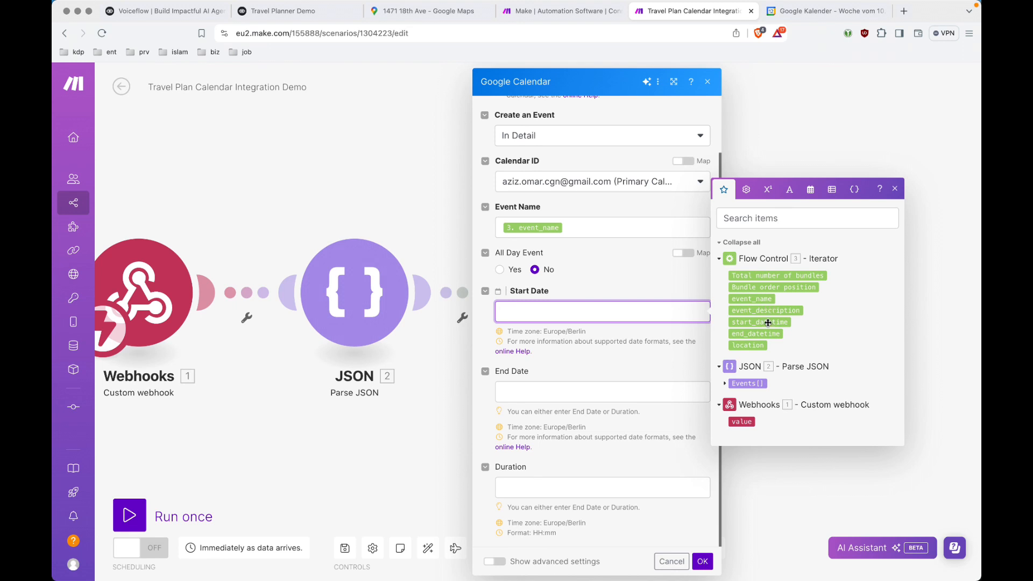
left_click_drag(767, 323, 699, 317)
left_click(616, 389)
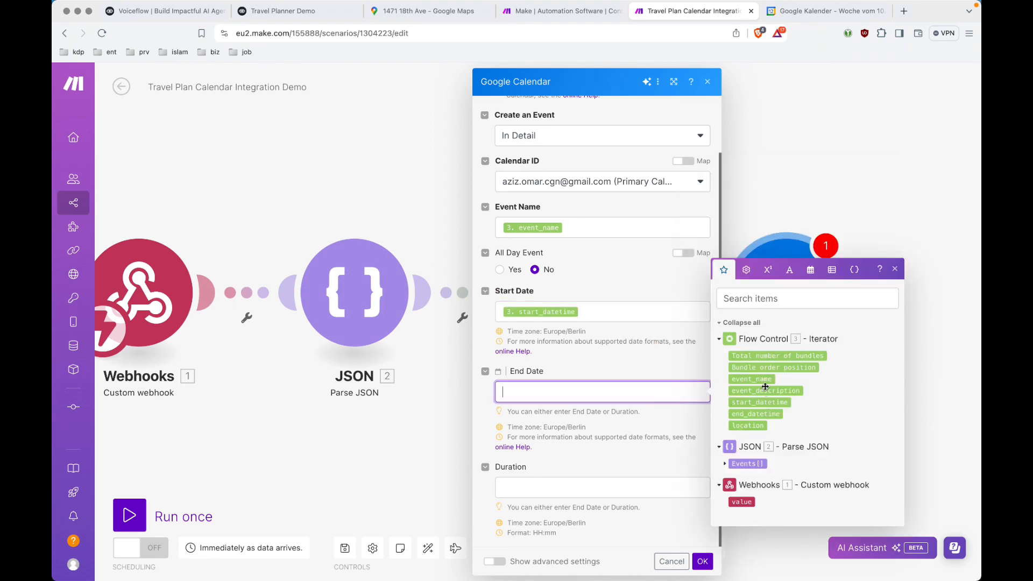
left_click(763, 414)
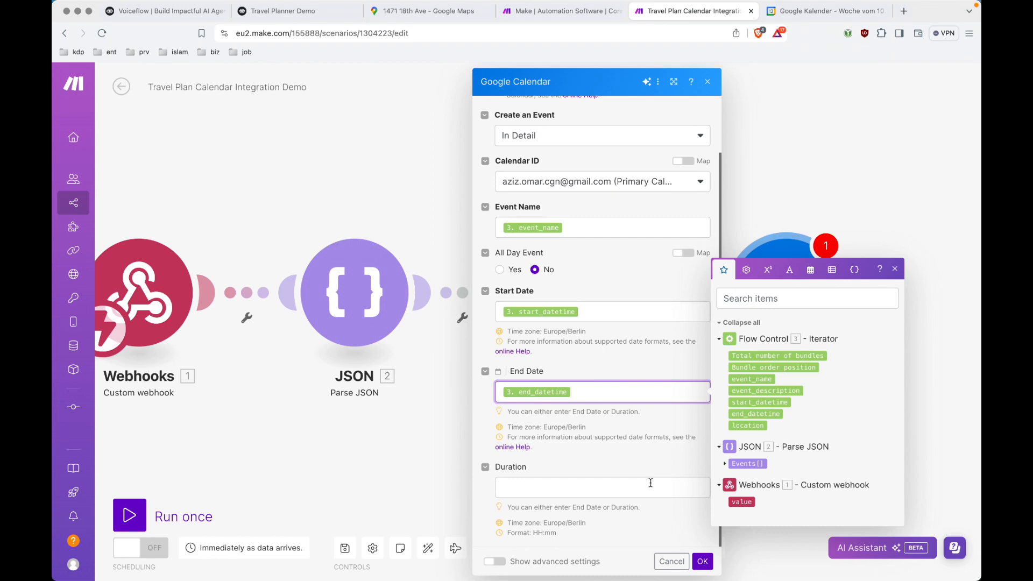
Map event_description into Description and location into Location, then confirm the event settings.
left_click(496, 562)
scroll(628, 456, "down", 4)
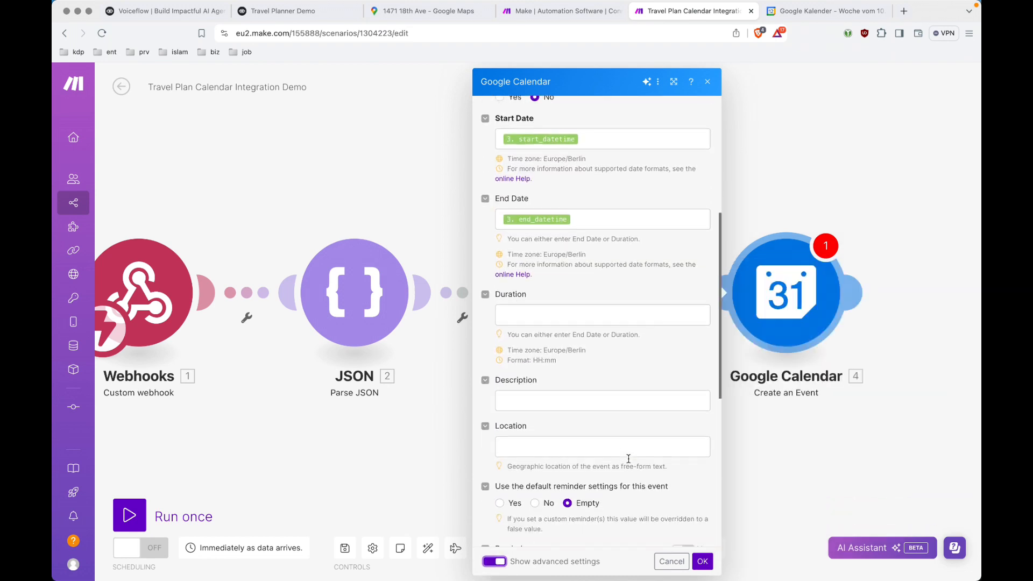
scroll(629, 458, "down", 1)
left_click(614, 374)
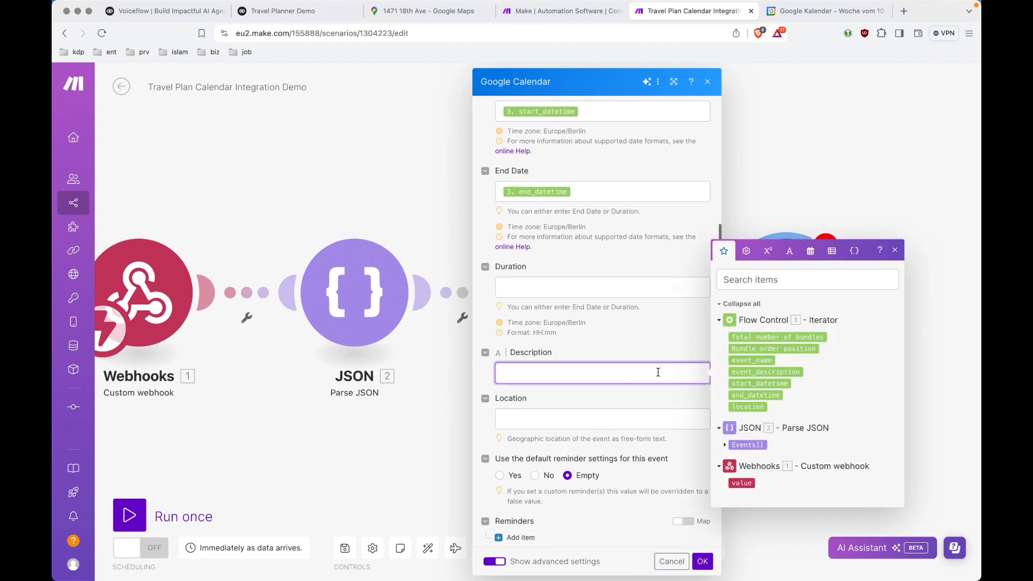
left_click(788, 373)
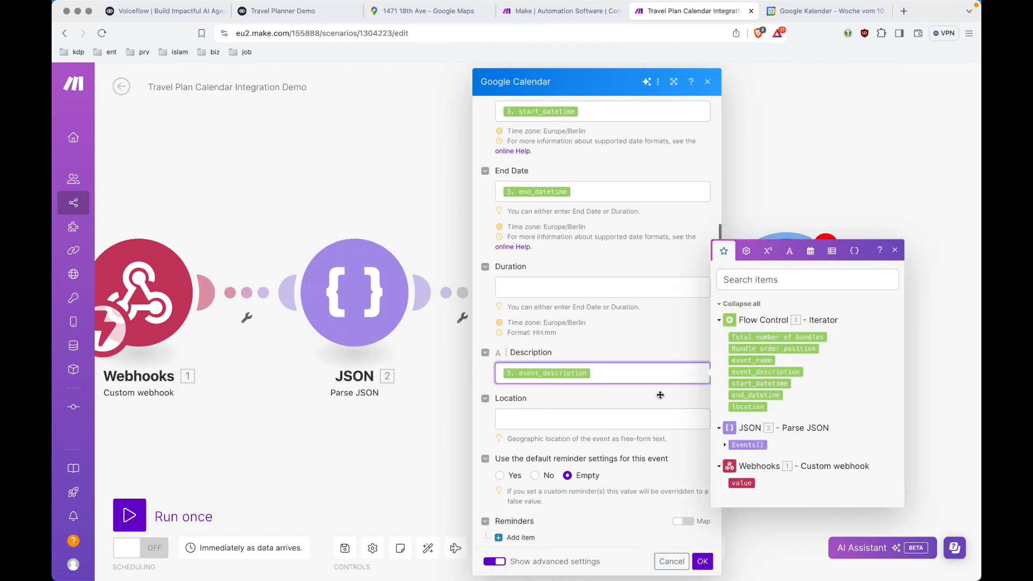
left_click(618, 417)
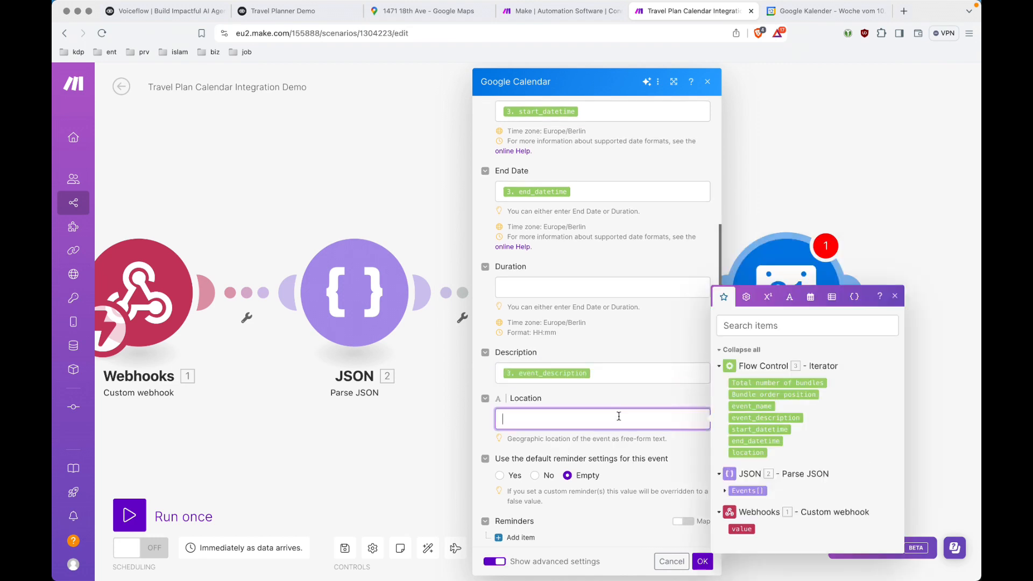
left_click(749, 453)
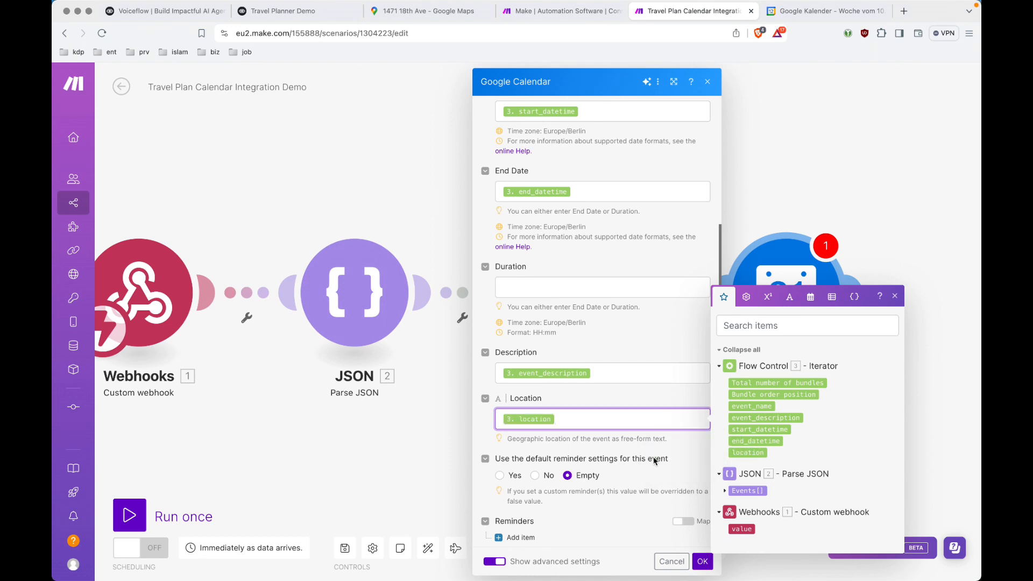
scroll(626, 461, "down", 3)
scroll(626, 461, "down", 1)
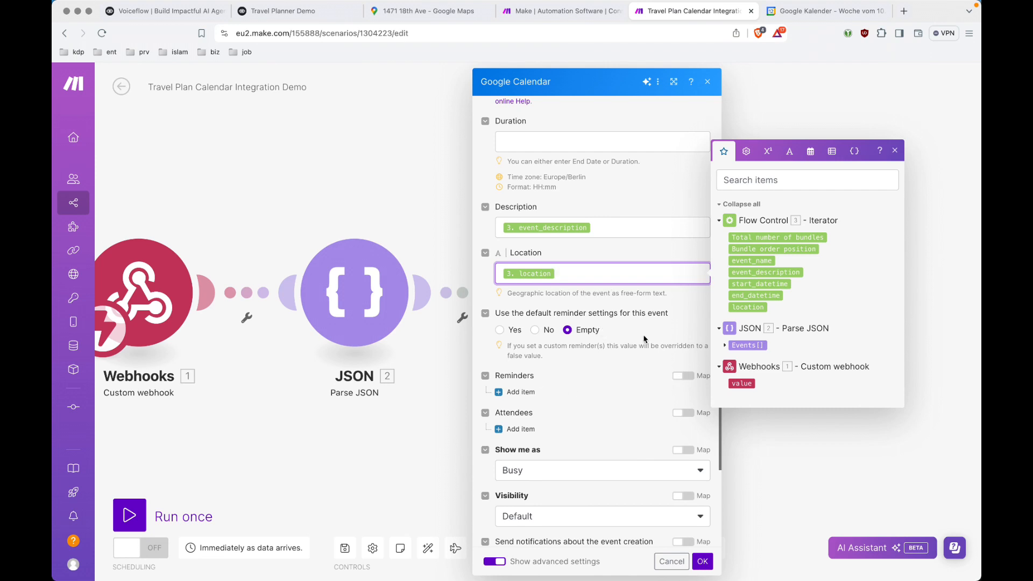
scroll(586, 419, "down", 3)
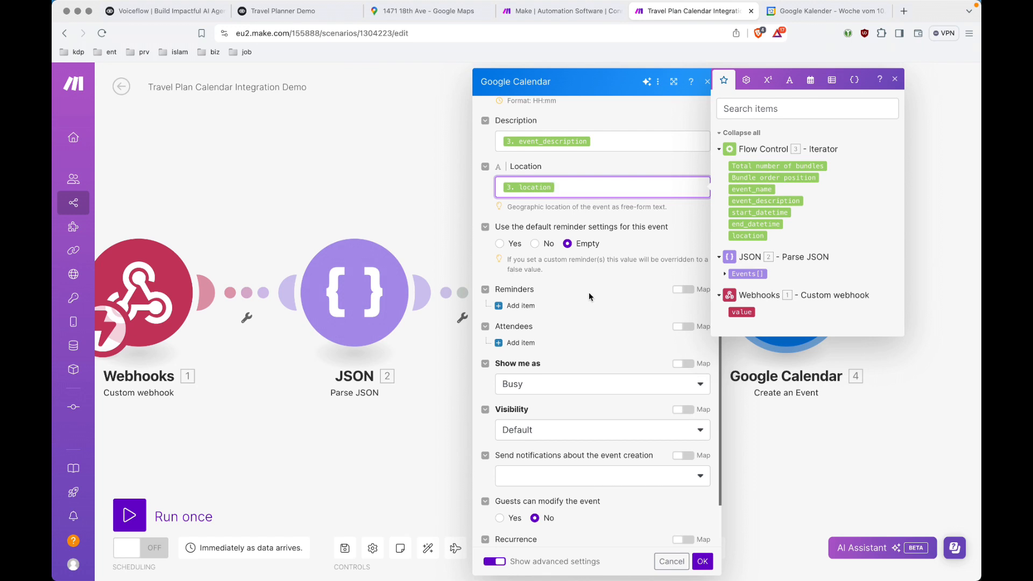
scroll(589, 293, "down", 2)
scroll(588, 292, "down", 1)
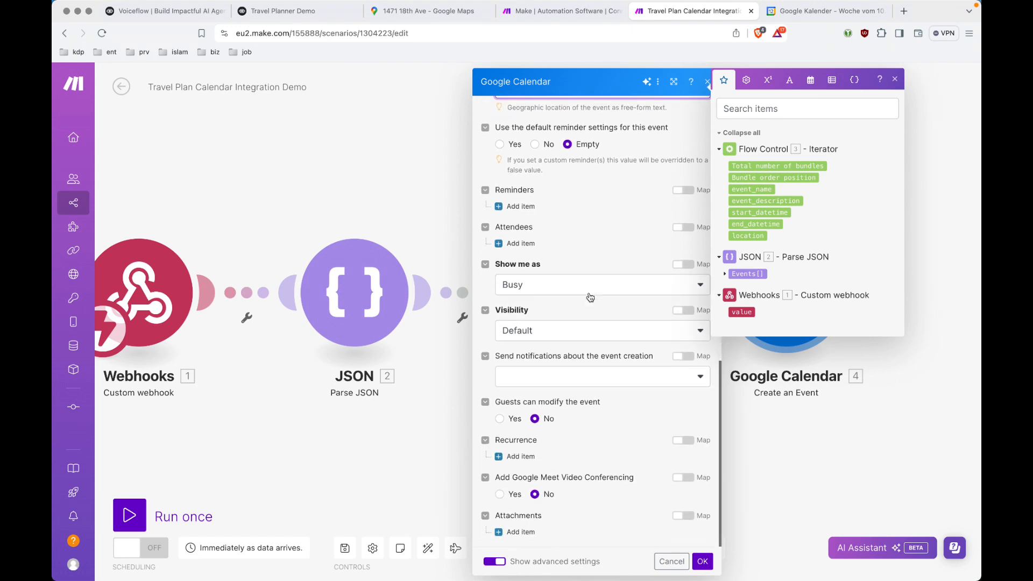
scroll(588, 296, "up", 10)
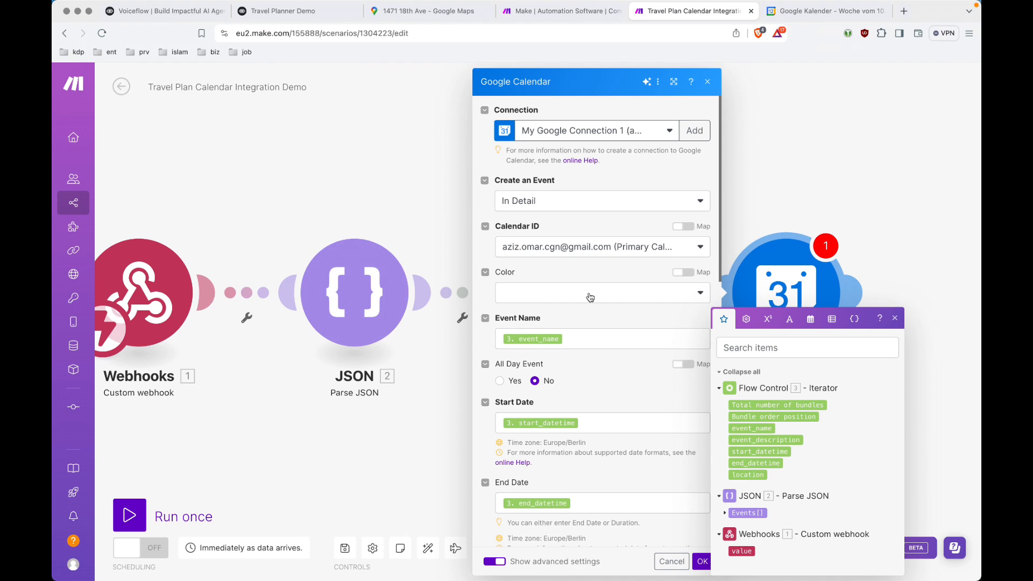
left_click(701, 562)
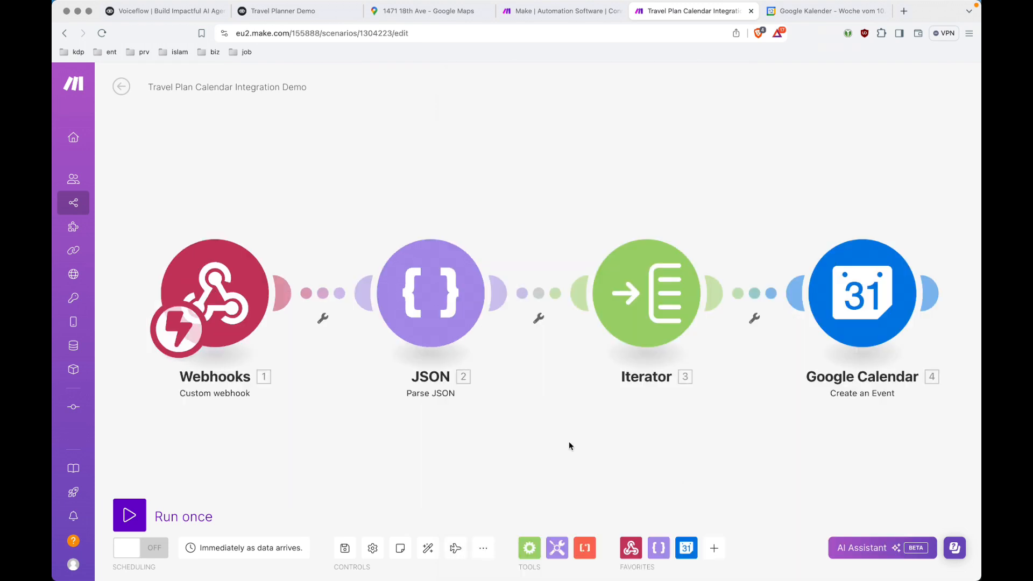
Save the Travel Plan Calendar scenario and run it once so it waits for webhook data.
key("ctrl+s")
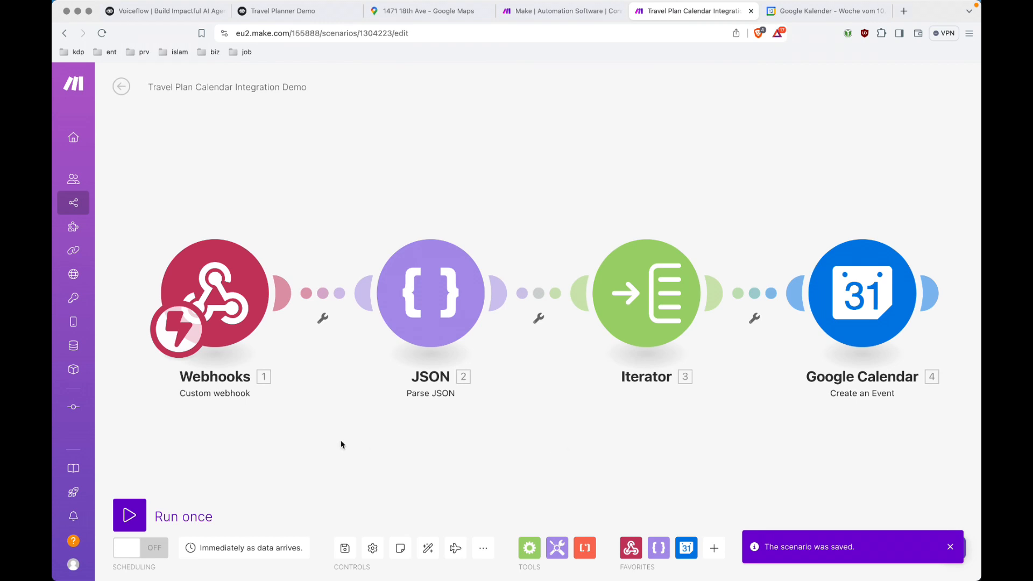
left_click(130, 515)
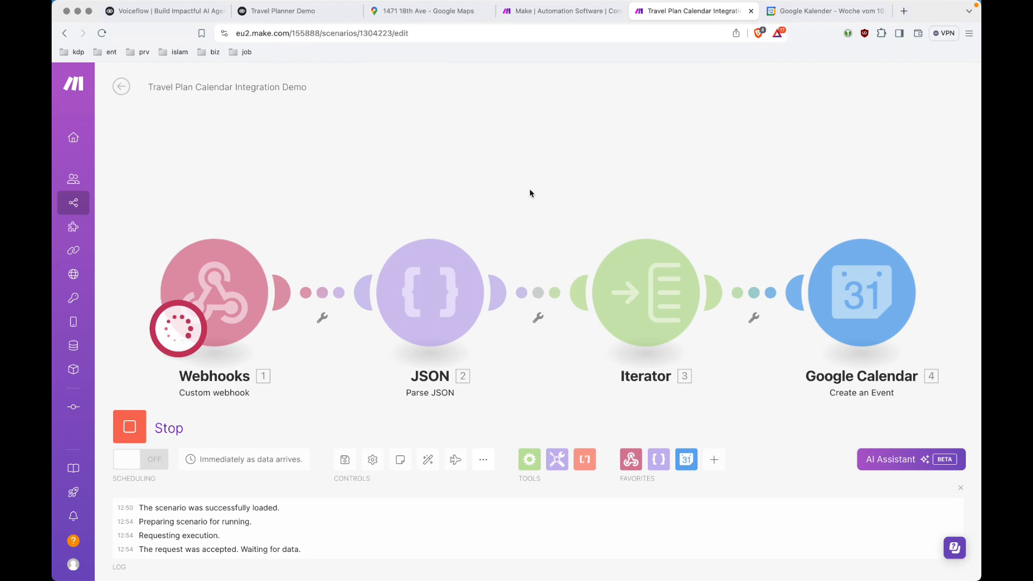
In Voiceflow, dismiss the old test response and start a new webhook test request with the json_plan value focused.
left_click(322, 16)
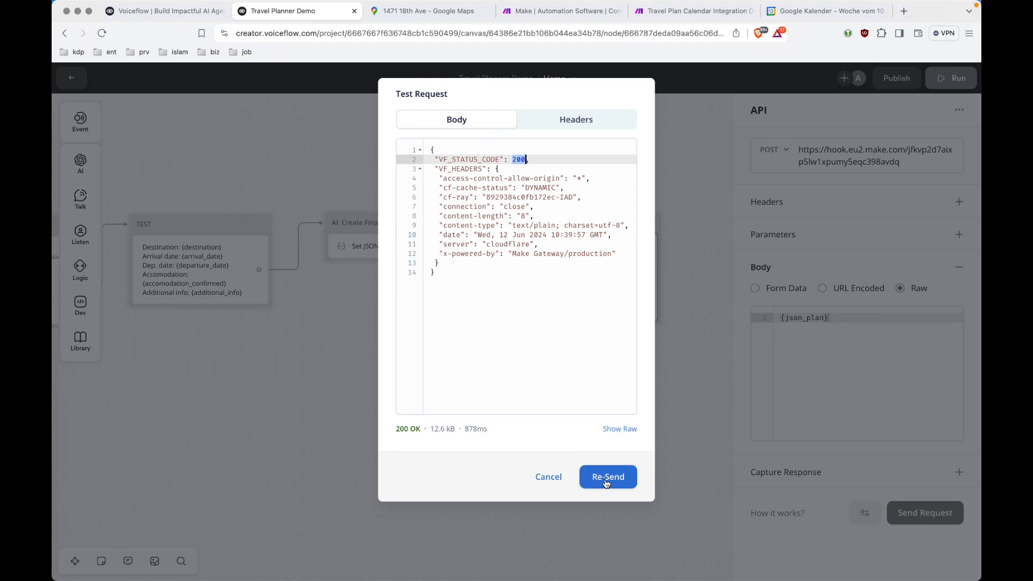
left_click(553, 478)
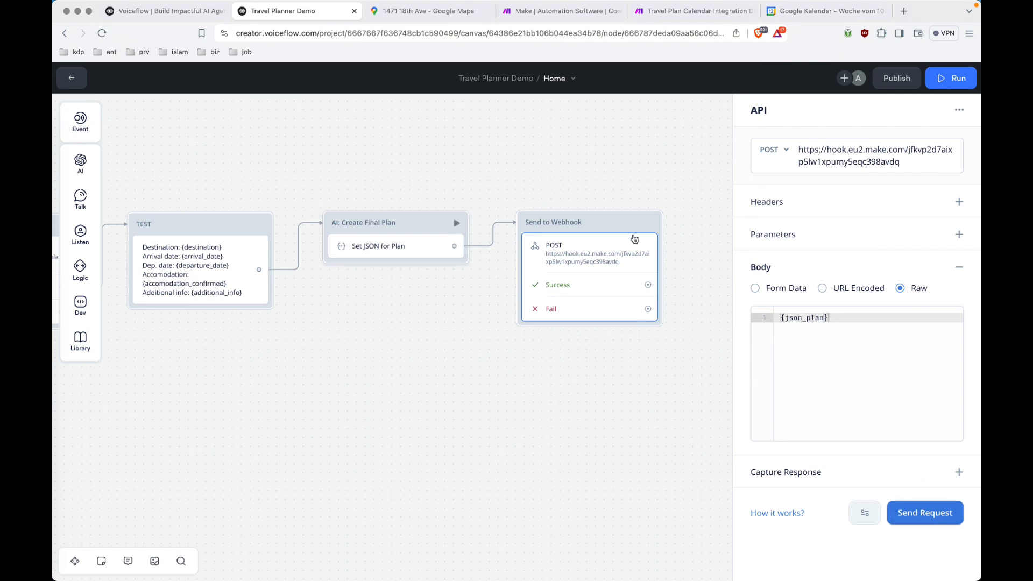
left_click(913, 515)
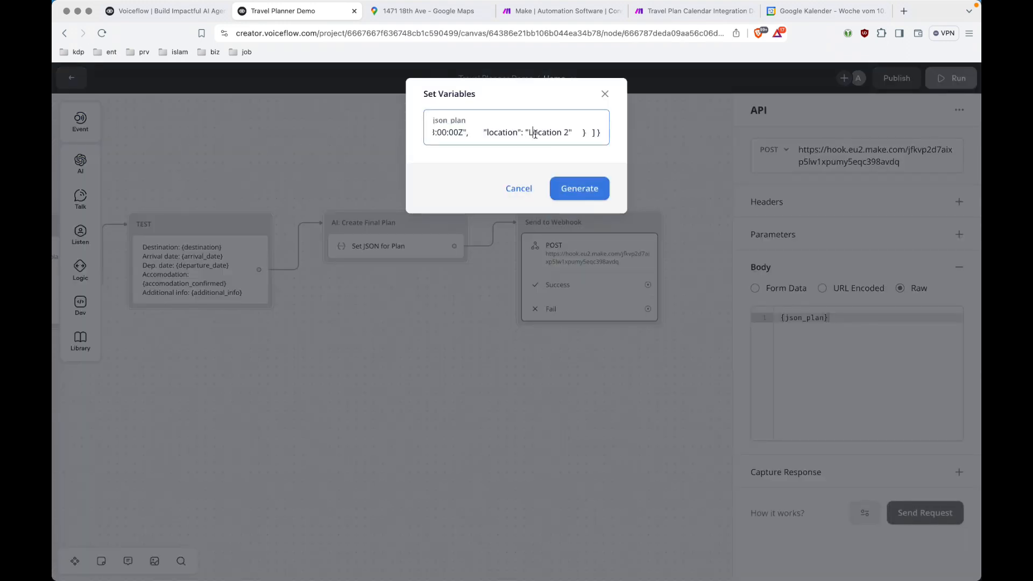
left_click(534, 133)
key("super+Tab")
key("super+Tab")
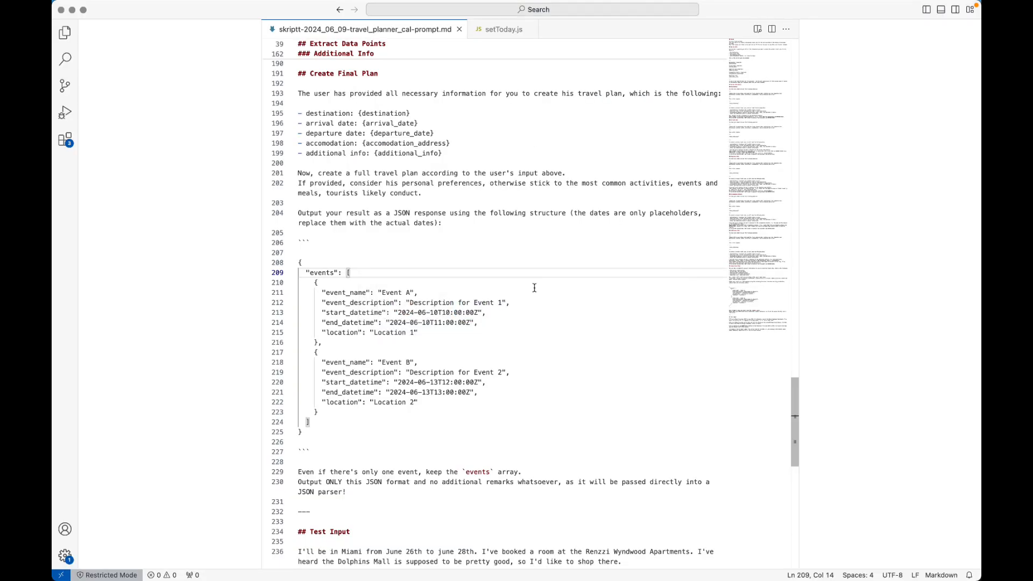
Compare the sample JSON's event dates with this week in Google Calendar.
left_click(438, 312)
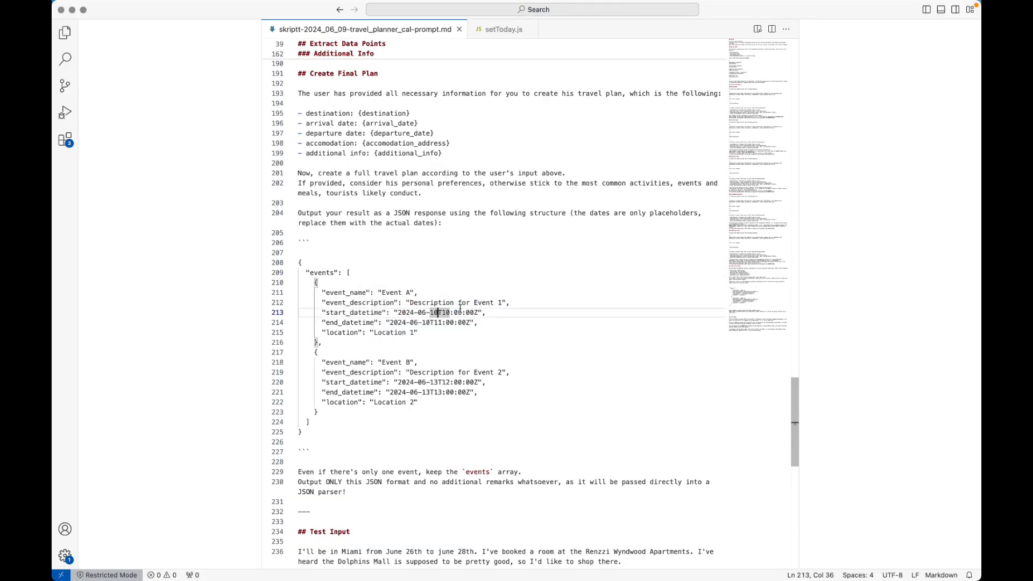
key("super+Tab")
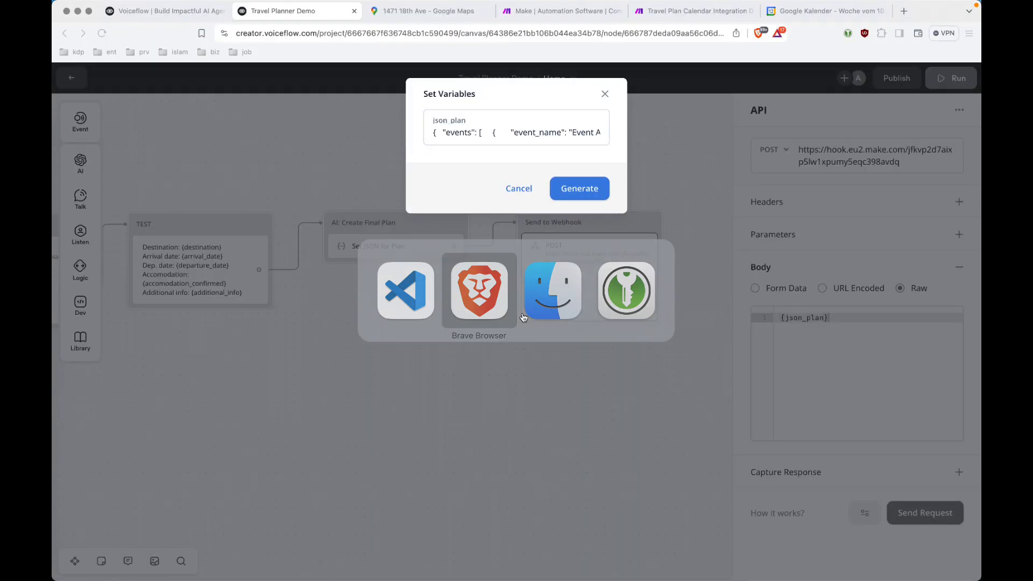
left_click(821, 10)
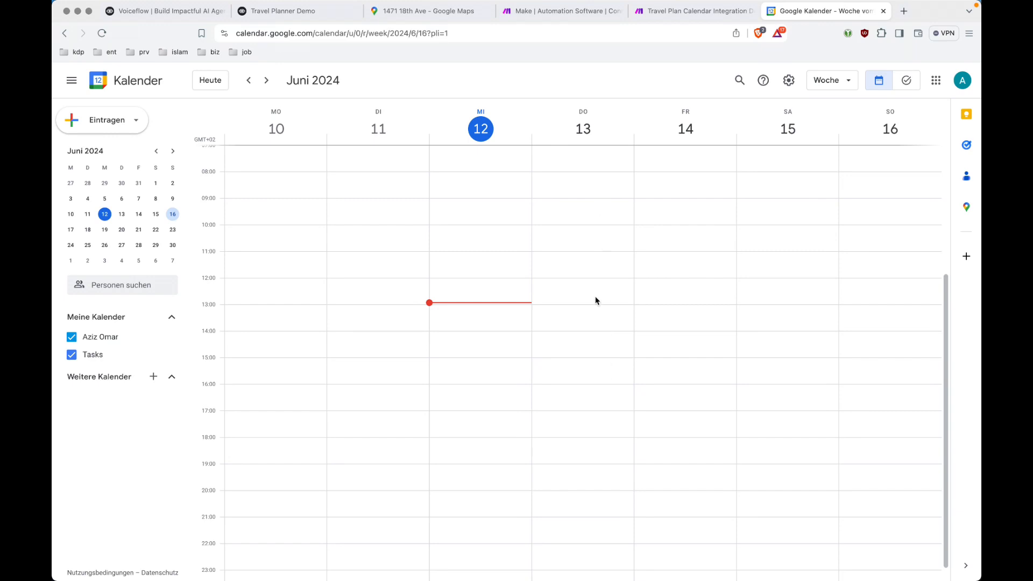
scroll(588, 245, "up", 1)
key("super+Tab")
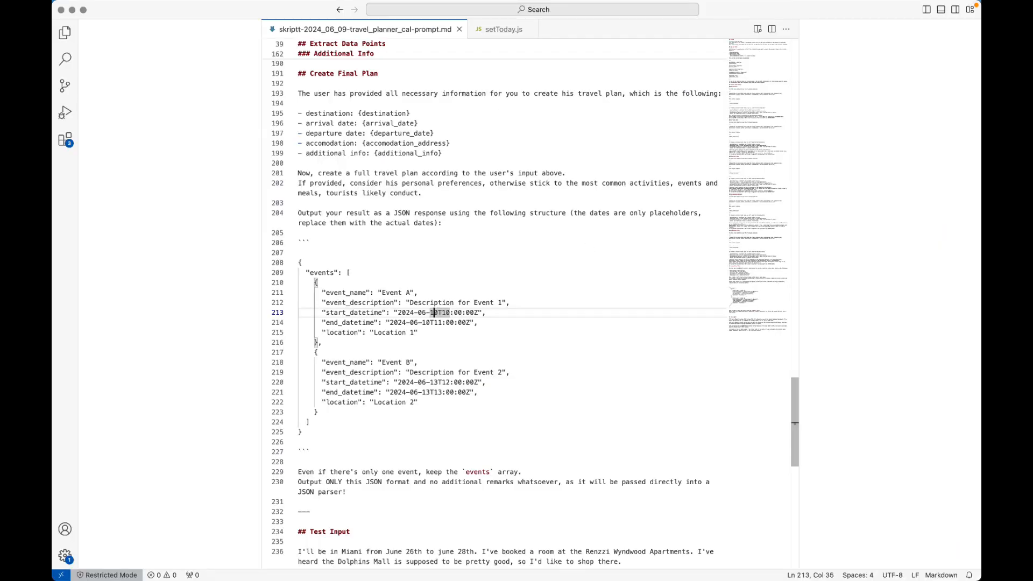
key("super+Tab")
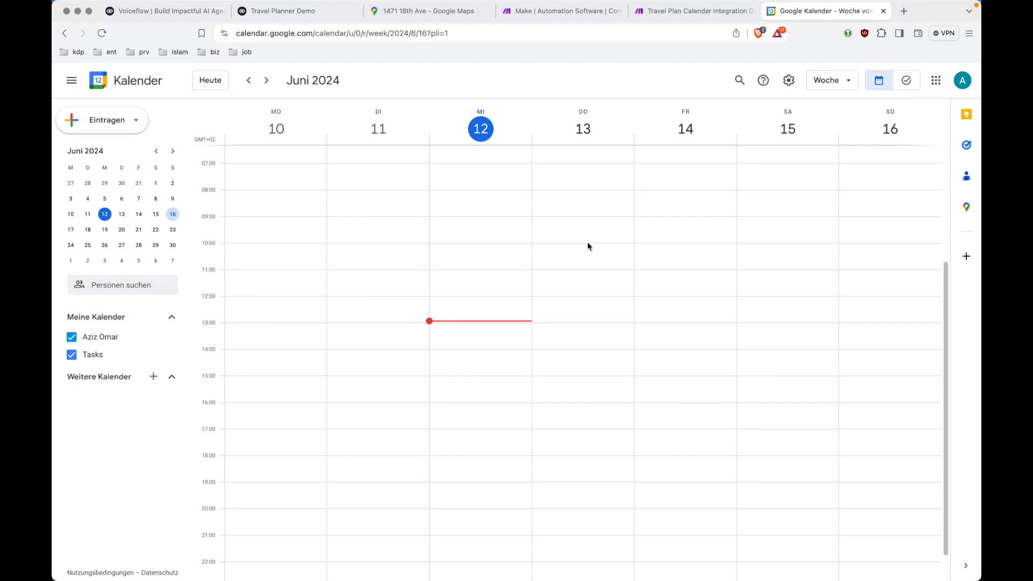
key("super+Tab")
Change Event A to start June 13 at 09:00 and end on June 13.
key("shift+Right")
type("3")
key("Right")
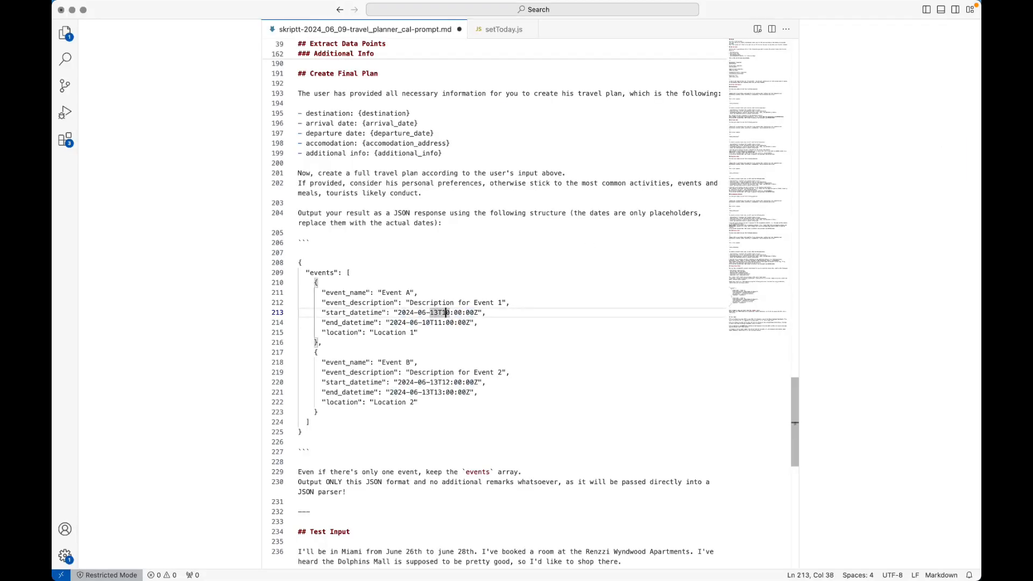
key("shift+Right")
key("shift+Right")
type("09")
key("Down")
key("Left")
key("Left")
key("Left")
key("Left")
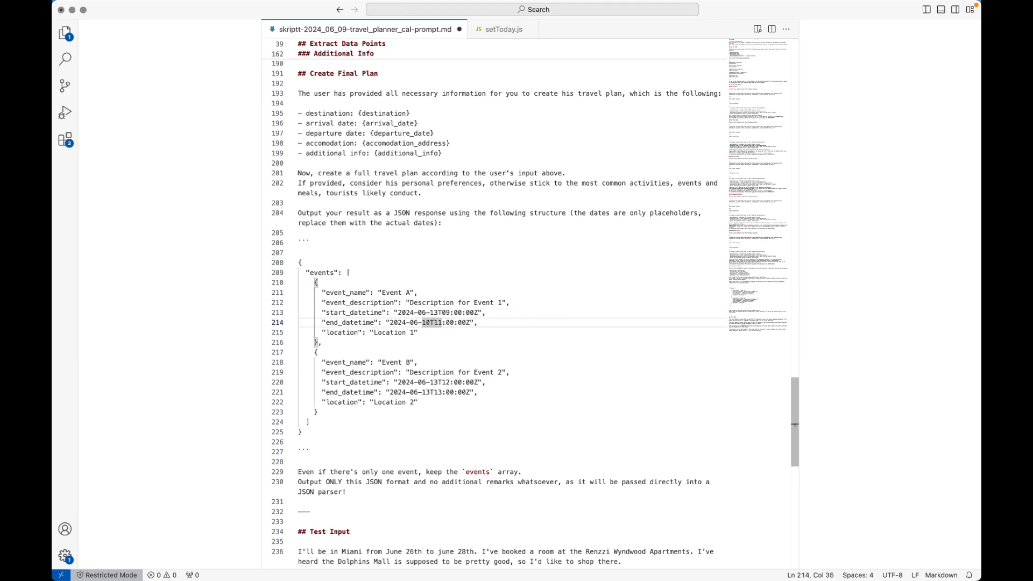
key("shift+Left")
type("3")
key("Down")
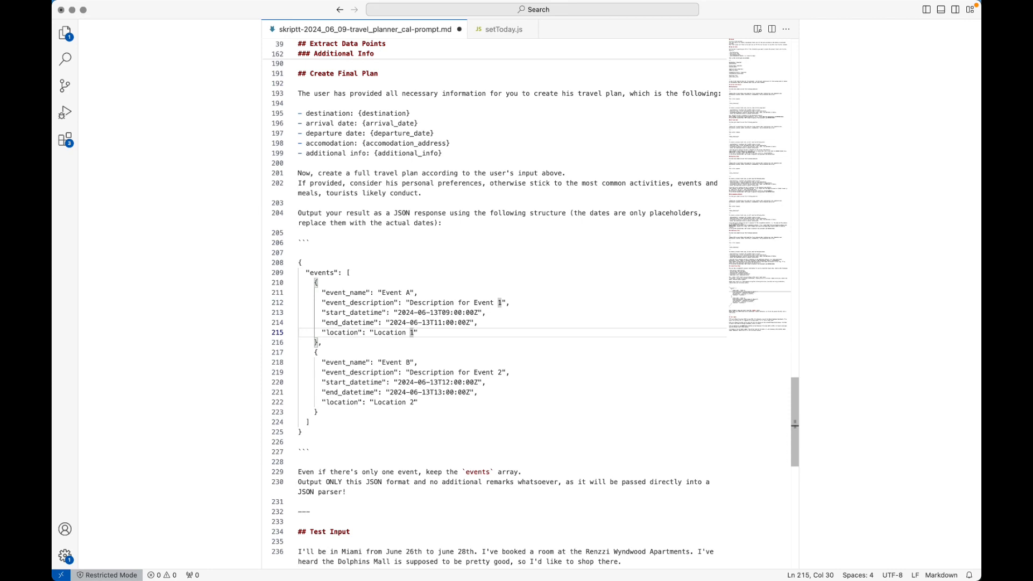
Move Event B's start and end dates to June 14.
key("Down")
key("Down")
key("Down")
key("Down")
key("Down")
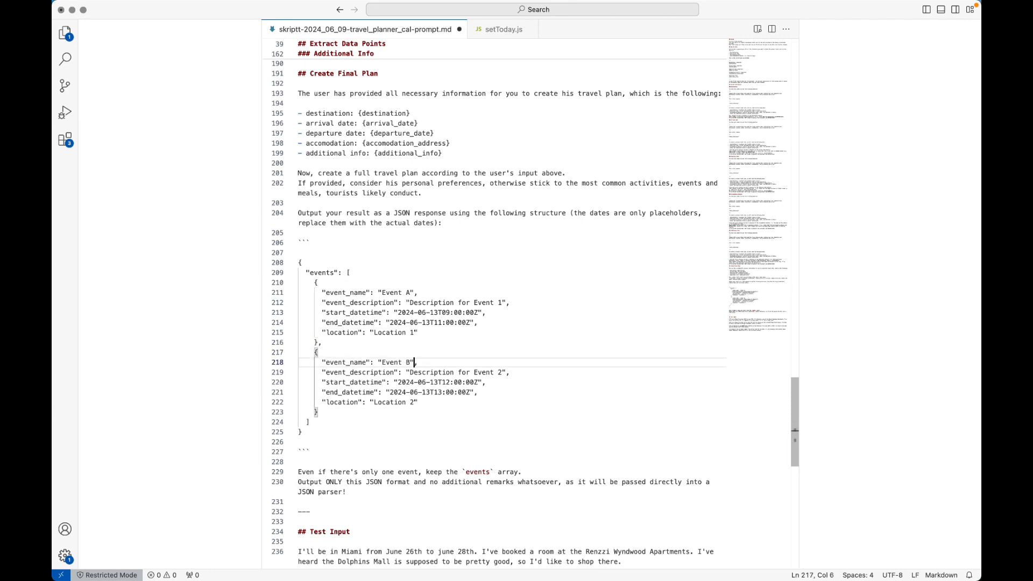
key("Right")
key("Right")
key("Right")
key("Right")
key("Right")
key("Right")
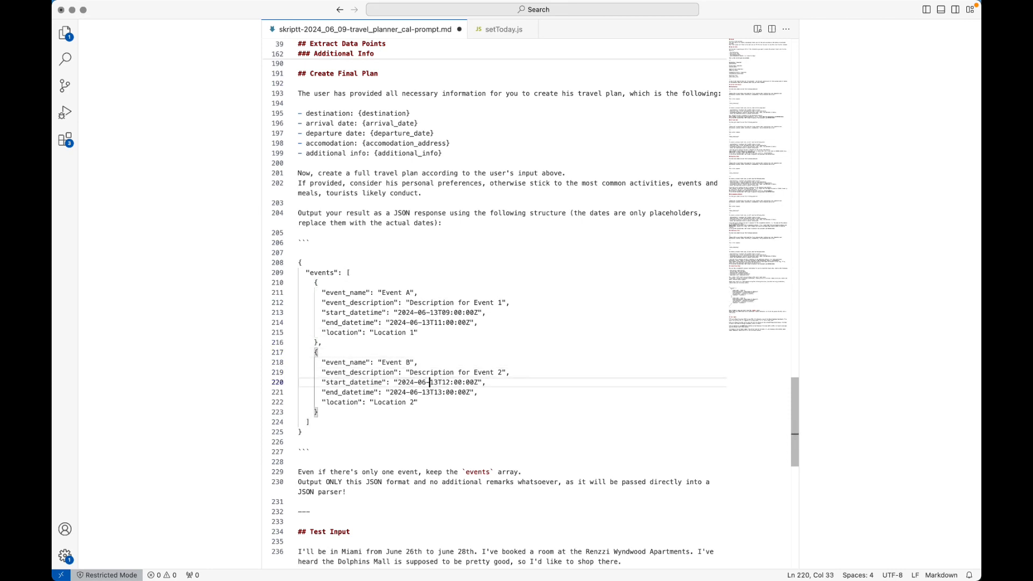
key("shift+Left")
type("4")
key("Down")
key("Left")
key("Left")
key("Left")
key("shift+Right")
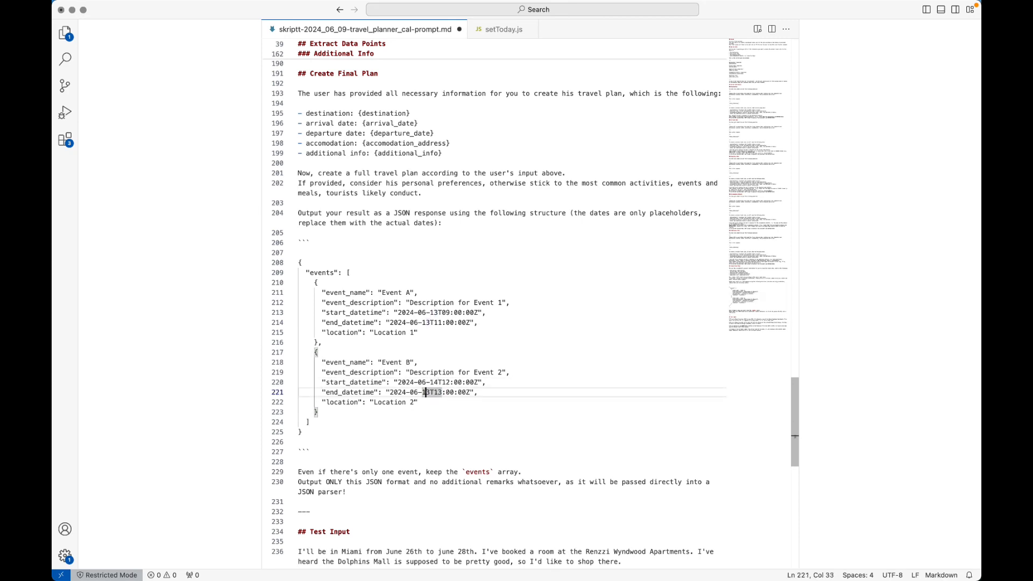
type("4")
Set Event B's times to 15:00 through 15:30.
key("Up")
key("alt+Right")
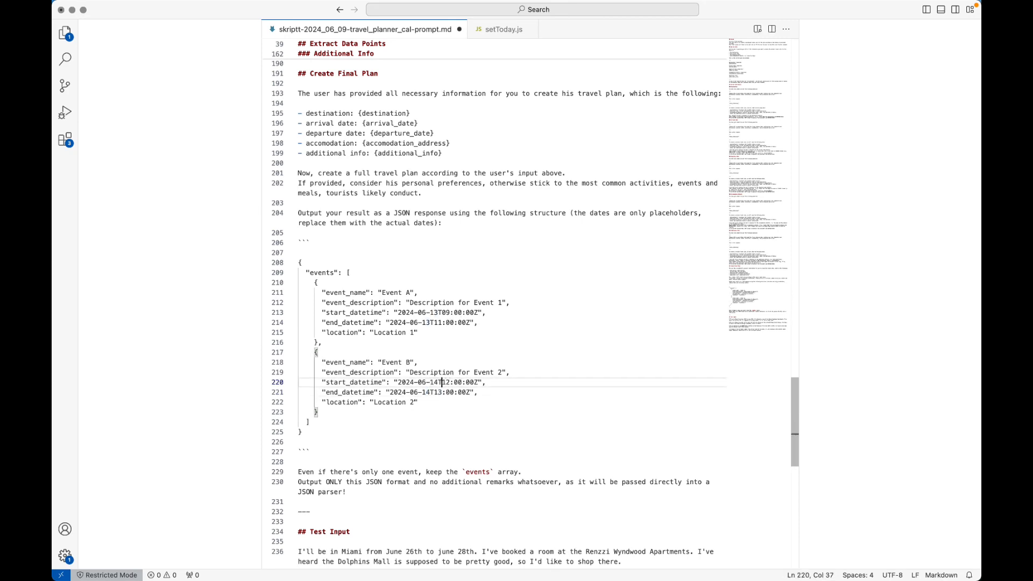
key("shift+Right")
type("5")
key("Down")
key("Left")
key("Left")
key("Left")
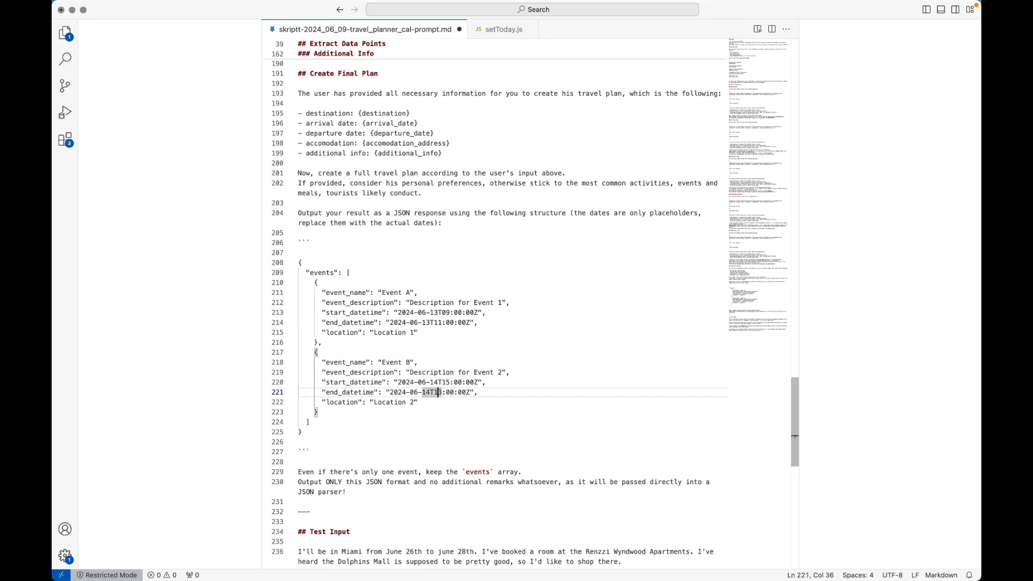
key("shift+Right")
type("5")
key("Right")
key("shift+Right")
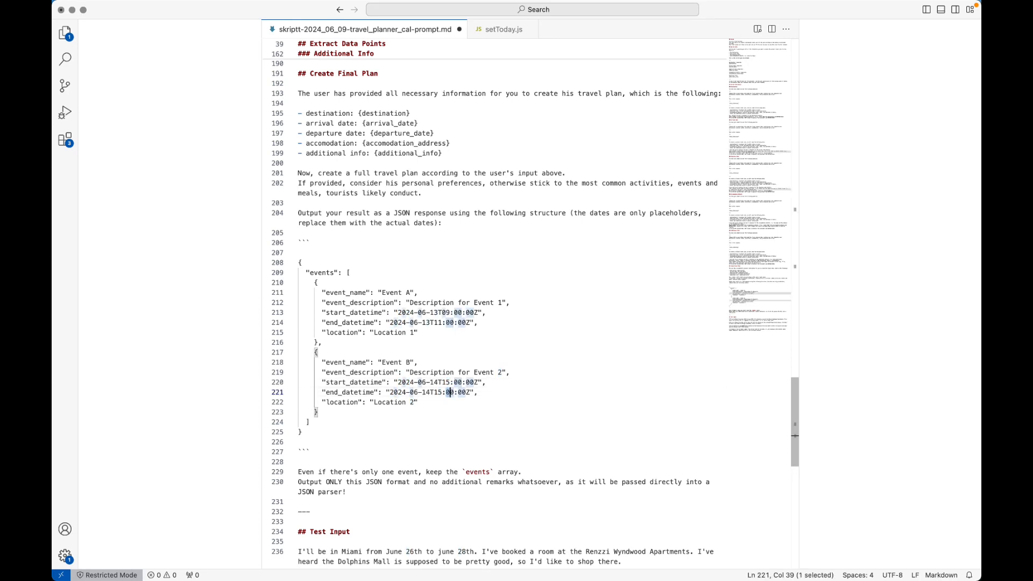
type("3")
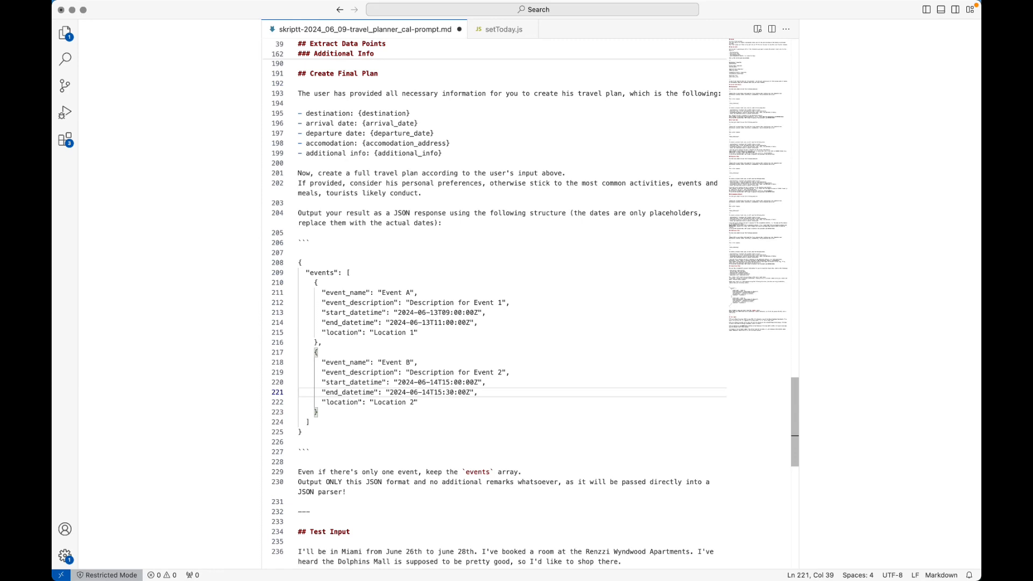
Select the whole edited JSON block from its opening brace.
key("Home")
key("Up")
key("Up")
key("Up")
key("Up")
key("Up")
key("Up")
key("Up")
key("Up")
key("Up")
key("Up")
key("Up")
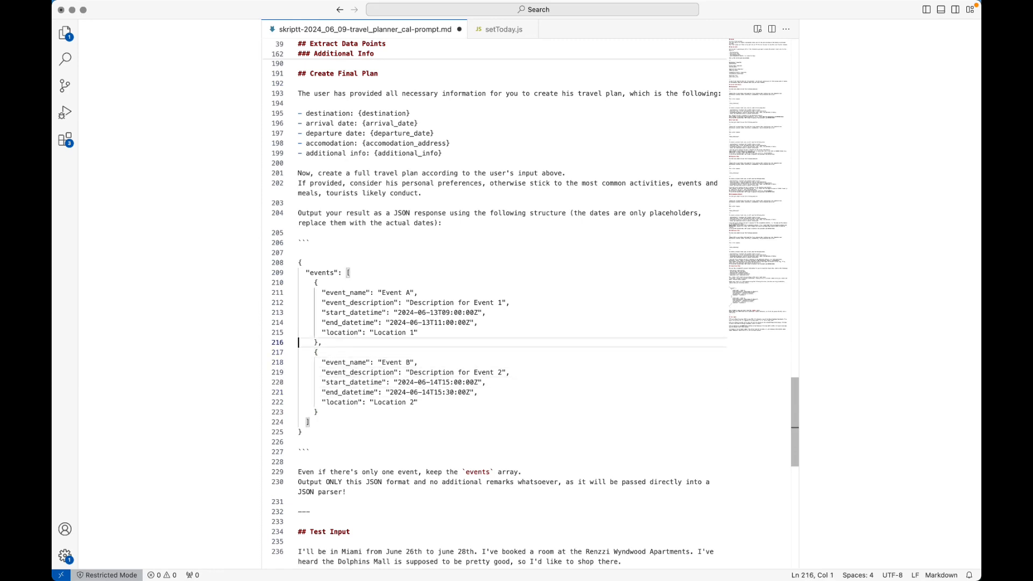
key("Up")
key("Up")
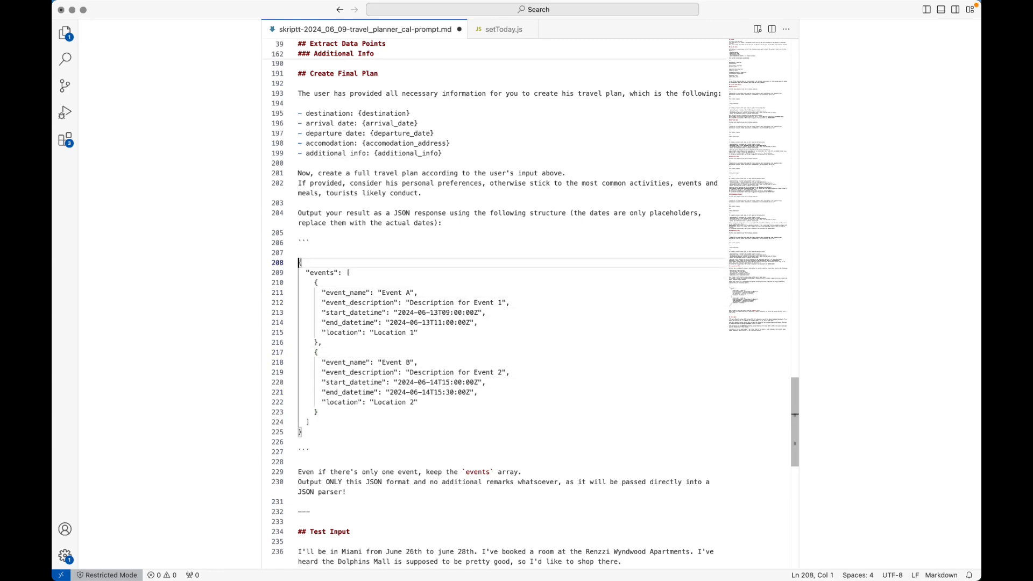
left_click(317, 431, "shift")
Replace Voiceflow's json_plan value with the edited two-event JSON and send it to the Make webhook.
key("super+Tab")
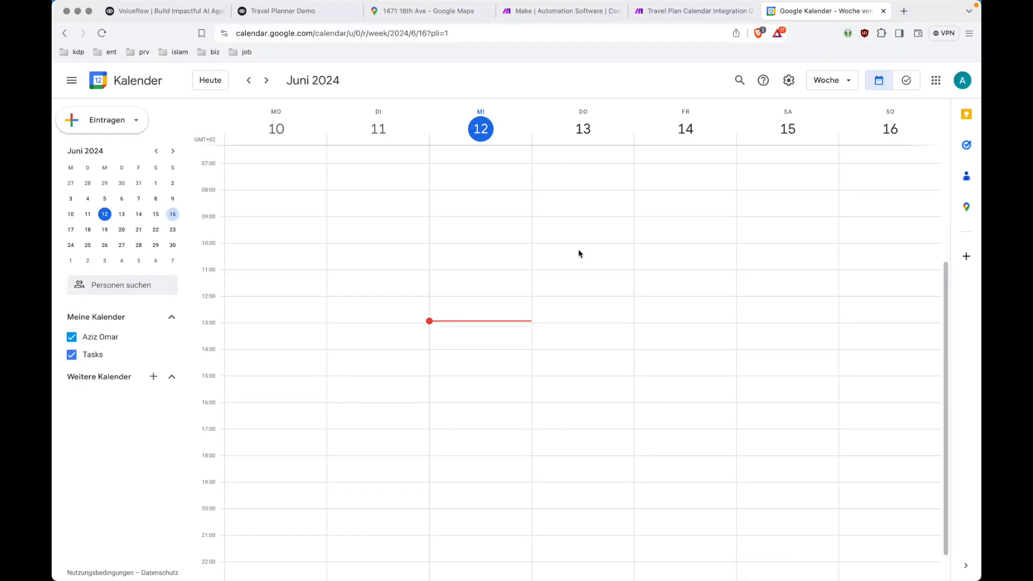
left_click(324, 11)
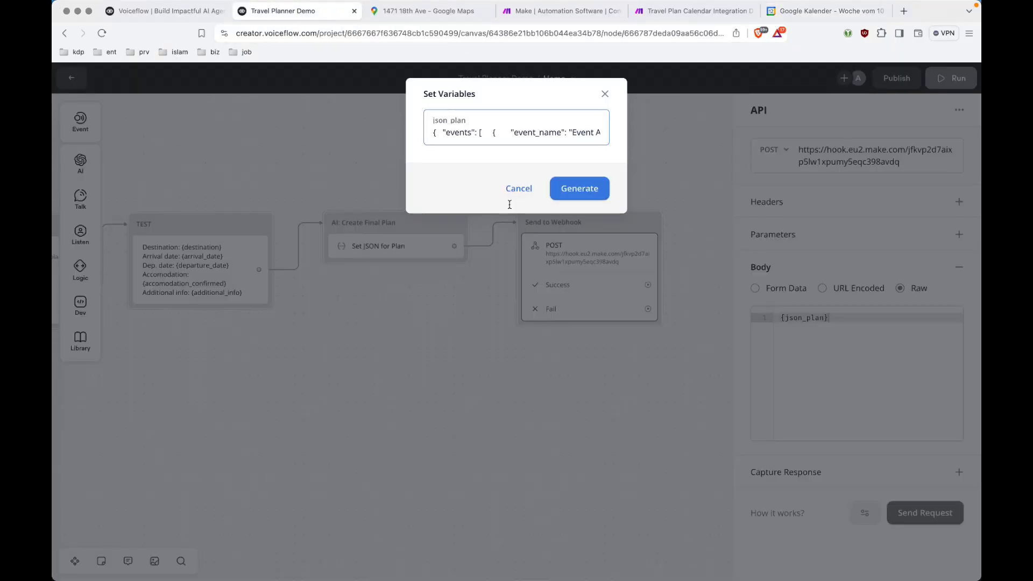
triple_click(522, 137)
key("super+v")
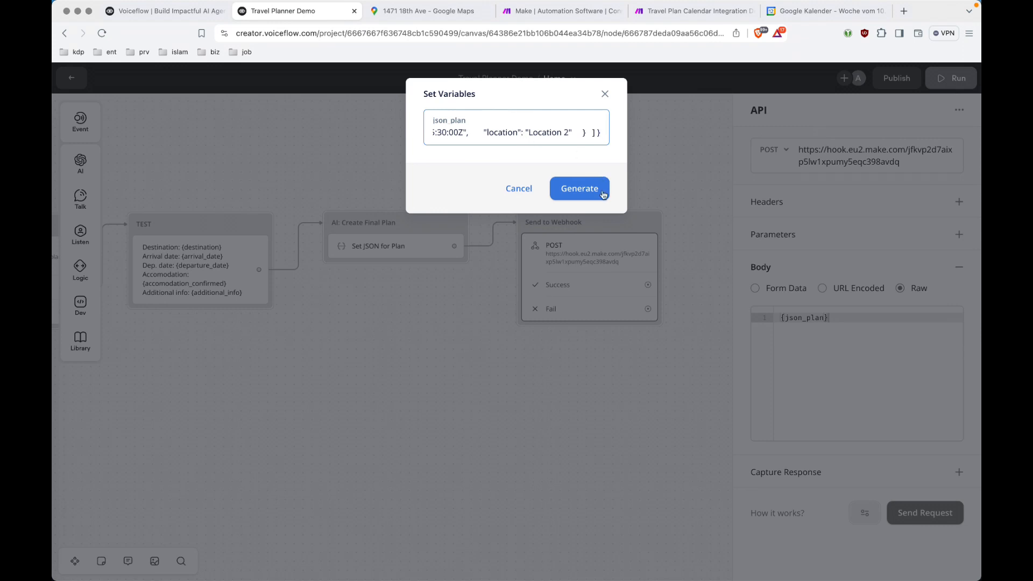
left_click(583, 190)
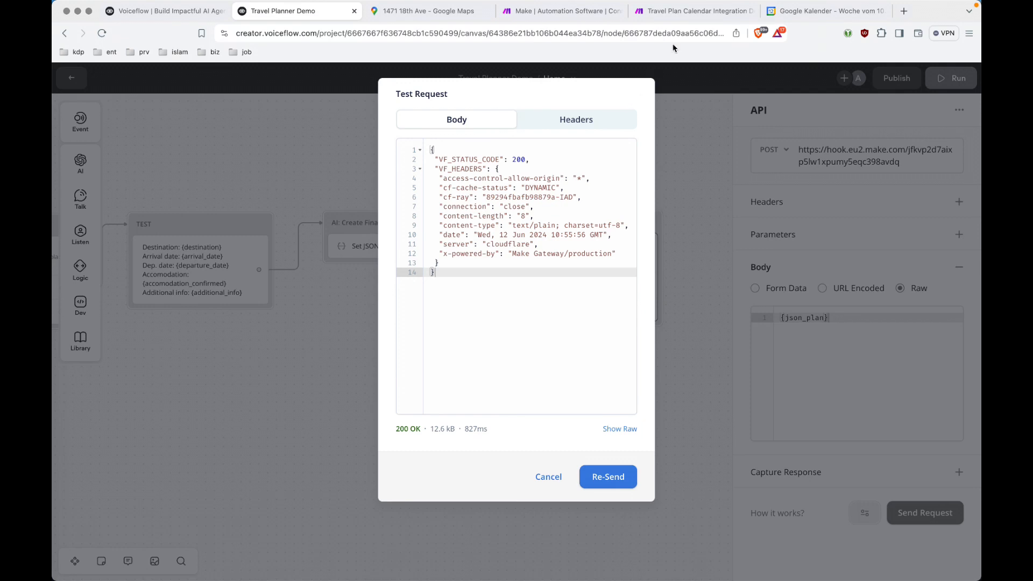
In Make, inspect the webhook's received bundle containing Event A and Event B.
left_click(683, 13)
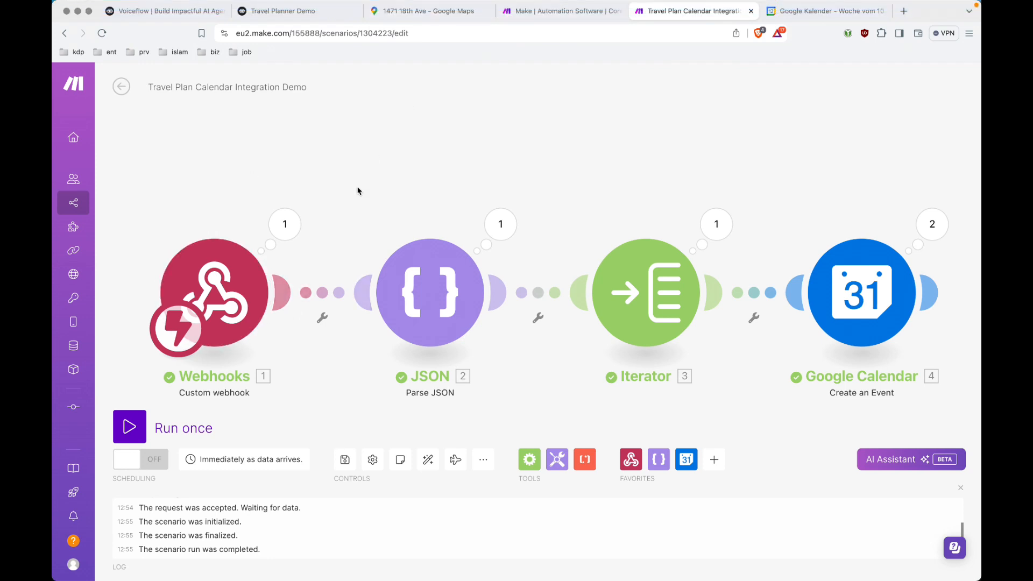
left_click(285, 224)
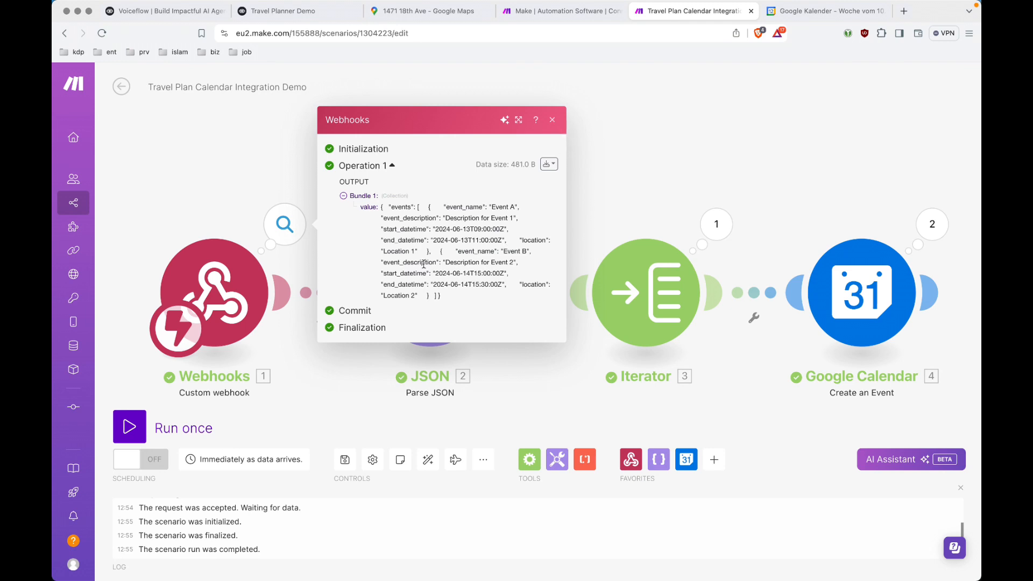
Review the JSON module's parsed Event A and Event B fields, then close all output panels.
left_click(552, 119)
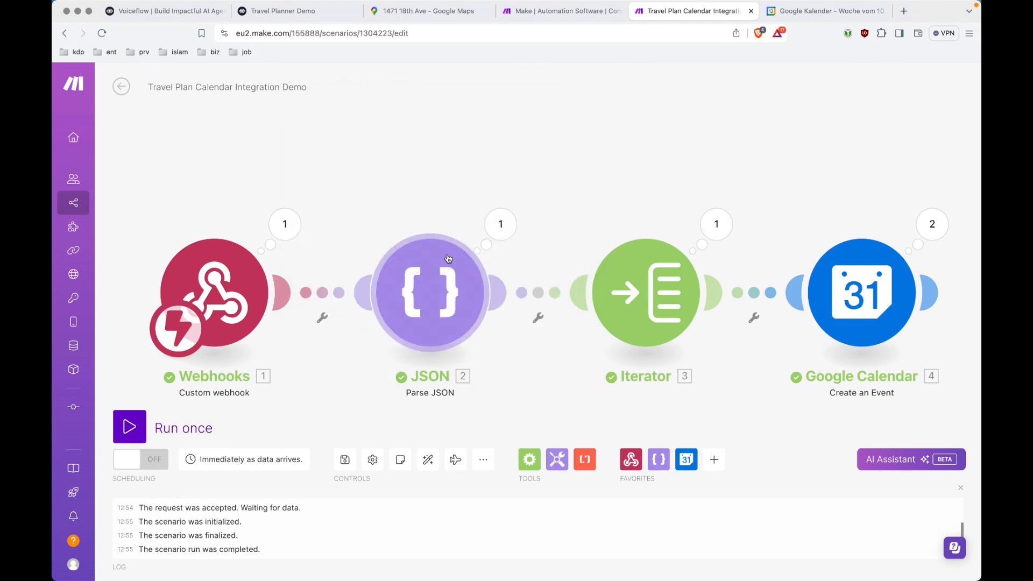
left_click(501, 224)
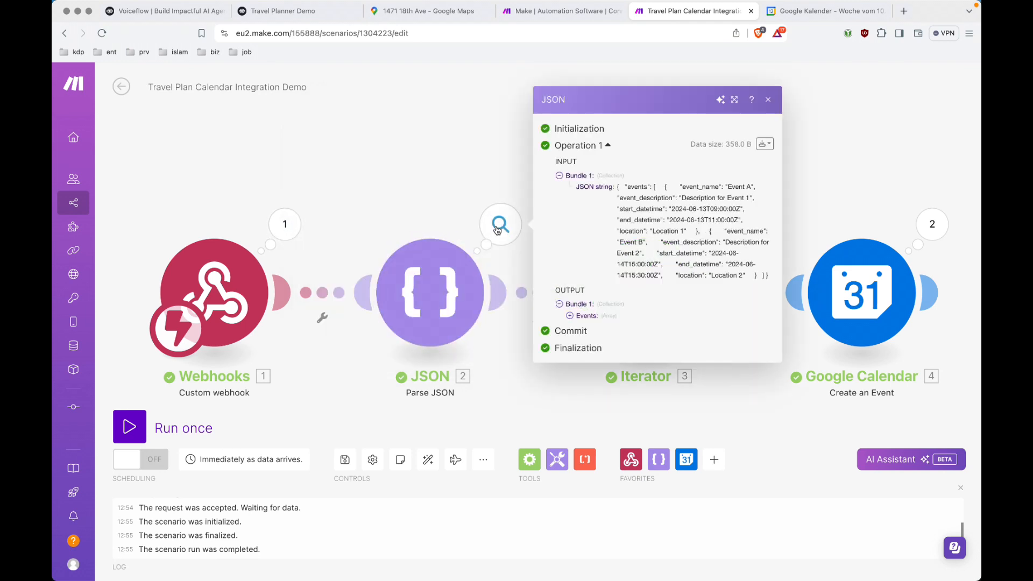
left_click(569, 315)
left_click(581, 317)
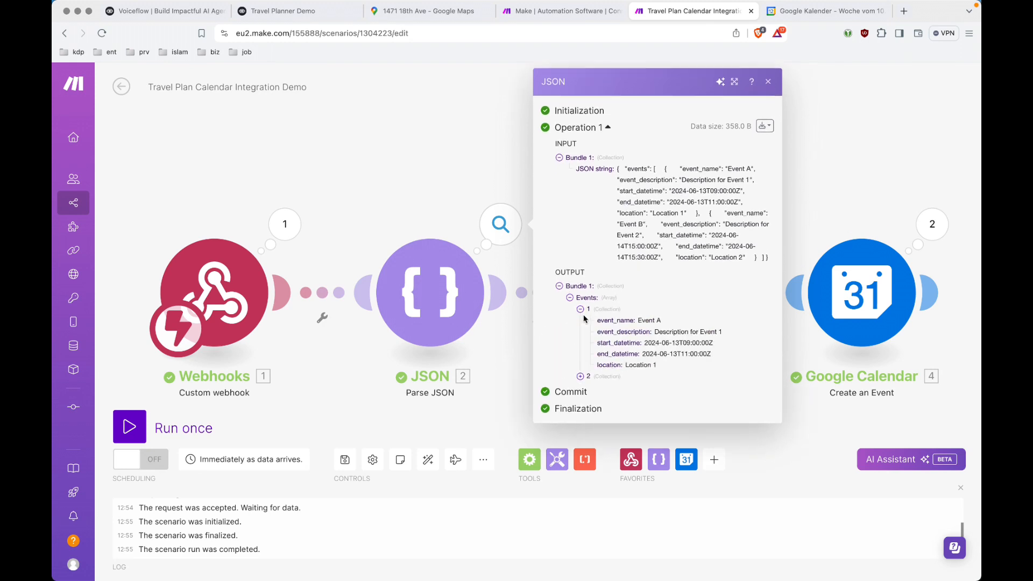
left_click(580, 376)
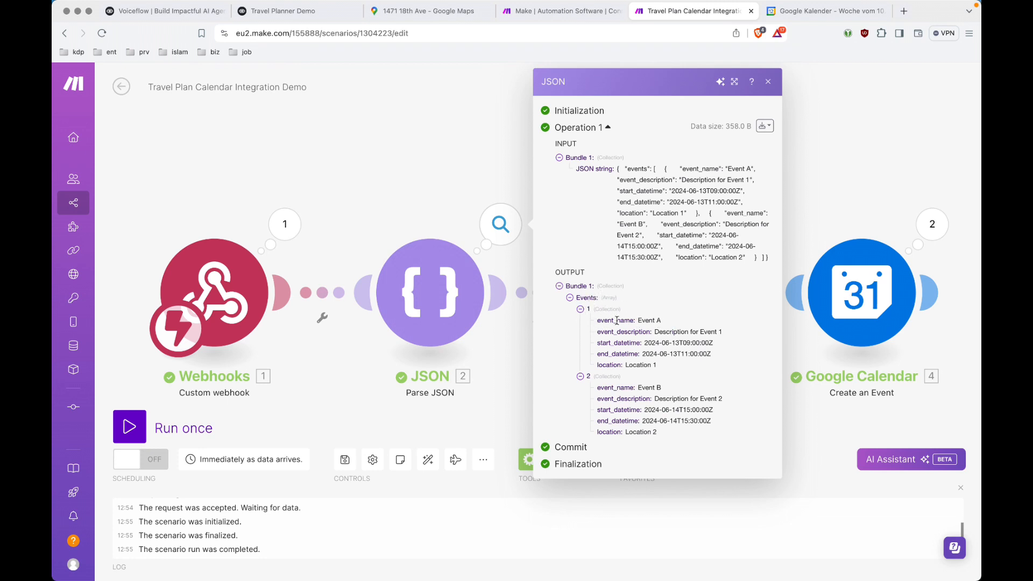
left_click_drag(598, 321, 625, 327)
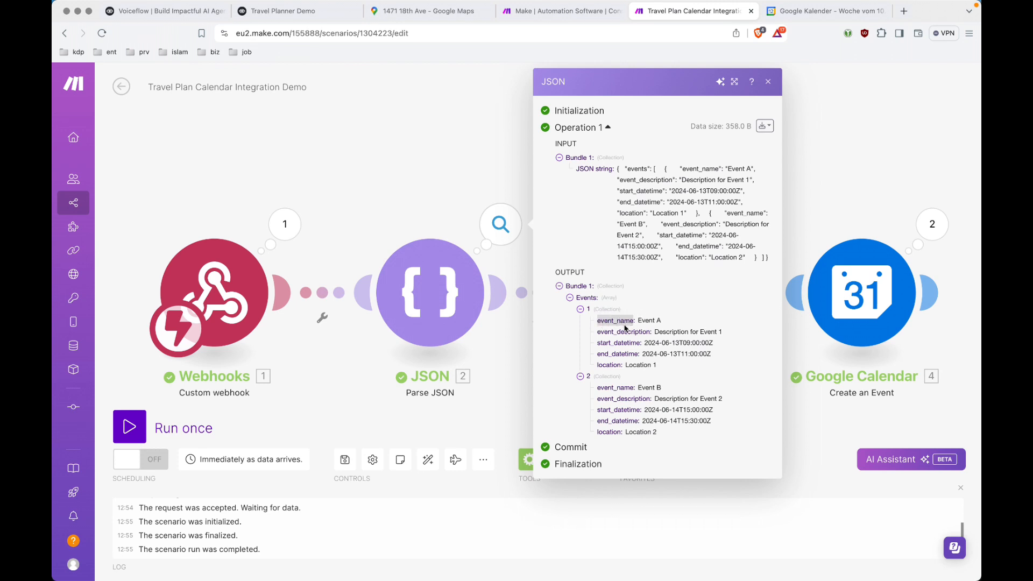
double_click(608, 331)
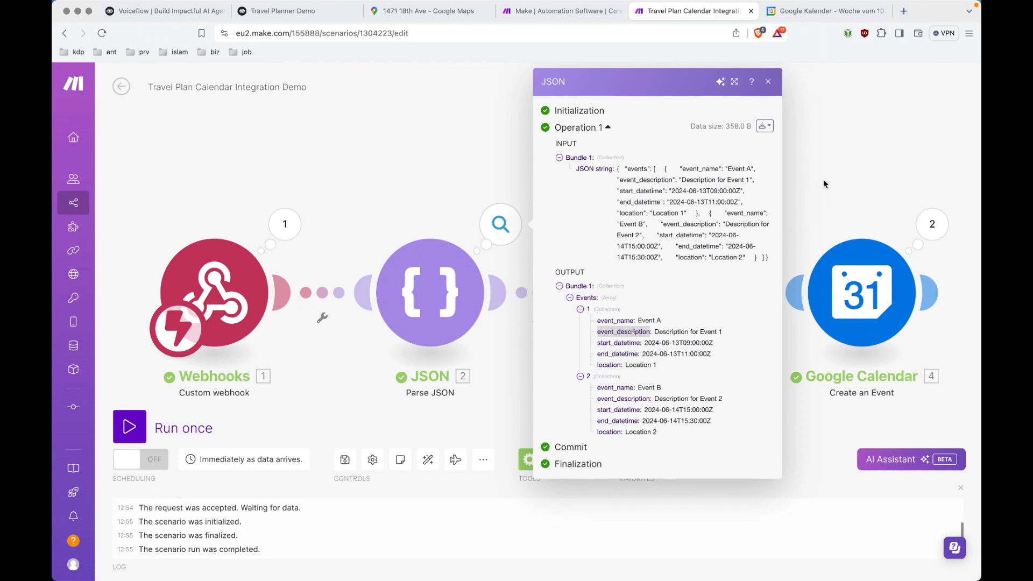
left_click(768, 82)
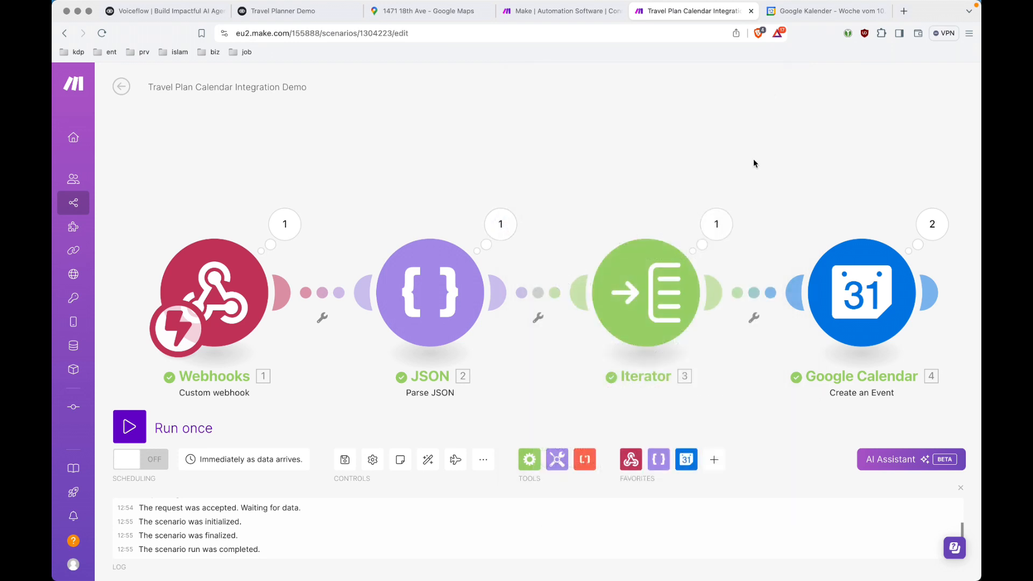
left_click(716, 223)
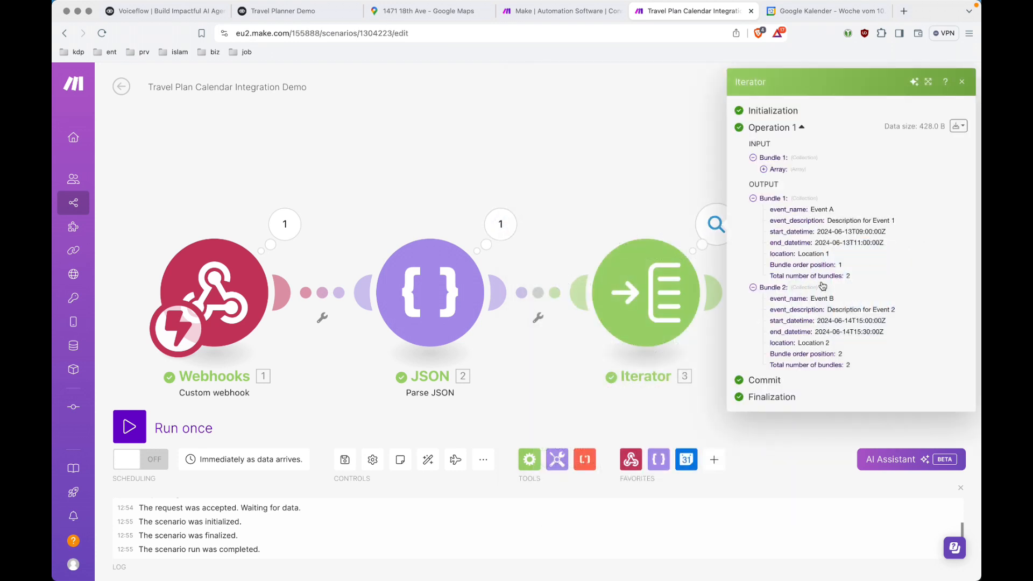
left_click(661, 193)
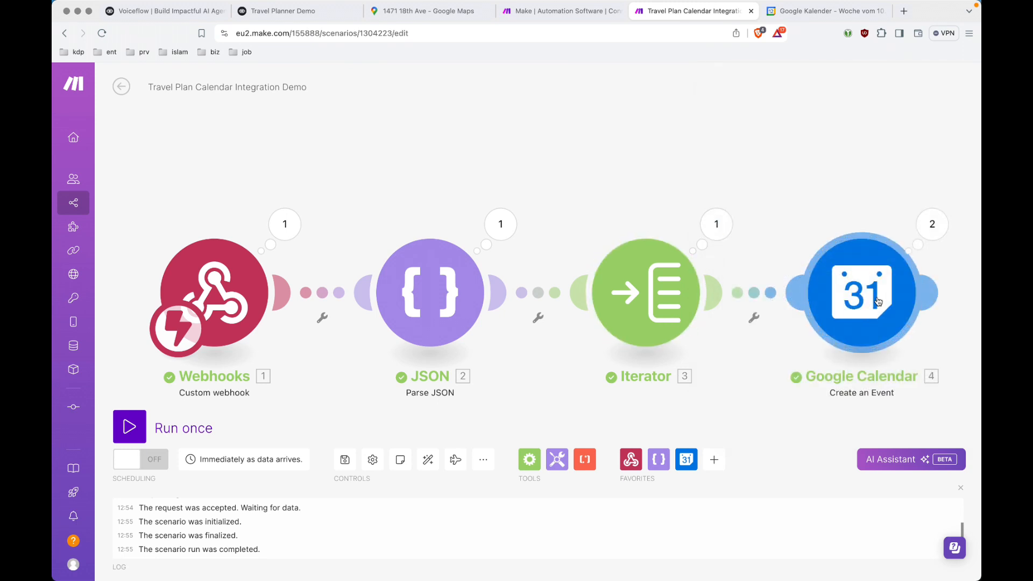
left_click(933, 224)
left_click(725, 221)
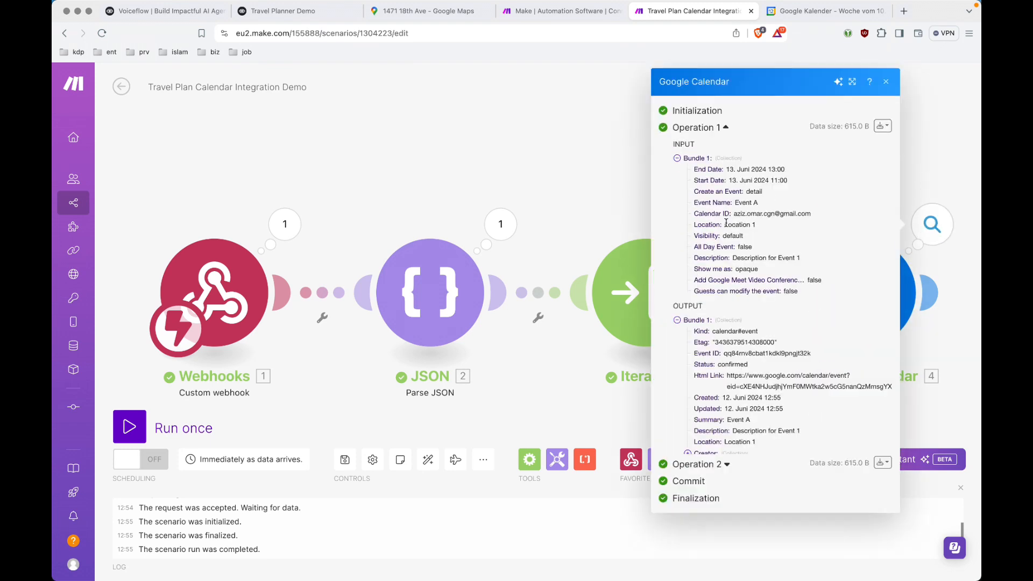
scroll(732, 298, "down", 1)
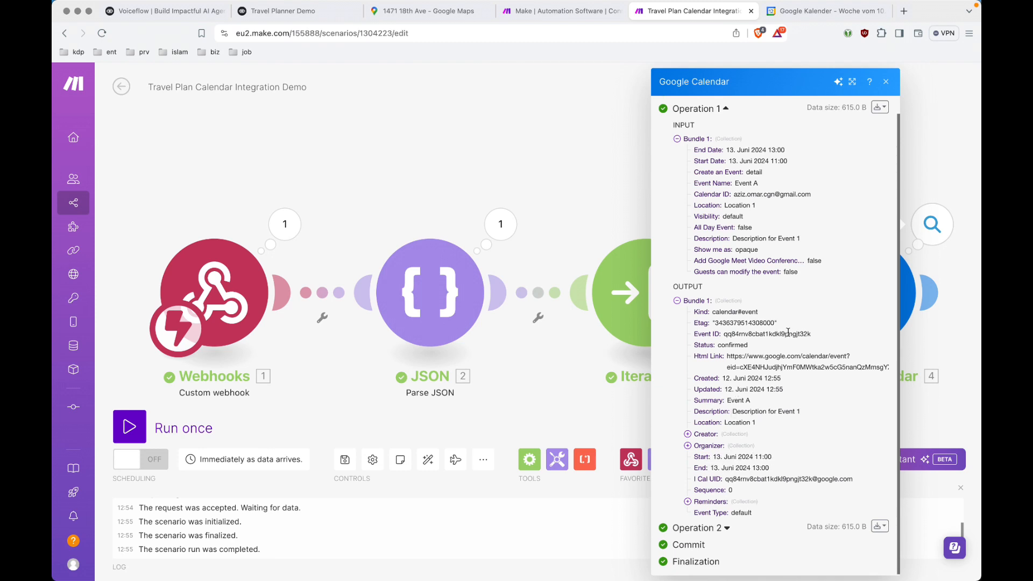
left_click(592, 196)
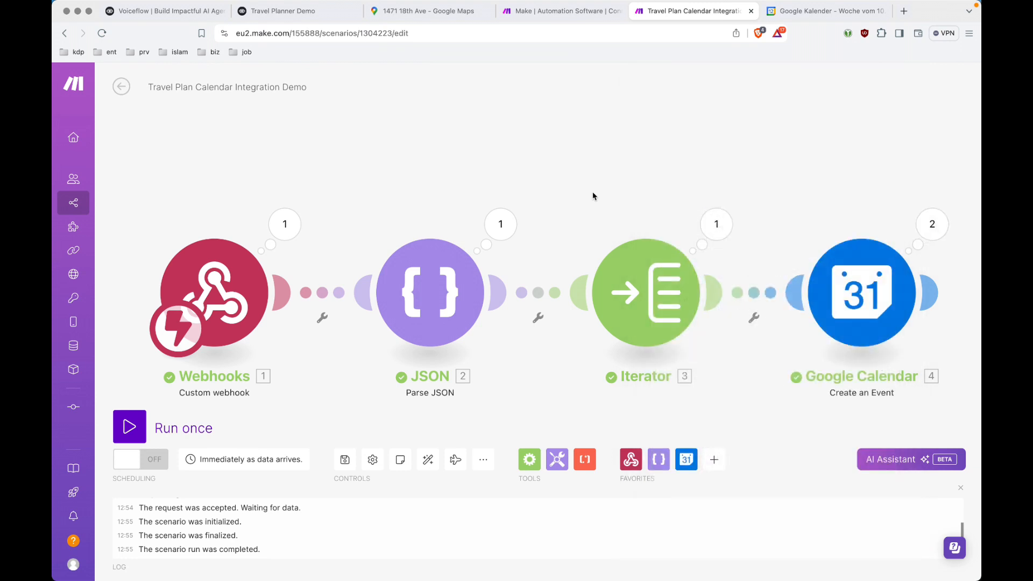
Check Event A's details in Google Calendar's June week, then close its popup.
left_click(814, 11)
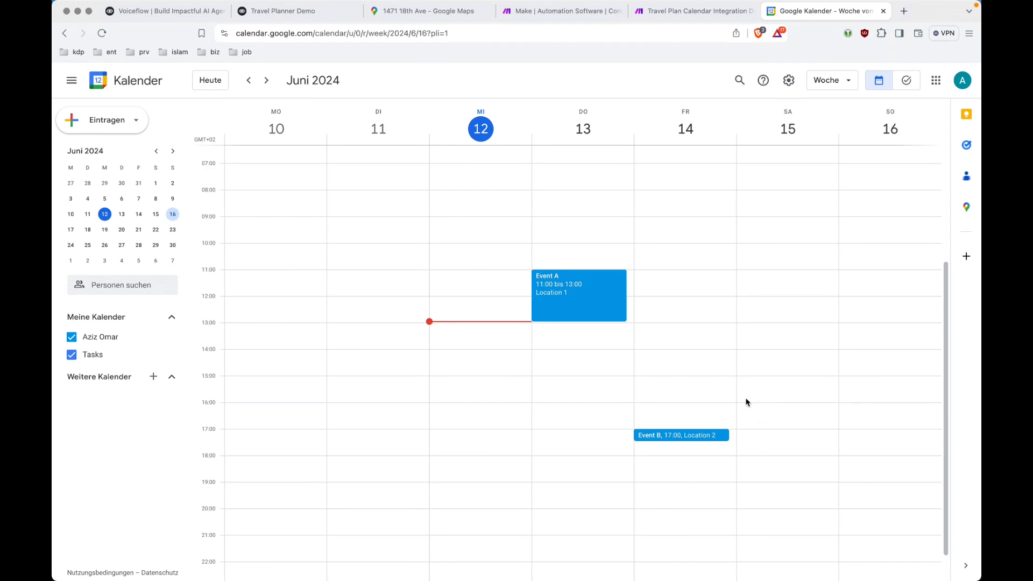
left_click(612, 305)
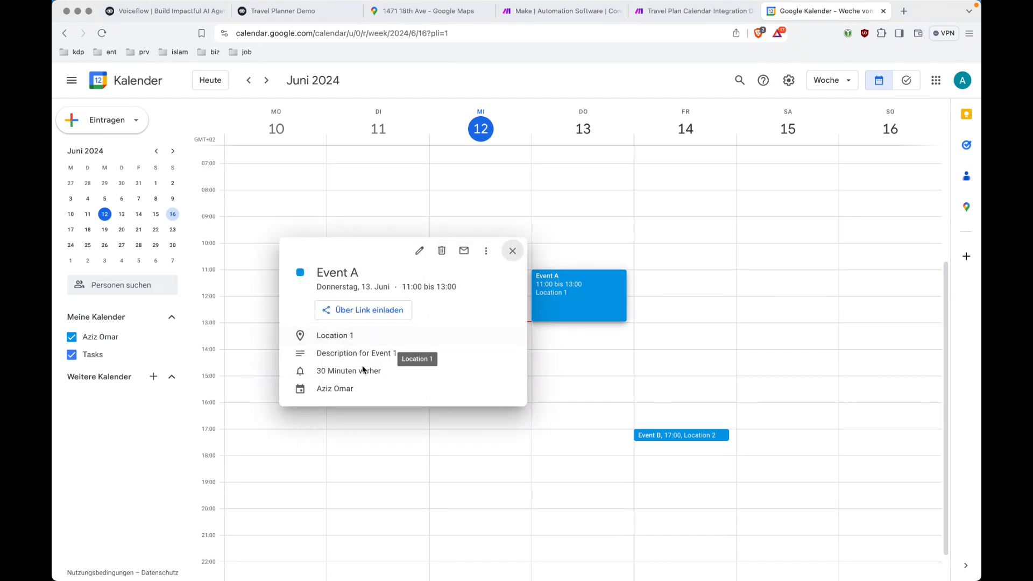
left_click(513, 251)
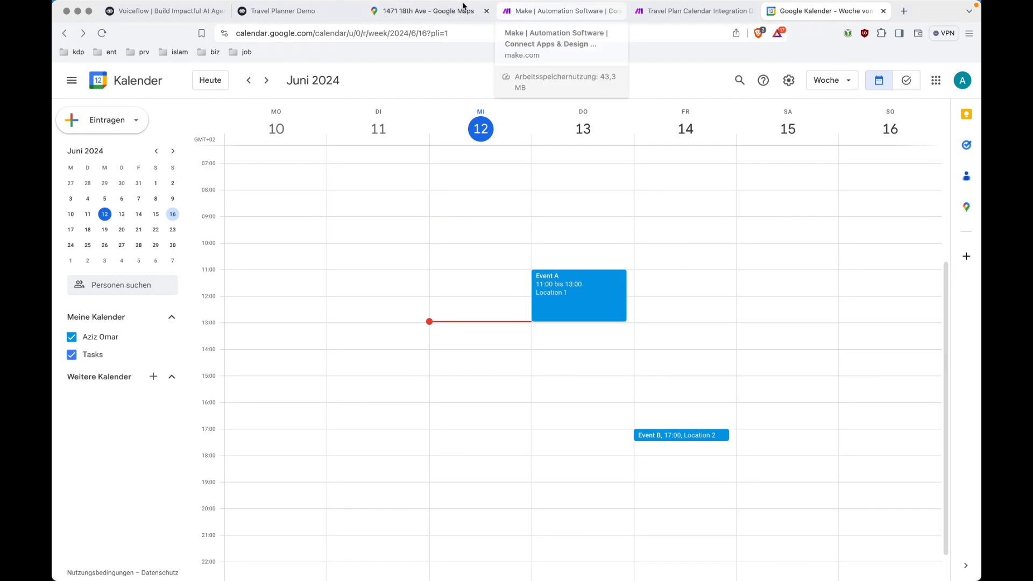
Cancel Voiceflow's Test Request results, deselect the webhook step, and go back to Google Calendar.
left_click(314, 11)
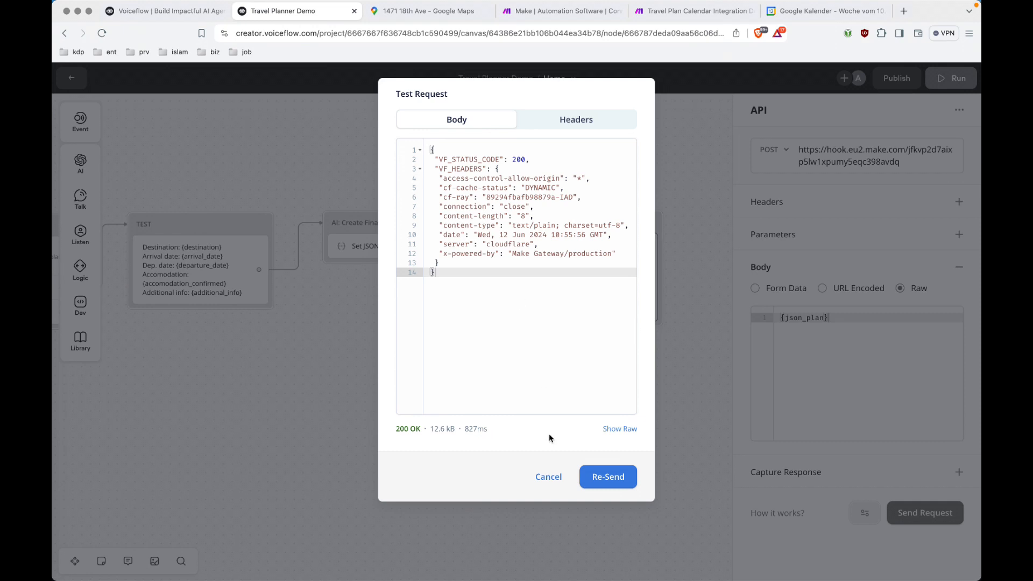
left_click(548, 476)
left_click(585, 419)
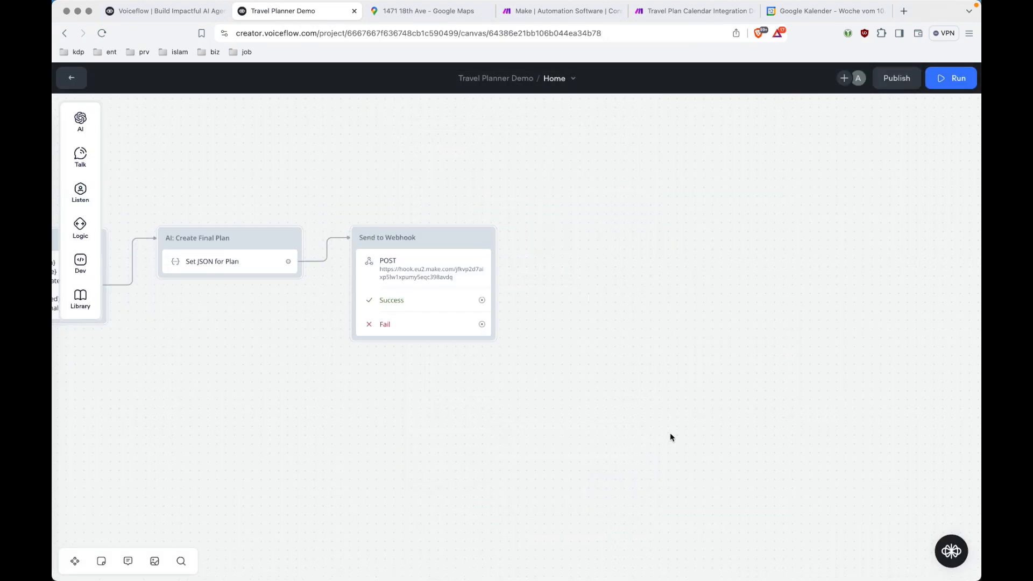
left_click(843, 17)
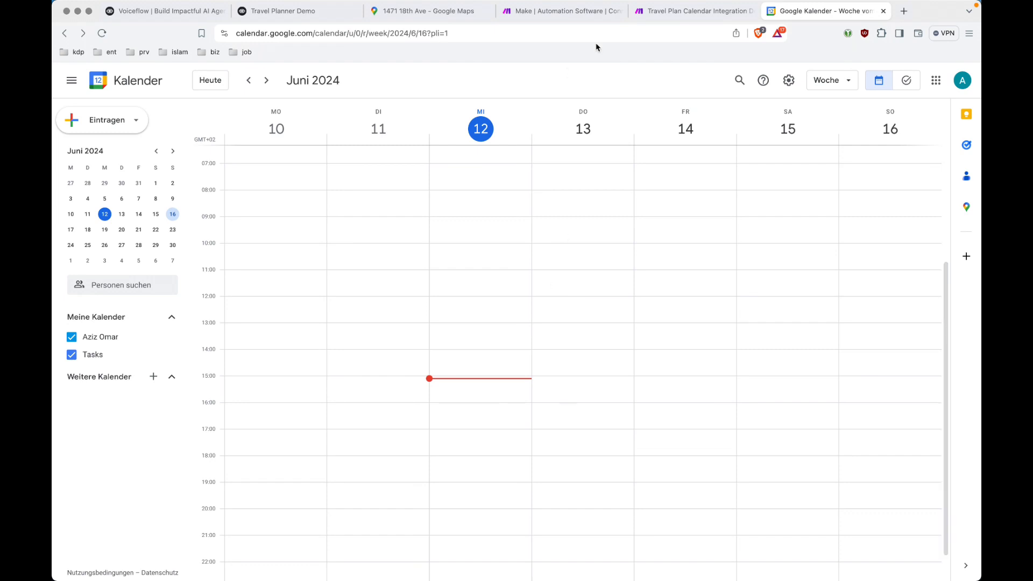
Go back to the Travel Plan Calendar Integration Demo scenario in Make.
left_click(678, 17)
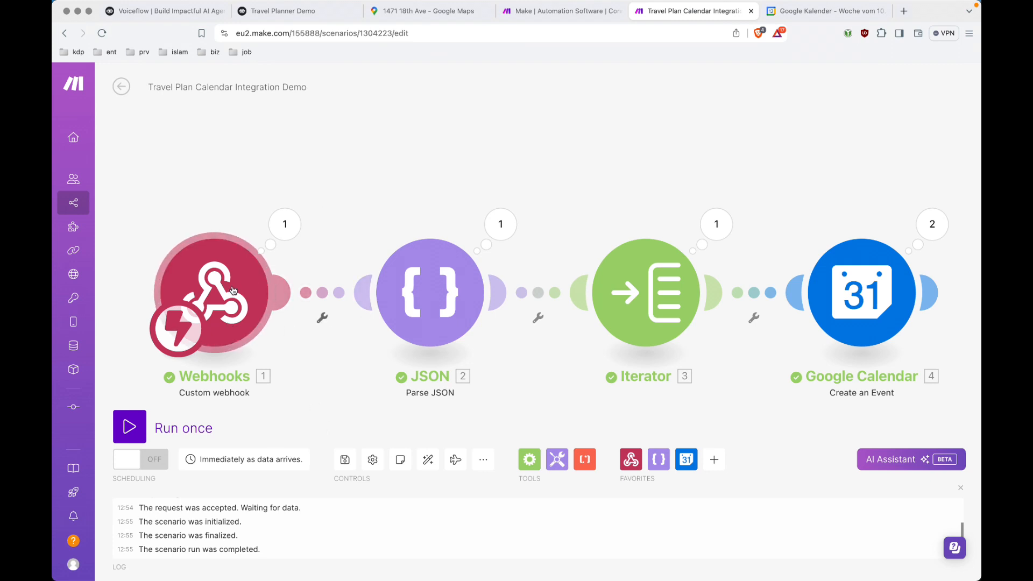
Turn scheduling on to run immediately, deleting the old data in the webhook queue.
left_click(157, 463)
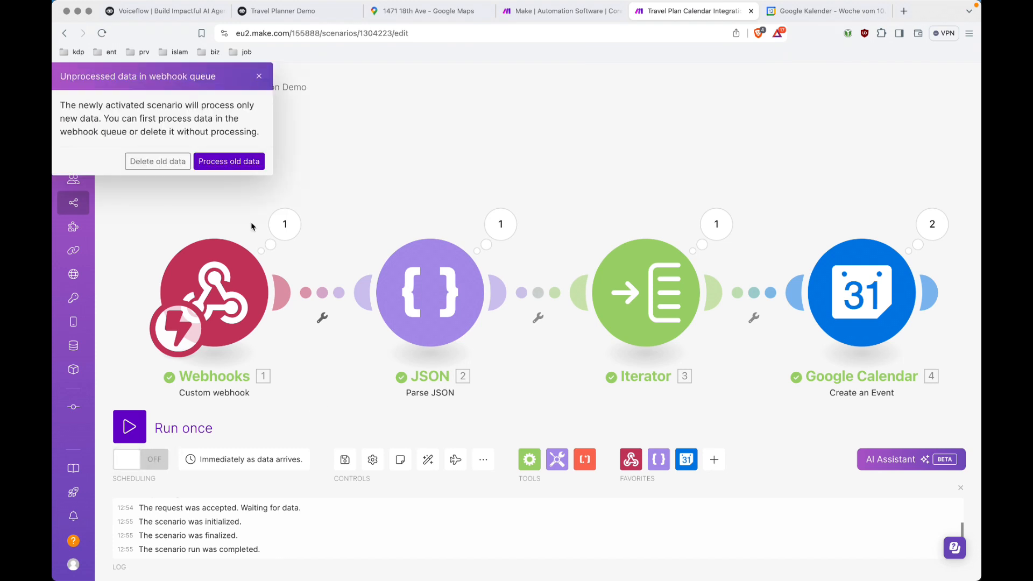
left_click(155, 166)
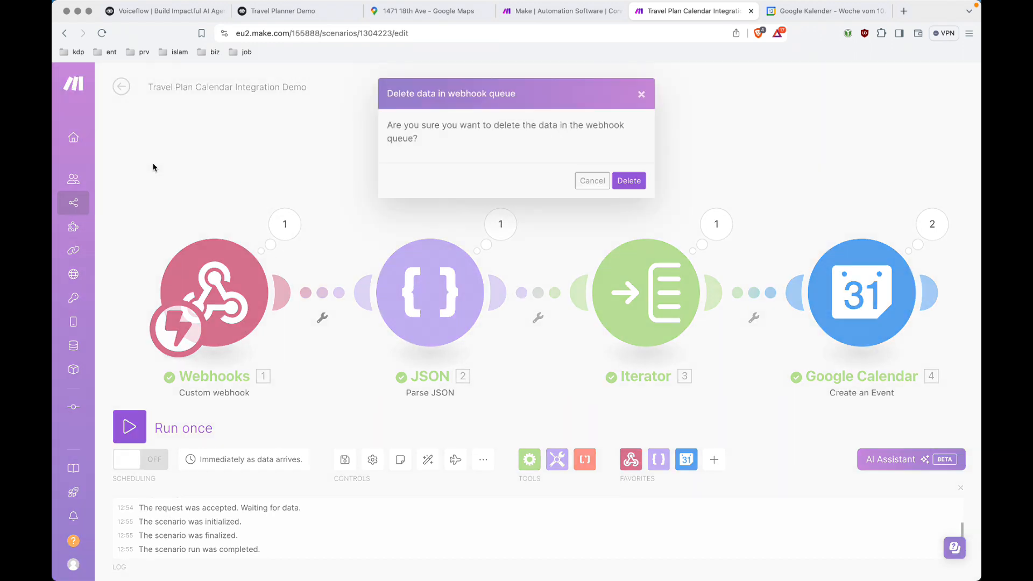
left_click(641, 183)
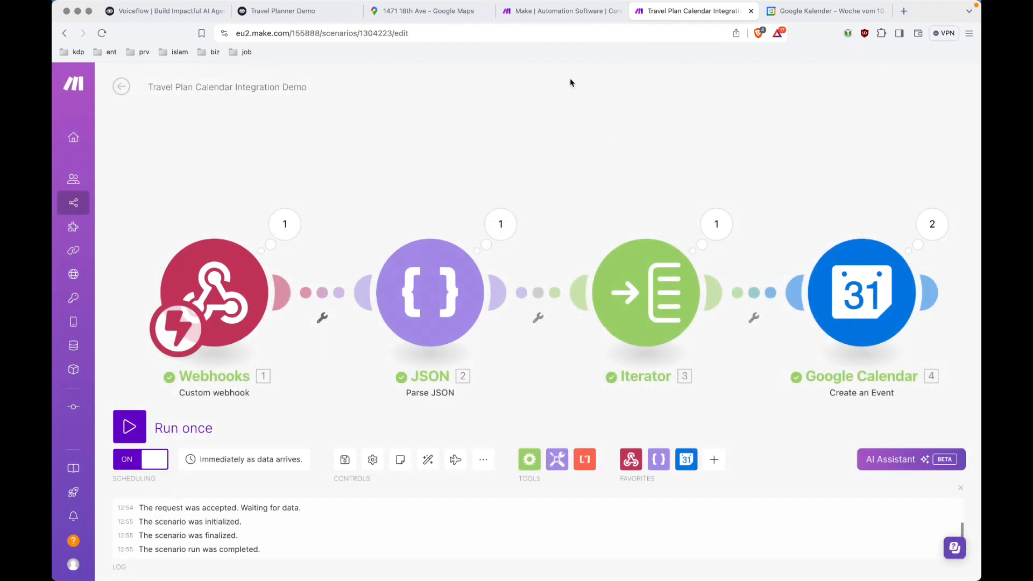
Search Google Maps for hotels around New York City and browse past Delta Hotels Basking Ridge.
left_click(419, 15)
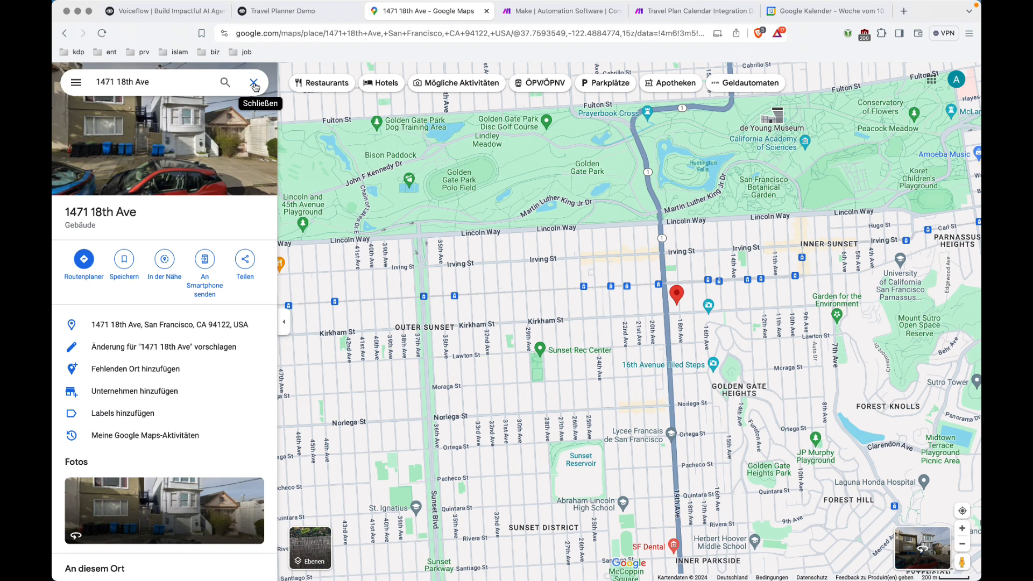
left_click(253, 84)
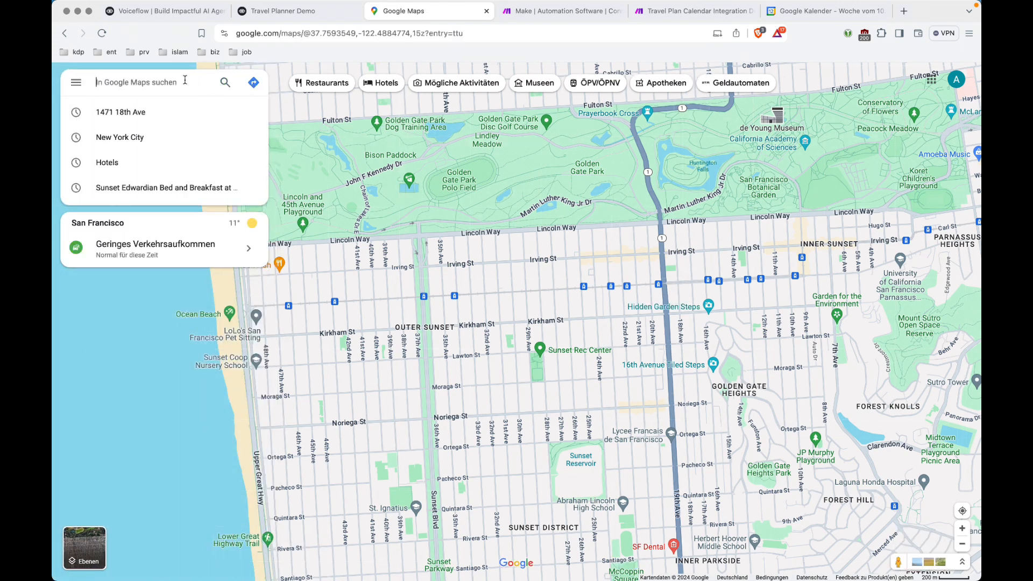
left_click(134, 142)
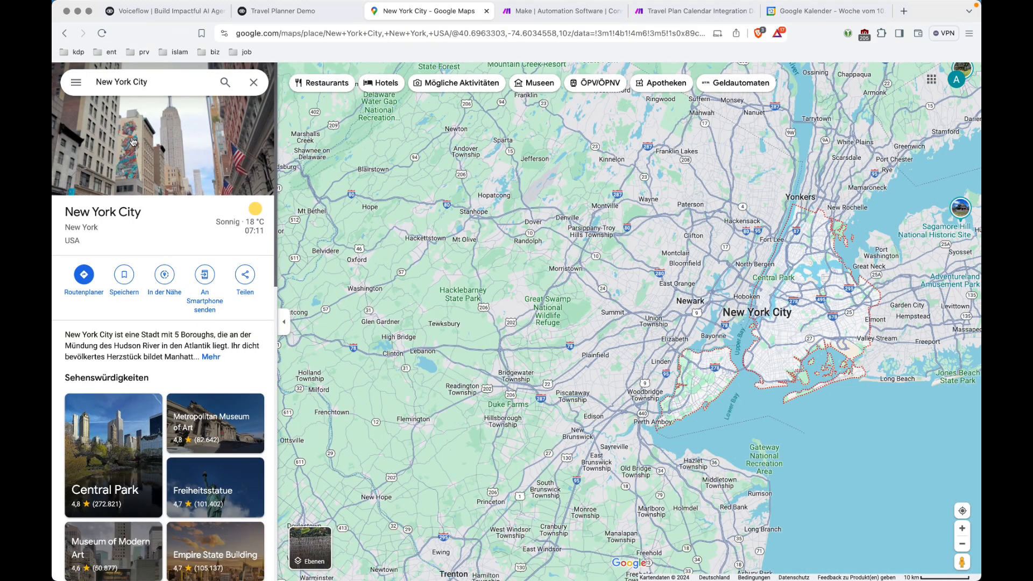
left_click(381, 87)
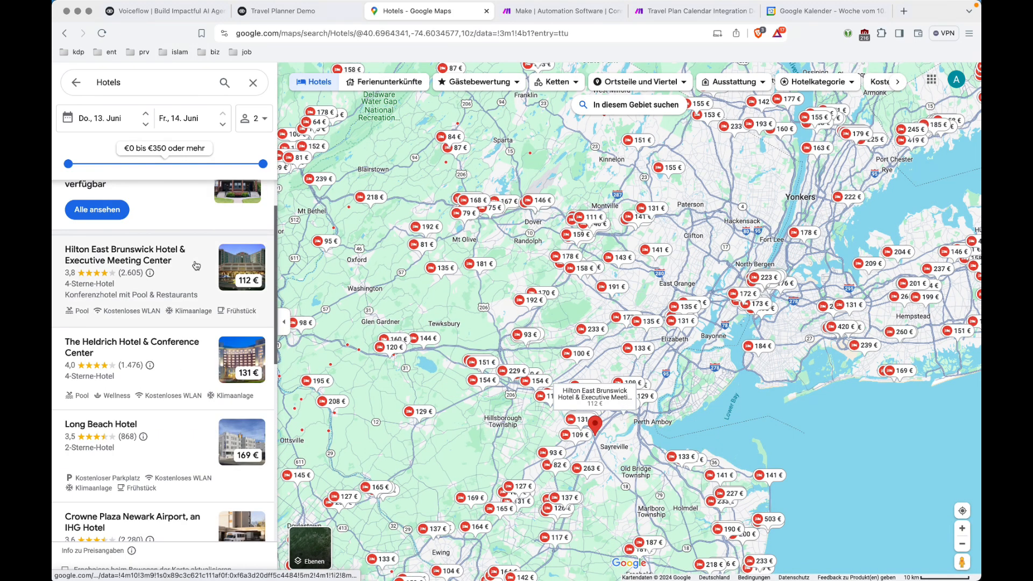
scroll(196, 265, "down", 5)
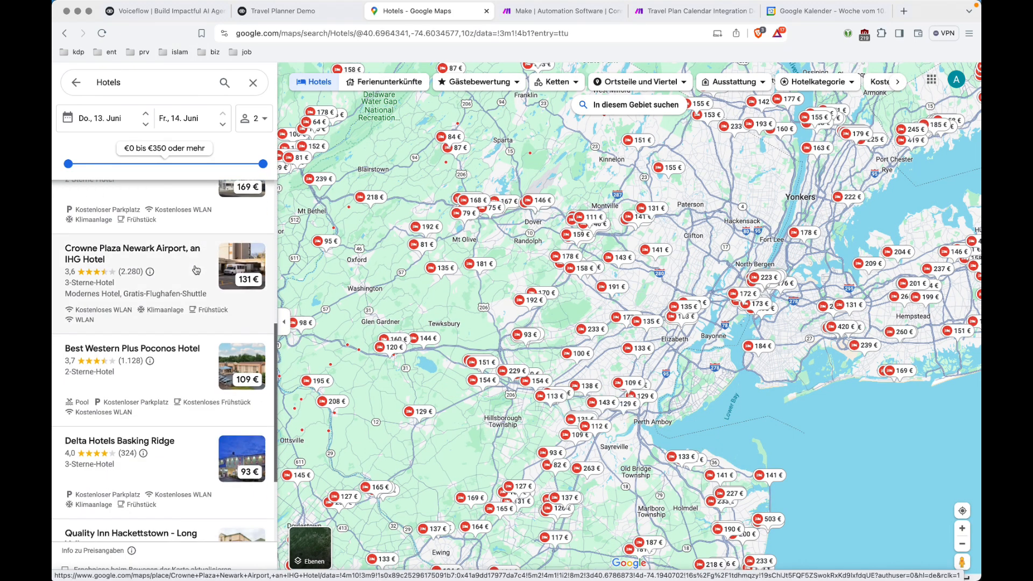
scroll(198, 356, "down", 1)
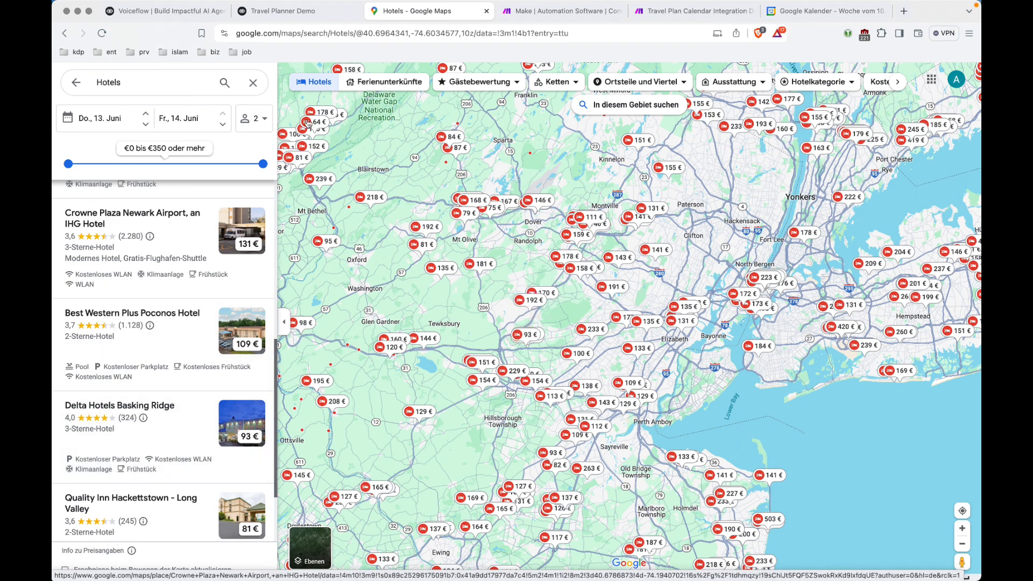
left_click(282, 12)
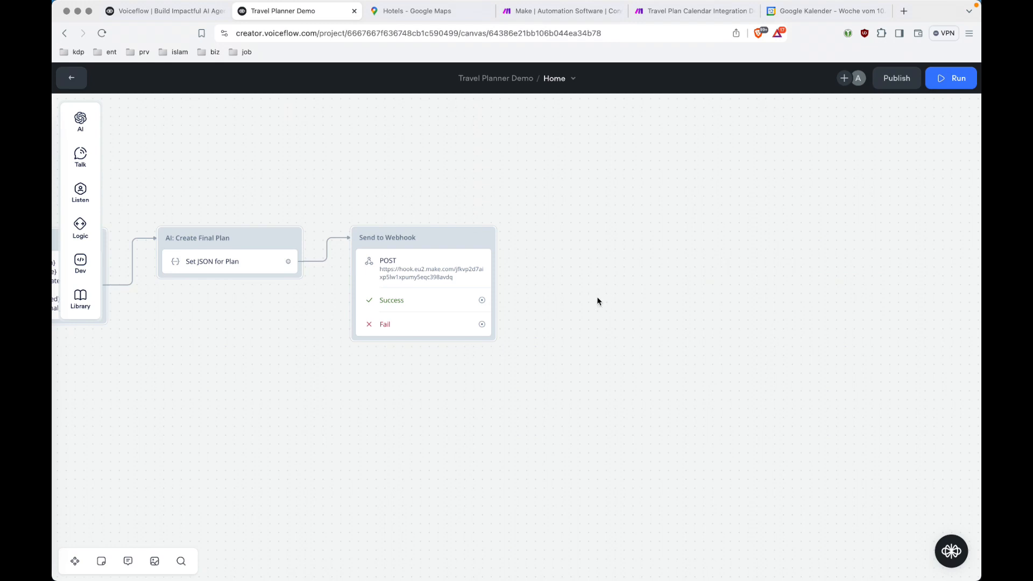
Test the planner: New York City, June 26th to 28th, staying at the Delta hotel.
key("s")
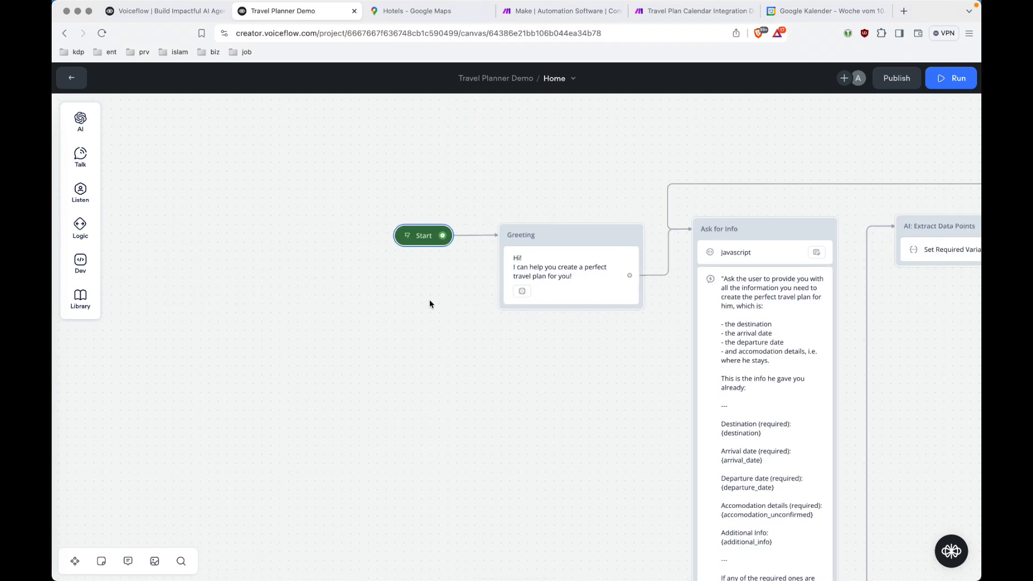
left_click(409, 238)
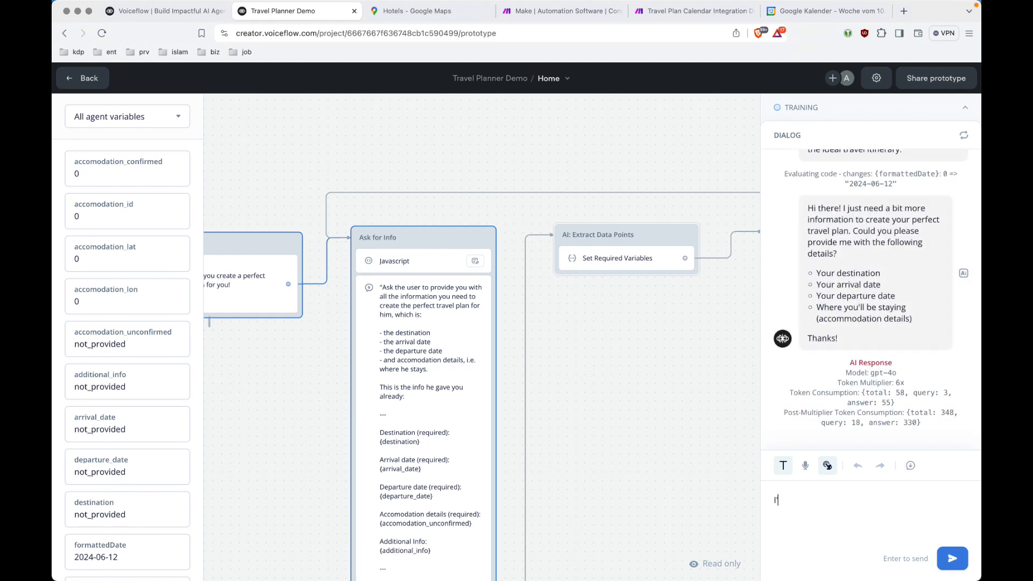
type("'ll be in New york city from jun 2")
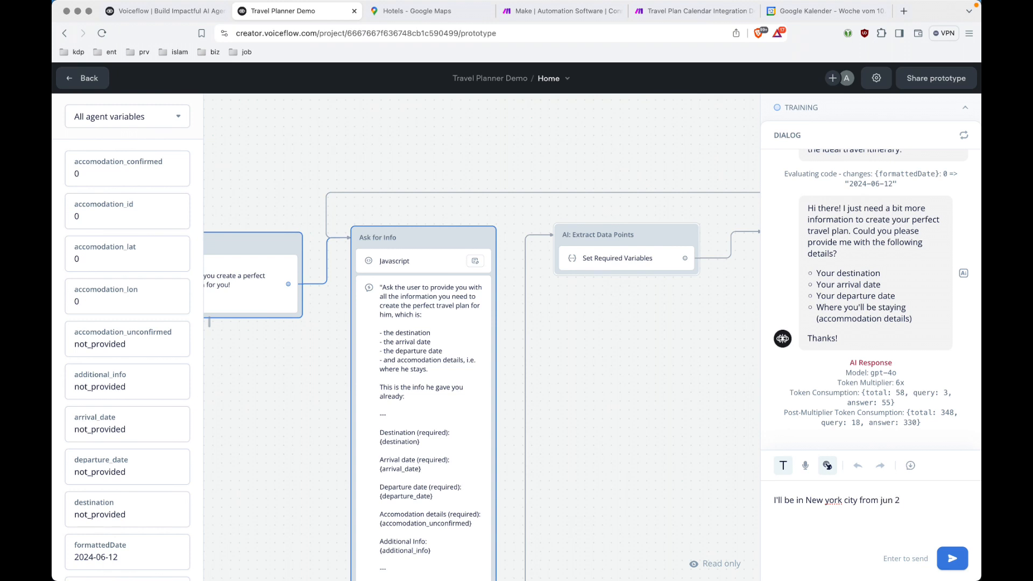
key("BackSpace")
key("BackSpace")
type("e 26th to 28th and I'll stay in the De")
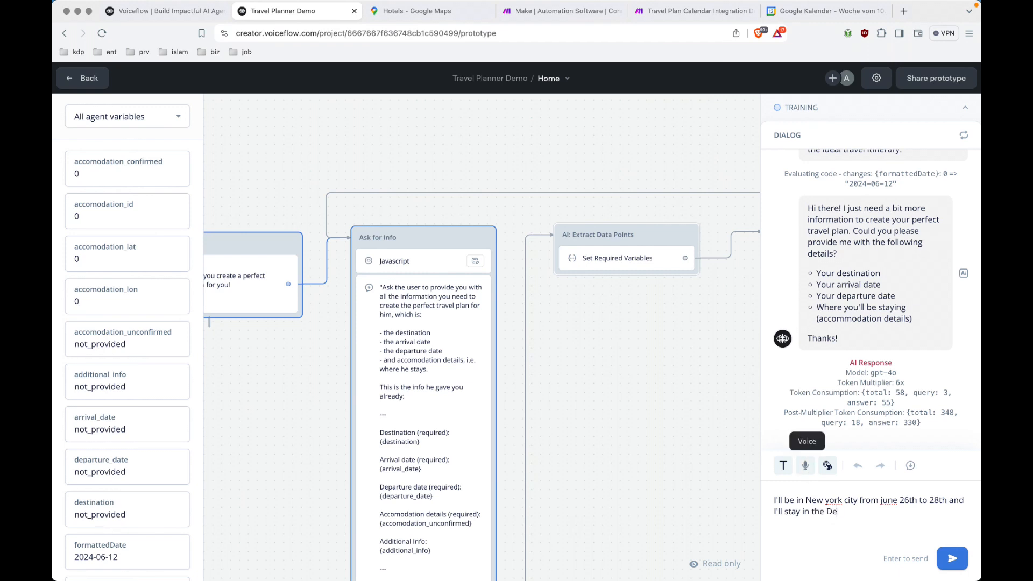
type("lta hotel")
key("BackSpace")
type("and need")
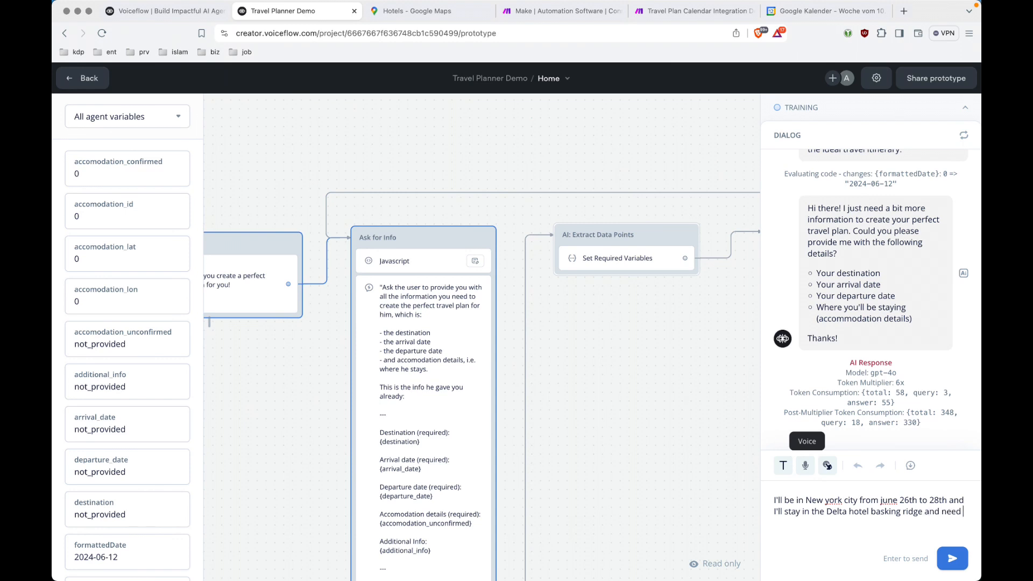
type(" a travel plan for this.")
key("Return")
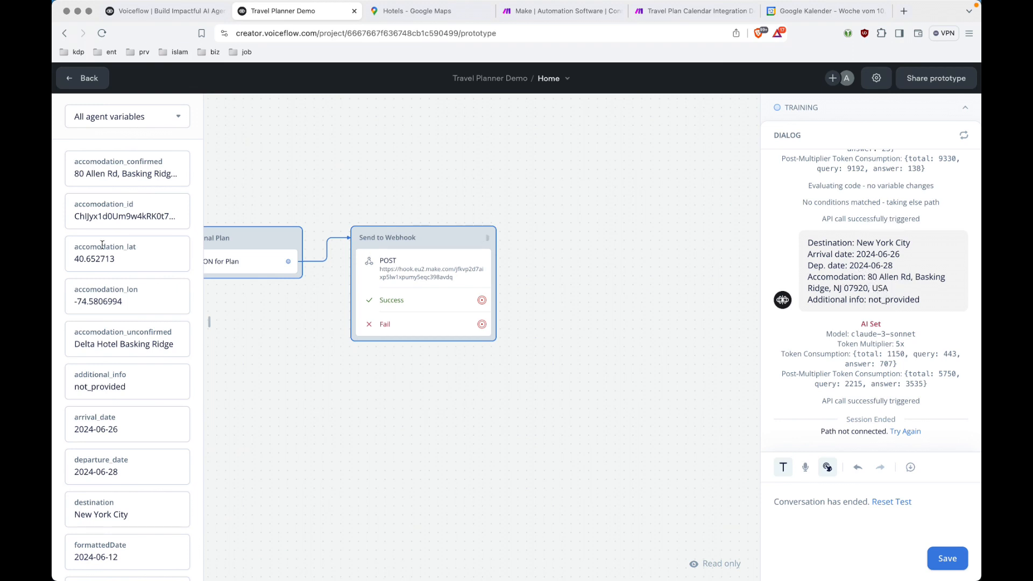
Look up the confirmed accommodation, 80 Allen Rd, Basking Ridge, in Google Maps.
triple_click(154, 175)
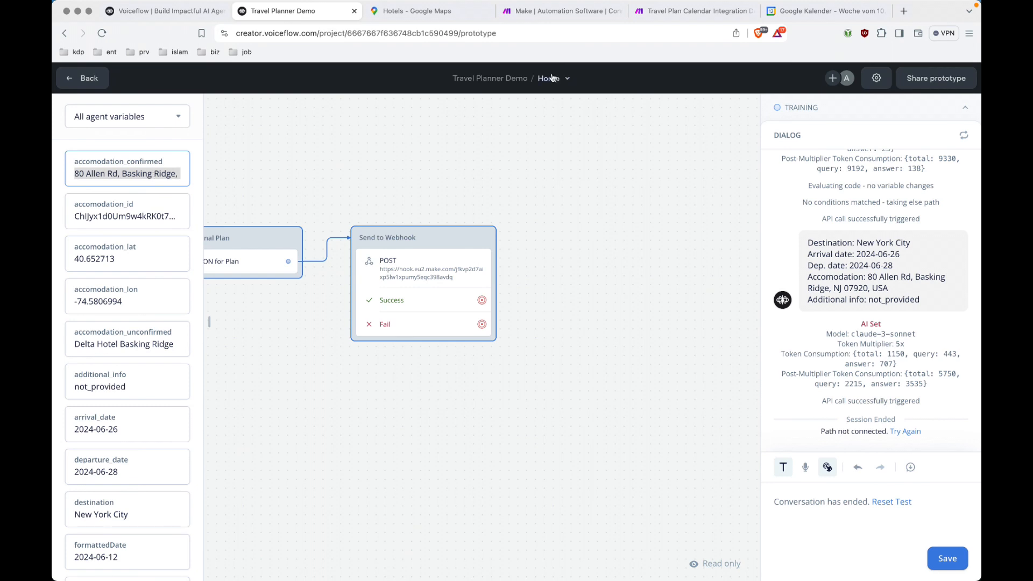
left_click(437, 12)
triple_click(147, 83)
key("super+v")
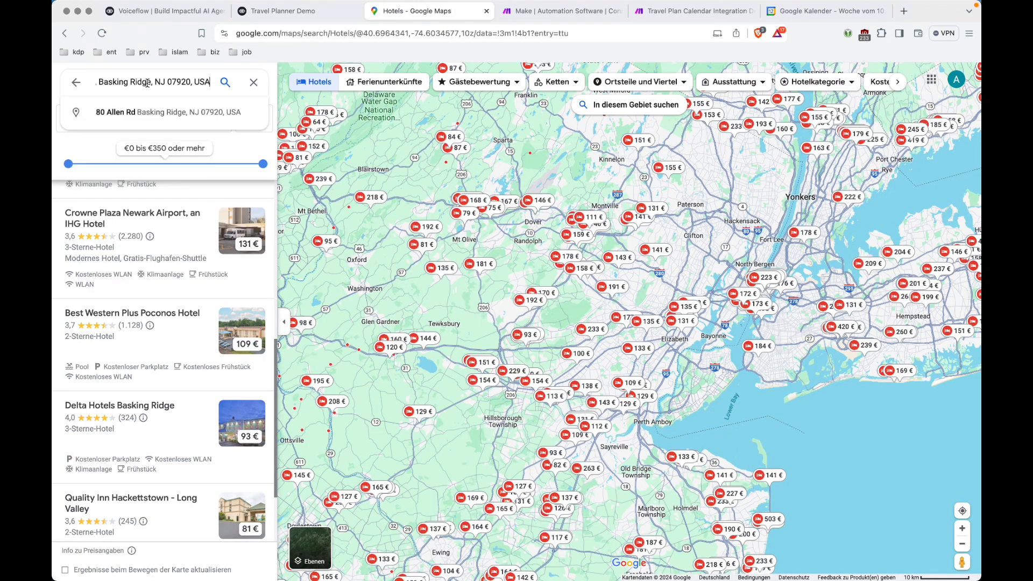
key("Return")
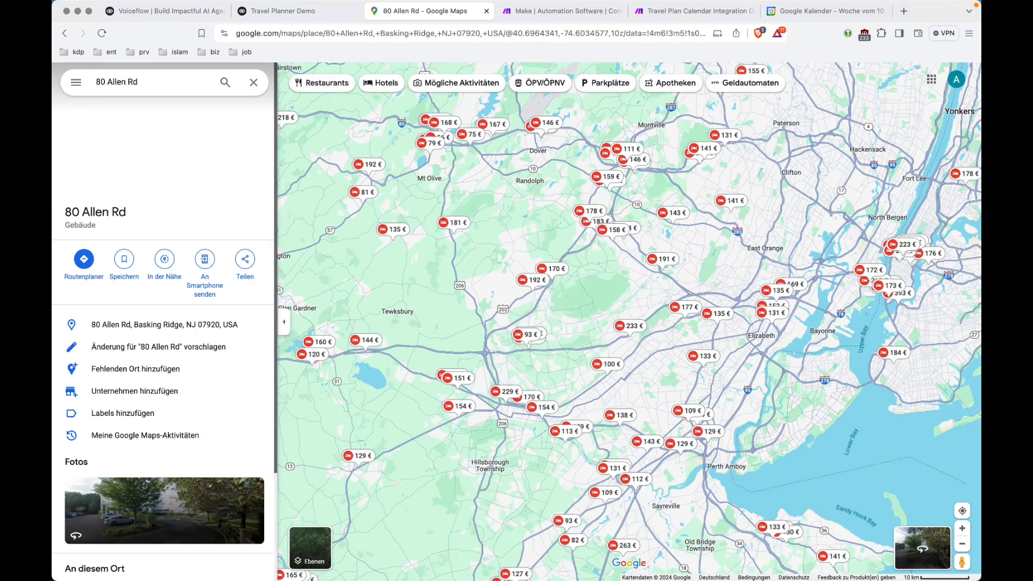
scroll(154, 482, "down", 3)
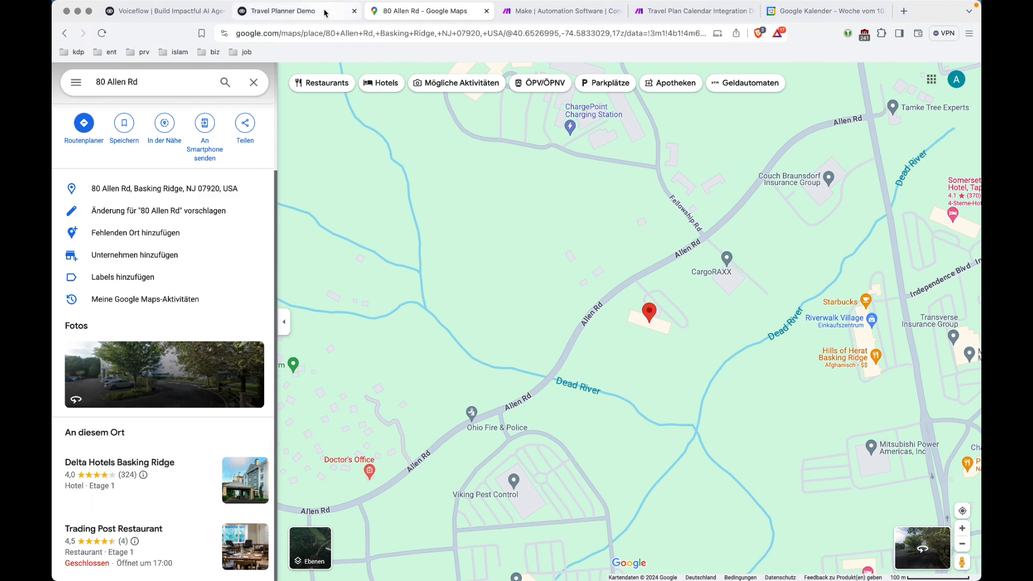
left_click(800, 11)
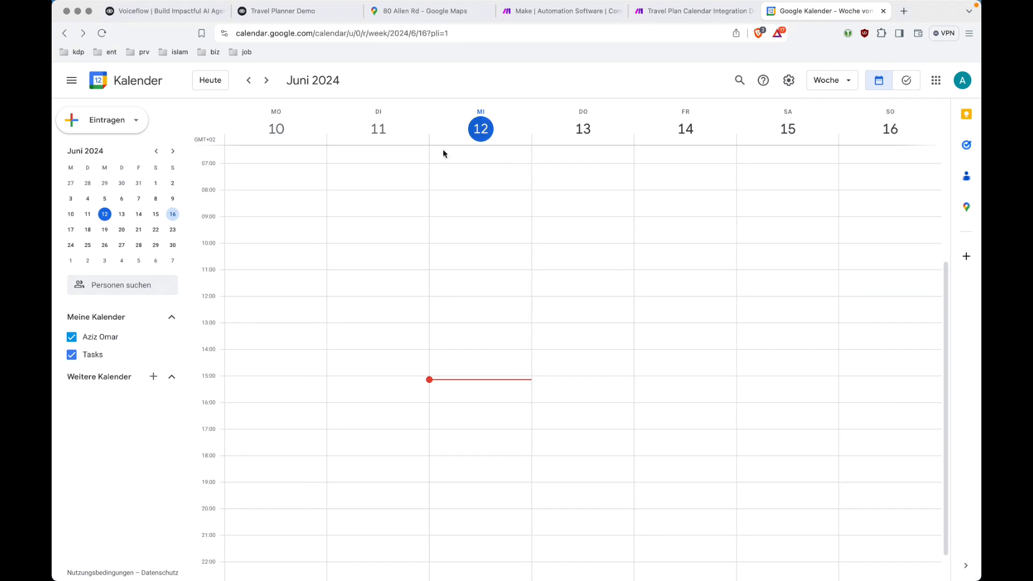
Advance Google Calendar to 24–30 June and review the six New York itinerary events.
left_click(267, 81)
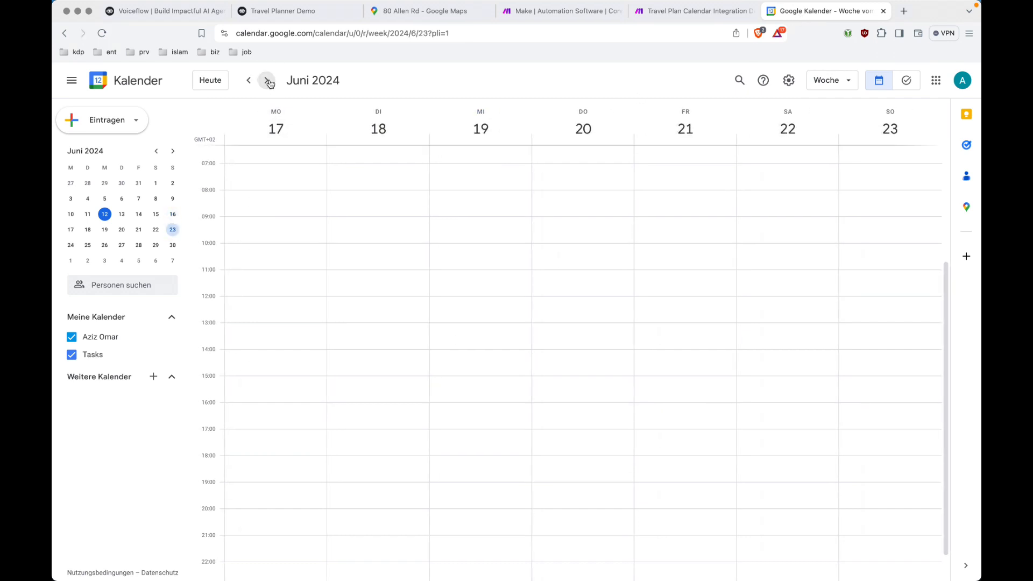
left_click(267, 80)
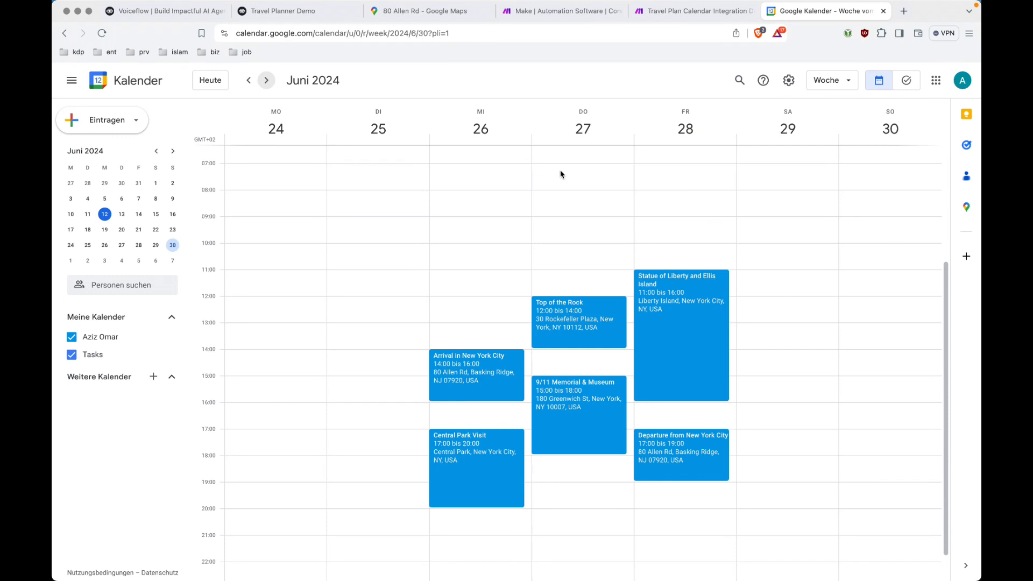
left_click(318, 17)
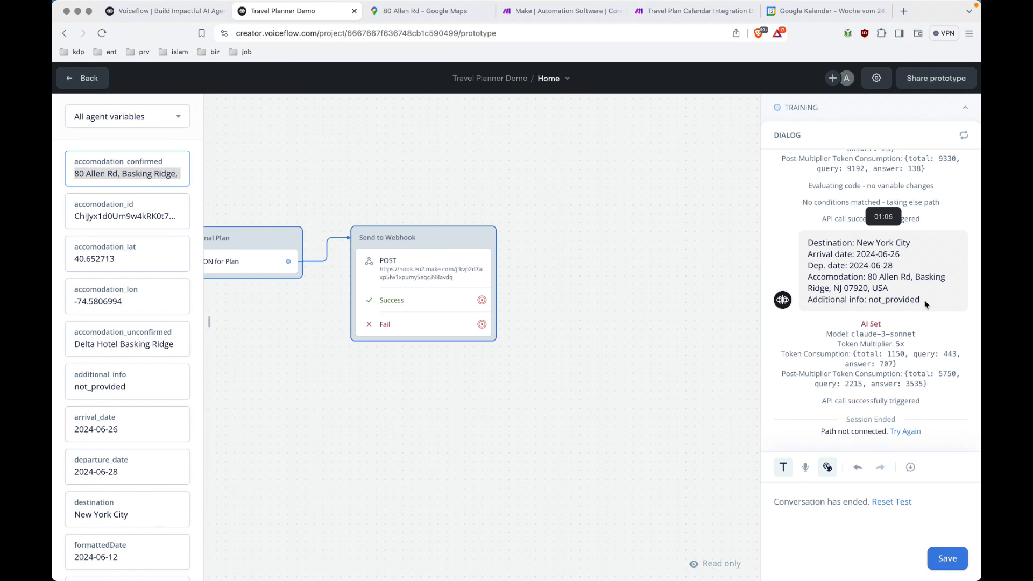
Go back to Google Calendar's 24–30 June week with the itinerary events.
left_click(826, 14)
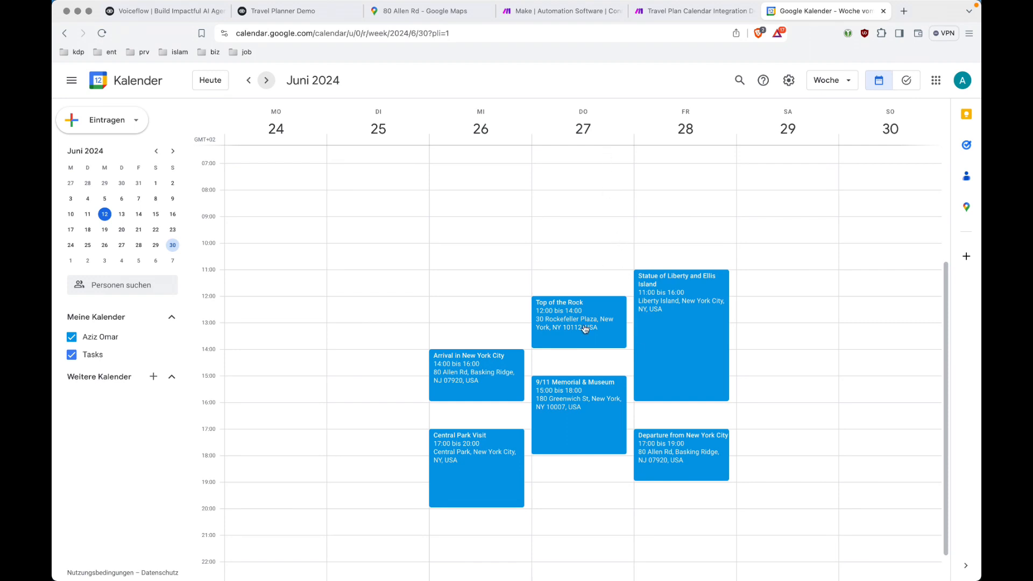
Show the Arrival in New York City event's 80 Allen Rd address on the side map, zoomed out four levels.
left_click(497, 376)
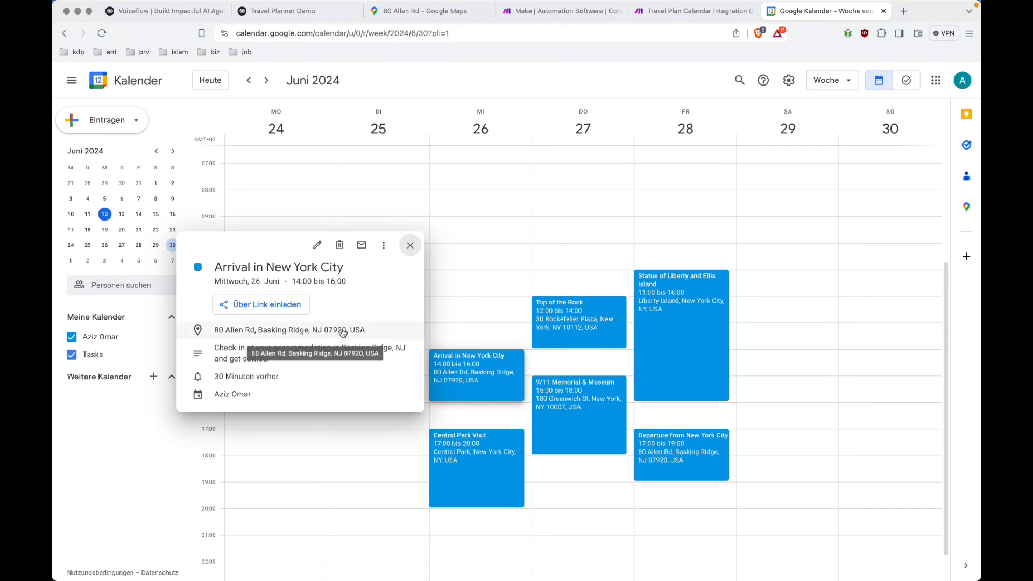
left_click(292, 329)
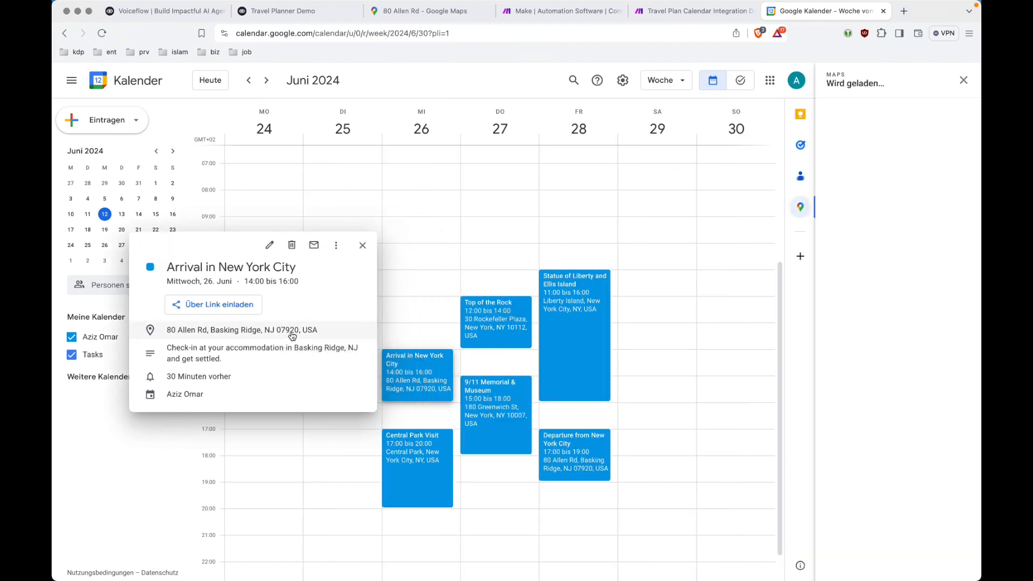
left_click(968, 370)
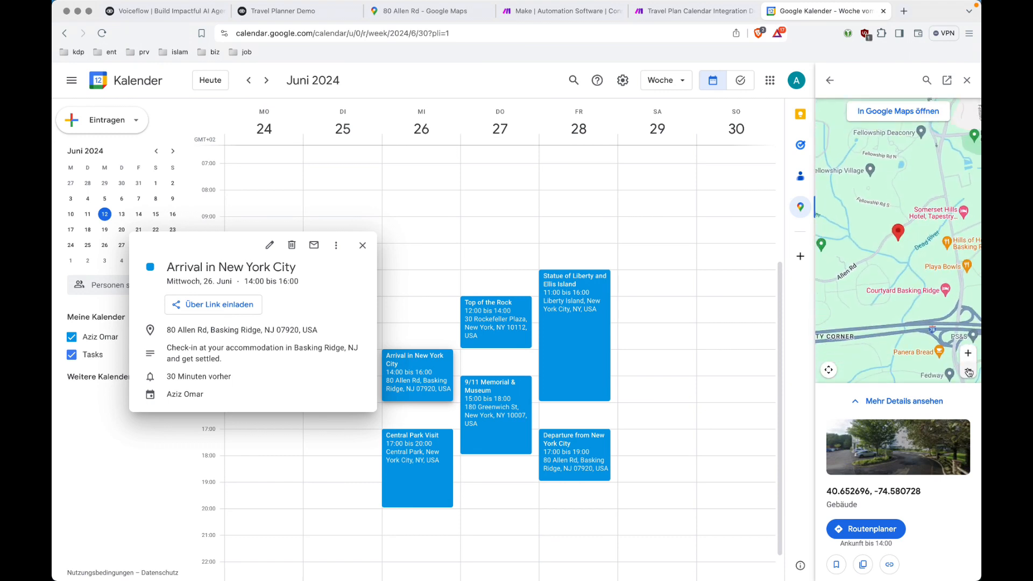
left_click(968, 370)
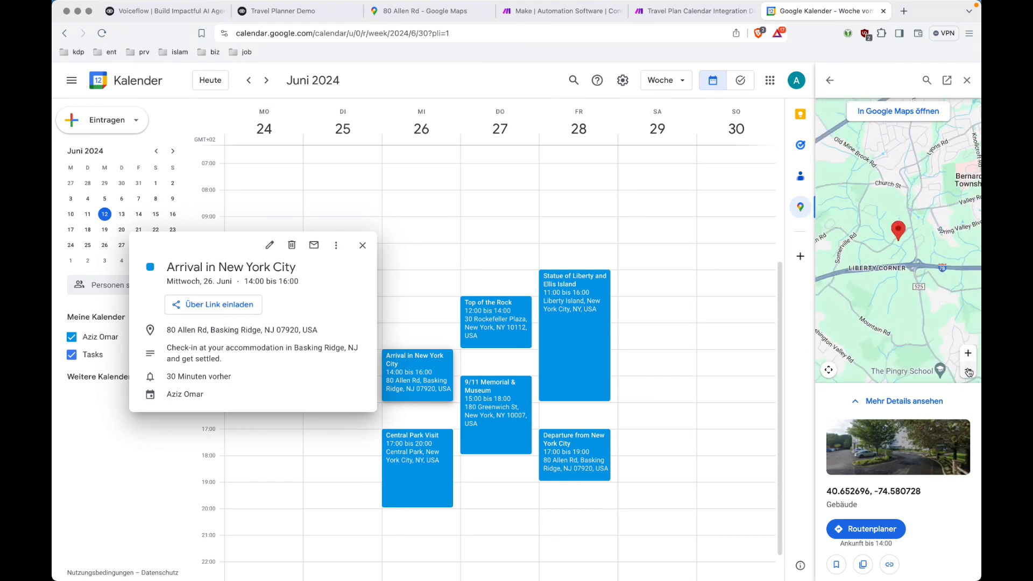
left_click(968, 370)
left_click(968, 370)
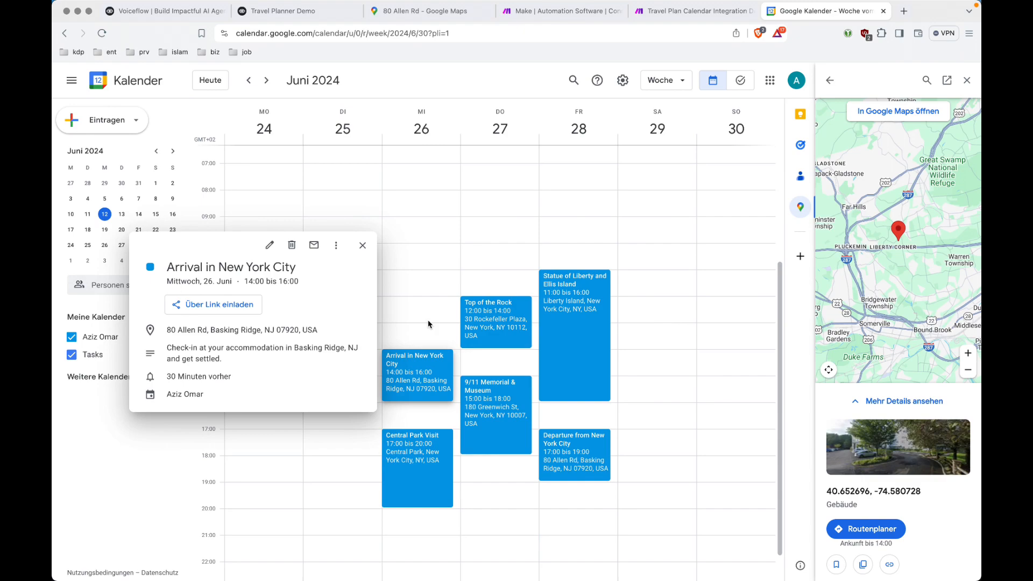
left_click(363, 247)
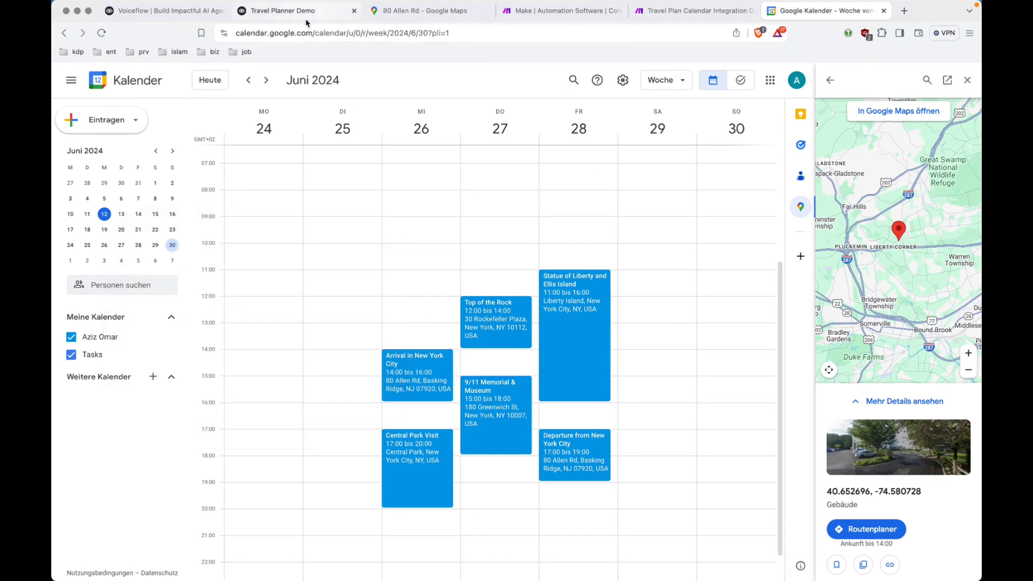